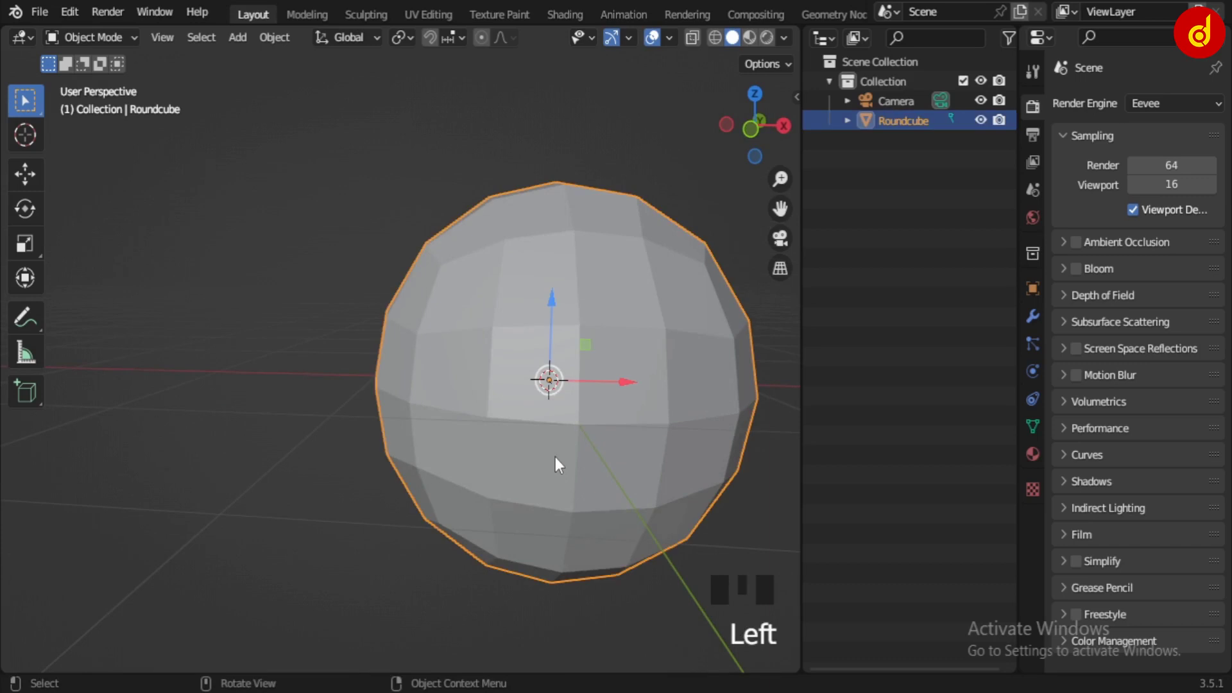
# In the front view, enter Edit Mode on the round cube and select the vertices of its lower part.
pyautogui.press('KP_1')
pyautogui.keyDown('shift'); pyautogui.moveTo(537, 457); pyautogui.dragTo(432, 419, button='middle'); pyautogui.keyUp('shift')
pyautogui.press('Tab')
pyautogui.scroll(-2, 407, 441)
pyautogui.click(468, 541)
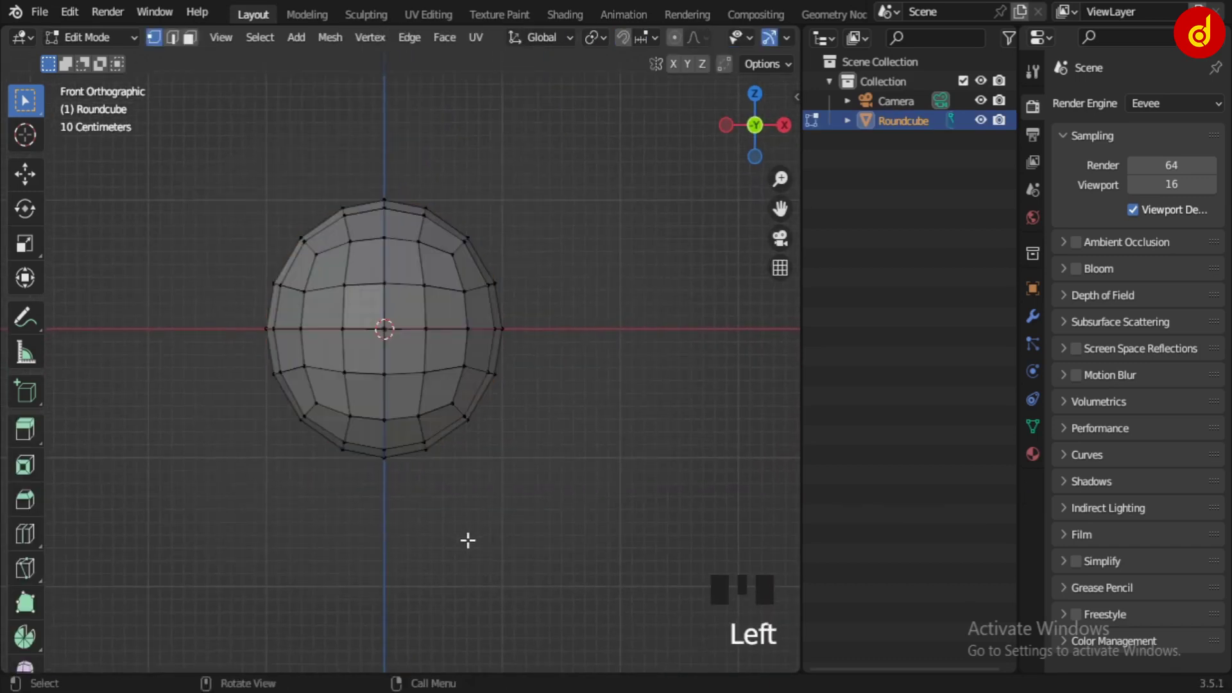
pyautogui.moveTo(242, 353); pyautogui.dragTo(532, 501)
pyautogui.keyDown('shift'); pyautogui.moveTo(555, 454); pyautogui.dragTo(571, 505, button='middle'); pyautogui.keyUp('shift')
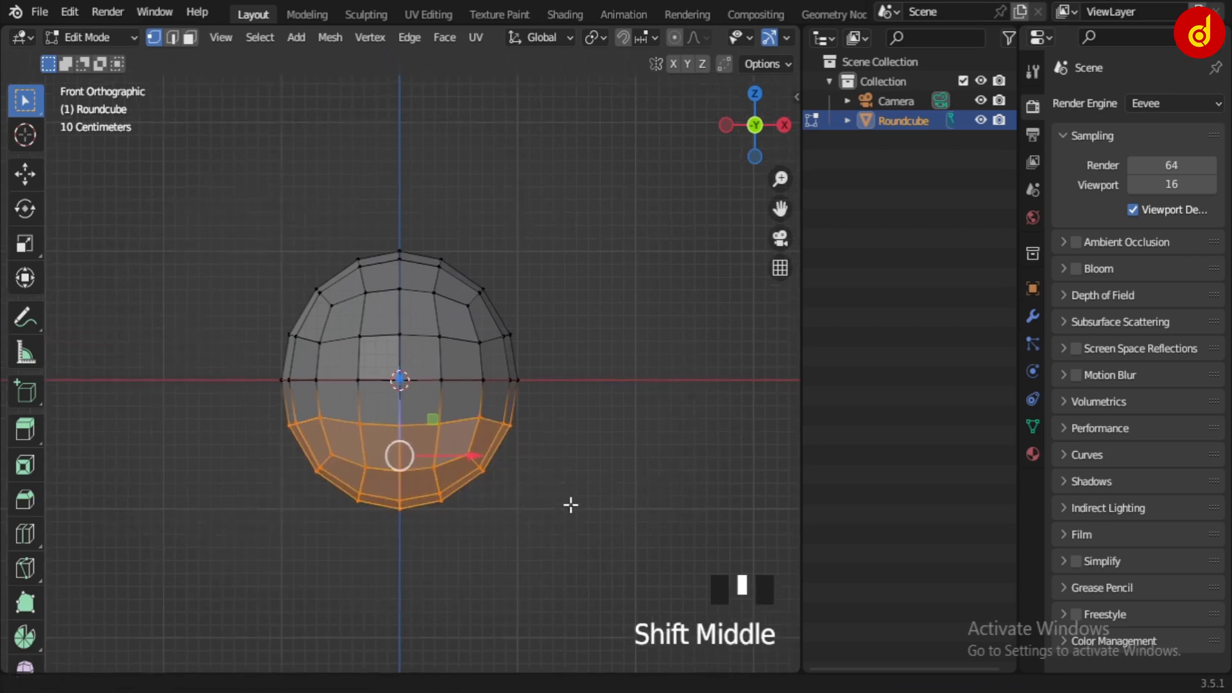
pyautogui.press('s')
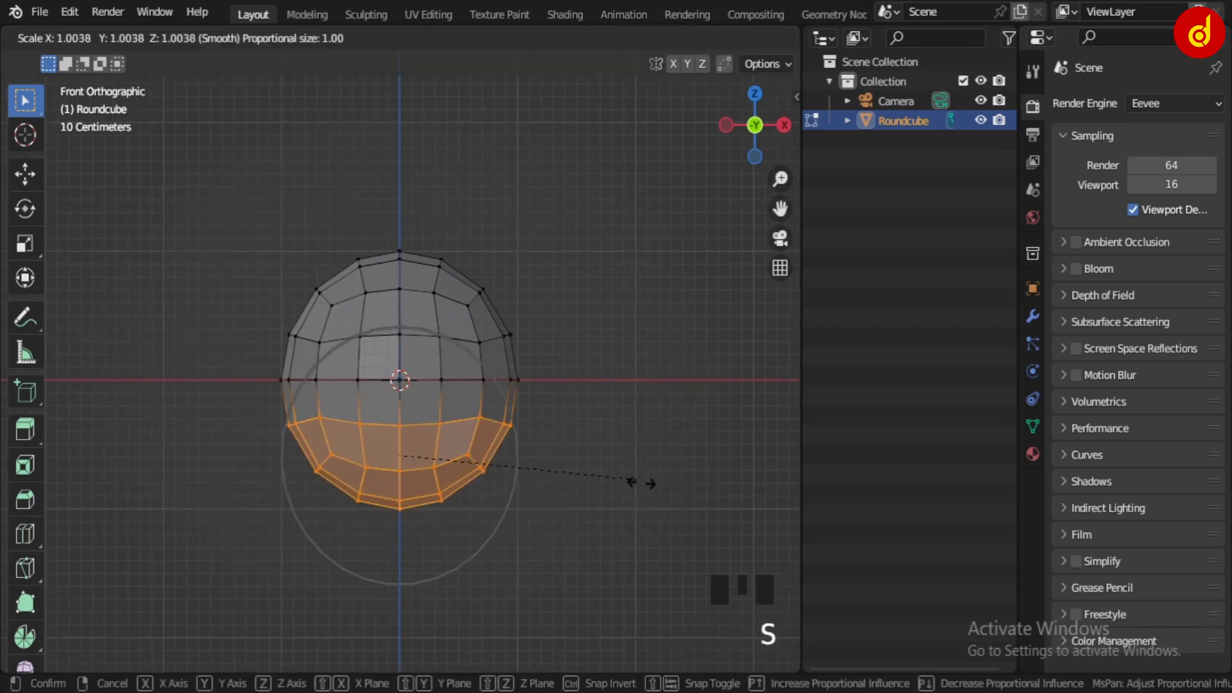
pyautogui.scroll(-5, 667, 501)
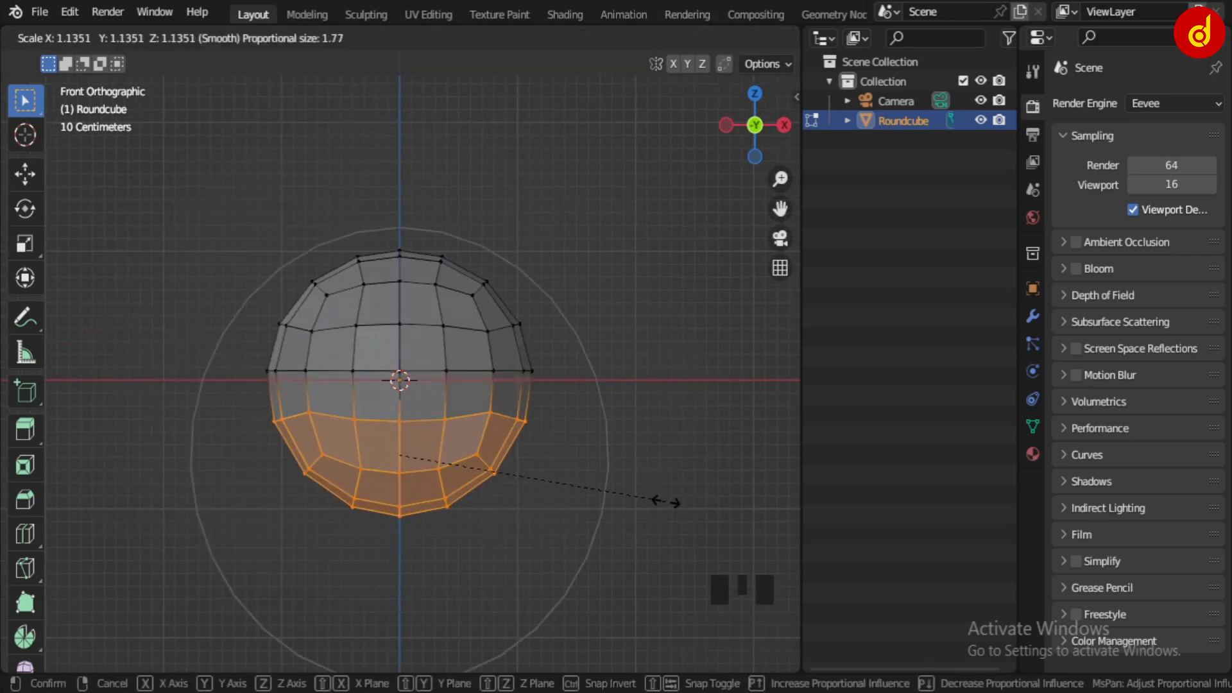
pyautogui.rightClick(665, 501)
# Scale the selected lower vertices to about 0.844 with smooth proportional editing at a size of about 0.683.
pyautogui.press('s')
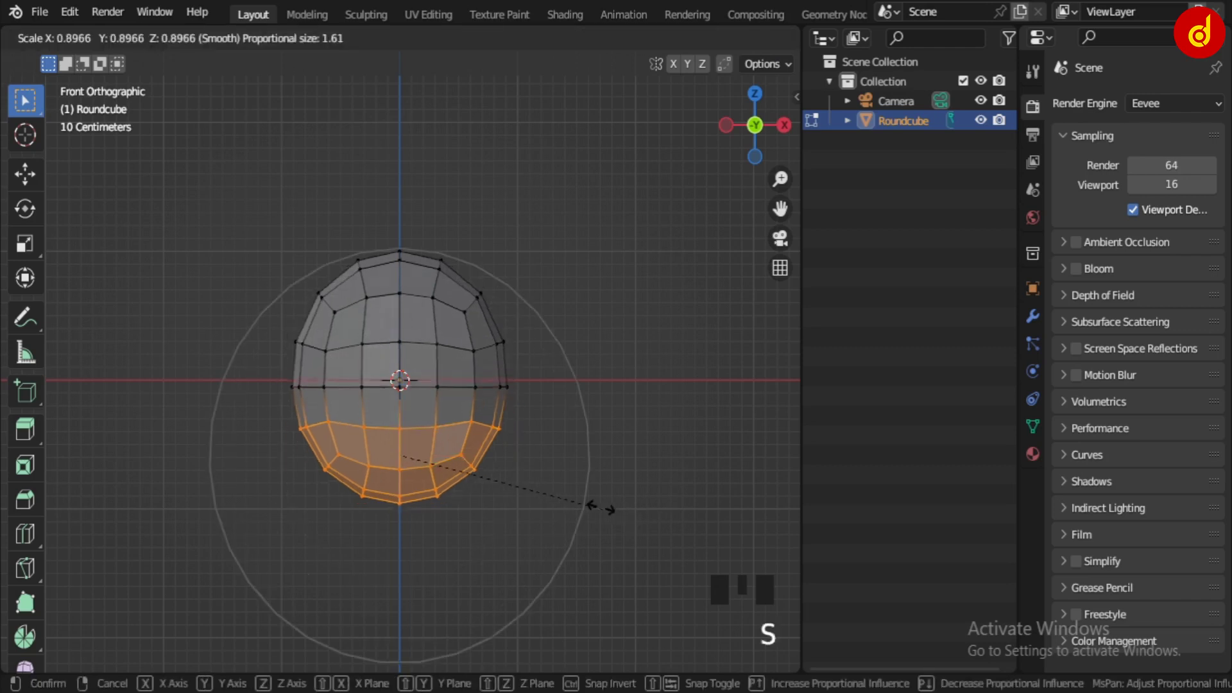
pyautogui.scroll(5, 584, 493)
pyautogui.scroll(2, 582, 492)
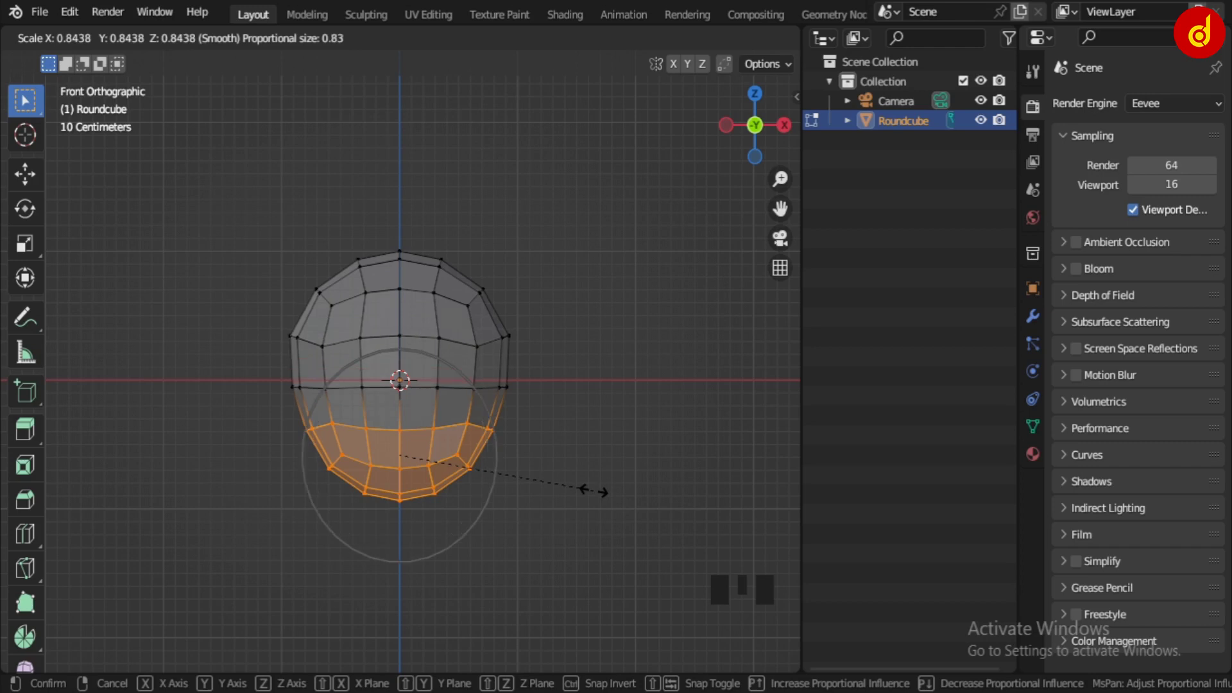
pyautogui.click(594, 491)
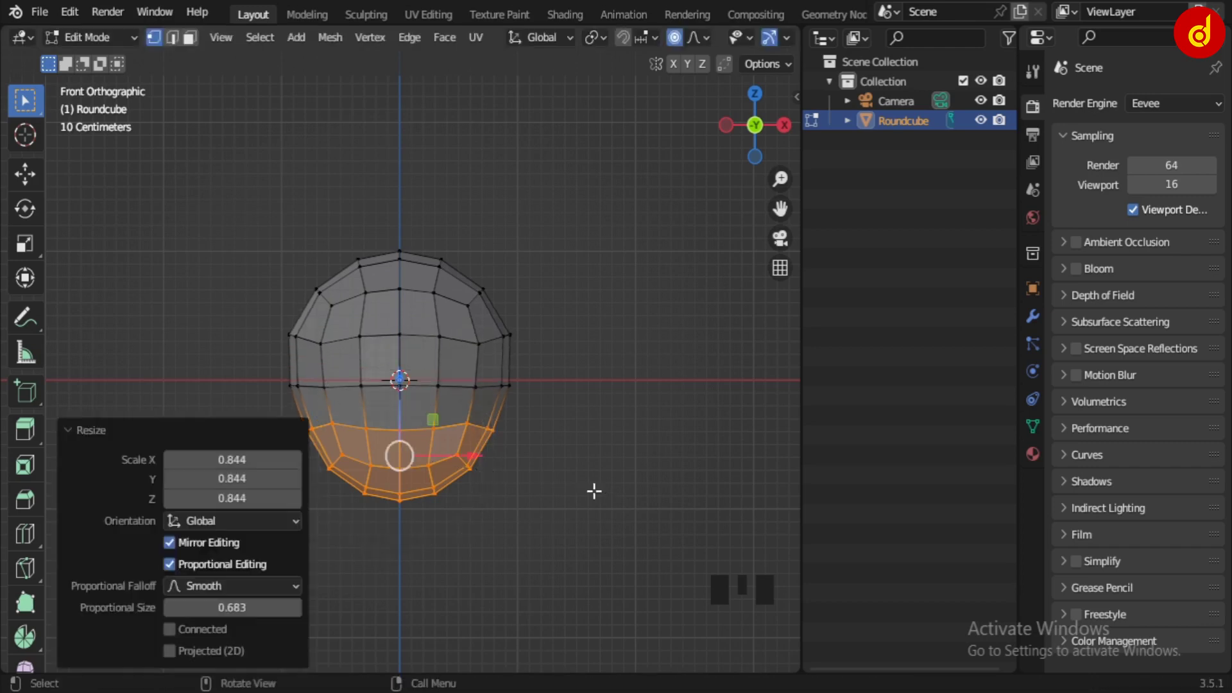
# Leave Edit Mode and stretch the whole round cube along Z by a factor of about 1.13.
pyautogui.moveTo(506, 500); pyautogui.dragTo(373, 468, button='middle')
pyautogui.press('Tab')
pyautogui.press('KP_1')
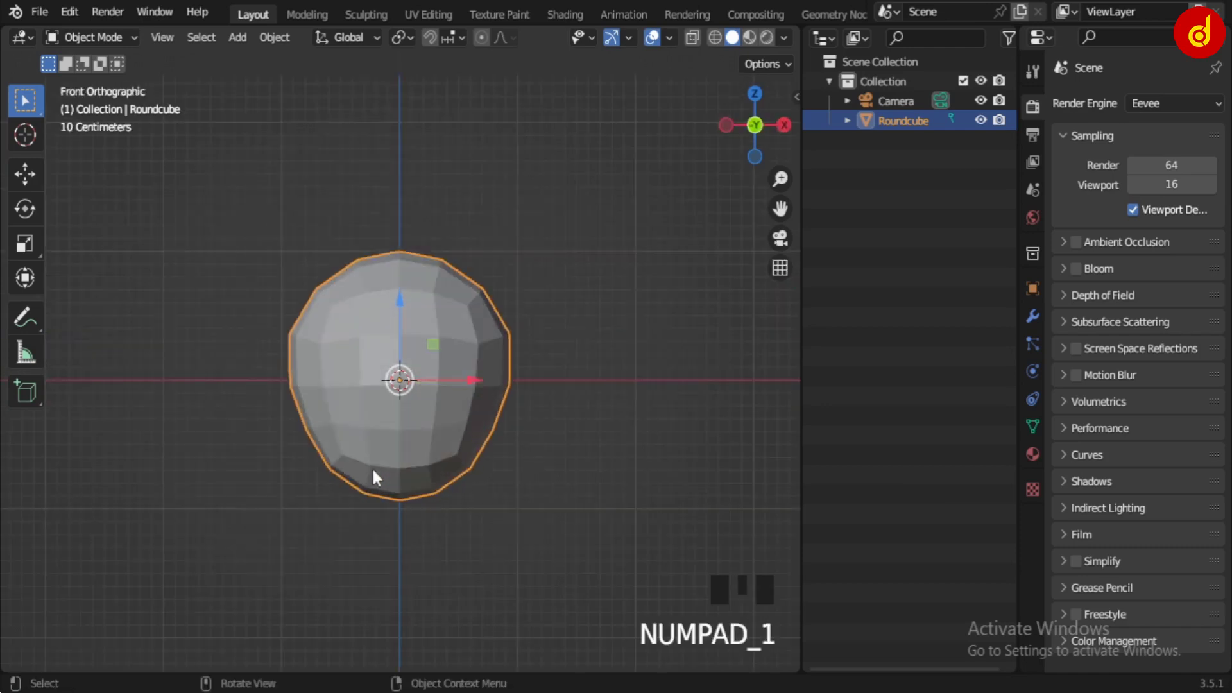
pyautogui.press('s')
pyautogui.press('z')
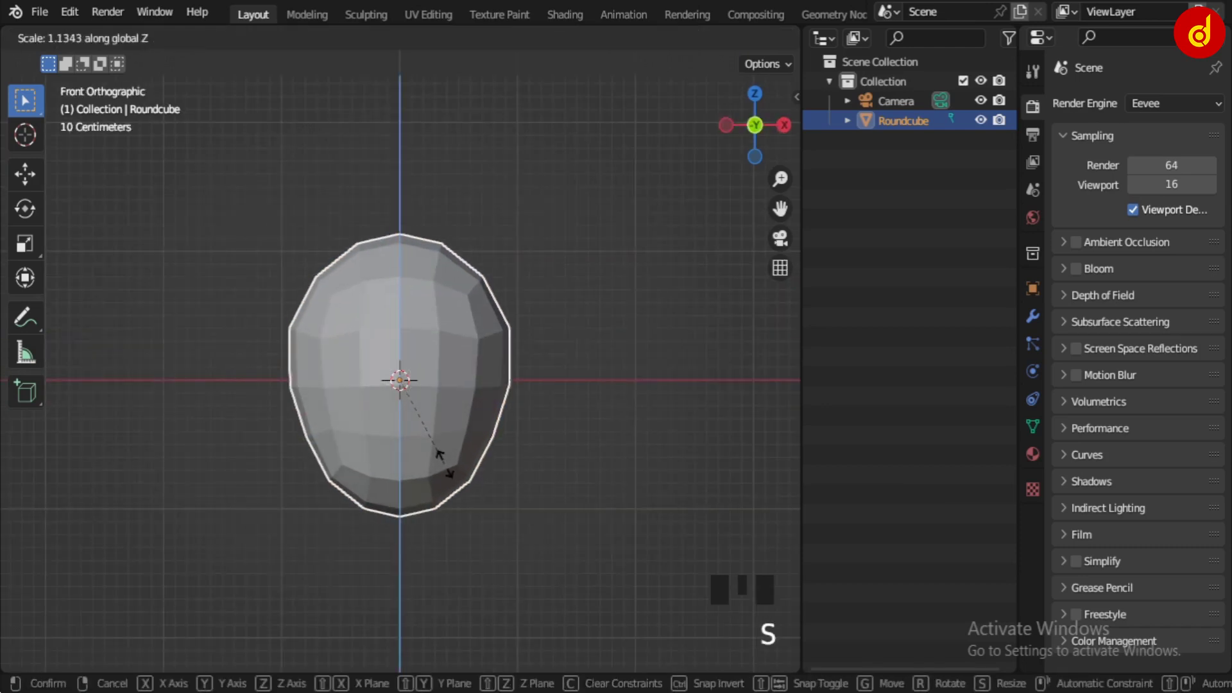
pyautogui.click(446, 459)
pyautogui.moveTo(453, 457)
pyautogui.mouseDown(button='middle')
pyautogui.moveTo(459, 495)
pyautogui.moveTo(449, 449)
pyautogui.mouseUp(button='middle')
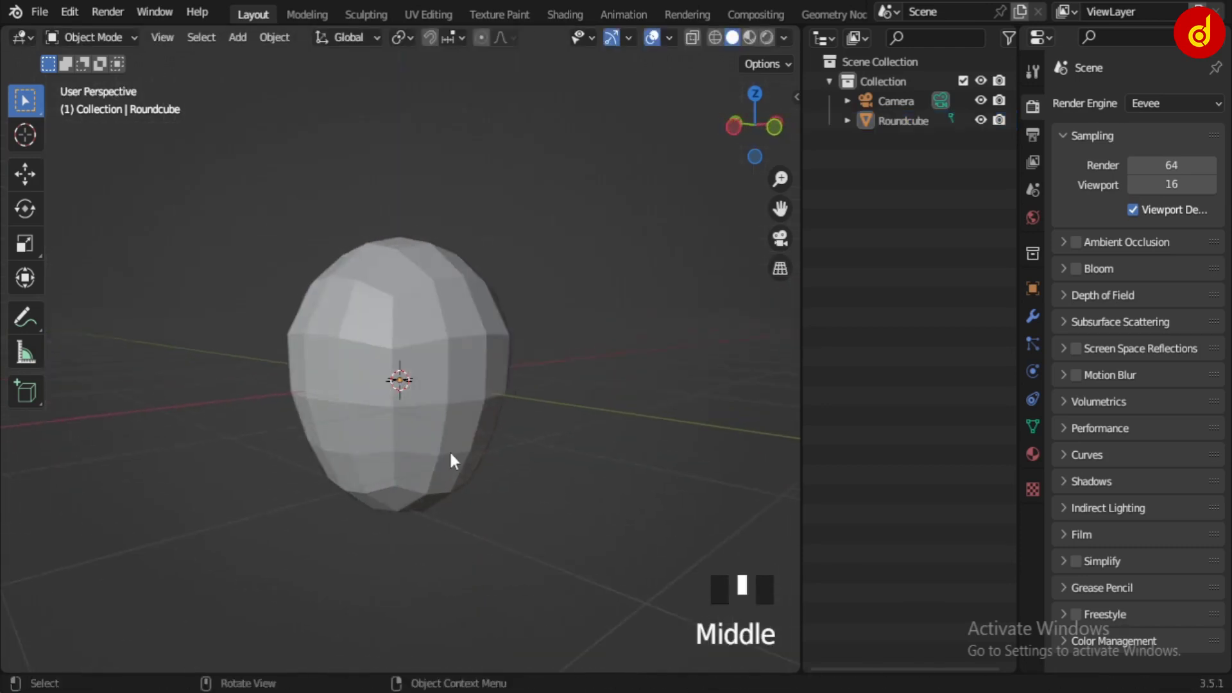
# Select the object, enter Edit Mode and select the centre vertex at the very top of the mesh.
pyautogui.click(441, 403)
pyautogui.press('Tab')
pyautogui.moveTo(443, 389); pyautogui.dragTo(432, 336, button='middle')
pyautogui.moveTo(395, 295); pyautogui.dragTo(403, 311, button='middle')
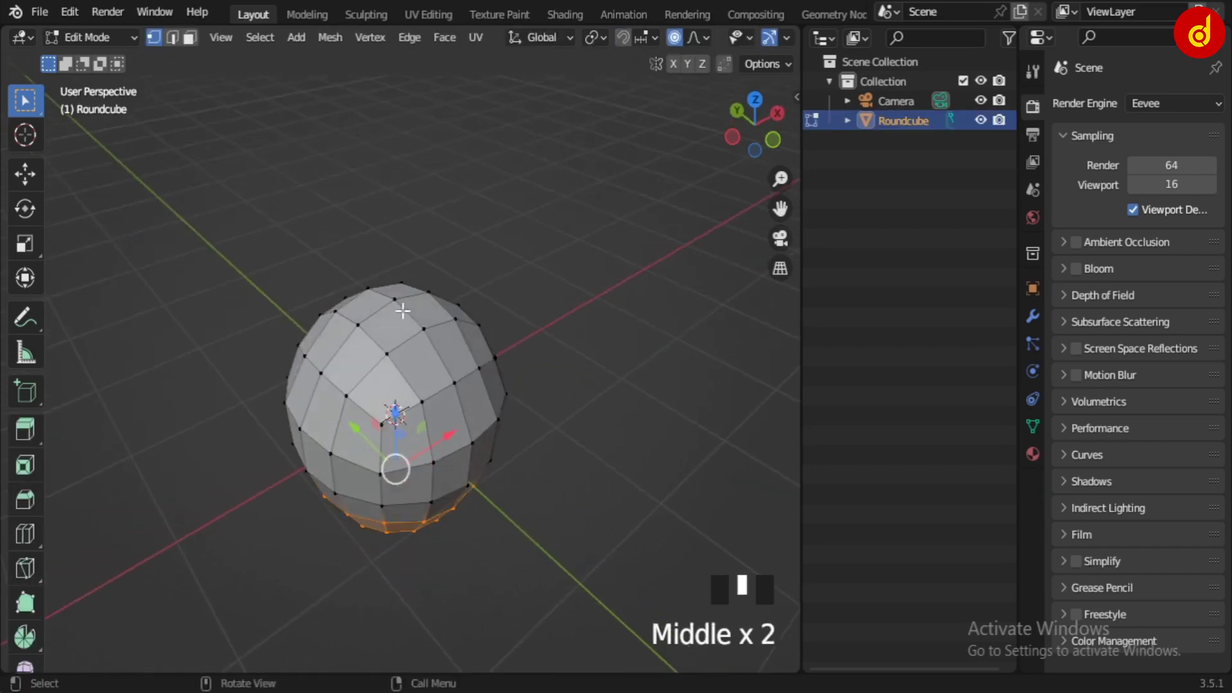
pyautogui.keyDown('shift'); pyautogui.moveTo(511, 342); pyautogui.dragTo(578, 385, button='middle'); pyautogui.keyUp('shift')
pyautogui.press('s')
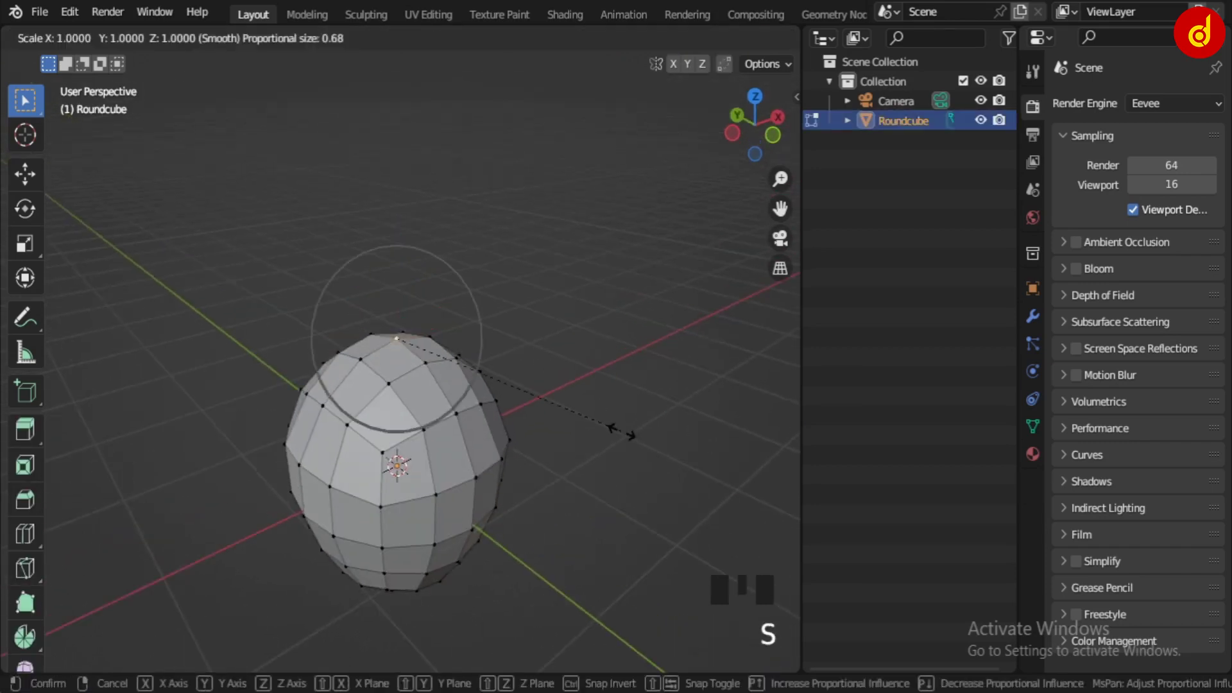
pyautogui.press('z')
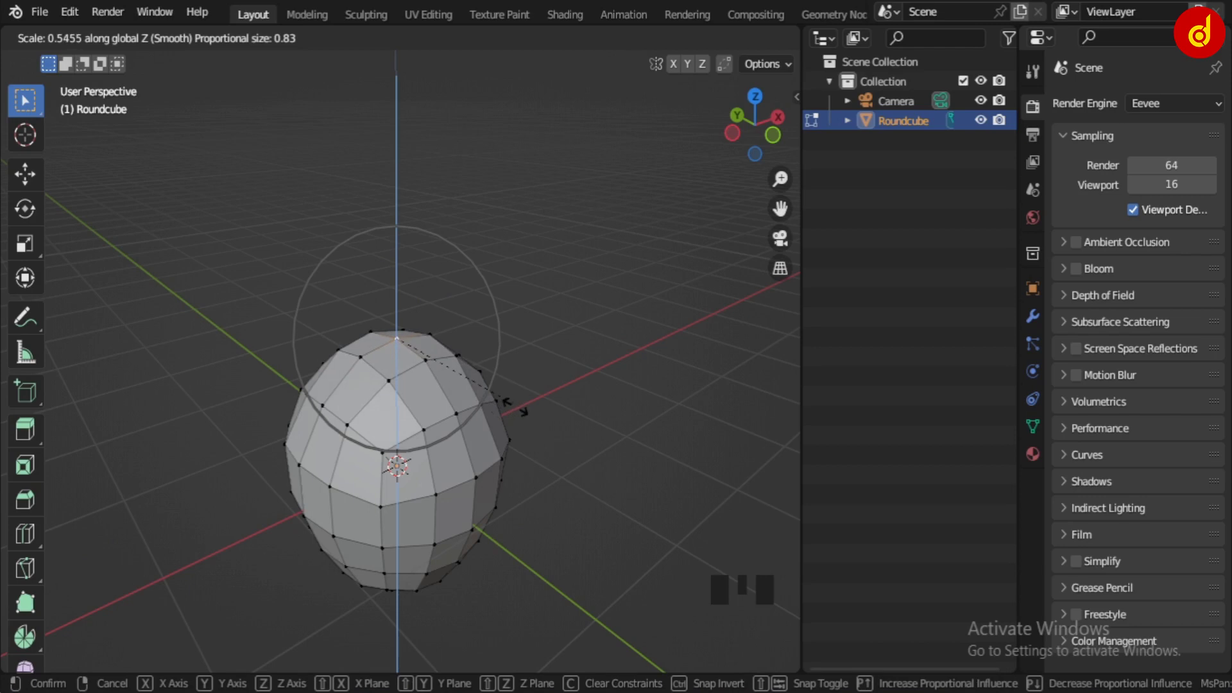
pyautogui.click(513, 407)
# Move the top centre vertex down along Z by about 0.43 m with a proportional size of 0.683 m, then return to Object Mode.
pyautogui.moveTo(531, 374); pyautogui.dragTo(530, 361, button='middle')
pyautogui.press('g')
pyautogui.press('z')
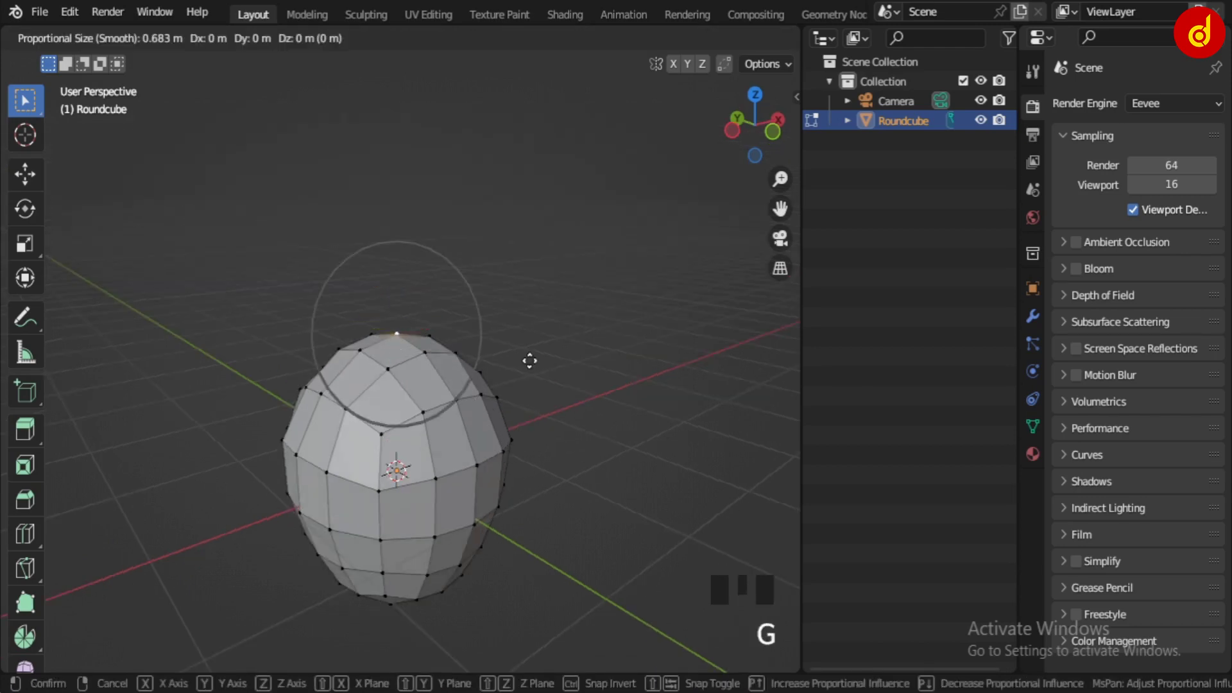
pyautogui.scroll(-2, 526, 414)
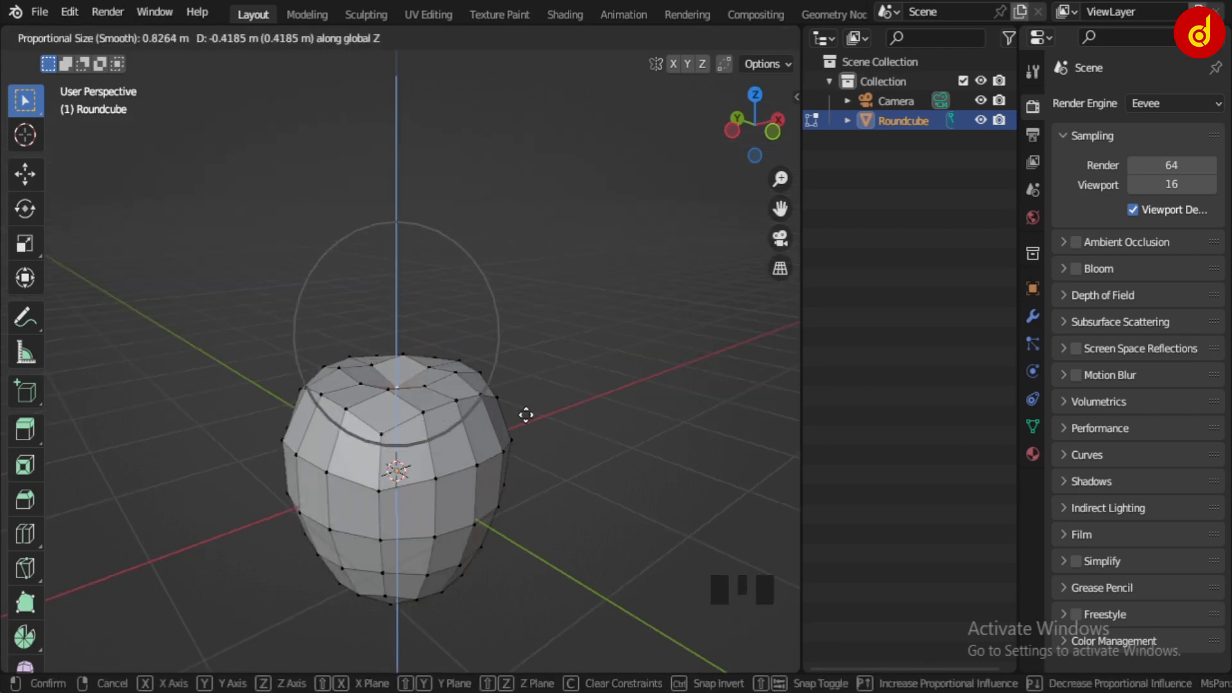
pyautogui.scroll(1, 526, 414)
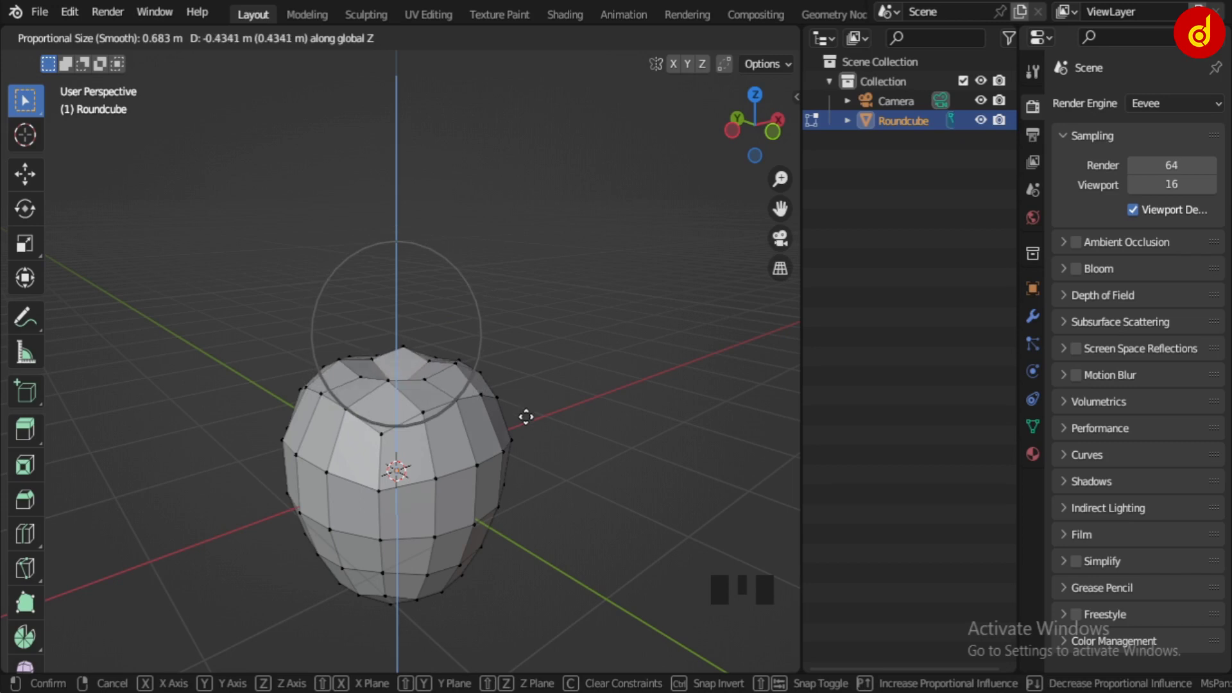
pyautogui.click(526, 417)
pyautogui.press('Tab')
# Add a Subdivision Surface modifier to the round cube with 3 viewport levels and 3 render levels.
pyautogui.moveTo(556, 488)
pyautogui.mouseDown(button='middle')
pyautogui.moveTo(391, 449)
pyautogui.moveTo(435, 434)
pyautogui.moveTo(556, 515)
pyautogui.moveTo(553, 503)
pyautogui.mouseUp(button='middle')
pyautogui.scroll(-2, 563, 417)
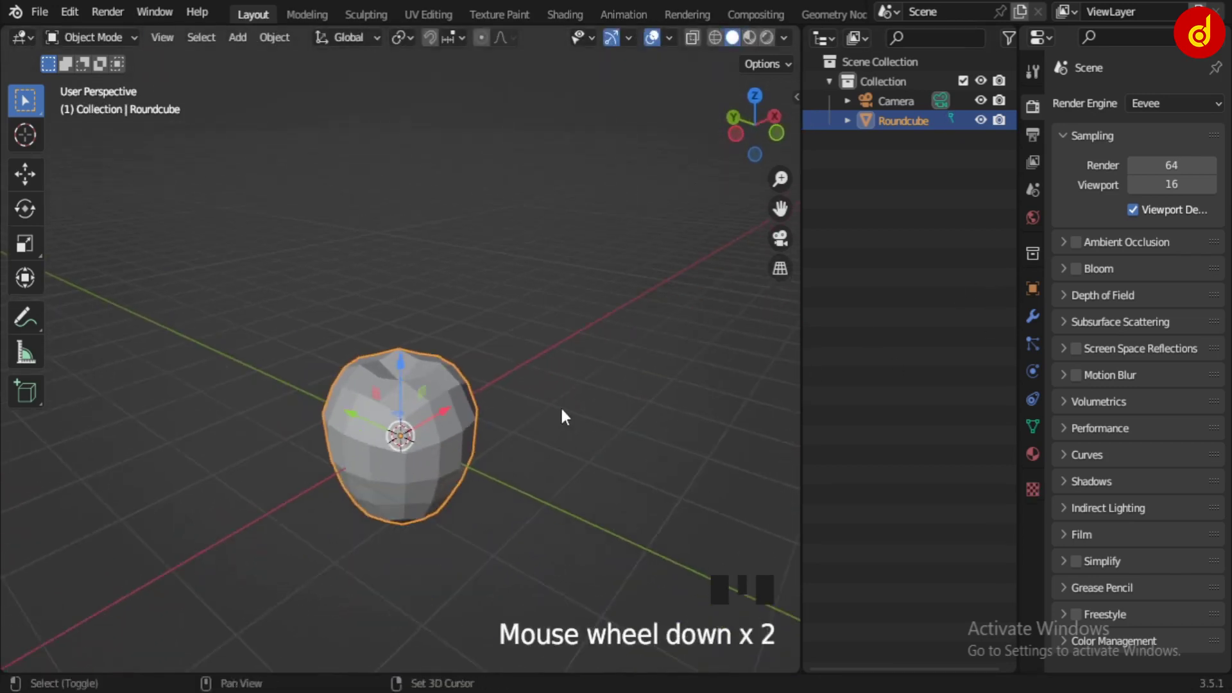
pyautogui.moveTo(562, 415); pyautogui.dragTo(517, 365, button='middle')
pyautogui.scroll(4, 590, 367)
pyautogui.click(1031, 316)
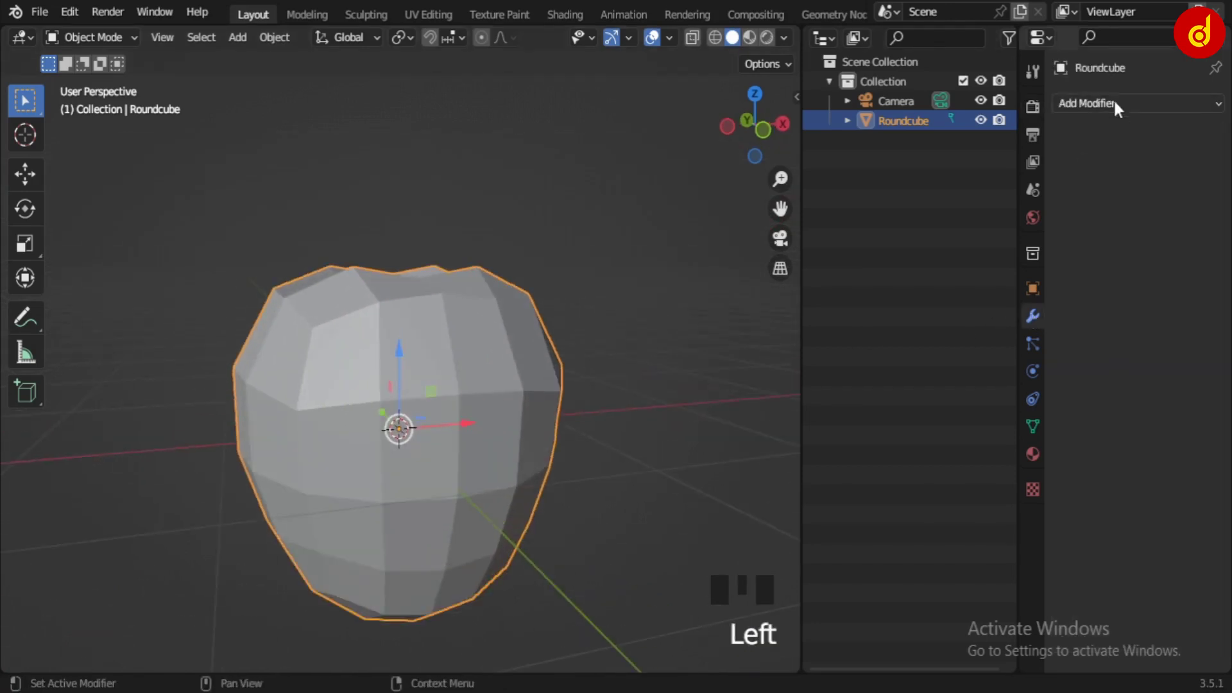
pyautogui.click(1117, 100)
pyautogui.click(893, 463)
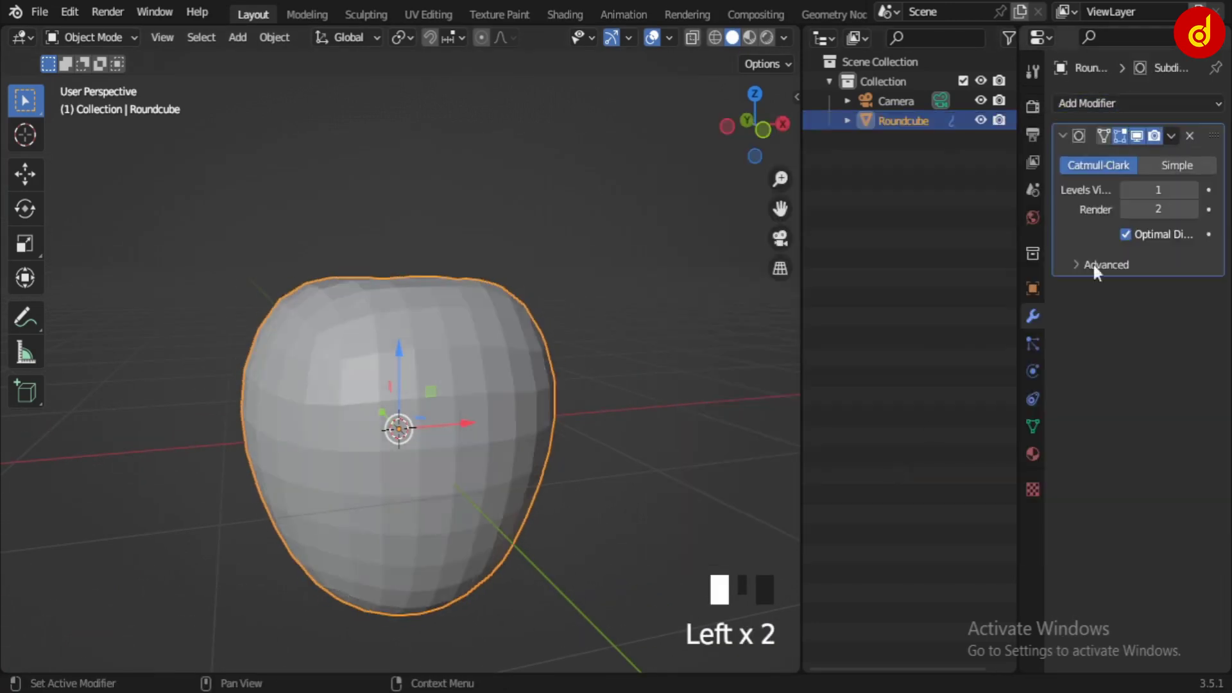
pyautogui.click(1191, 190)
pyautogui.click(1192, 190)
pyautogui.click(1193, 209)
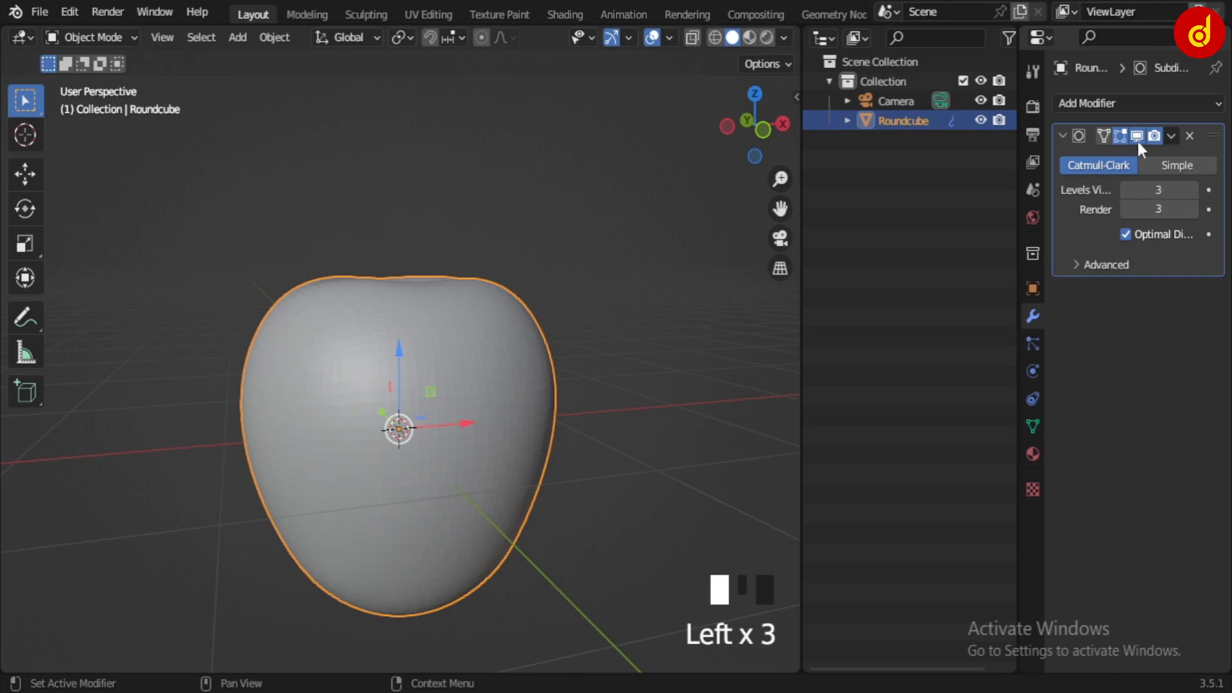
# Turn off the Subdivision modifier's viewport display and enter Edit Mode on the round cube.
pyautogui.scroll(-3, 359, 415)
pyautogui.moveTo(359, 414)
pyautogui.mouseDown(button='middle')
pyautogui.moveTo(466, 439)
pyautogui.moveTo(371, 404)
pyautogui.mouseUp(button='middle')
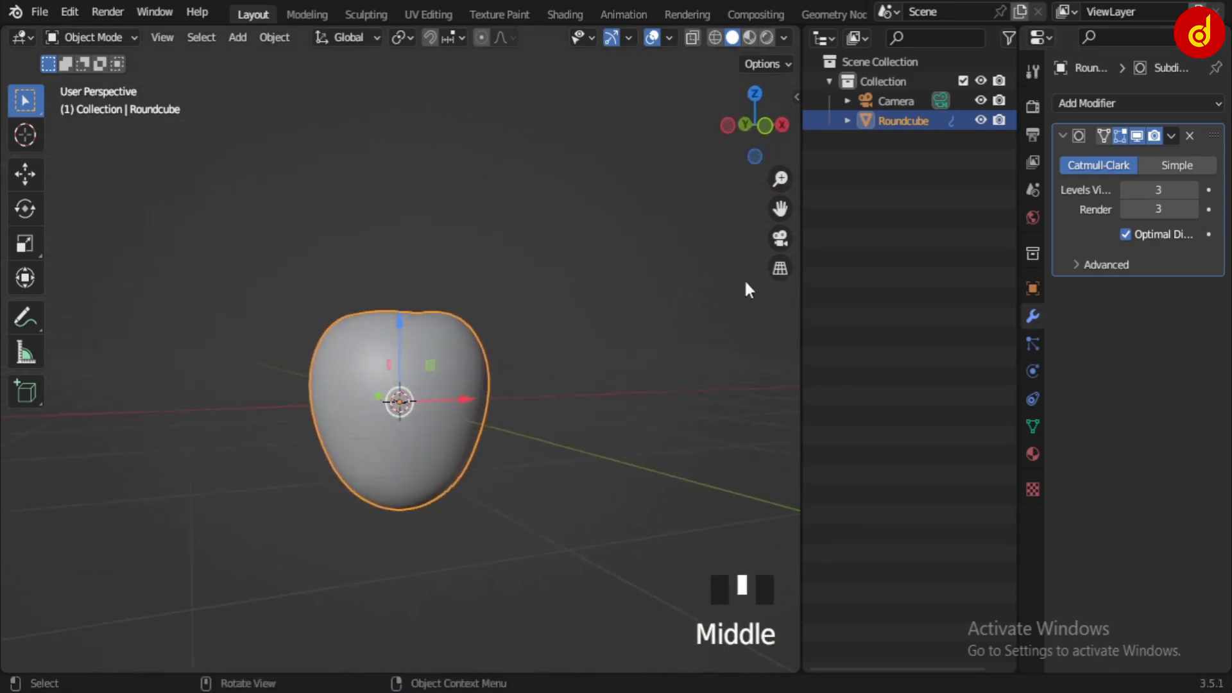
pyautogui.click(1136, 136)
pyautogui.scroll(2, 520, 392)
pyautogui.press('Tab')
pyautogui.moveTo(533, 406); pyautogui.dragTo(431, 429, button='middle')
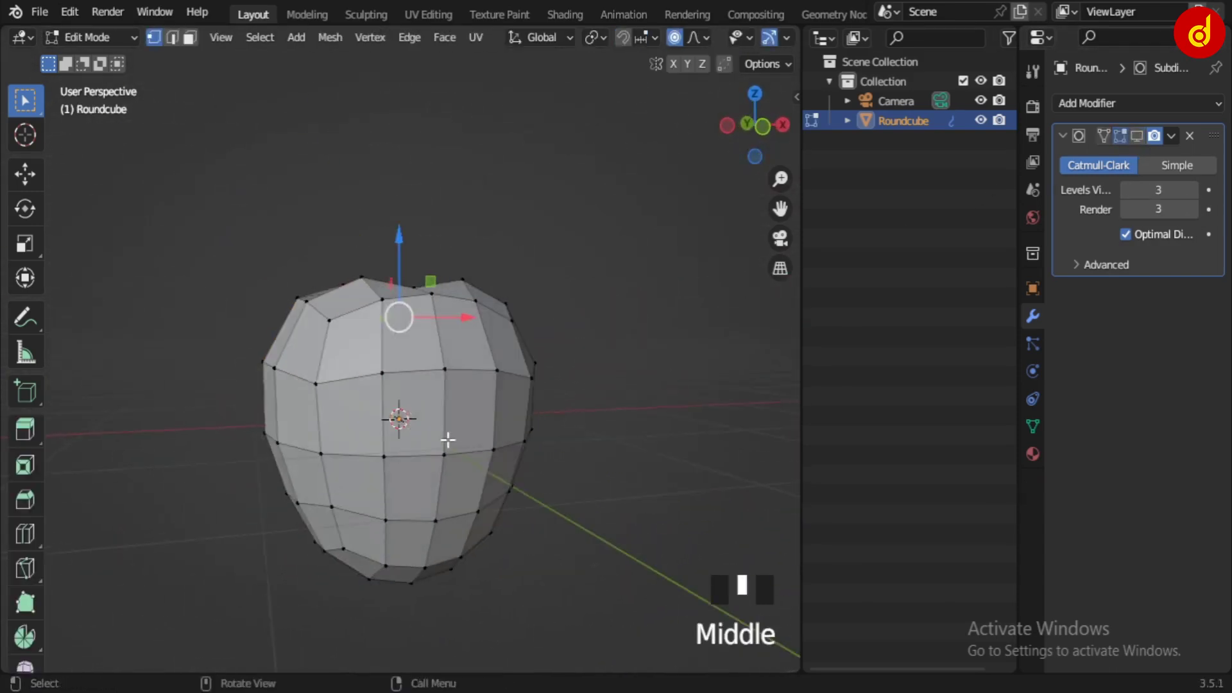
# In face selection mode, select evenly spaced single faces all around the widest ring of the mesh.
pyautogui.press('3')
pyautogui.click(363, 430)
pyautogui.moveTo(508, 440); pyautogui.dragTo(397, 450, button='middle')
pyautogui.keyDown('shift'); pyautogui.click(465, 437); pyautogui.keyUp('shift')
pyautogui.scroll(1, 488, 440)
pyautogui.keyDown('shift'); pyautogui.click(523, 437); pyautogui.keyUp('shift')
pyautogui.moveTo(586, 460); pyautogui.dragTo(413, 453, button='middle')
pyautogui.keyDown('shift'); pyautogui.click(515, 430); pyautogui.keyUp('shift')
pyautogui.keyDown('shift'); pyautogui.click(514, 432); pyautogui.keyUp('shift')
pyautogui.moveTo(514, 432); pyautogui.dragTo(487, 468, button='middle')
# Inset the selected faces with a thickness of about 0.025 m.
pyautogui.scroll(2, 465, 434)
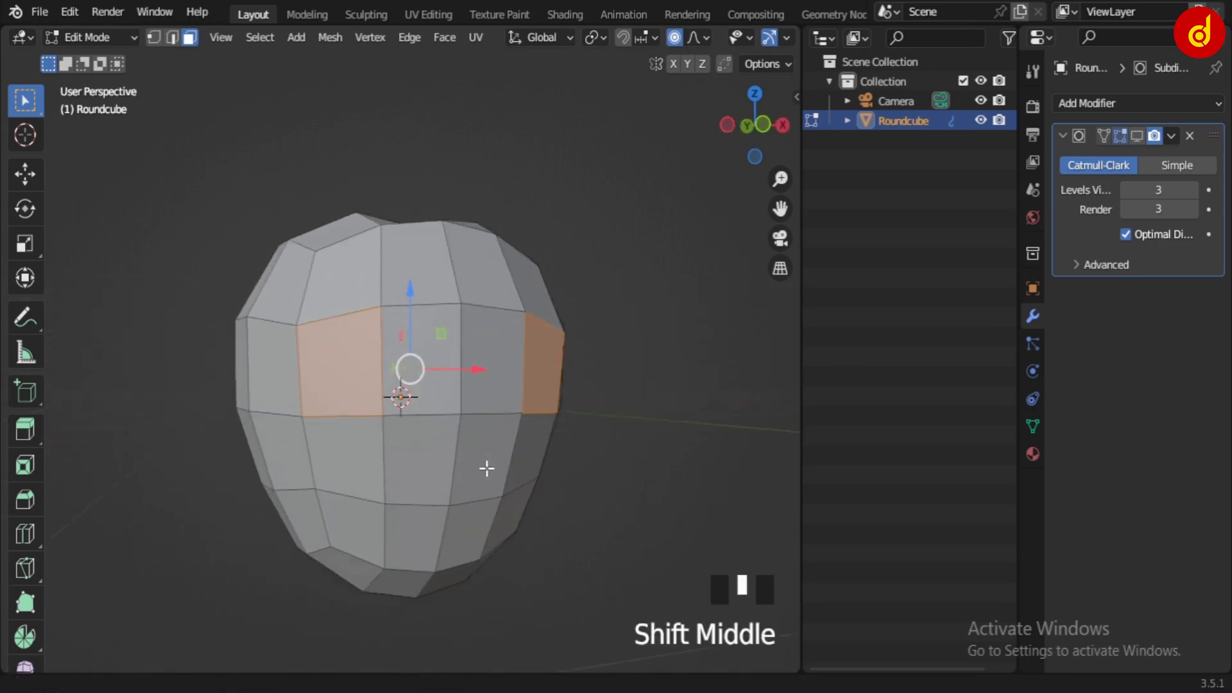
pyautogui.moveTo(576, 500); pyautogui.dragTo(550, 509, button='middle')
pyautogui.scroll(2, 548, 502)
pyautogui.scroll(1, 558, 510)
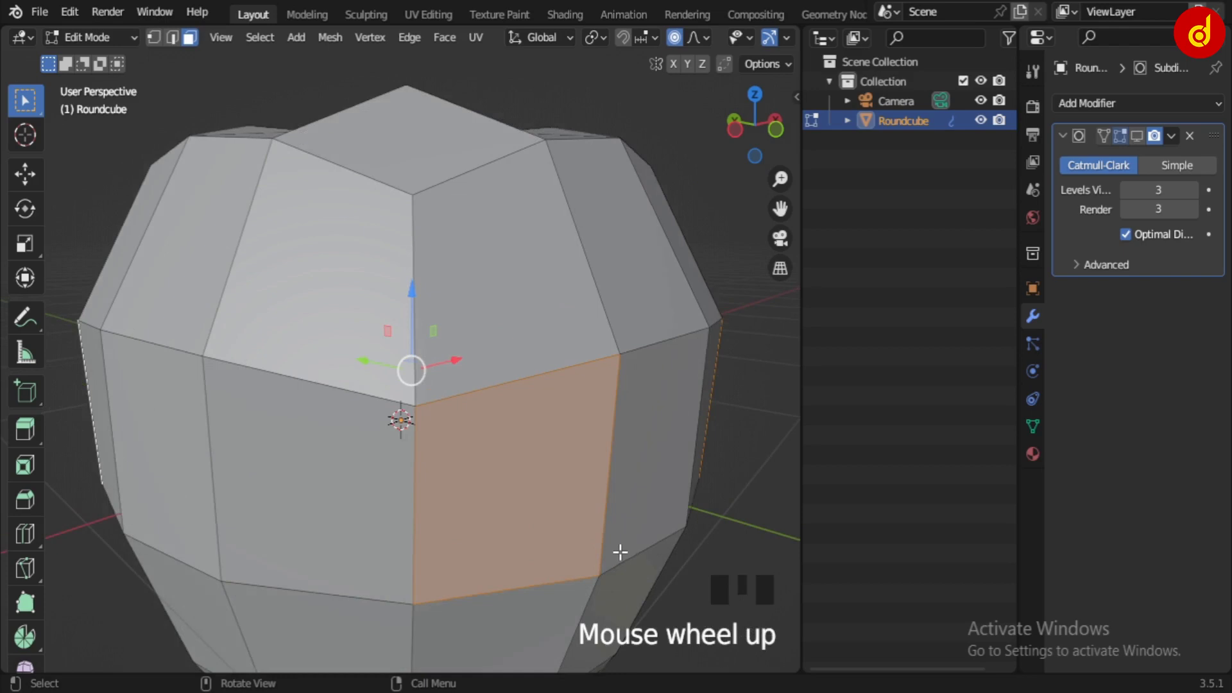
pyautogui.press('i')
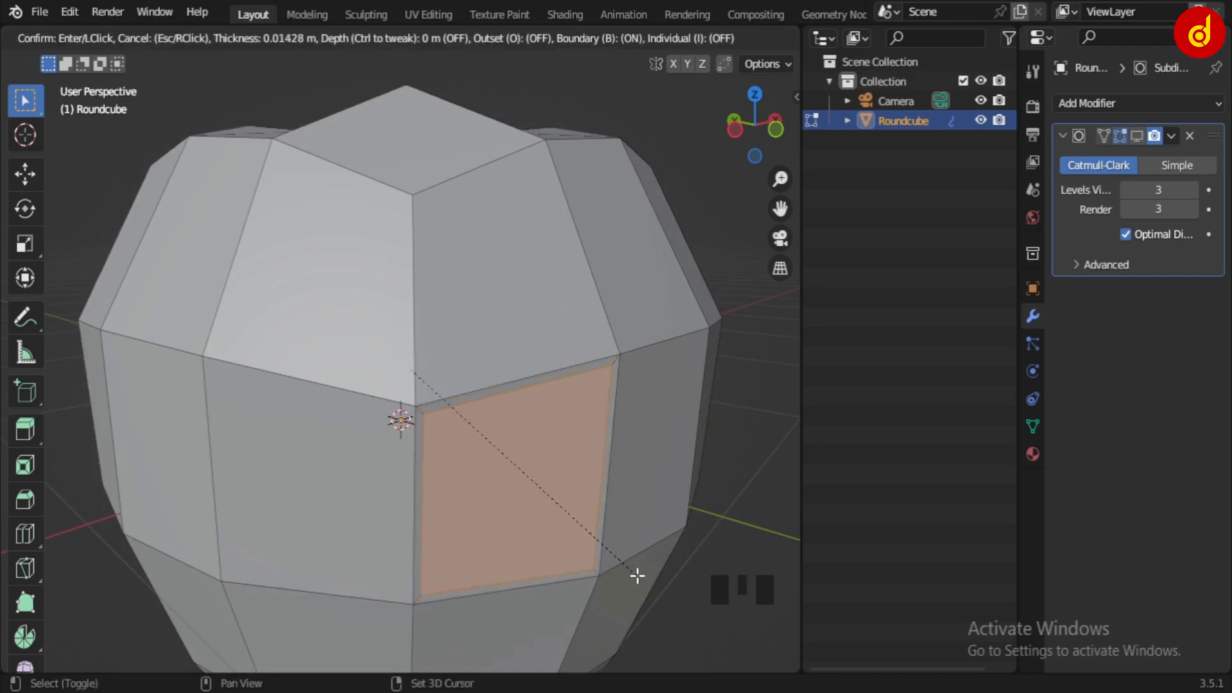
pyautogui.click(616, 538)
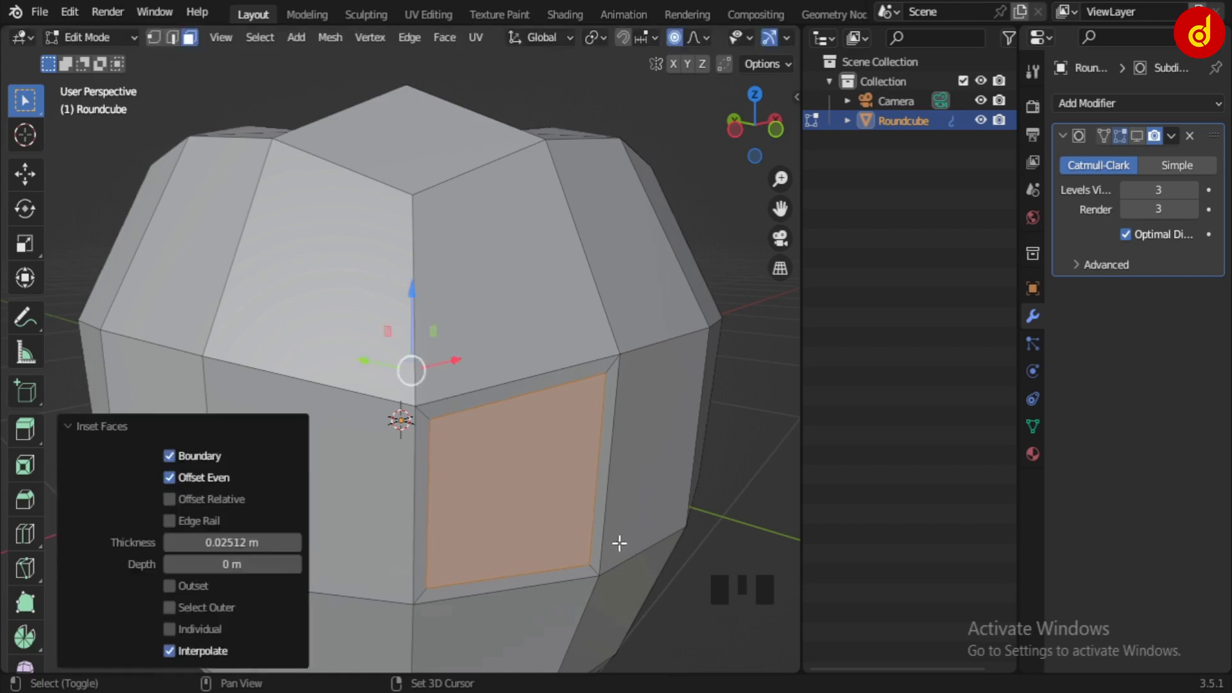
# Extrude the inset faces inward along their normals with an offset of about -0.0985 m.
pyautogui.scroll(-1, 586, 520)
pyautogui.keyDown('shift'); pyautogui.moveTo(586, 519); pyautogui.dragTo(577, 497, button='middle'); pyautogui.keyUp('shift')
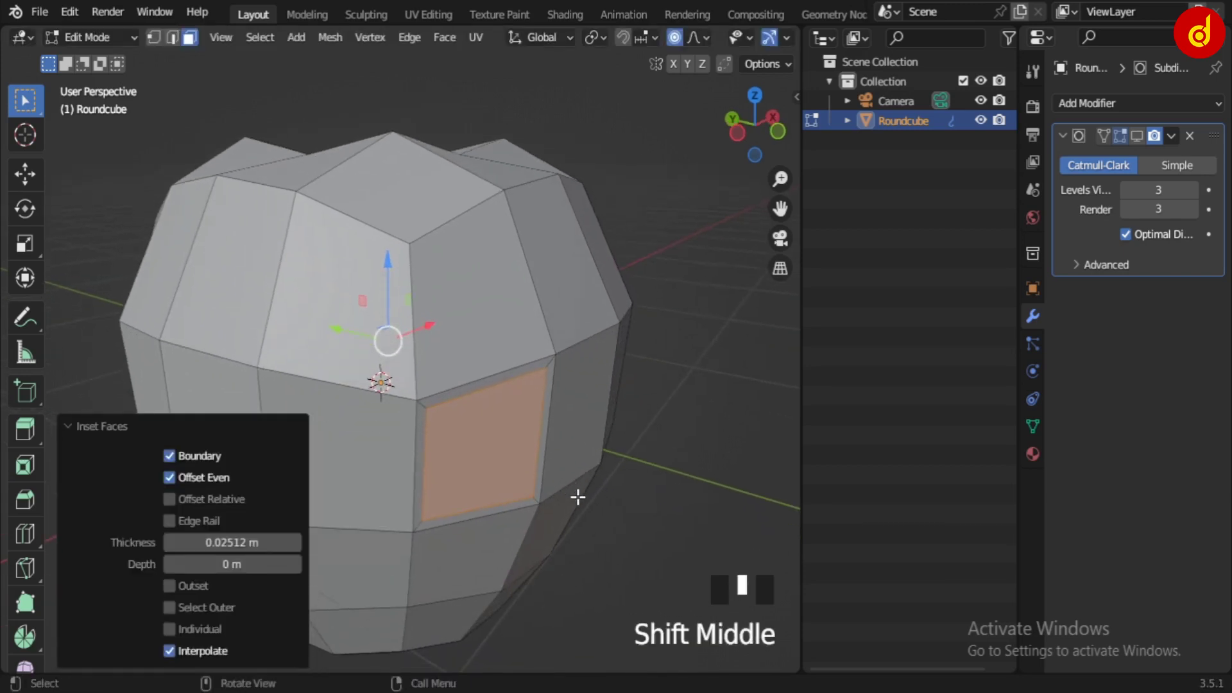
pyautogui.press('q')
pyautogui.click(578, 498)
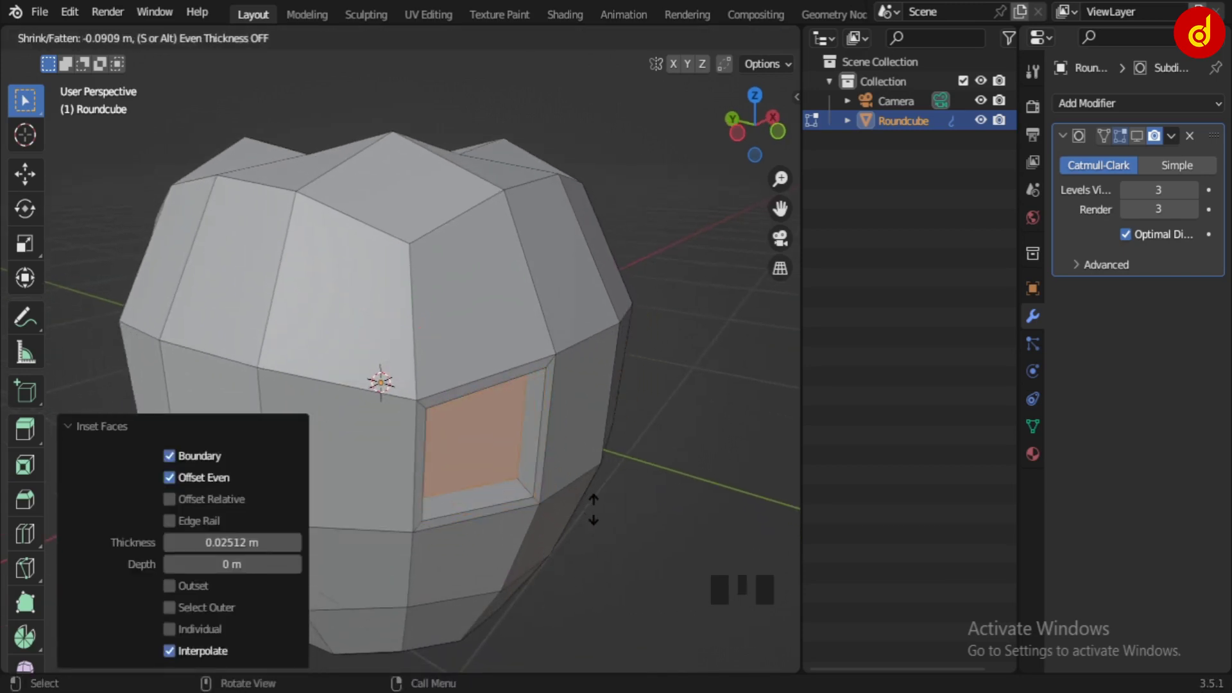
pyautogui.click(595, 511)
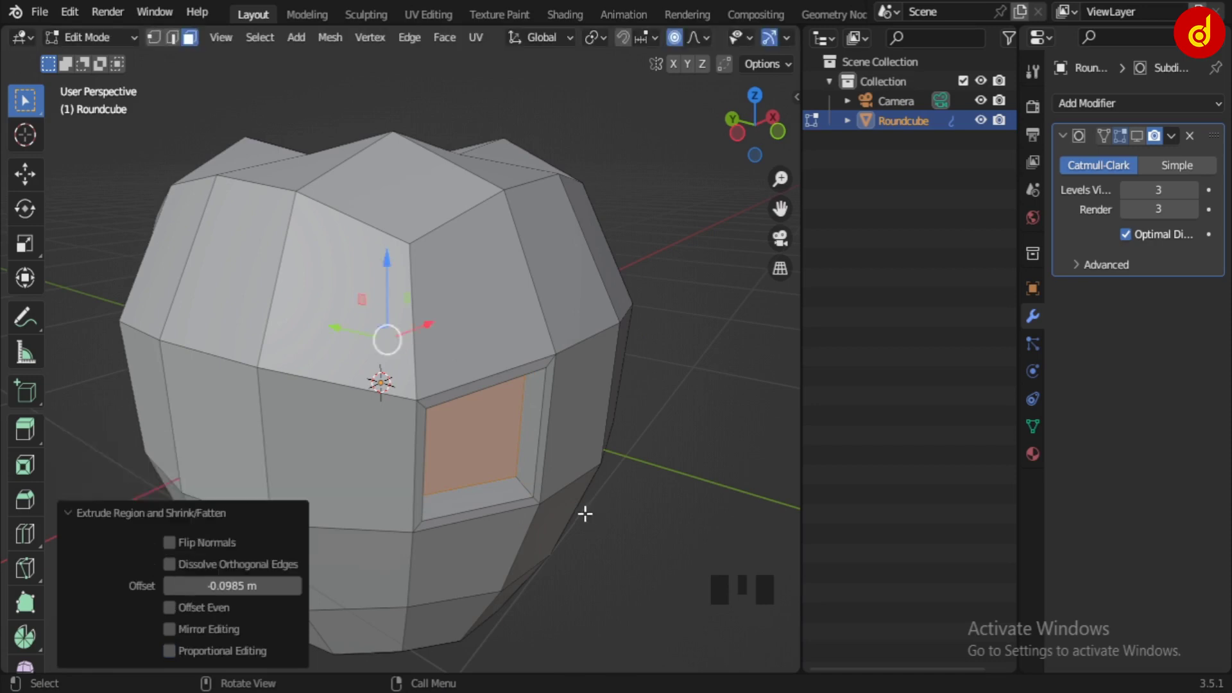
# Try to extrude the recessed faces outward along their normals by about 0.158 m, and undo it.
pyautogui.scroll(-1, 584, 512)
pyautogui.moveTo(583, 503)
pyautogui.mouseDown(button='middle')
pyautogui.moveTo(715, 462)
pyautogui.moveTo(741, 527)
pyautogui.moveTo(564, 468)
pyautogui.moveTo(599, 490)
pyautogui.mouseUp(button='middle')
pyautogui.press('q')
pyautogui.click(600, 493)
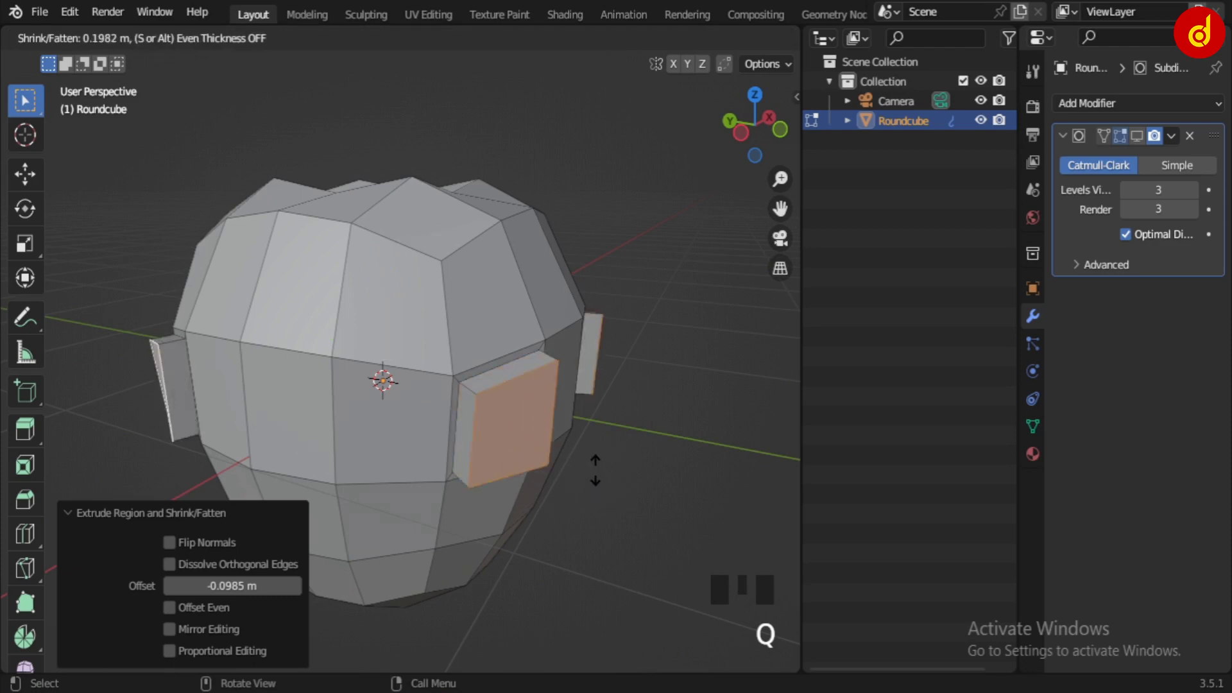
pyautogui.click(630, 515)
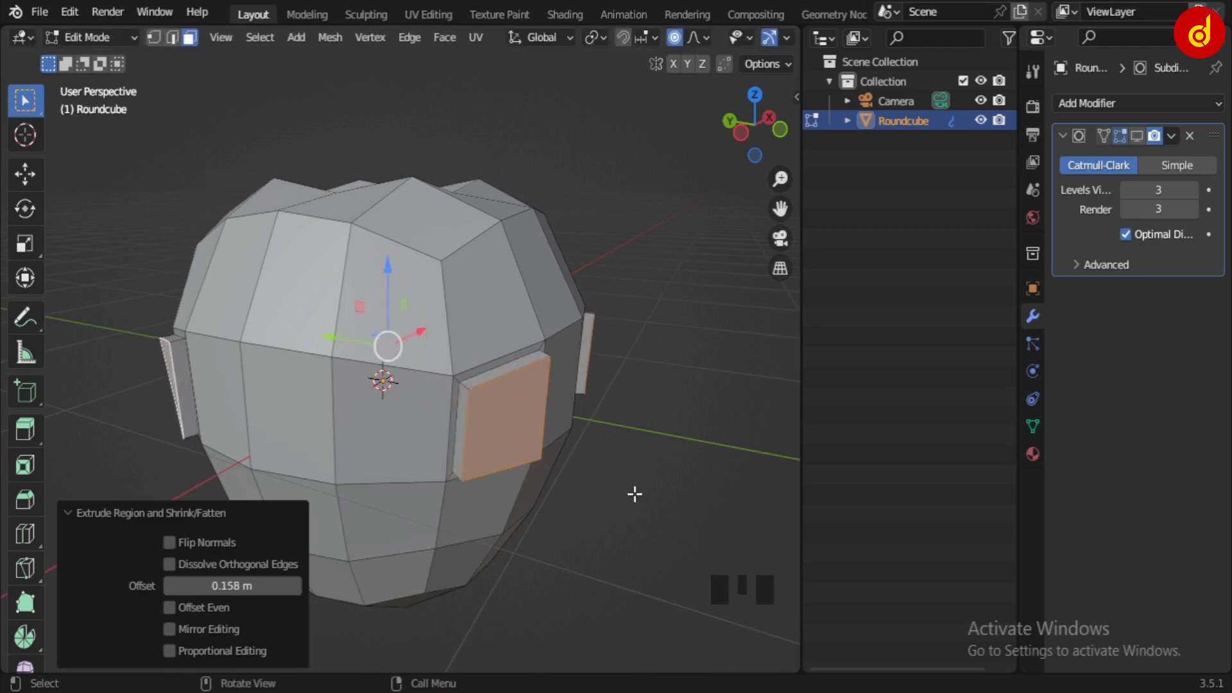
pyautogui.hotkey('ctrl', 'z')
# Return to Object Mode and turn the Subdivision modifier's viewport display back on.
pyautogui.press('Tab')
pyautogui.click(1140, 135)
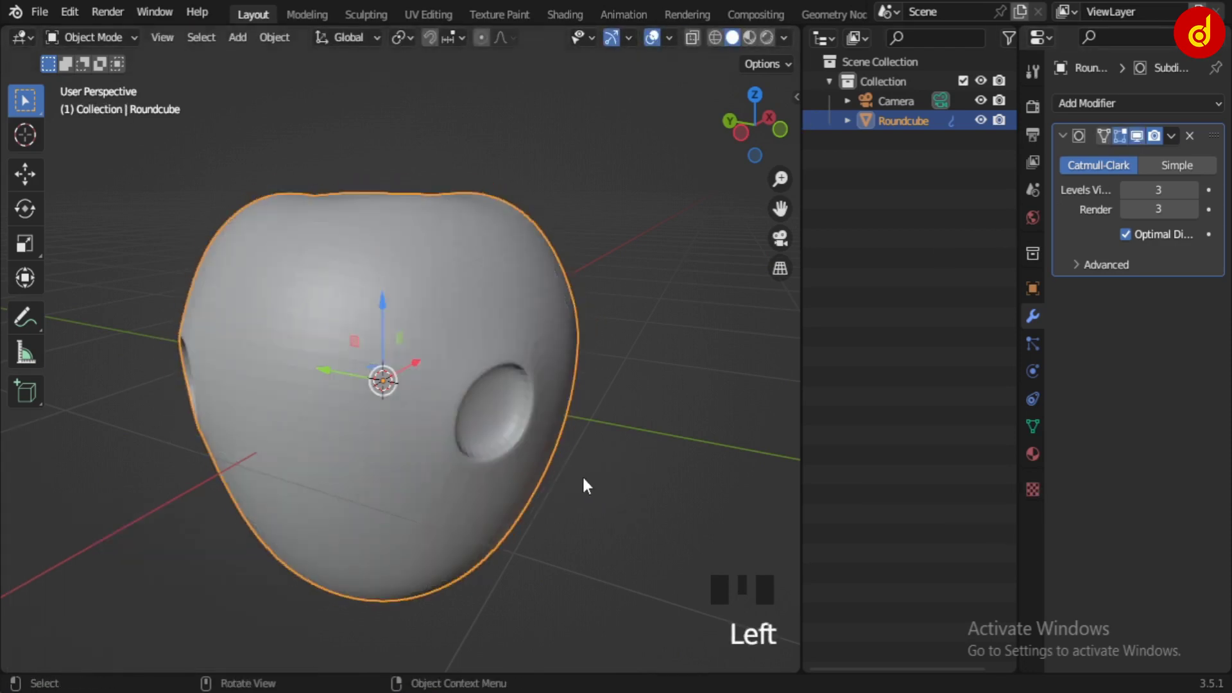
pyautogui.scroll(2, 587, 475)
# In Edit Mode, extrude the recessed faces outward along their normals so they bulge from their sockets, then return to Object Mode.
pyautogui.press('Tab')
pyautogui.press('q')
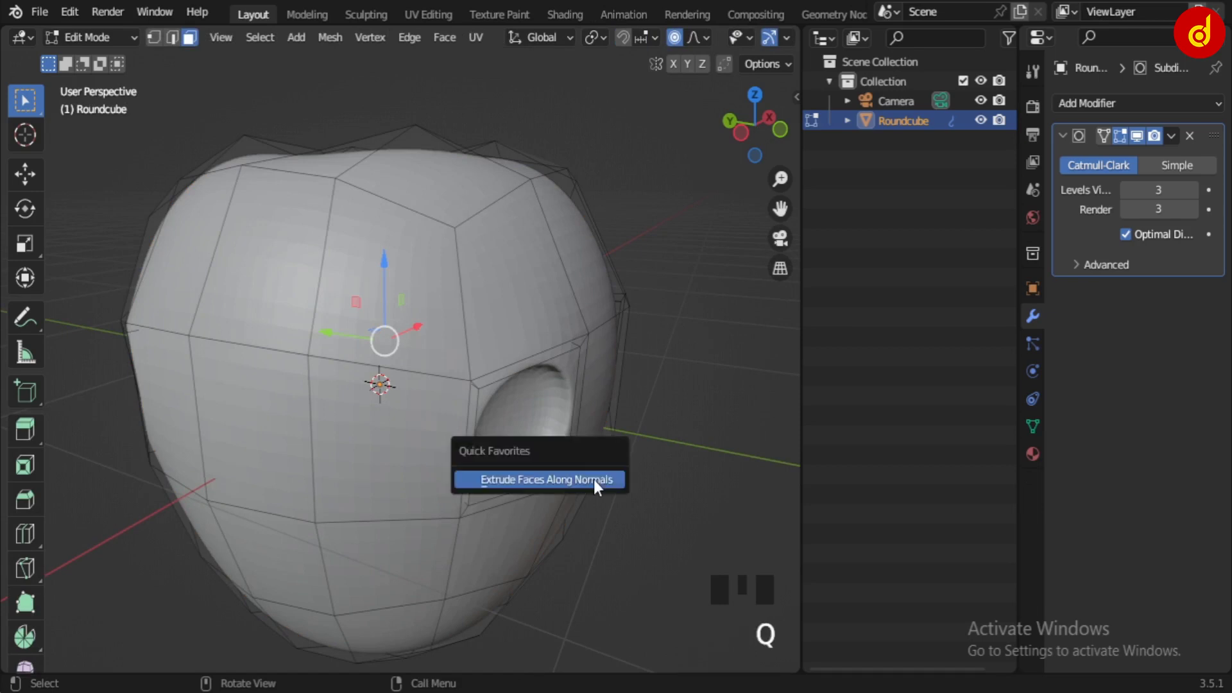
pyautogui.click(594, 482)
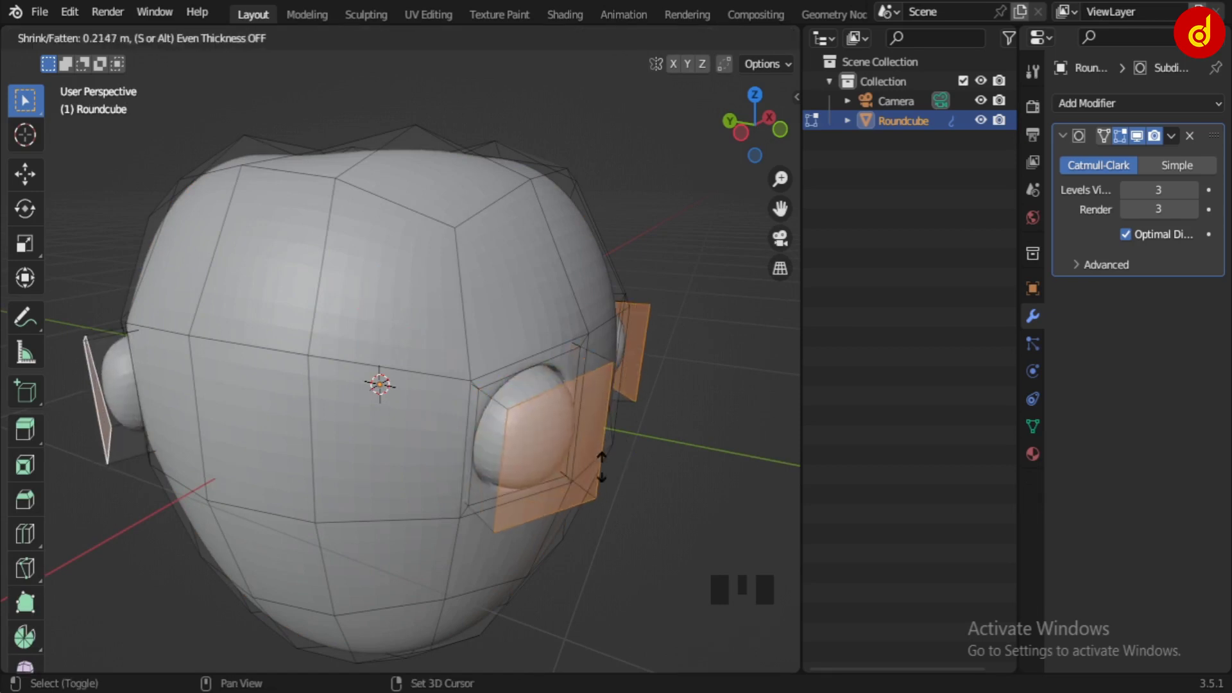
pyautogui.click(632, 507)
pyautogui.press('Tab')
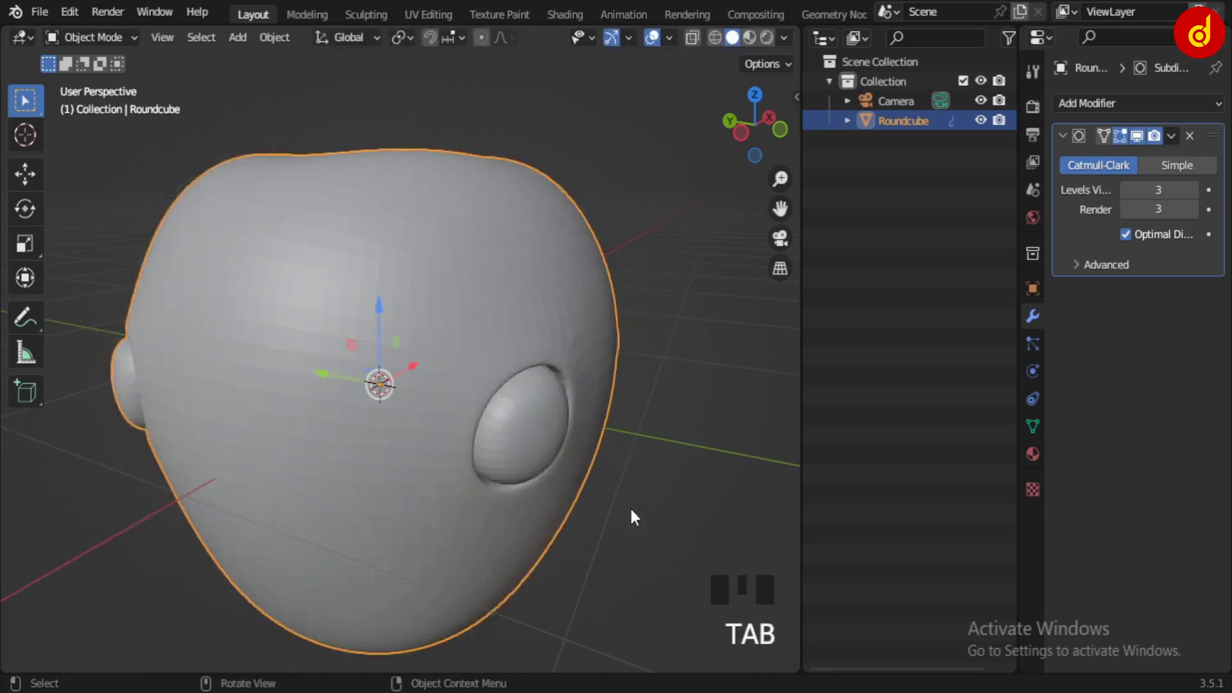
# In Edit Mode, turn off the Subdivision modifier's viewport display.
pyautogui.moveTo(631, 509); pyautogui.dragTo(473, 500, button='middle')
pyautogui.press('Tab')
pyautogui.scroll(2, 407, 468)
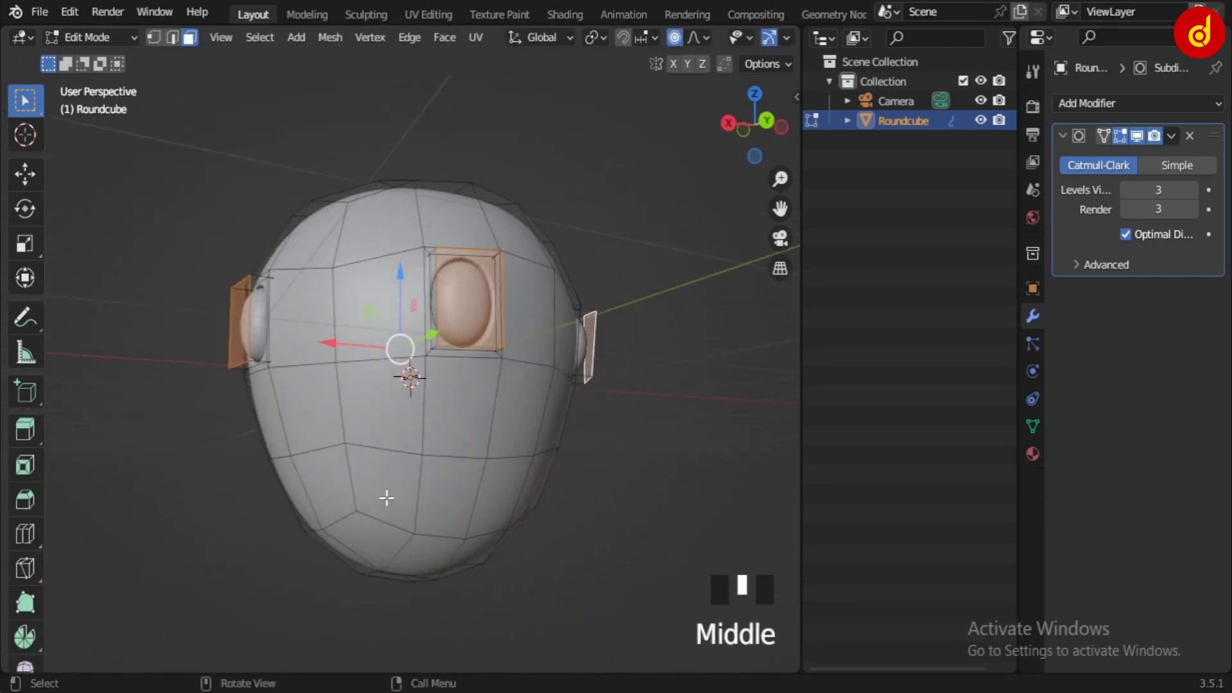
pyautogui.click(1137, 135)
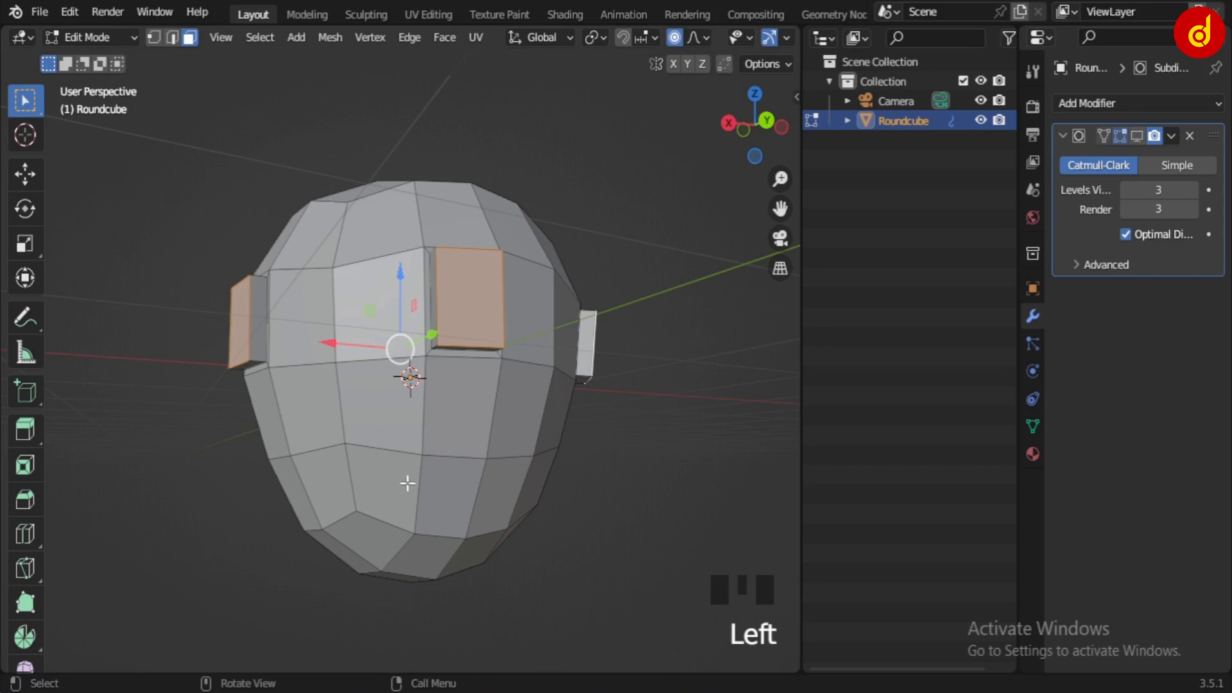
# Select evenly spaced faces around the lower part of the form, one per side.
pyautogui.click(408, 483)
pyautogui.moveTo(454, 504); pyautogui.dragTo(433, 510, button='middle')
pyautogui.click(434, 510)
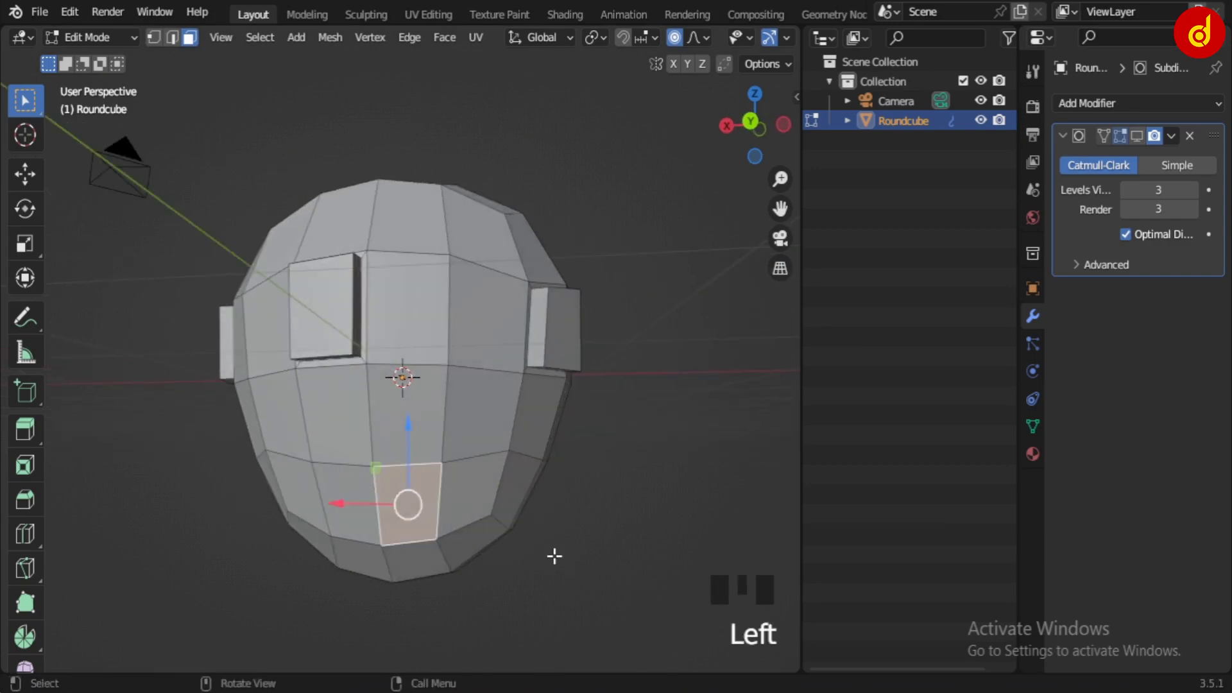
pyautogui.moveTo(555, 556); pyautogui.dragTo(418, 542, button='middle')
pyautogui.keyDown('shift'); pyautogui.click(397, 488); pyautogui.keyUp('shift')
pyautogui.moveTo(398, 487); pyautogui.dragTo(398, 517, button='middle')
pyautogui.keyDown('shift'); pyautogui.click(420, 492); pyautogui.keyUp('shift')
pyautogui.keyDown('shift'); pyautogui.click(411, 507); pyautogui.keyUp('shift')
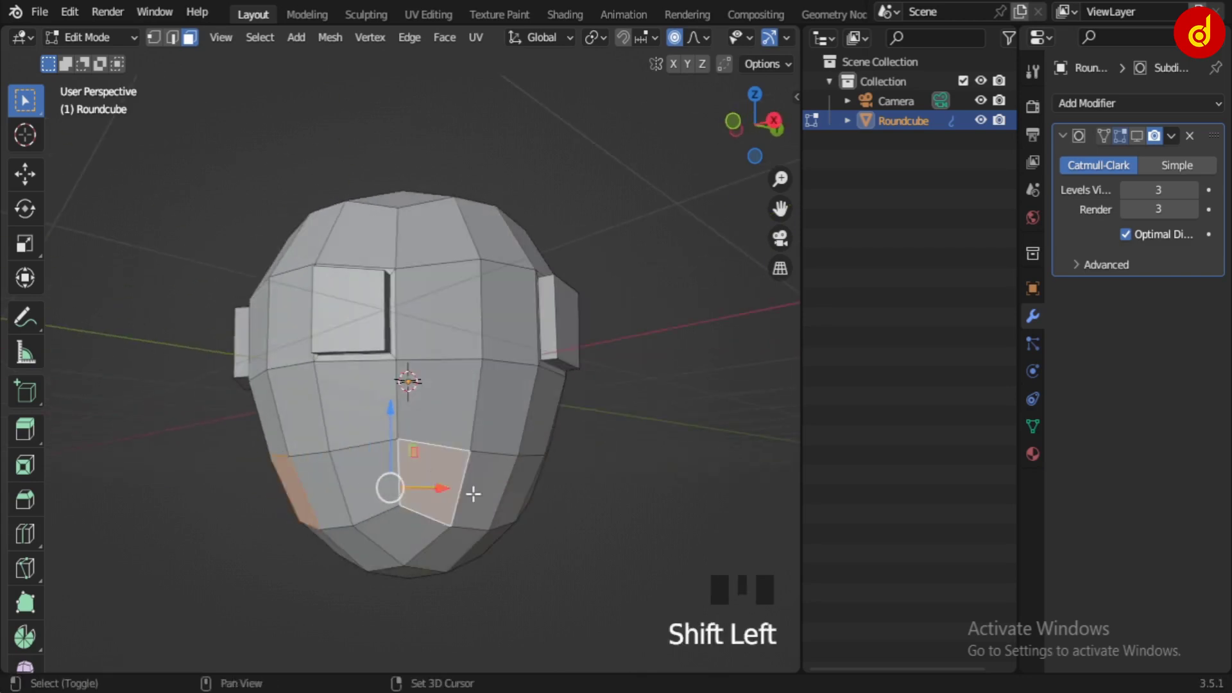
pyautogui.moveTo(473, 494); pyautogui.dragTo(581, 524, button='middle')
pyautogui.keyDown('shift'); pyautogui.click(404, 508); pyautogui.keyUp('shift')
# Inset the selected lower faces by about 0.0153 m and turn the Subdivision modifier's viewport display back on.
pyautogui.scroll(5, 471, 512)
pyautogui.press('i')
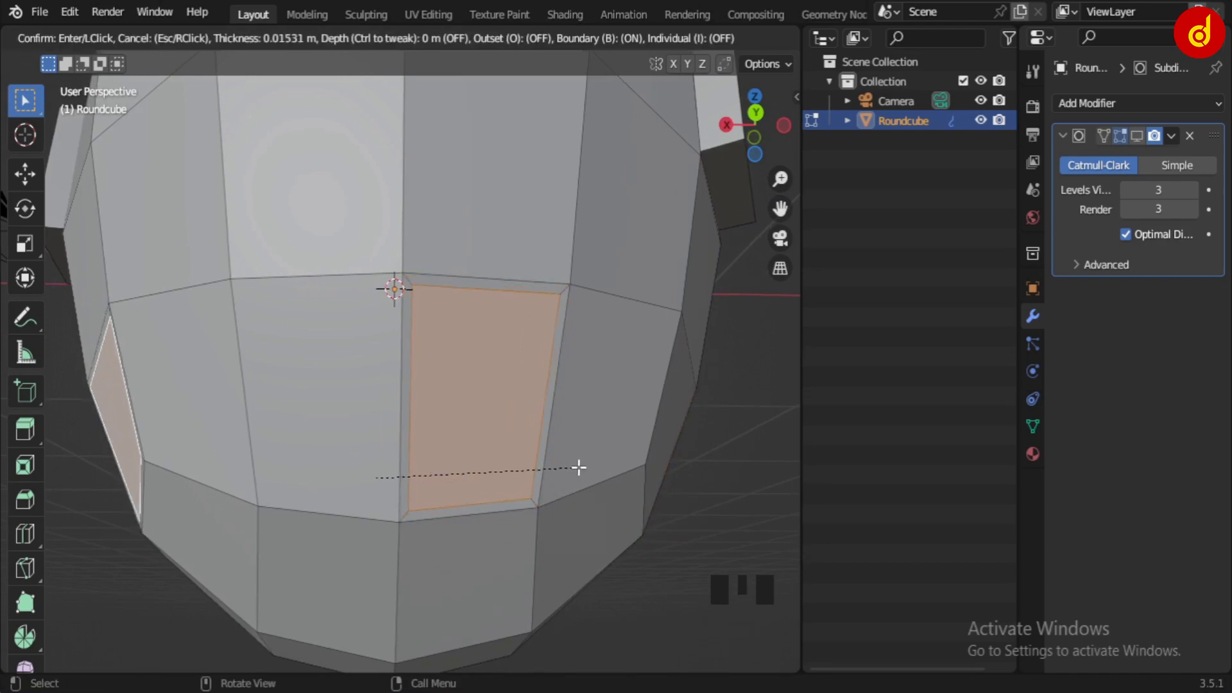
pyautogui.click(579, 468)
pyautogui.click(1138, 139)
# Extrude the inset lower faces inward along their normals with an offset of about -0.113 m.
pyautogui.moveTo(616, 406); pyautogui.dragTo(674, 505, button='middle')
pyautogui.press('q')
pyautogui.click(674, 522)
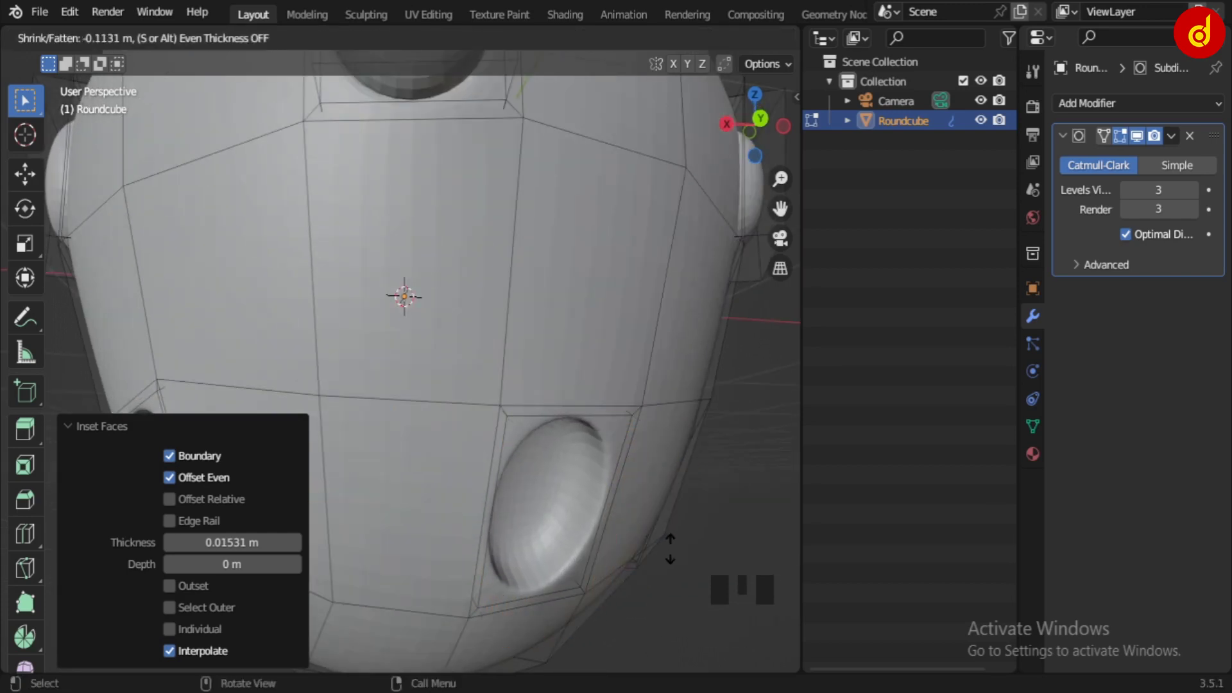
pyautogui.click(670, 549)
# Extrude the recessed lower faces outward along their normals so they bulge from their sockets, then return to Object Mode.
pyautogui.moveTo(663, 542); pyautogui.dragTo(629, 512, button='middle')
pyautogui.press('q')
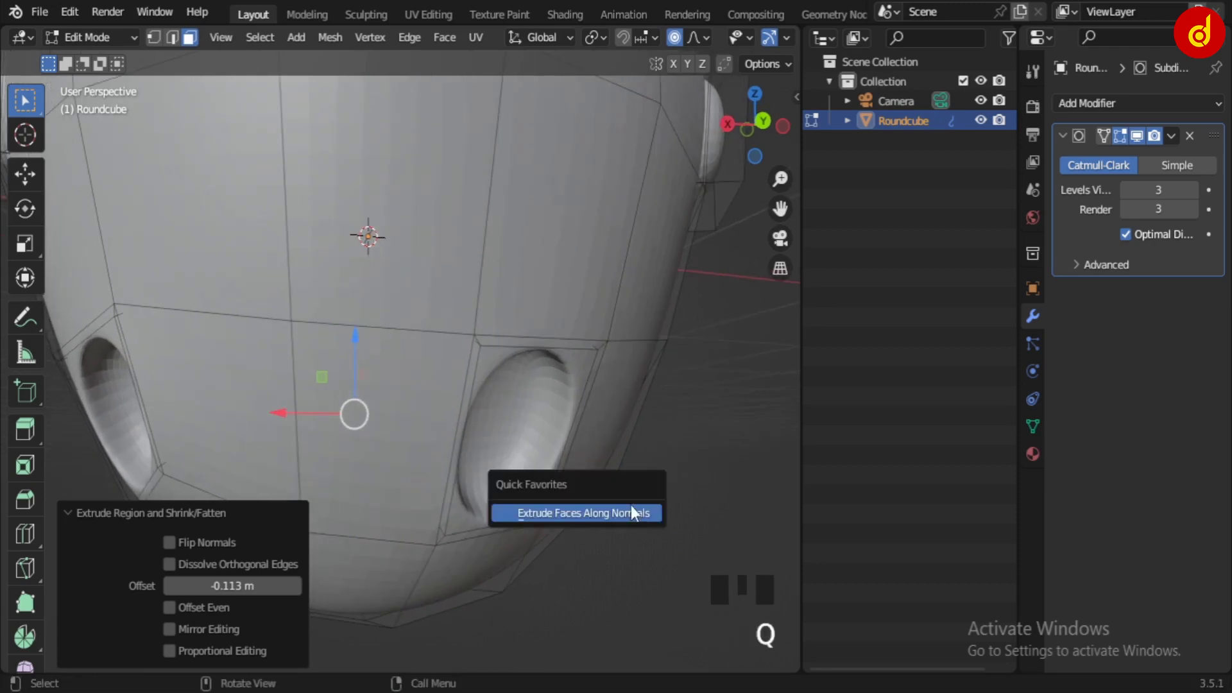
pyautogui.click(631, 507)
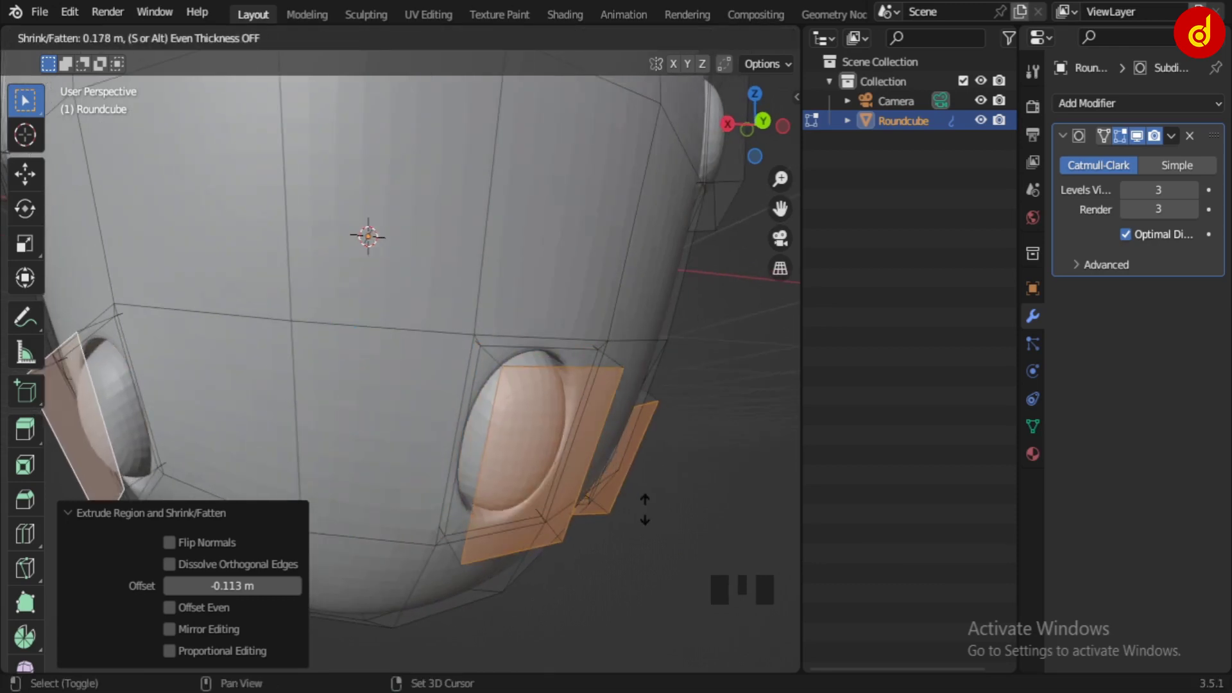
pyautogui.click(629, 406)
pyautogui.press('Tab')
pyautogui.scroll(-5, 615, 403)
pyautogui.moveTo(615, 403); pyautogui.dragTo(606, 487, button='middle')
pyautogui.scroll(5, 533, 471)
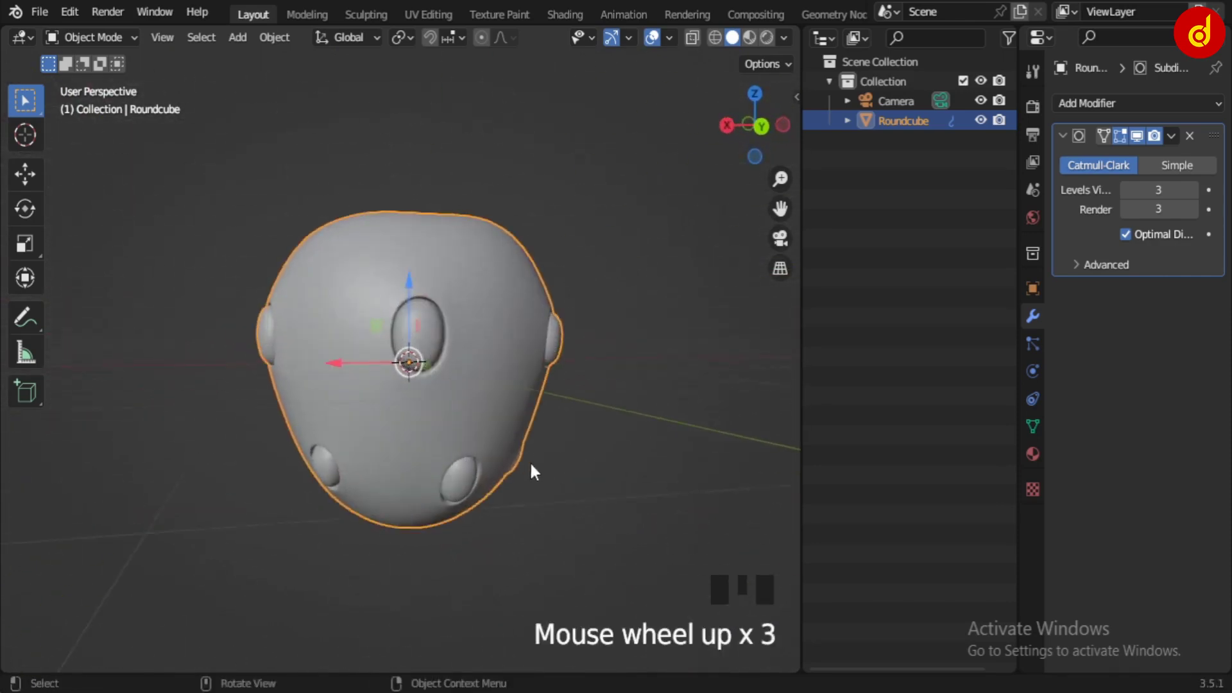
pyautogui.keyDown('shift'); pyautogui.moveTo(474, 366); pyautogui.dragTo(507, 371, button='middle'); pyautogui.keyUp('shift')
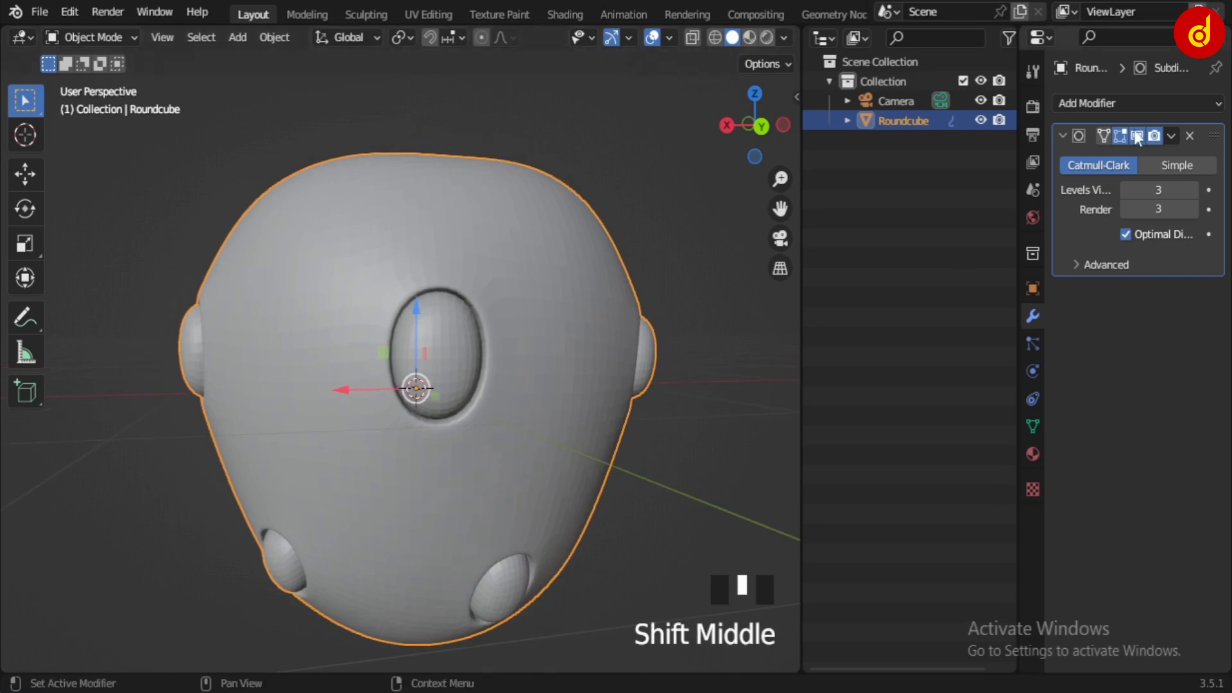
# Examine the low-poly cage around the middle socket with the Subdivision modifier's viewport display off, then restore the smooth display in Object Mode.
pyautogui.click(1137, 135)
pyautogui.press('Tab')
pyautogui.moveTo(488, 411); pyautogui.dragTo(495, 430, button='middle')
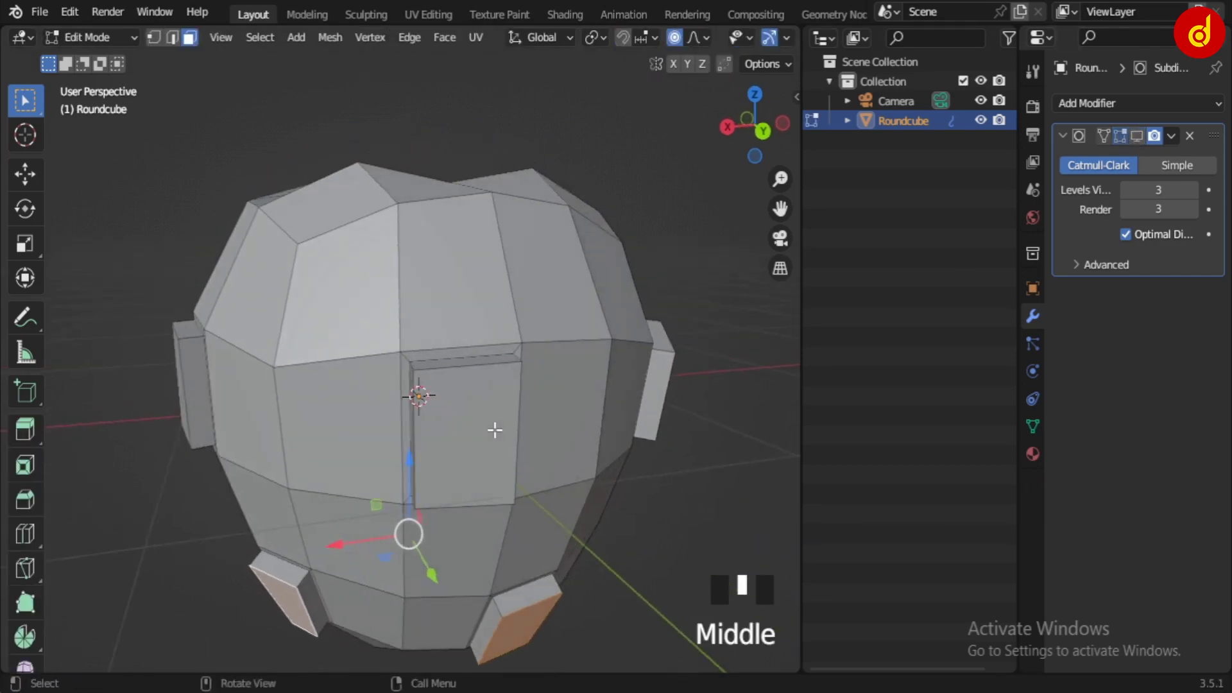
pyautogui.scroll(1, 489, 443)
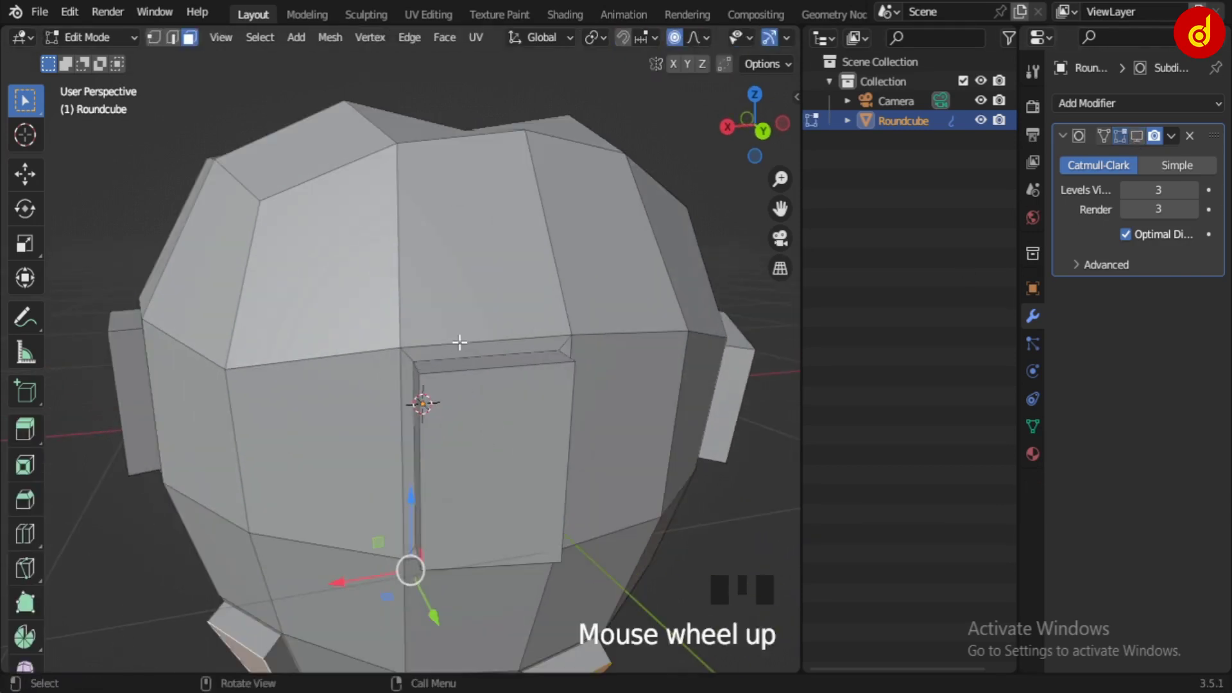
pyautogui.moveTo(460, 342); pyautogui.dragTo(594, 426, button='middle')
pyautogui.press('Tab')
pyautogui.click(1137, 136)
# Select the middle bulge's face, grow the selection to the whole socket, and scale it along global X by about 1.21.
pyautogui.scroll(2, 572, 424)
pyautogui.press('Tab')
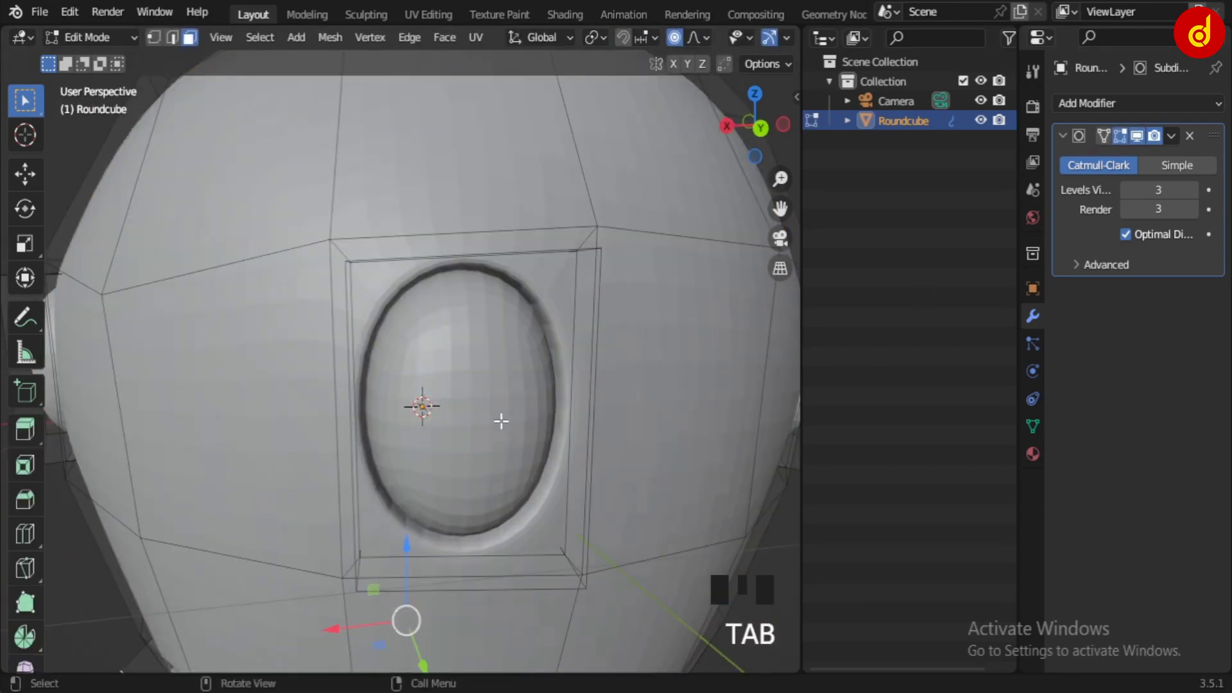
pyautogui.click(507, 450)
pyautogui.press('ctrl+KP_Add')
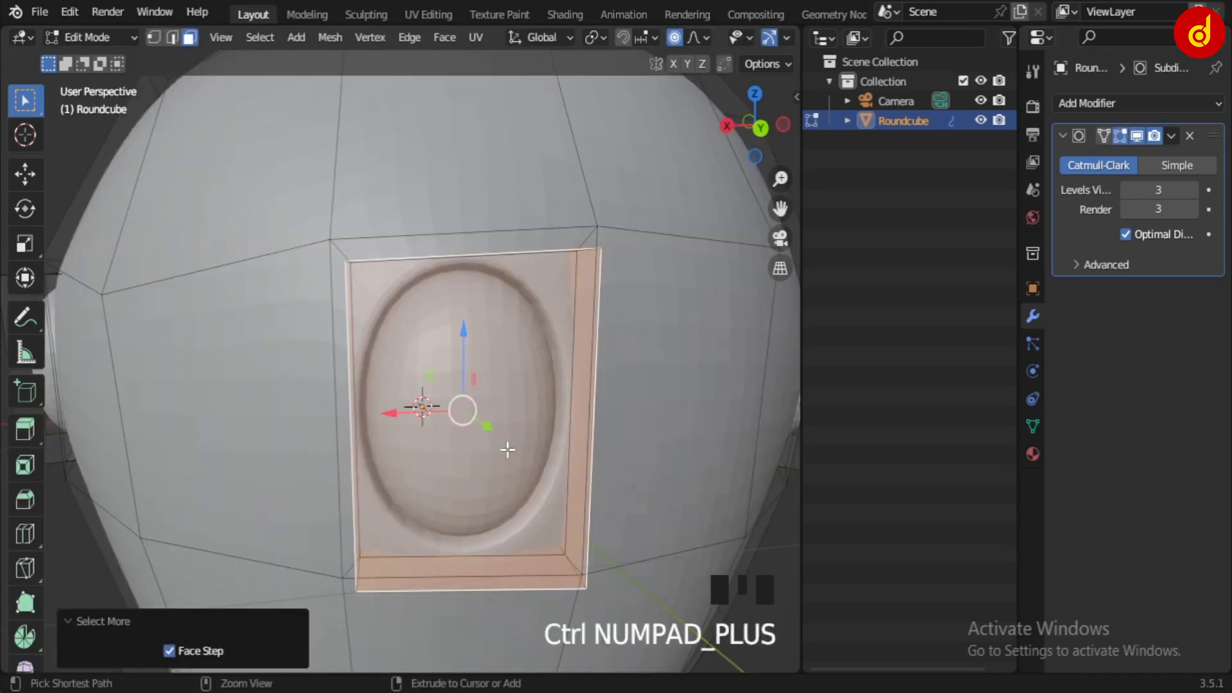
pyautogui.press('ctrl+KP_Subtract')
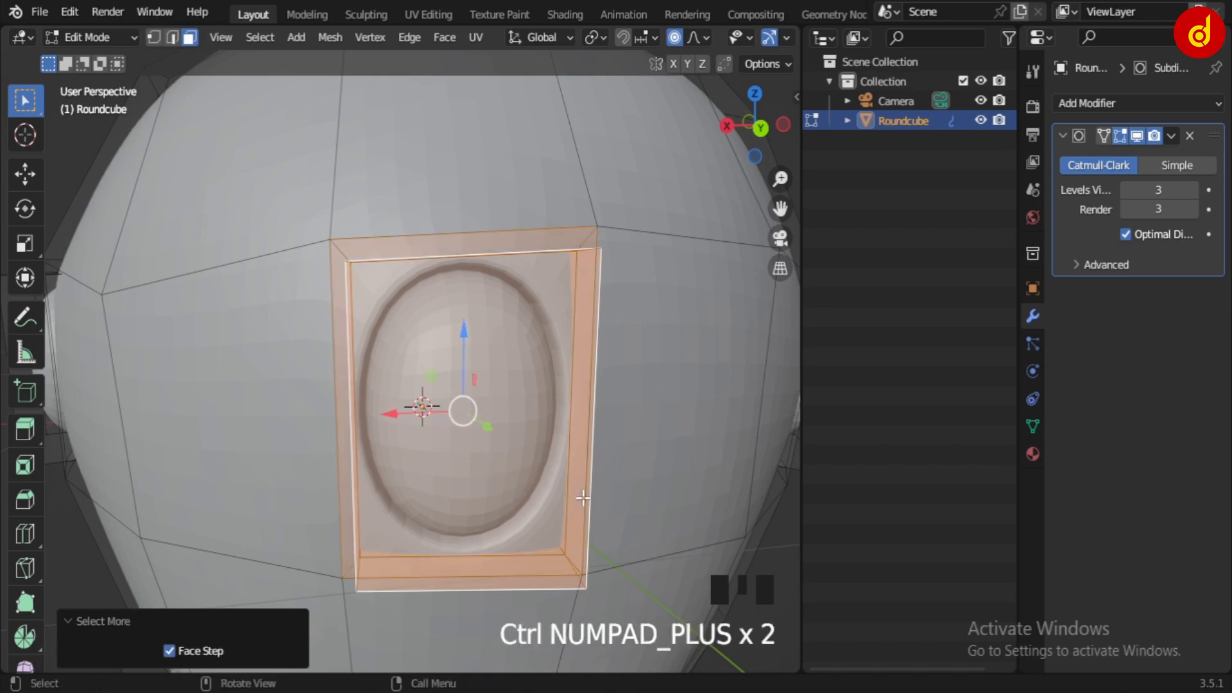
pyautogui.scroll(-3, 618, 472)
pyautogui.scroll(2, 618, 471)
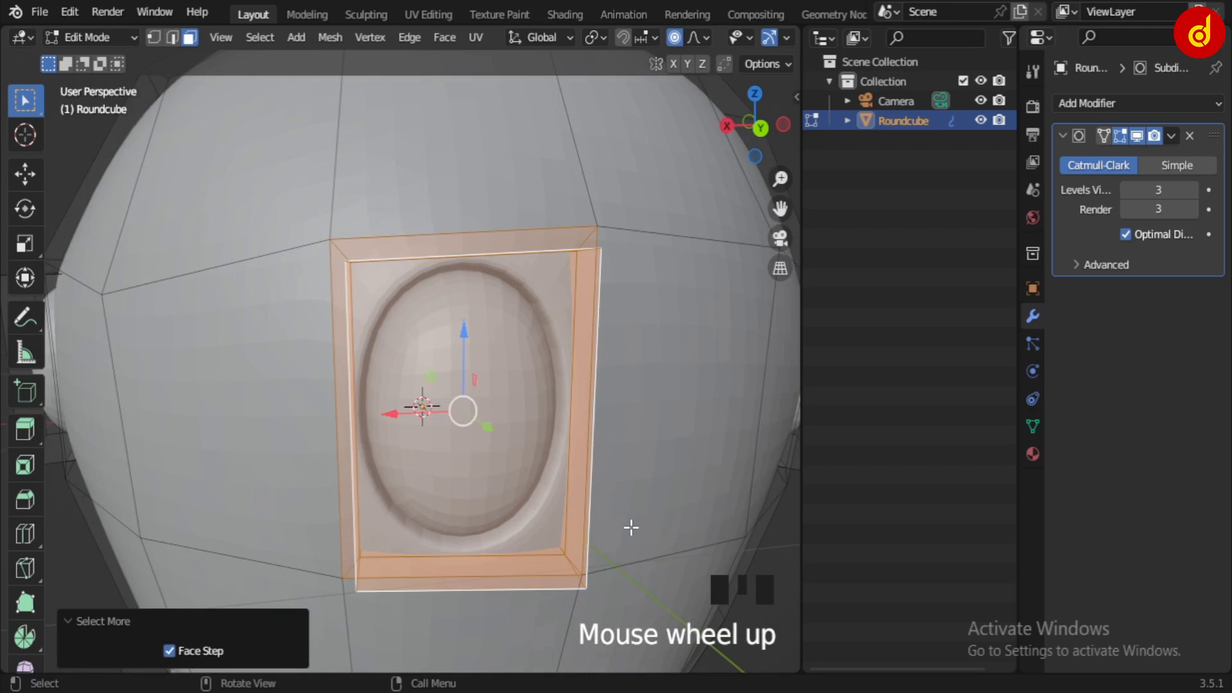
pyautogui.press('s')
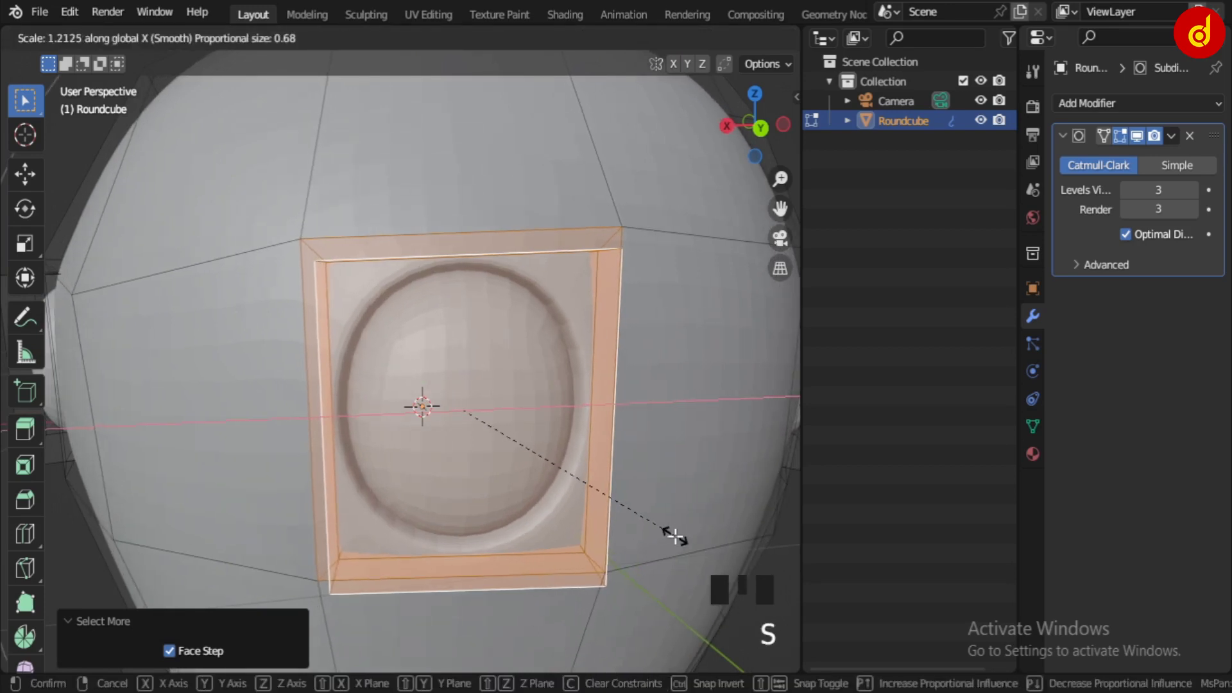
pyautogui.click(674, 536)
pyautogui.press('Tab')
pyautogui.scroll(-2, 660, 536)
# Select all vertices at the lower-sitting top corner of the neighbouring middle socket, using vertex selection with X-ray.
pyautogui.moveTo(660, 536); pyautogui.dragTo(426, 432, button='middle')
pyautogui.scroll(1, 394, 396)
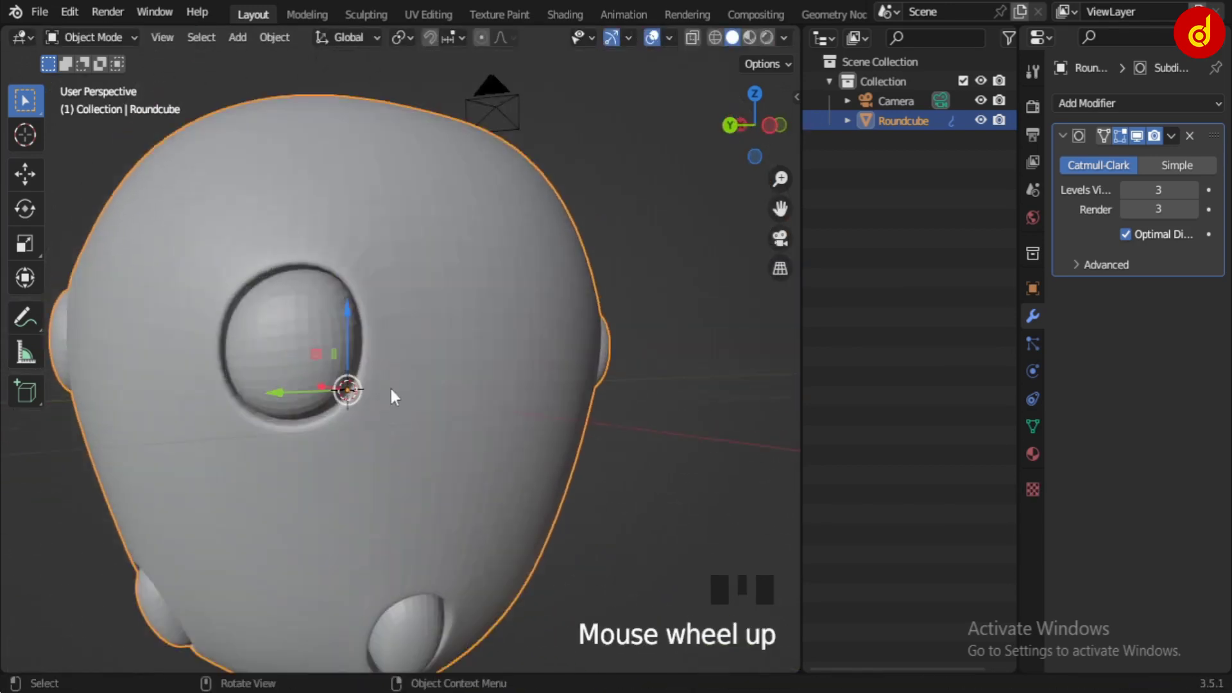
pyautogui.scroll(2, 393, 396)
pyautogui.click(484, 419)
pyautogui.press('Tab')
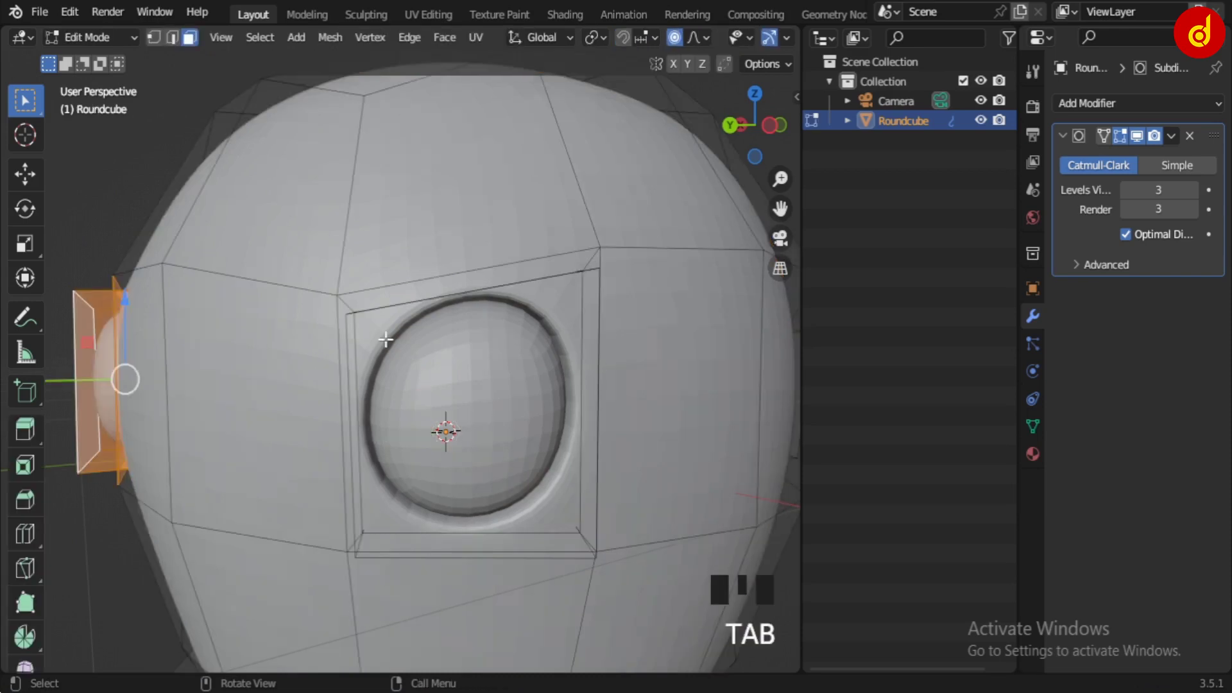
pyautogui.hotkey('alt', 'z')
pyautogui.press('1')
pyautogui.moveTo(366, 330); pyautogui.dragTo(647, 382, button='middle')
pyautogui.hotkey('alt', 'z')
pyautogui.click(434, 302)
pyautogui.scroll(2, 580, 432)
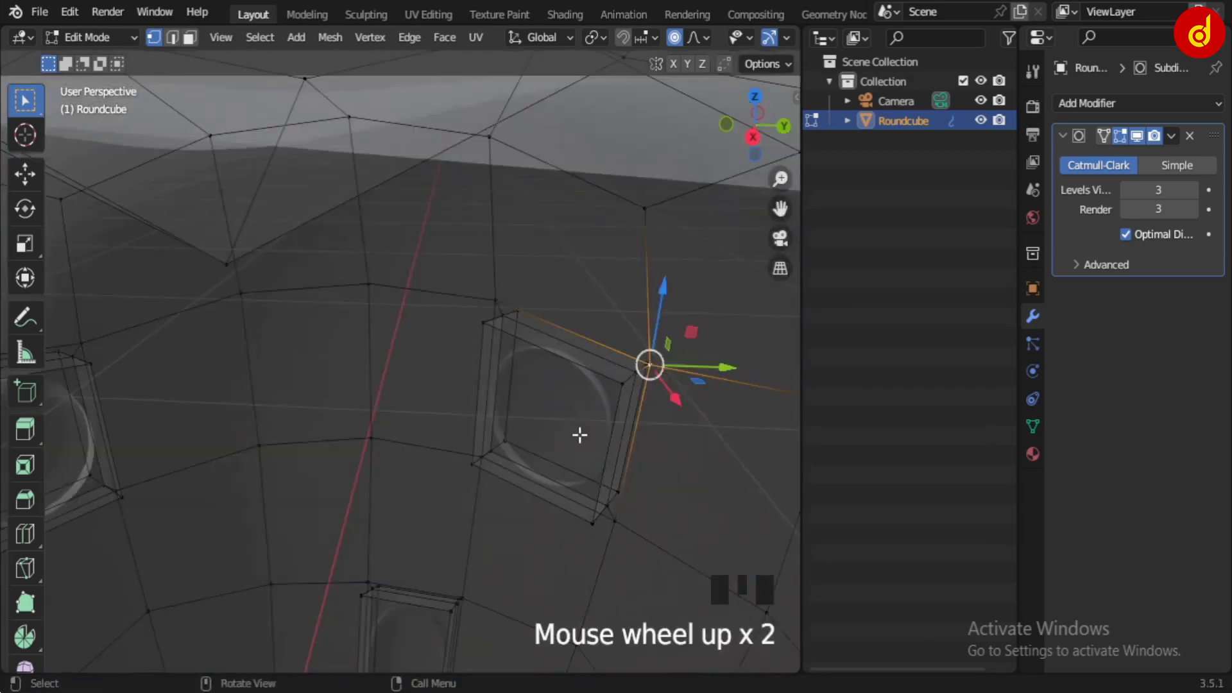
pyautogui.moveTo(580, 432); pyautogui.dragTo(614, 417, button='middle')
pyautogui.moveTo(601, 299); pyautogui.dragTo(695, 396)
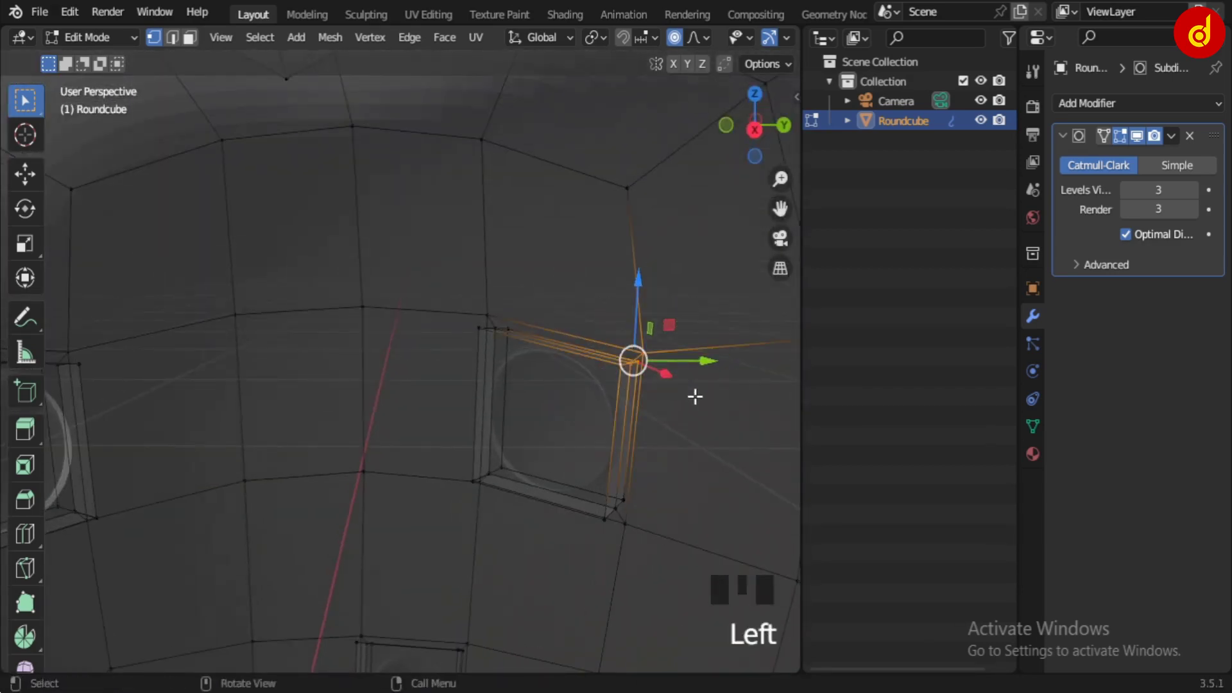
# Try to move the socket's top corner vertices upward by about 0.045 m with proportional editing.
pyautogui.moveTo(695, 397); pyautogui.dragTo(487, 462, button='middle')
pyautogui.scroll(1, 452, 469)
pyautogui.press('g')
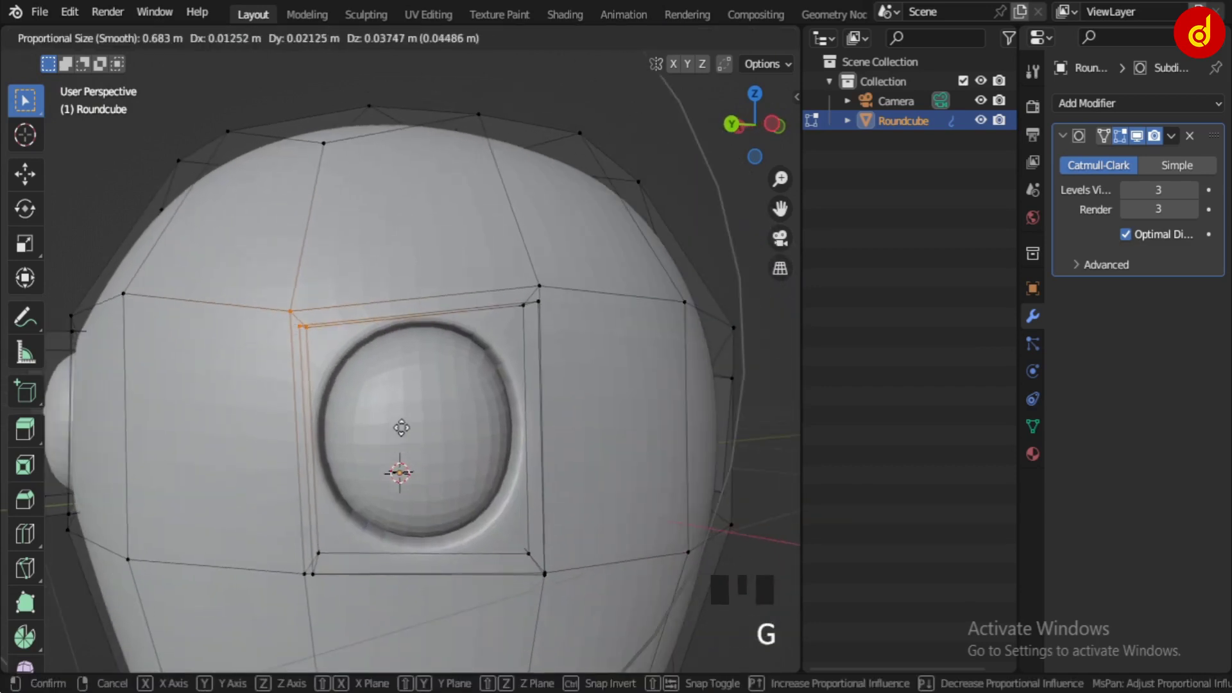
pyautogui.click(402, 428)
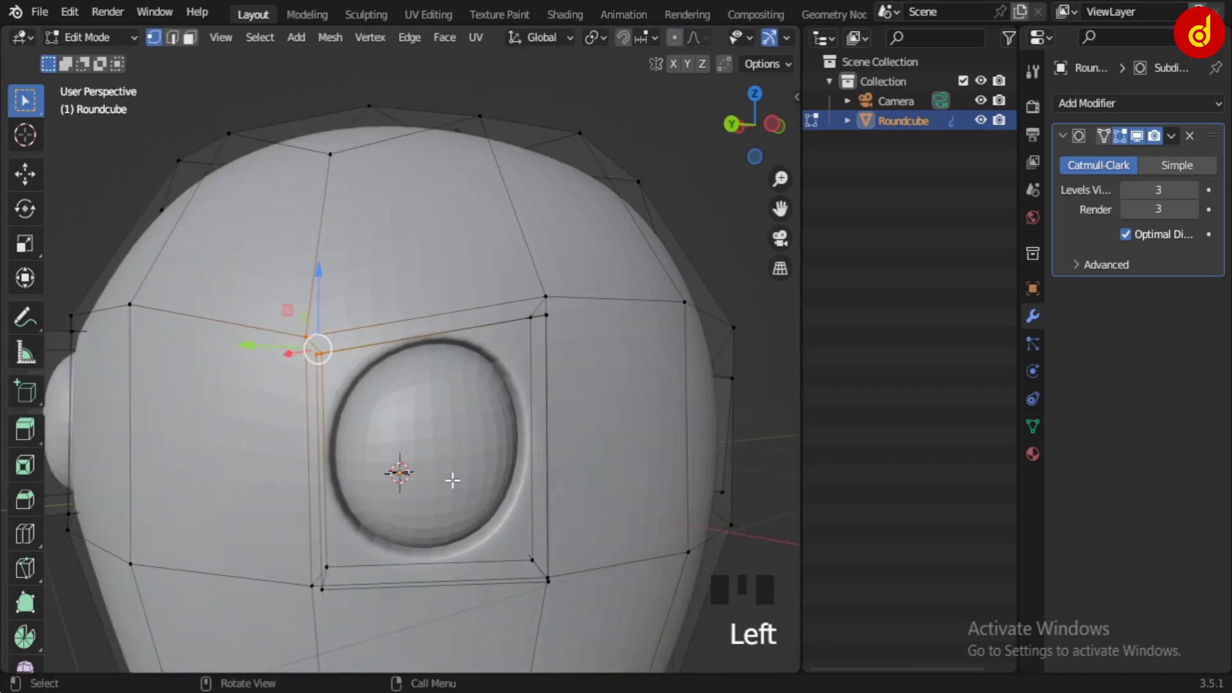
# With proportional editing off, raise the selected corner vertices to even out the socket's top edge, then return to Object Mode.
pyautogui.press('g')
pyautogui.click(444, 459)
pyautogui.moveTo(444, 458); pyautogui.dragTo(360, 349, button='middle')
pyautogui.scroll(1, 411, 352)
pyautogui.press('Tab')
pyautogui.moveTo(565, 401); pyautogui.dragTo(523, 407, button='middle')
pyautogui.scroll(2, 597, 393)
pyautogui.scroll(1, 522, 407)
# In Edit Mode, select all vertices at the sagging top corner of the next slanted middle socket, using X-ray.
pyautogui.press('Tab')
pyautogui.scroll(2, 433, 370)
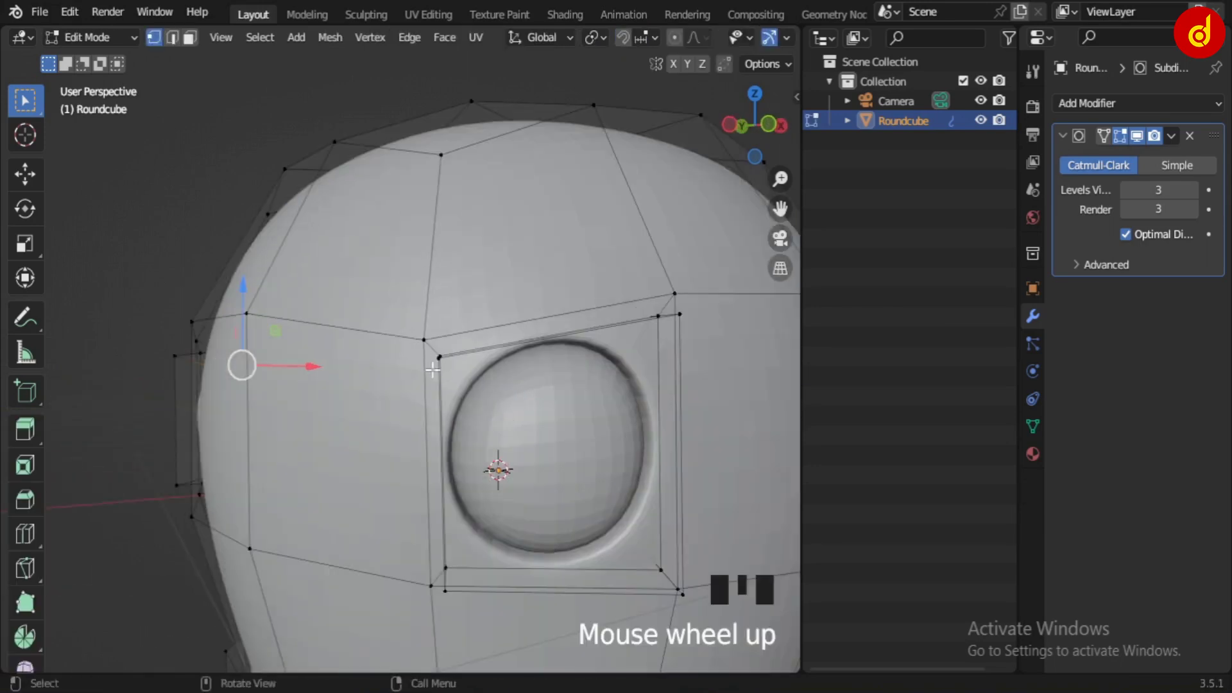
pyautogui.moveTo(437, 343); pyautogui.dragTo(432, 344, button='middle')
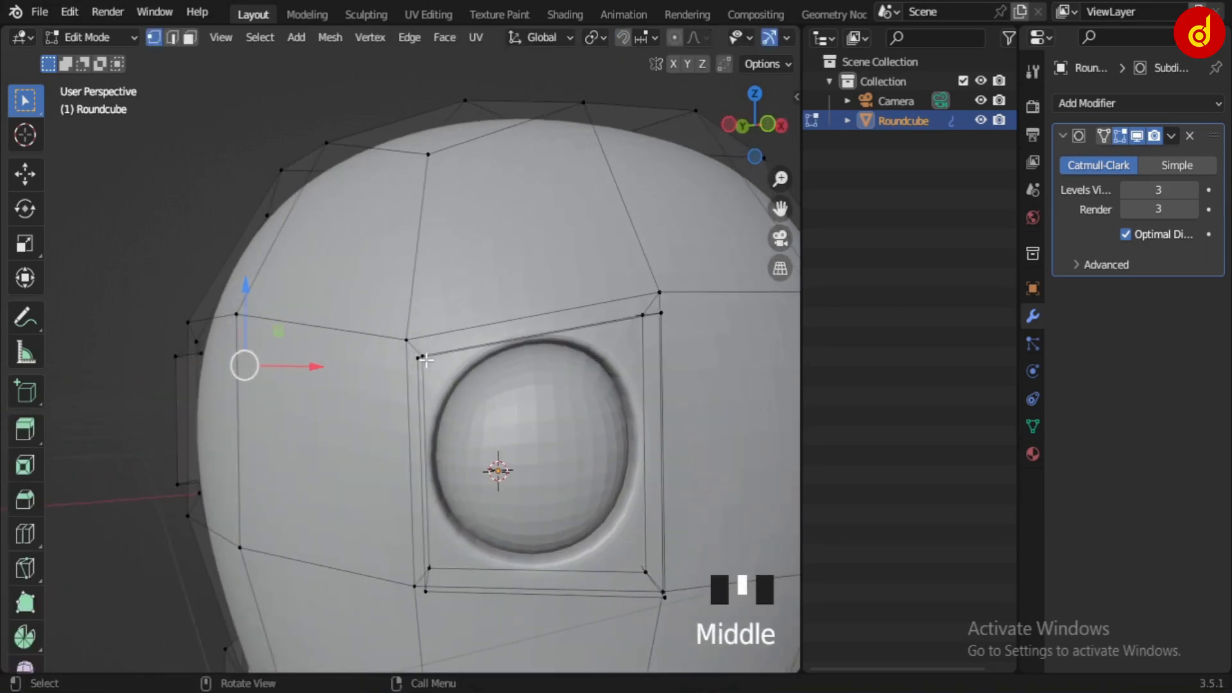
pyautogui.press('KP_Decimal')
pyautogui.scroll(-20, 411, 359)
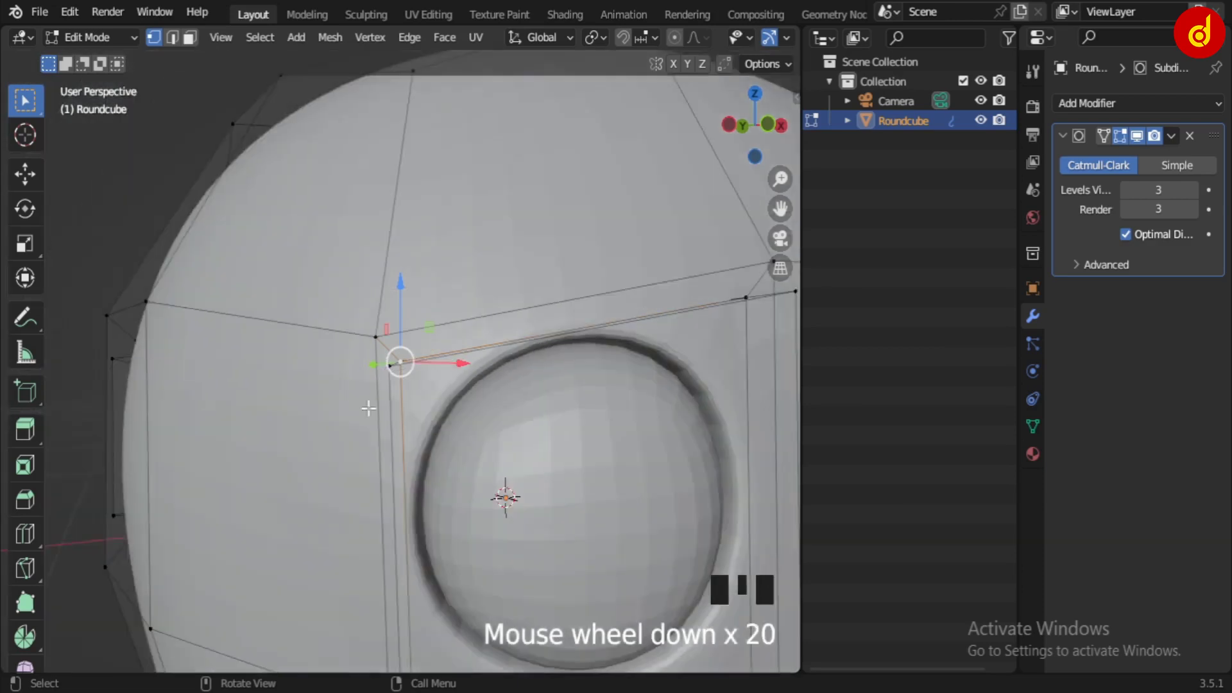
pyautogui.moveTo(364, 406); pyautogui.dragTo(621, 435, button='middle')
pyautogui.hotkey('alt', 'z')
pyautogui.moveTo(283, 256); pyautogui.dragTo(526, 453)
pyautogui.moveTo(618, 472); pyautogui.dragTo(264, 460, button='middle')
pyautogui.hotkey('alt', 'z')
# Move the selected corner vertices up by about 0.04 m to level the socket's top edge, then return to Object Mode.
pyautogui.keyDown('shift'); pyautogui.moveTo(394, 426); pyautogui.dragTo(484, 403, button='middle'); pyautogui.keyUp('shift')
pyautogui.scroll(2, 483, 402)
pyautogui.press('g')
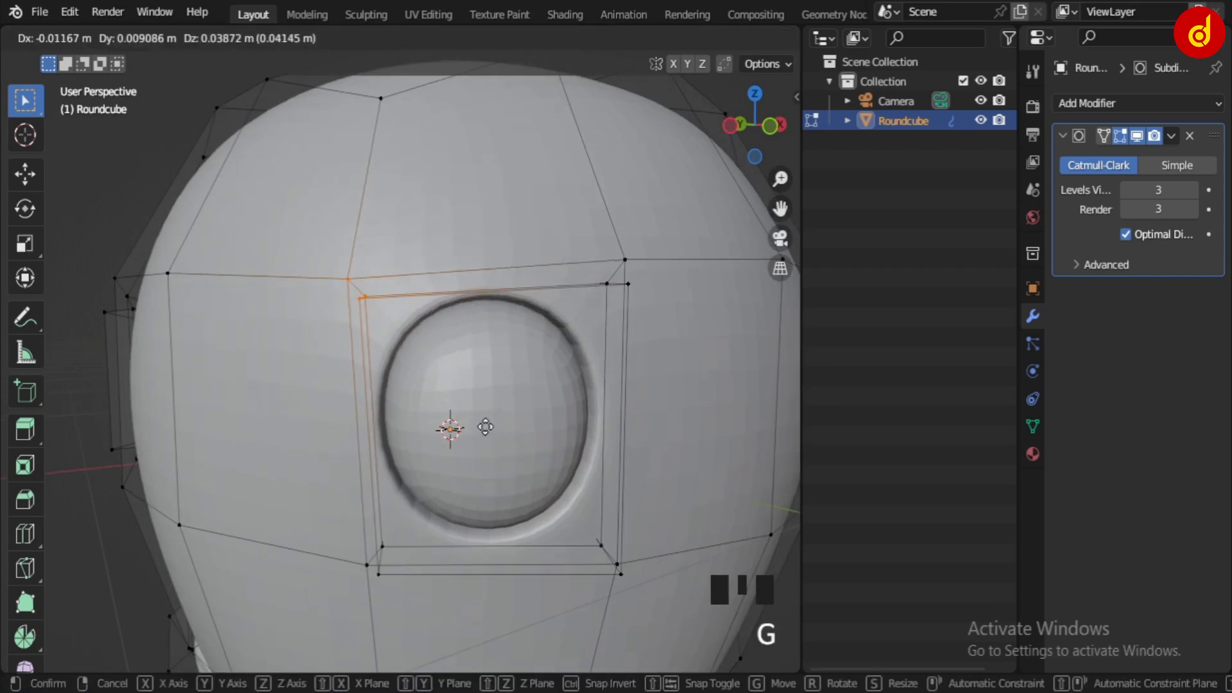
pyautogui.click(493, 428)
pyautogui.press('Tab')
pyautogui.moveTo(545, 428); pyautogui.dragTo(499, 443, button='middle')
# In Edit Mode, select all vertices at the sagging top corner of the remaining slanted middle socket, using X-ray.
pyautogui.scroll(-3, 541, 415)
pyautogui.scroll(5, 523, 436)
pyautogui.press('Tab')
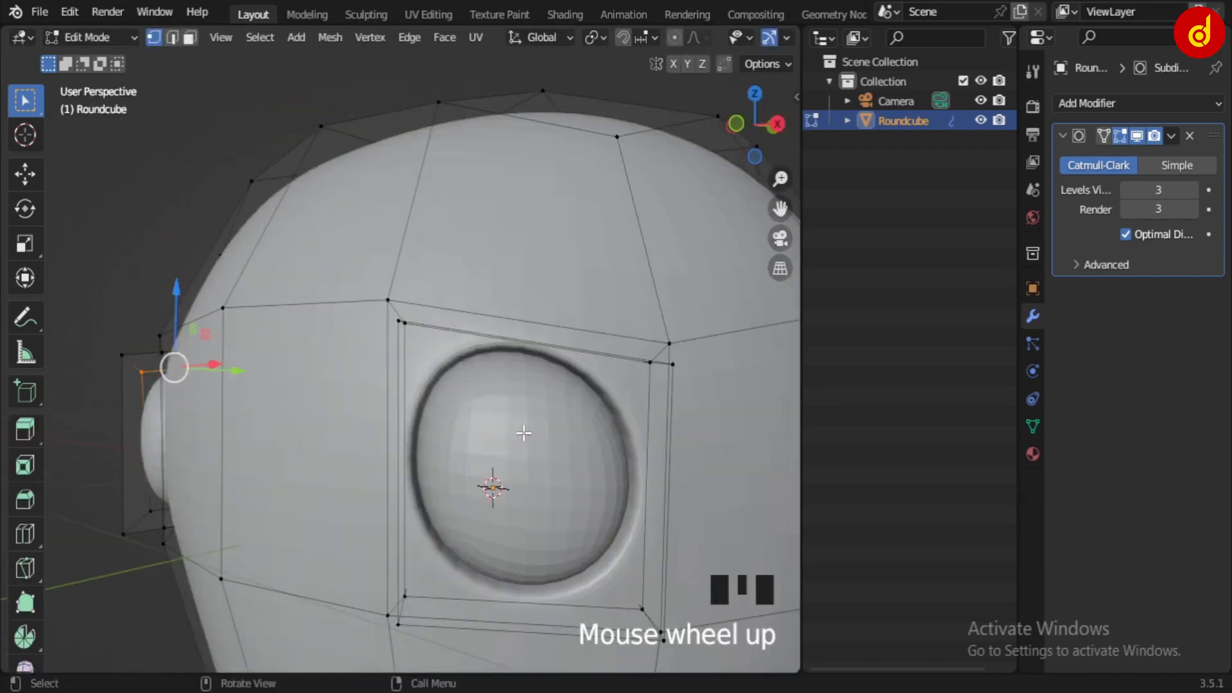
pyautogui.press('KP_Decimal')
pyautogui.scroll(-18, 671, 432)
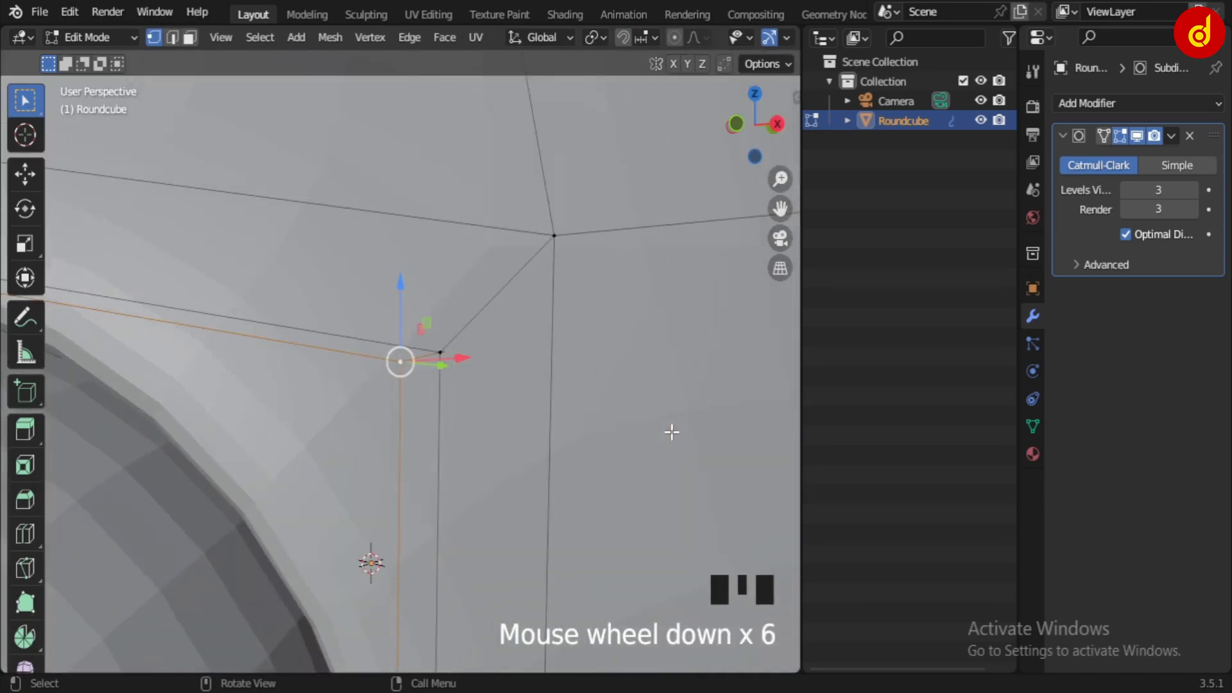
pyautogui.moveTo(653, 498); pyautogui.dragTo(355, 440, button='middle')
pyautogui.scroll(-2, 555, 414)
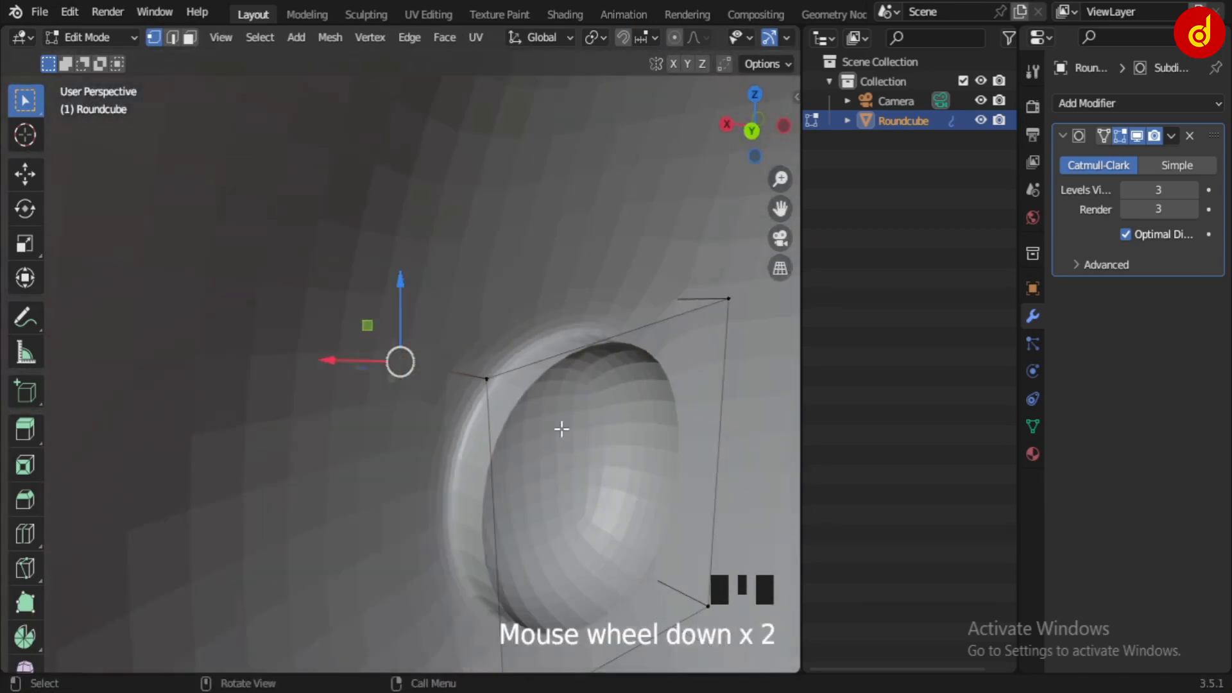
pyautogui.hotkey('alt', 'z')
pyautogui.moveTo(354, 278); pyautogui.dragTo(512, 442)
pyautogui.moveTo(511, 442)
pyautogui.mouseDown(button='middle')
pyautogui.moveTo(503, 509)
pyautogui.moveTo(695, 476)
pyautogui.moveTo(460, 430)
pyautogui.moveTo(489, 443)
pyautogui.mouseUp(button='middle')
pyautogui.hotkey('alt', 'z')
# Move the selected corner vertices by about 0.014 m in X, 0.005 m in Y and 0.037 m in Z, then return to Object Mode.
pyautogui.scroll(3, 462, 452)
pyautogui.scroll(-2, 437, 464)
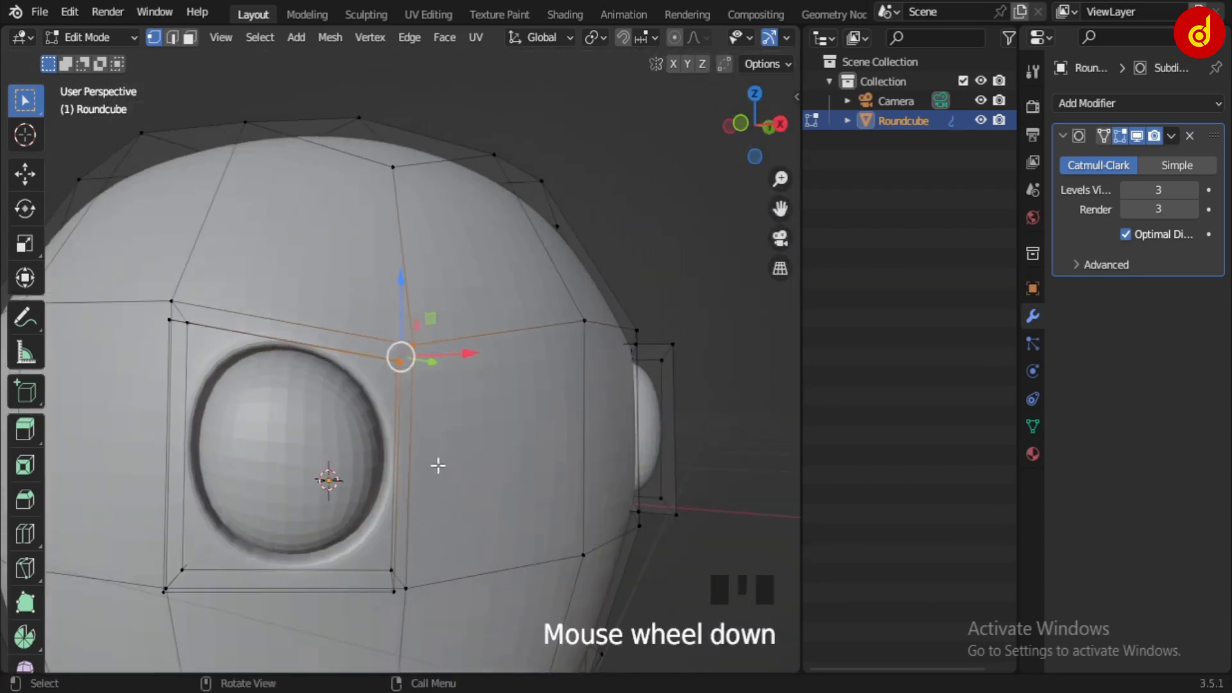
pyautogui.press('g')
pyautogui.click(445, 440)
pyautogui.scroll(-2, 638, 449)
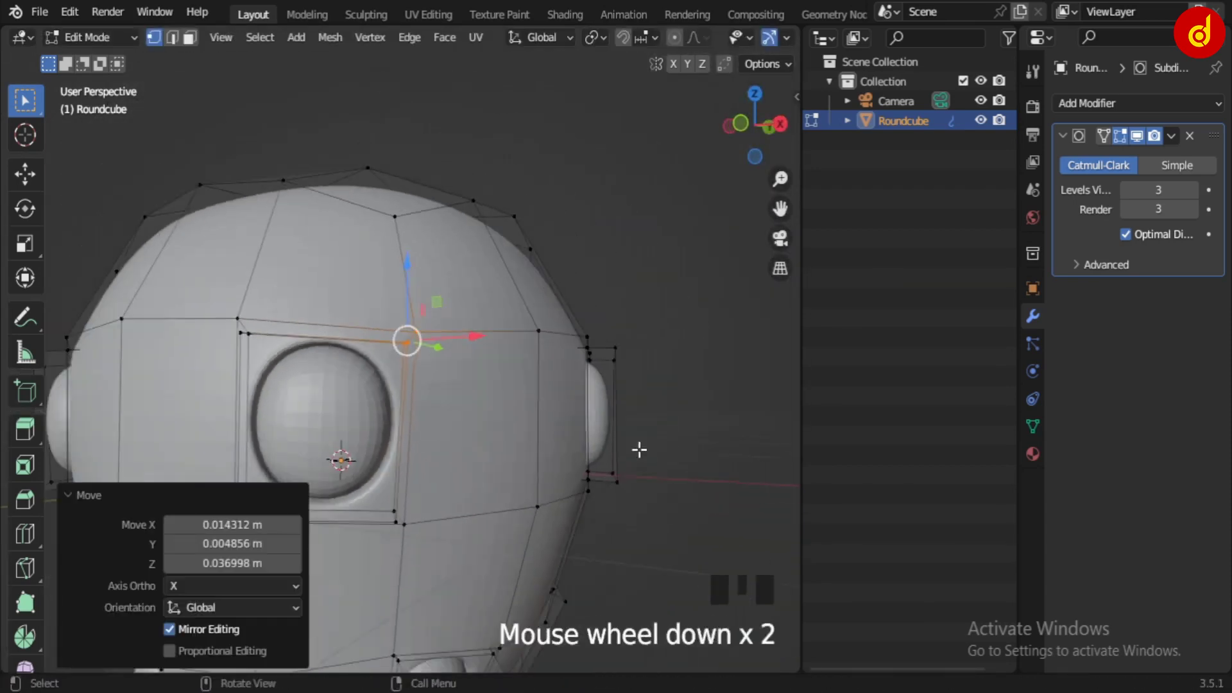
pyautogui.moveTo(638, 449); pyautogui.dragTo(606, 456, button='middle')
pyautogui.keyDown('shift'); pyautogui.moveTo(606, 455); pyautogui.dragTo(575, 473, button='middle'); pyautogui.keyUp('shift')
pyautogui.scroll(3, 590, 481)
pyautogui.press('Tab')
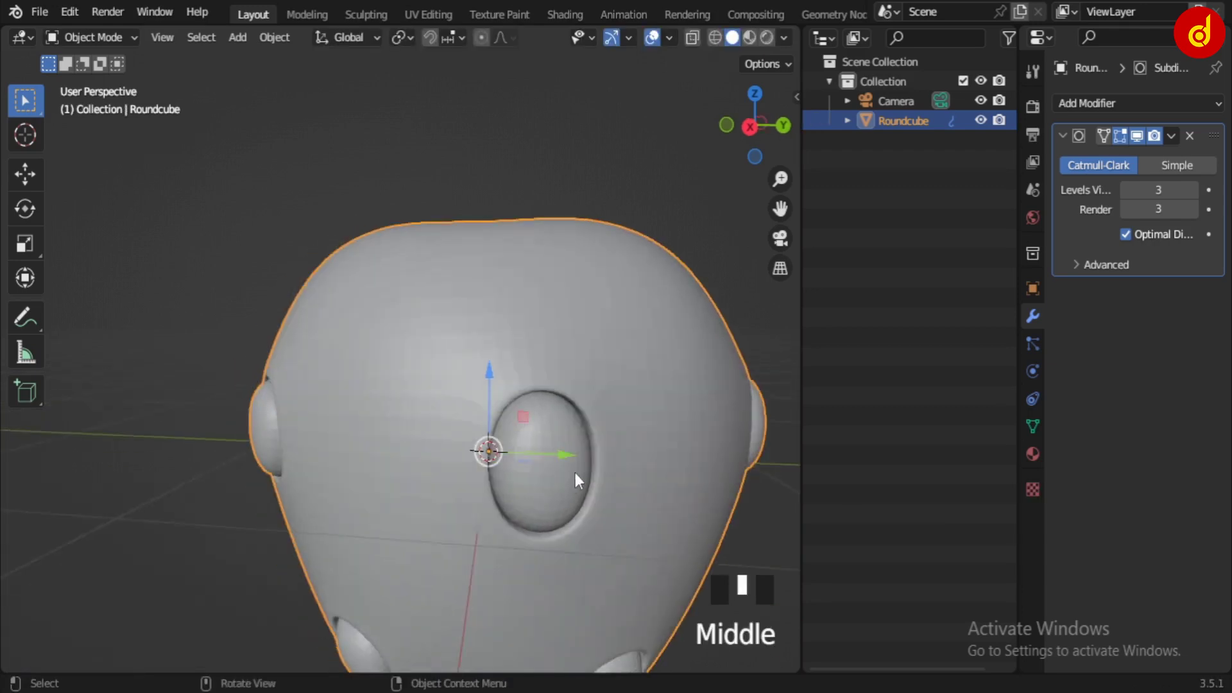
# In Edit Mode, select the narrow middle socket including its rim and scale it by about 1.2 along Y, then return to Object Mode.
pyautogui.scroll(2, 575, 473)
pyautogui.press('Tab')
pyautogui.press('ctrl+KP_Add')
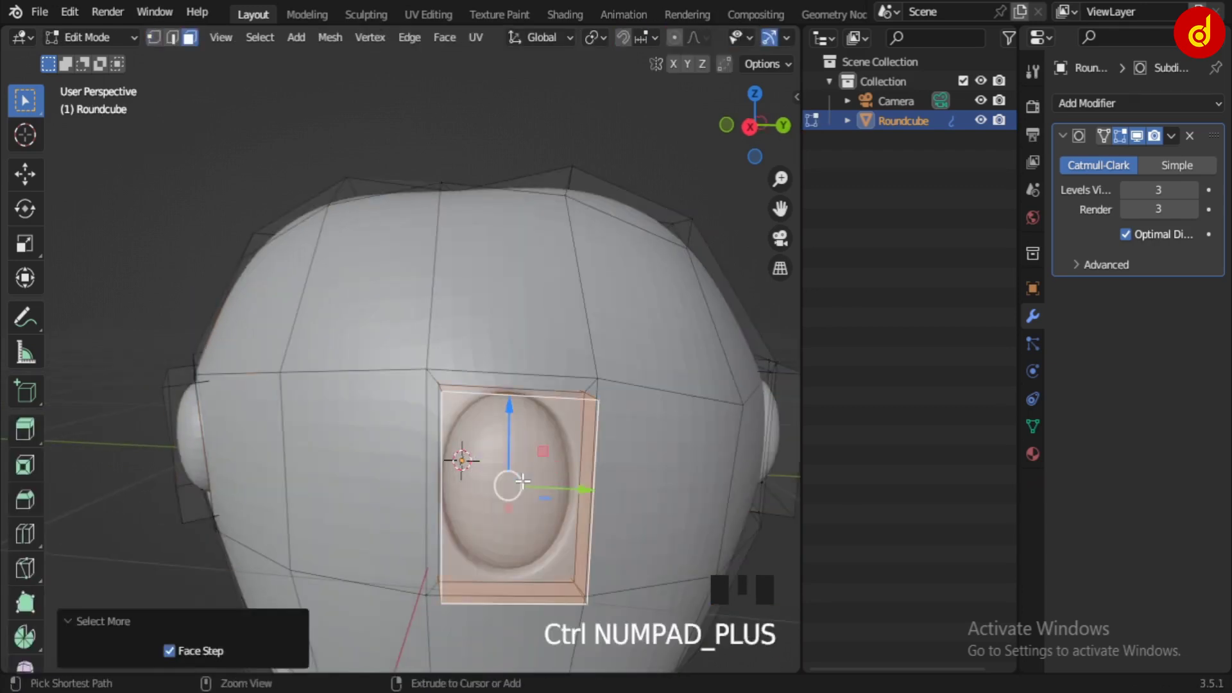
pyautogui.keyDown('shift'); pyautogui.moveTo(522, 480); pyautogui.dragTo(502, 462, button='middle'); pyautogui.keyUp('shift')
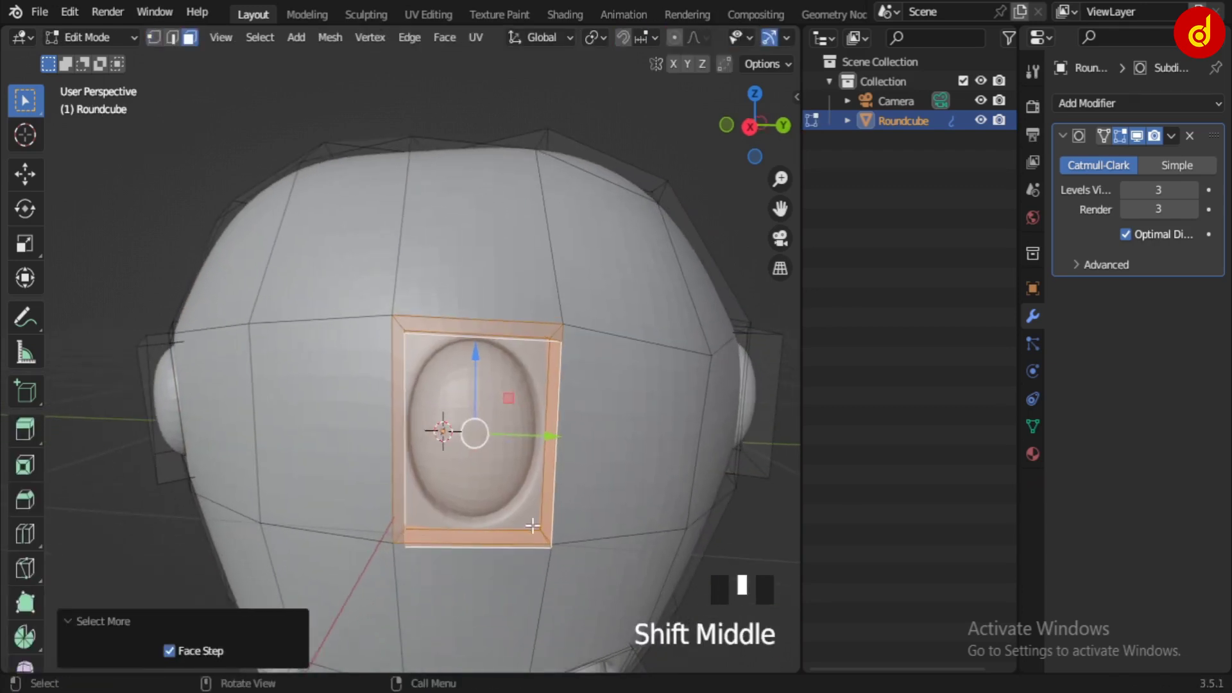
pyautogui.moveTo(533, 526); pyautogui.dragTo(515, 515, button='middle')
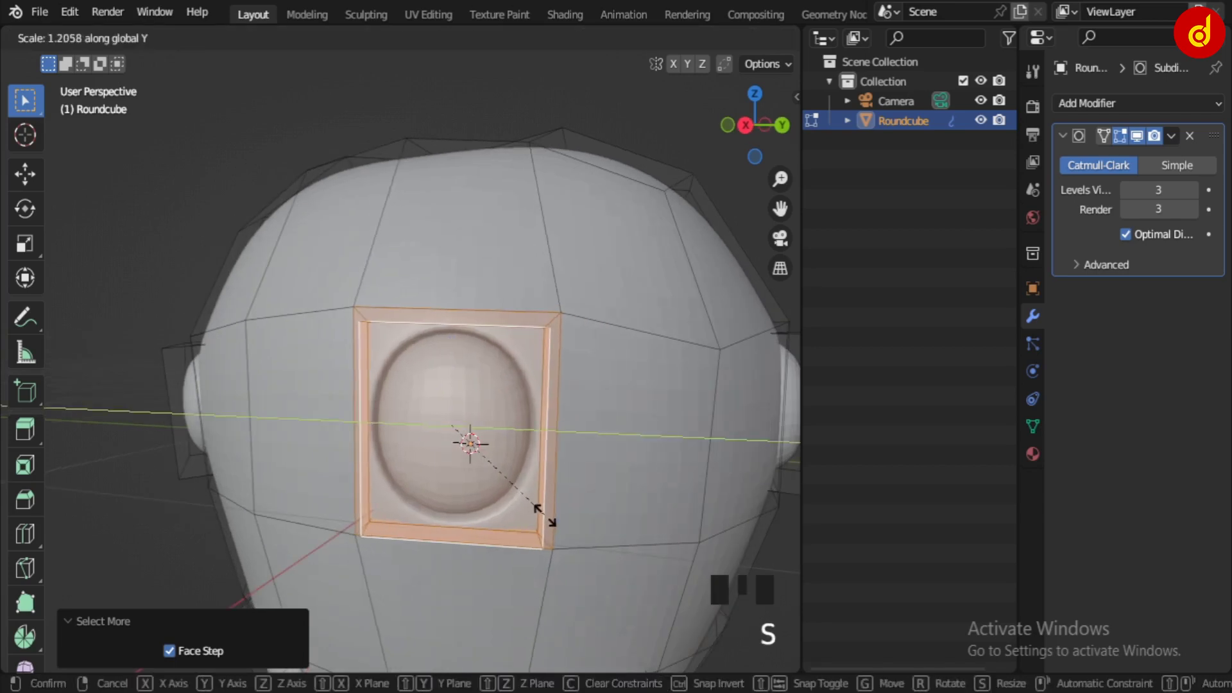
pyautogui.click(546, 516)
pyautogui.press('Tab')
pyautogui.moveTo(545, 523); pyautogui.dragTo(427, 431, button='middle')
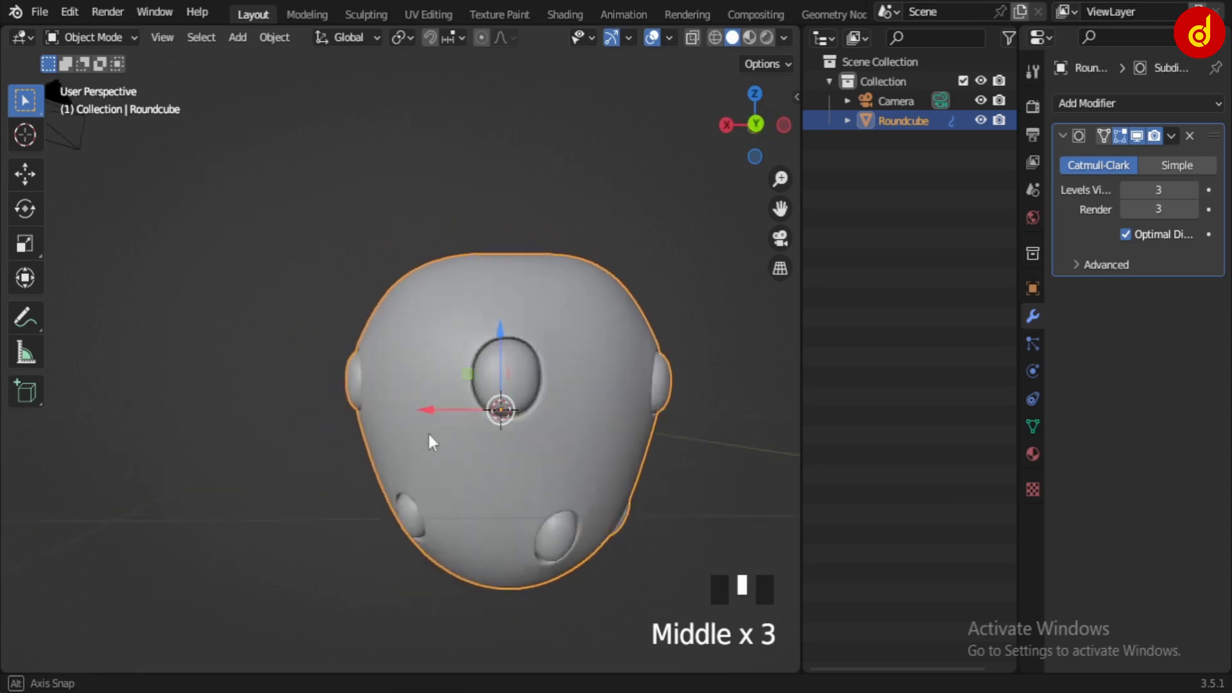
# In Edit Mode, select all vertices at the raised bottom corner of a slanted lower socket, using X-ray.
pyautogui.scroll(2, 506, 439)
pyautogui.scroll(2, 506, 443)
pyautogui.scroll(-4, 522, 460)
pyautogui.moveTo(518, 479); pyautogui.dragTo(453, 417, button='middle')
pyautogui.scroll(2, 521, 464)
pyautogui.scroll(2, 473, 414)
pyautogui.press('Tab')
pyautogui.scroll(4, 482, 426)
pyautogui.hotkey('alt', 'z')
pyautogui.hotkey('alt', 'z')
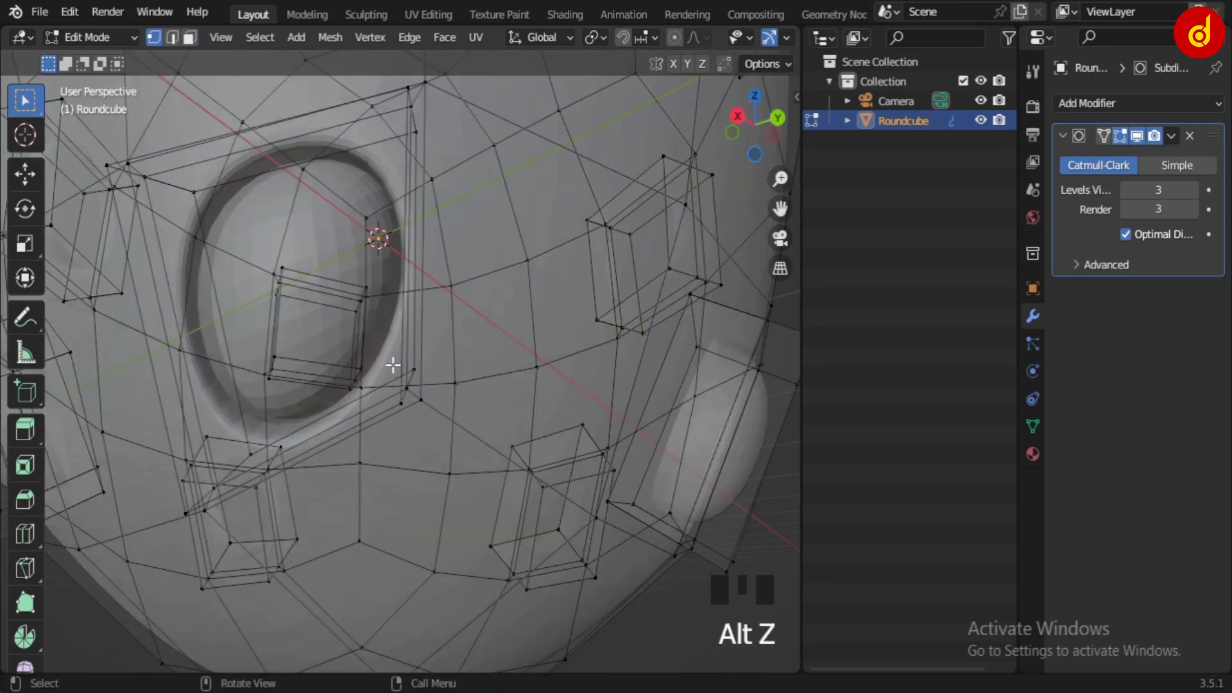
pyautogui.click(402, 398)
pyautogui.press('KP_Decimal')
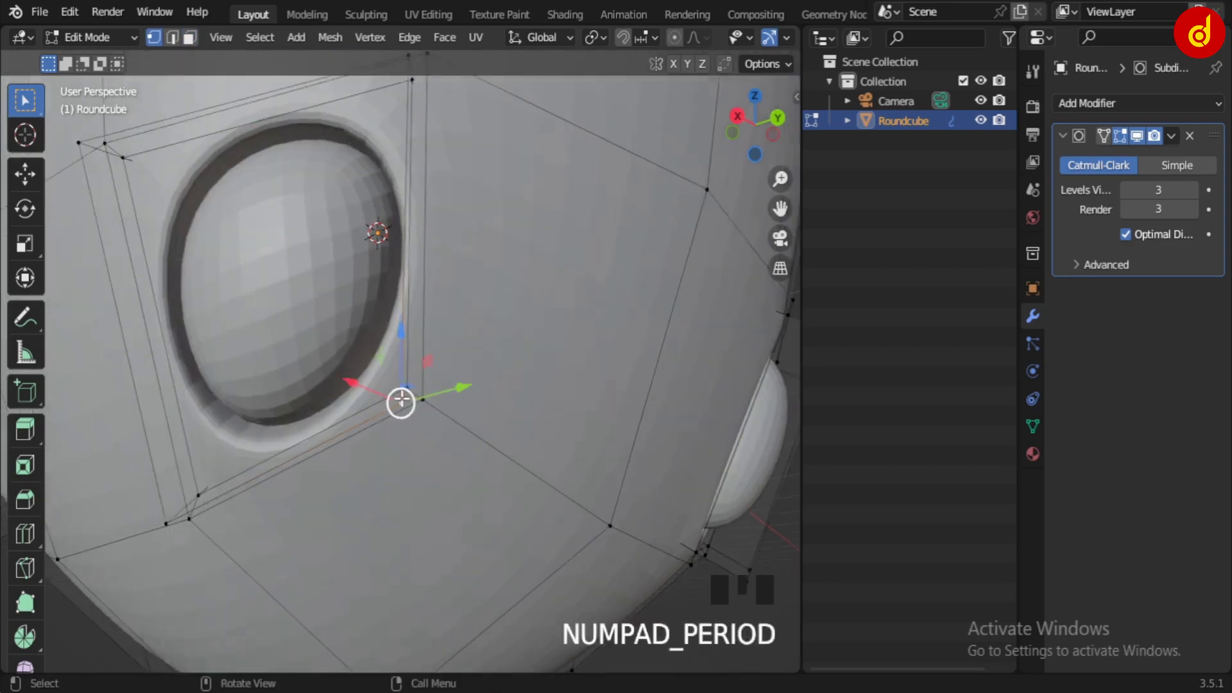
pyautogui.scroll(-8, 396, 407)
pyautogui.moveTo(396, 407); pyautogui.dragTo(467, 410, button='middle')
pyautogui.hotkey('alt', 'z')
pyautogui.moveTo(540, 492); pyautogui.dragTo(674, 360, button='middle')
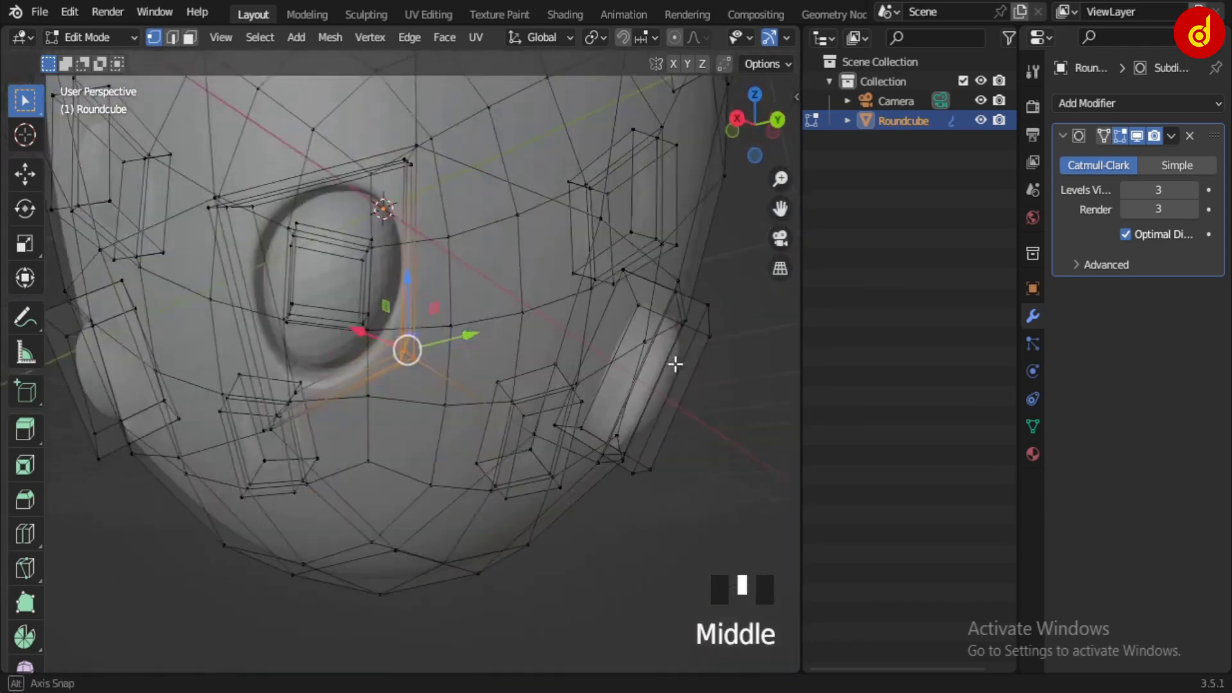
# Move the selected bottom corner vertices outward and down to even out the lower socket, then return to Object Mode.
pyautogui.scroll(3, 490, 407)
pyautogui.moveTo(490, 406); pyautogui.dragTo(479, 405, button='middle')
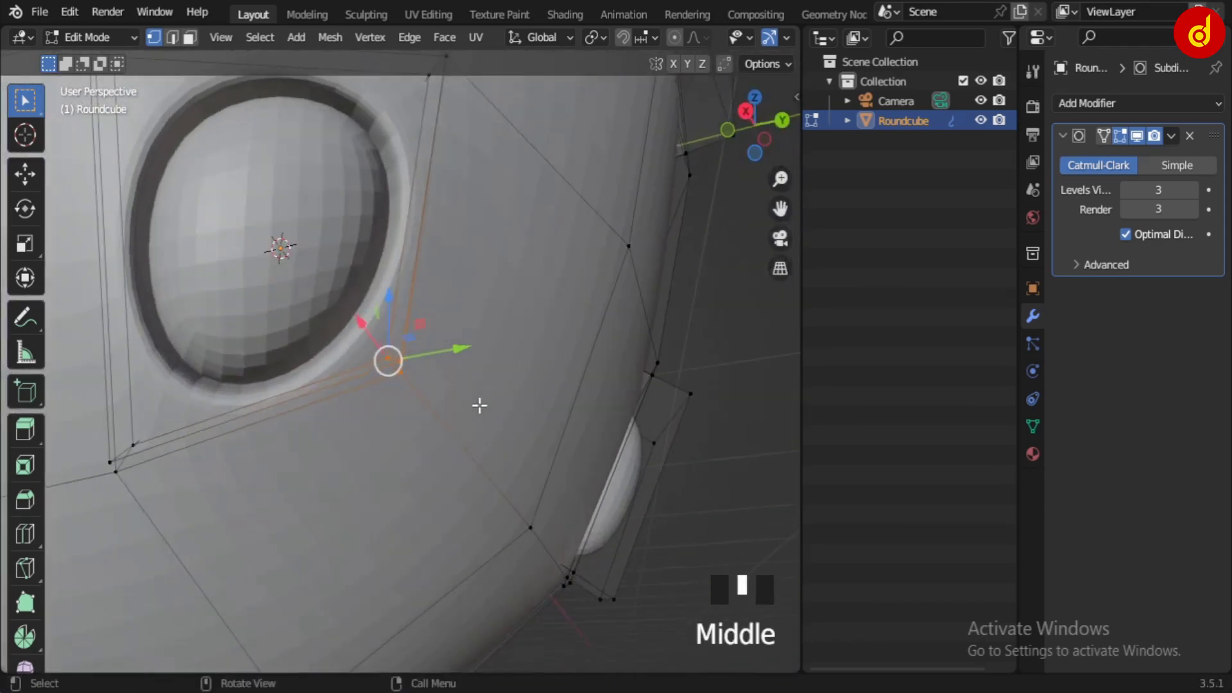
pyautogui.click(458, 456)
pyautogui.scroll(-6, 468, 436)
pyautogui.keyDown('shift'); pyautogui.moveTo(479, 421); pyautogui.dragTo(569, 385, button='middle'); pyautogui.keyUp('shift')
pyautogui.press('Tab')
pyautogui.scroll(-2, 529, 443)
# Select the next narrow lower socket including its rim in Edit Mode, widen it along X, then return to Object Mode.
pyautogui.scroll(3, 385, 440)
pyautogui.keyDown('shift'); pyautogui.moveTo(385, 440); pyautogui.dragTo(380, 365, button='middle'); pyautogui.keyUp('shift')
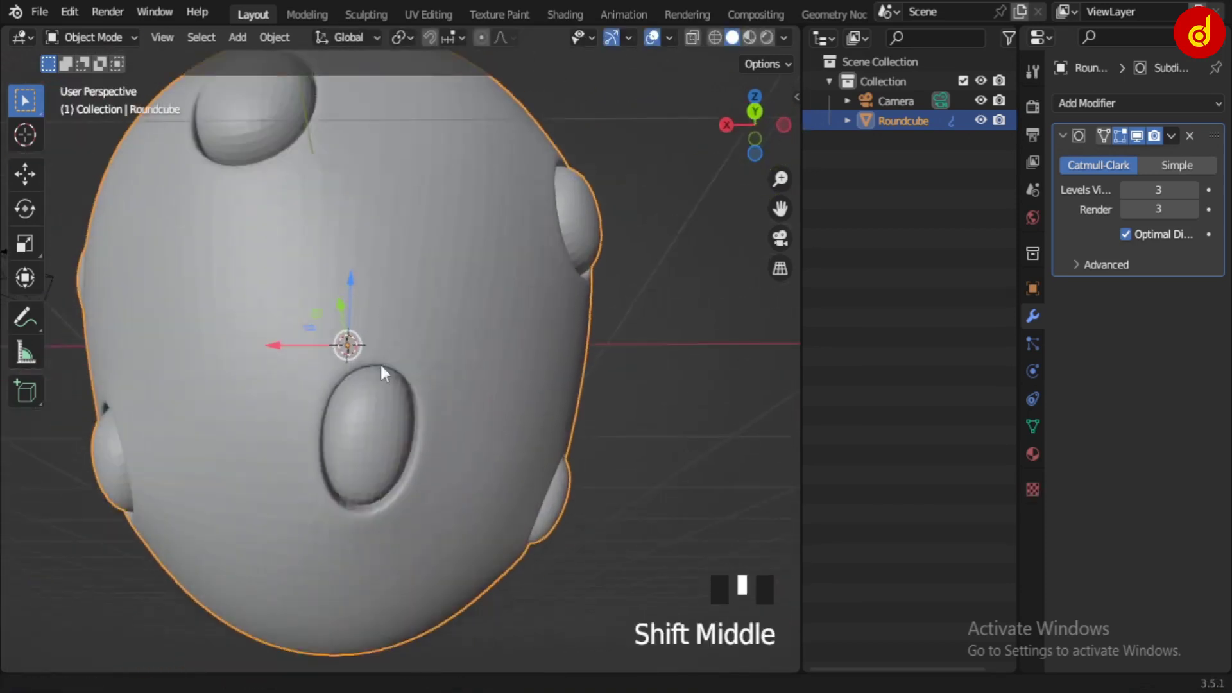
pyautogui.scroll(3, 399, 394)
pyautogui.press('Tab')
pyautogui.click(366, 381)
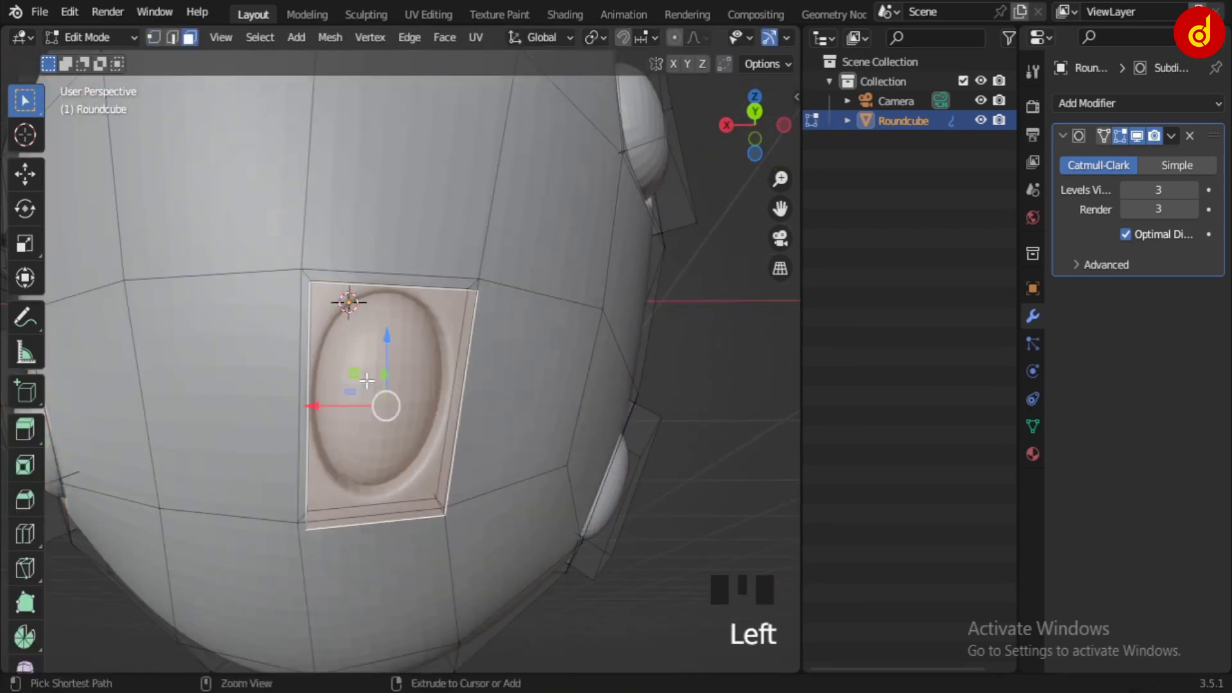
pyautogui.press('ctrl+KP_Add')
pyautogui.press('ctrl+KP_Add')
pyautogui.press('ctrl+KP_Add')
pyautogui.press('s')
pyautogui.press('x')
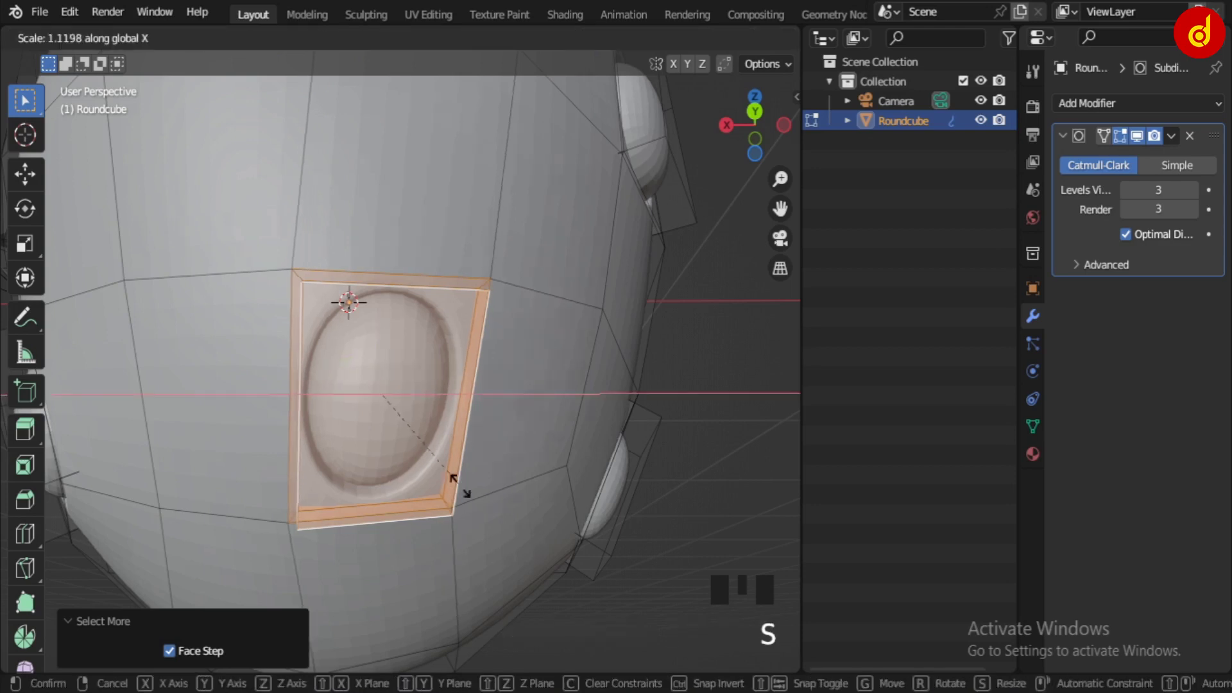
pyautogui.click(473, 486)
pyautogui.moveTo(468, 534); pyautogui.dragTo(448, 454, button='middle')
pyautogui.press('Tab')
# Select all vertices at the widened lower socket's raised bottom corner using X-ray and move them to even out its shape.
pyautogui.scroll(1, 437, 484)
pyautogui.press('Tab')
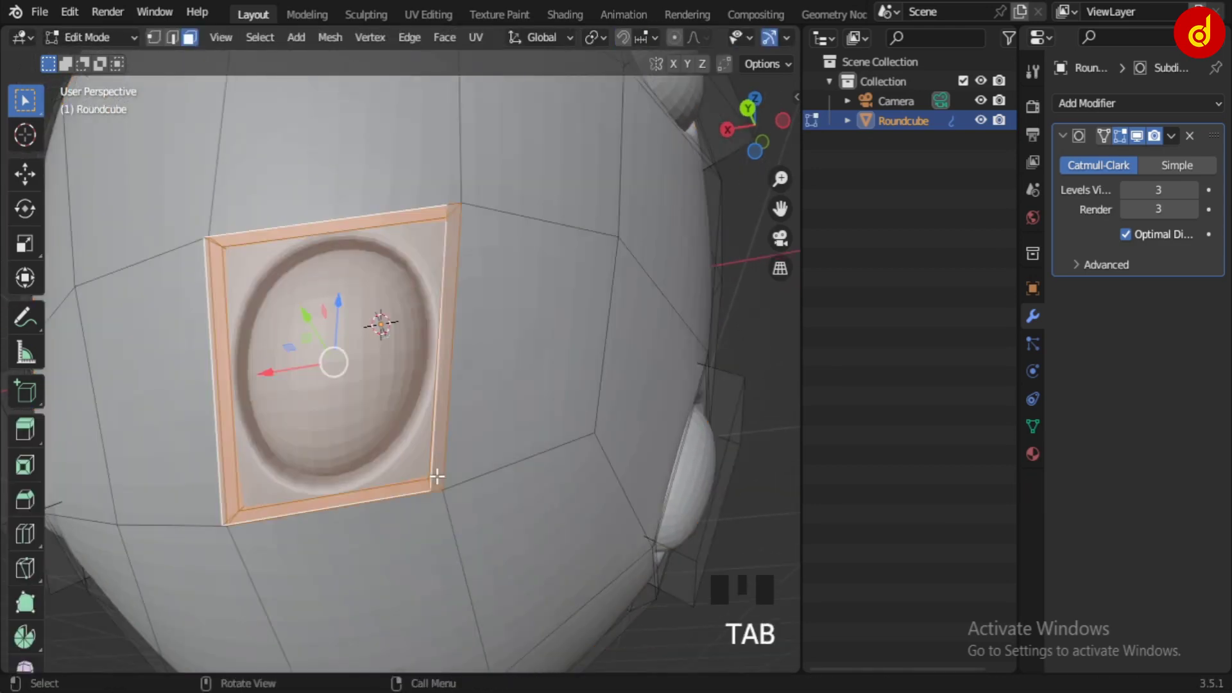
pyautogui.press('1')
pyautogui.click(434, 480)
pyautogui.press('KP_Decimal')
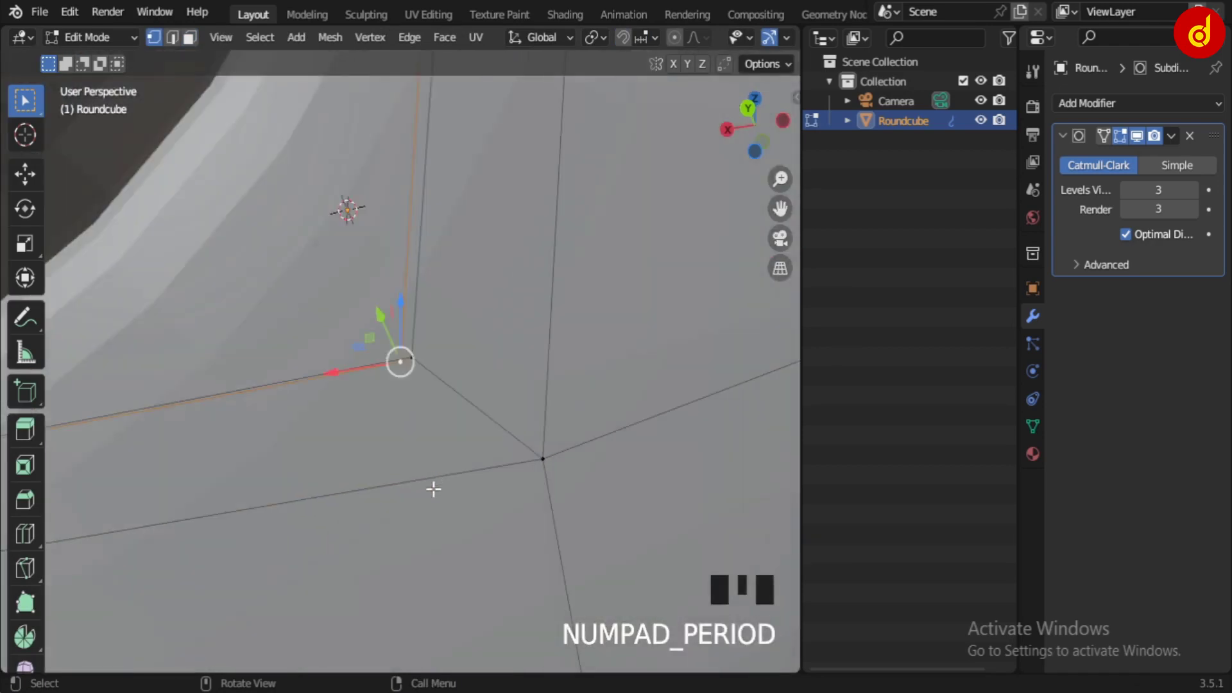
pyautogui.scroll(-20, 431, 490)
pyautogui.moveTo(476, 413); pyautogui.dragTo(325, 518, button='middle')
pyautogui.scroll(-4, 341, 300)
pyautogui.click(389, 486)
pyautogui.moveTo(389, 486)
pyautogui.mouseDown(button='middle')
pyautogui.moveTo(552, 382)
pyautogui.moveTo(435, 375)
pyautogui.moveTo(583, 415)
pyautogui.moveTo(564, 402)
pyautogui.moveTo(526, 426)
pyautogui.moveTo(553, 447)
pyautogui.mouseUp(button='middle')
pyautogui.hotkey('alt', 'z')
pyautogui.press('g')
pyautogui.click(490, 395)
# Select the faces of the next narrow lower socket including its rim and scale them by about 1.298 along Y.
pyautogui.press('3')
pyautogui.click(526, 392)
pyautogui.press('ctrl+KP_Add')
pyautogui.press('ctrl+KP_Add')
pyautogui.press('ctrl+KP_Add')
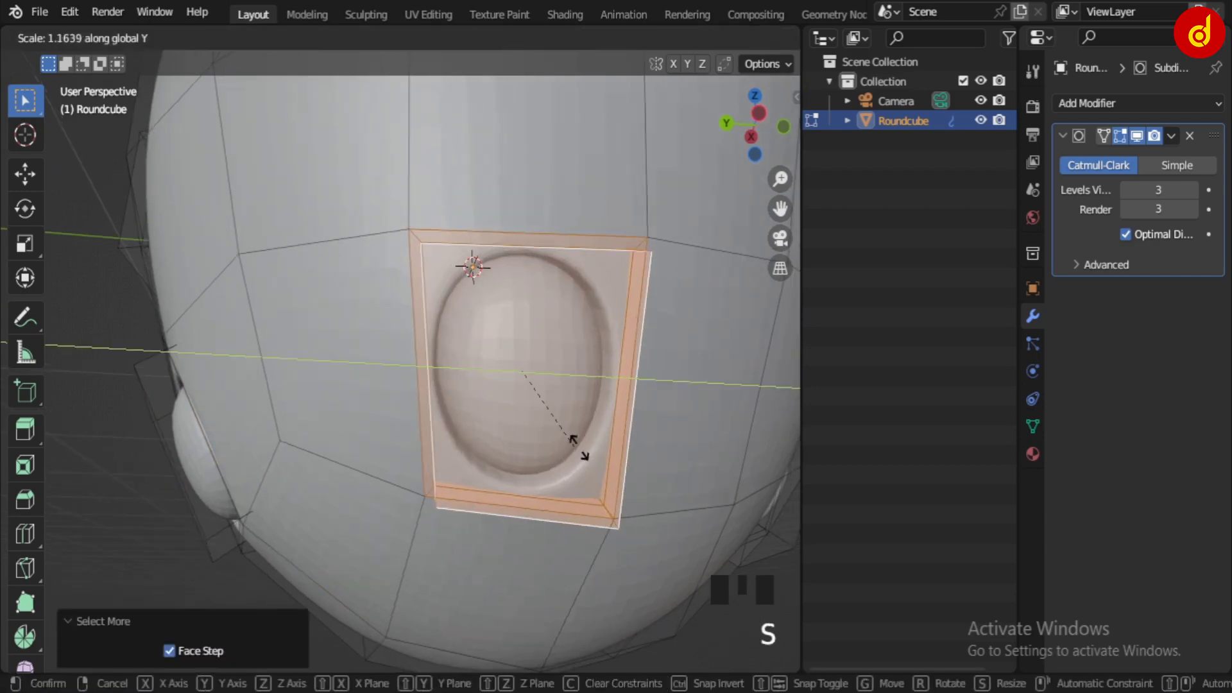
pyautogui.click(578, 458)
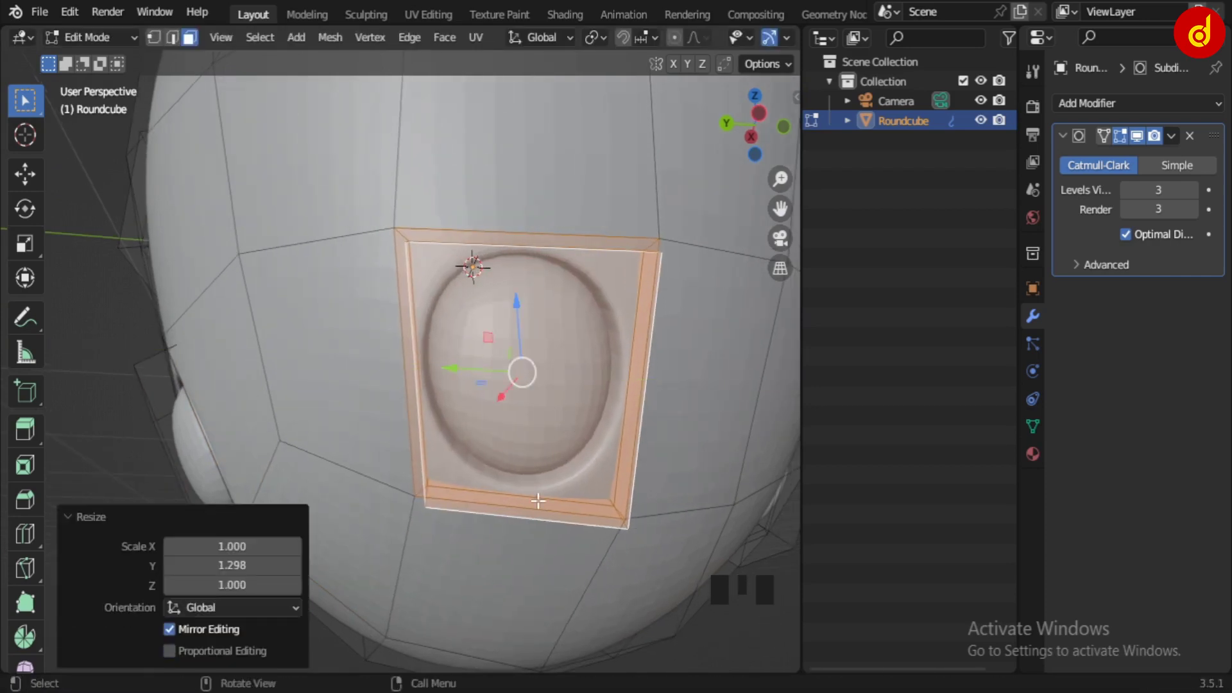
# Select all vertices at the raised bottom corner of this lower socket, using X-ray.
pyautogui.moveTo(538, 500); pyautogui.dragTo(541, 484, button='middle')
pyautogui.press('1')
pyautogui.click(426, 500)
pyautogui.press('KP_Decimal')
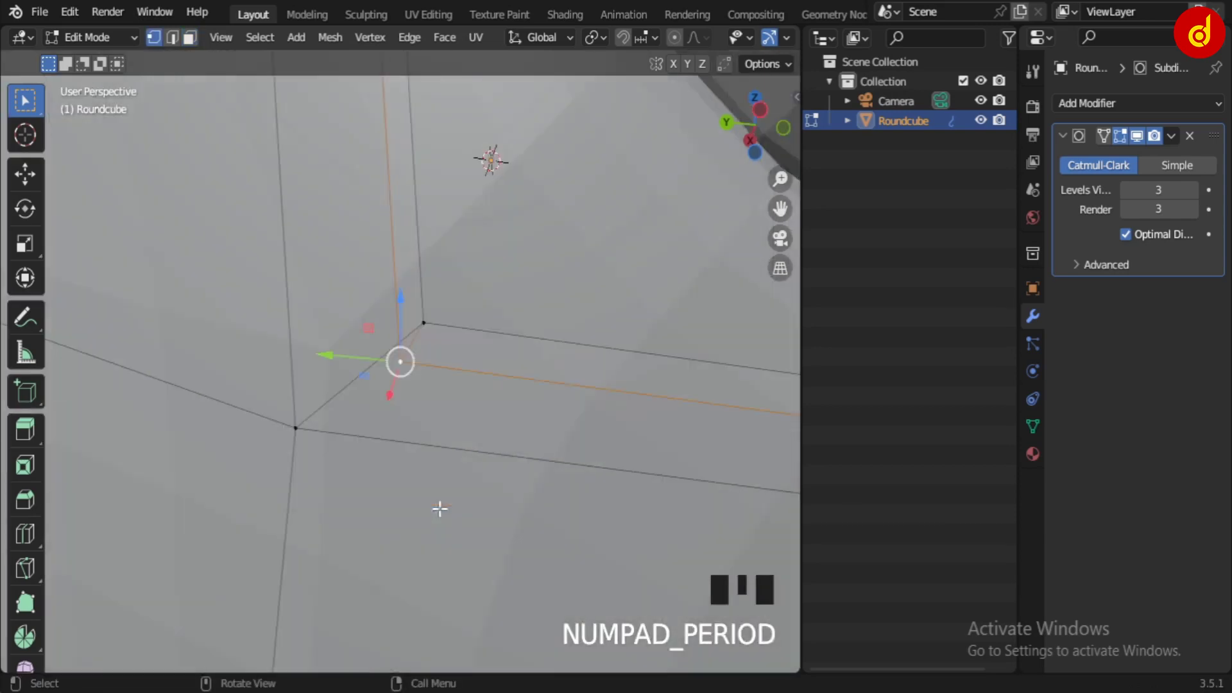
pyautogui.scroll(-12, 441, 509)
pyautogui.moveTo(289, 459); pyautogui.dragTo(466, 493, button='middle')
pyautogui.scroll(-2, 466, 493)
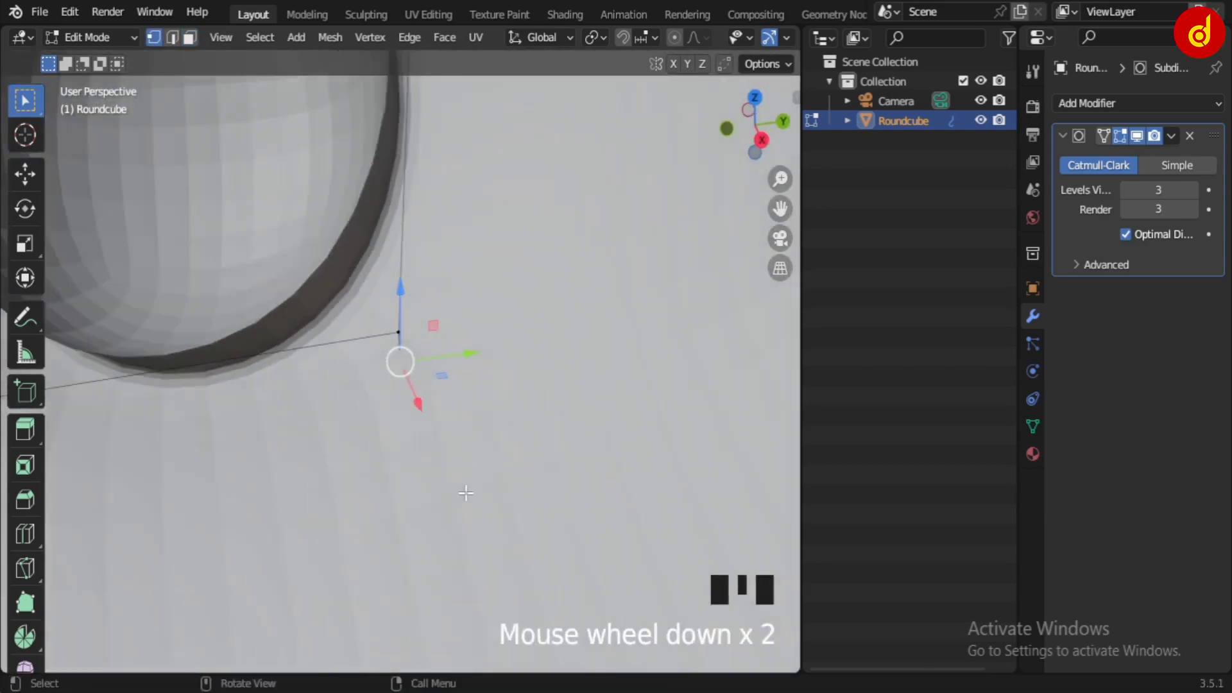
pyautogui.hotkey('alt', 'z')
pyautogui.moveTo(653, 497); pyautogui.dragTo(486, 419, button='middle')
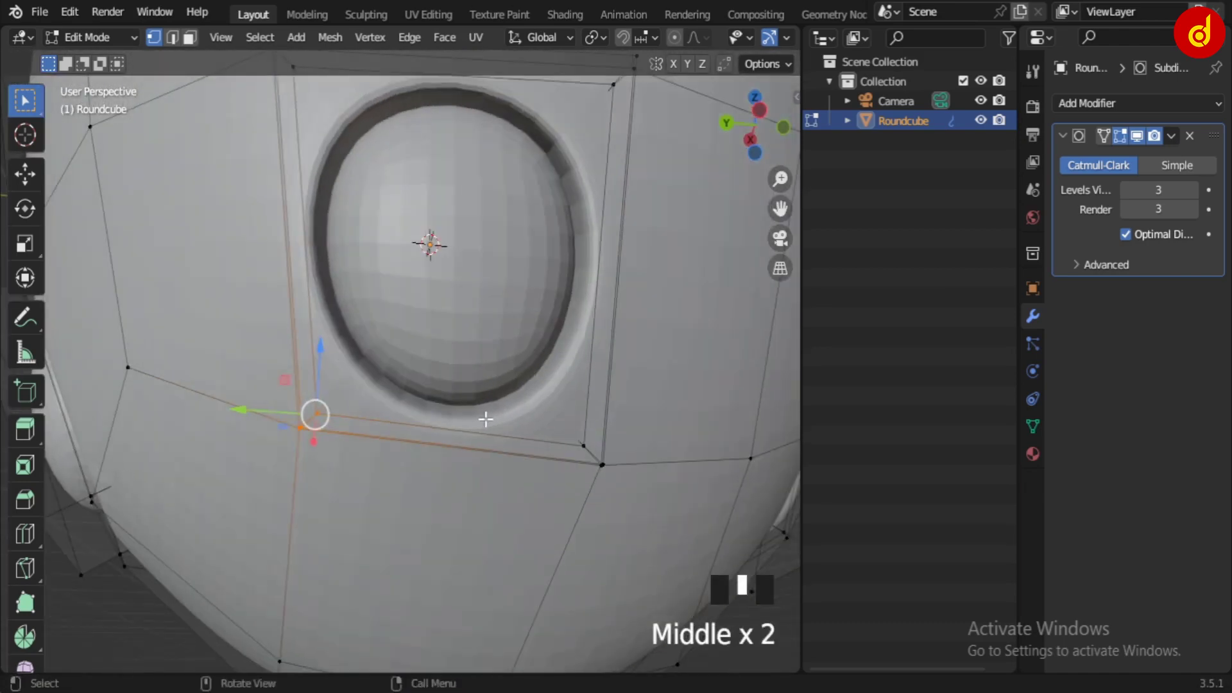
# Move the selected corner vertices to level the socket's bottom edge, then return to Object Mode.
pyautogui.click(452, 436)
pyautogui.scroll(-6, 542, 390)
pyautogui.keyDown('shift'); pyautogui.moveTo(542, 390); pyautogui.dragTo(459, 460, button='middle'); pyautogui.keyUp('shift')
pyautogui.press('Tab')
# In Edit Mode, select the other narrow lower socket including its rim and scale it by about 1.308 along X.
pyautogui.scroll(3, 429, 517)
pyautogui.press('Tab')
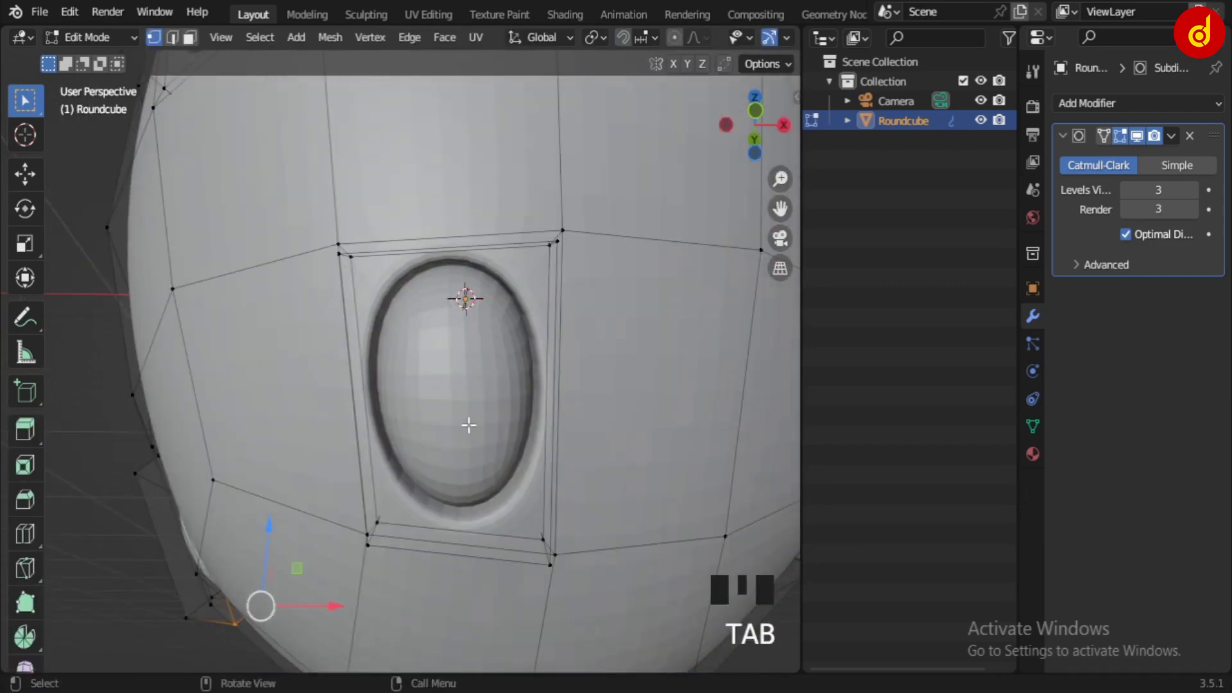
pyautogui.click(468, 424)
pyautogui.press('ctrl+KP_Add')
pyautogui.press('ctrl+KP_Add')
pyautogui.press('ctrl+KP_Add')
pyautogui.press('ctrl+KP_Add')
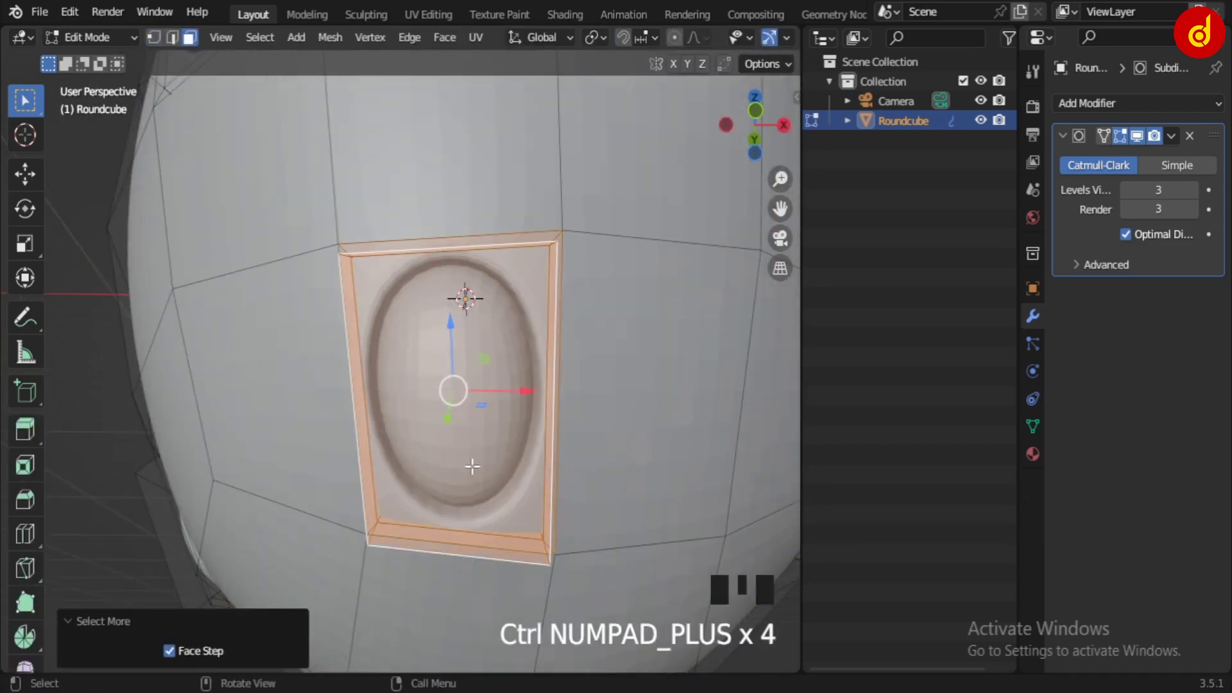
pyautogui.press('s')
pyautogui.click(516, 450)
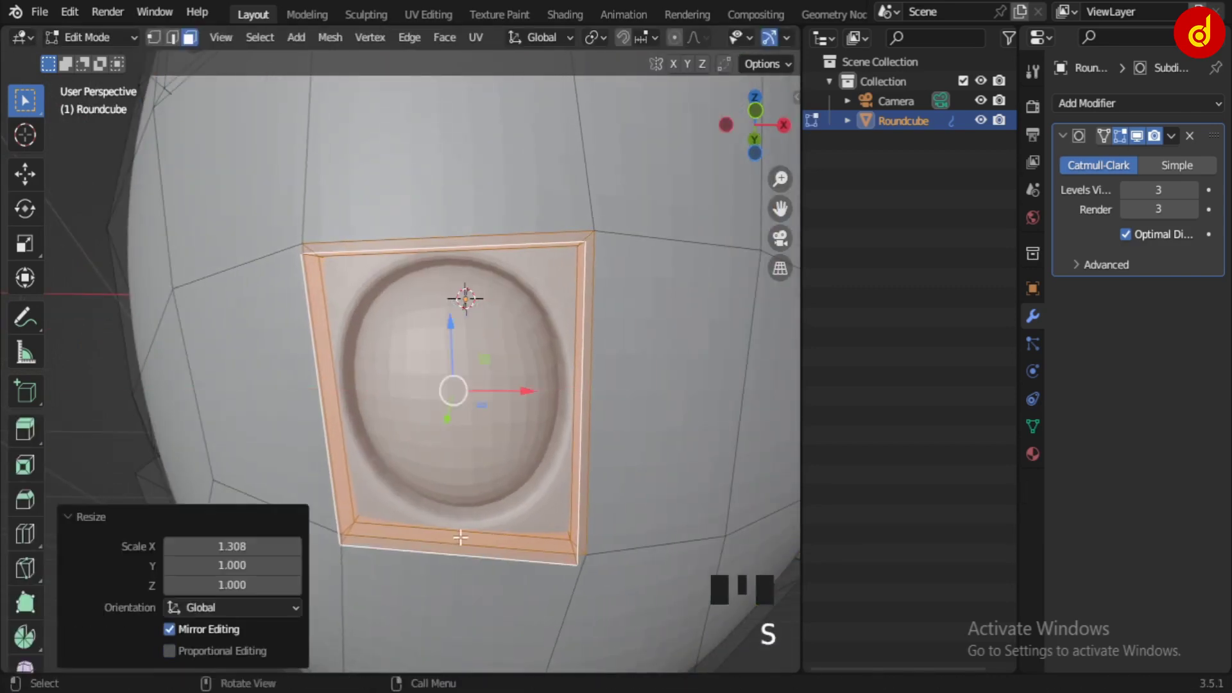
# Select all vertices at the raised bottom corner of the newly widened socket, using X-ray.
pyautogui.moveTo(461, 538); pyautogui.dragTo(480, 516, button='middle')
pyautogui.press('1')
pyautogui.click(353, 514)
pyautogui.press('KP_Decimal')
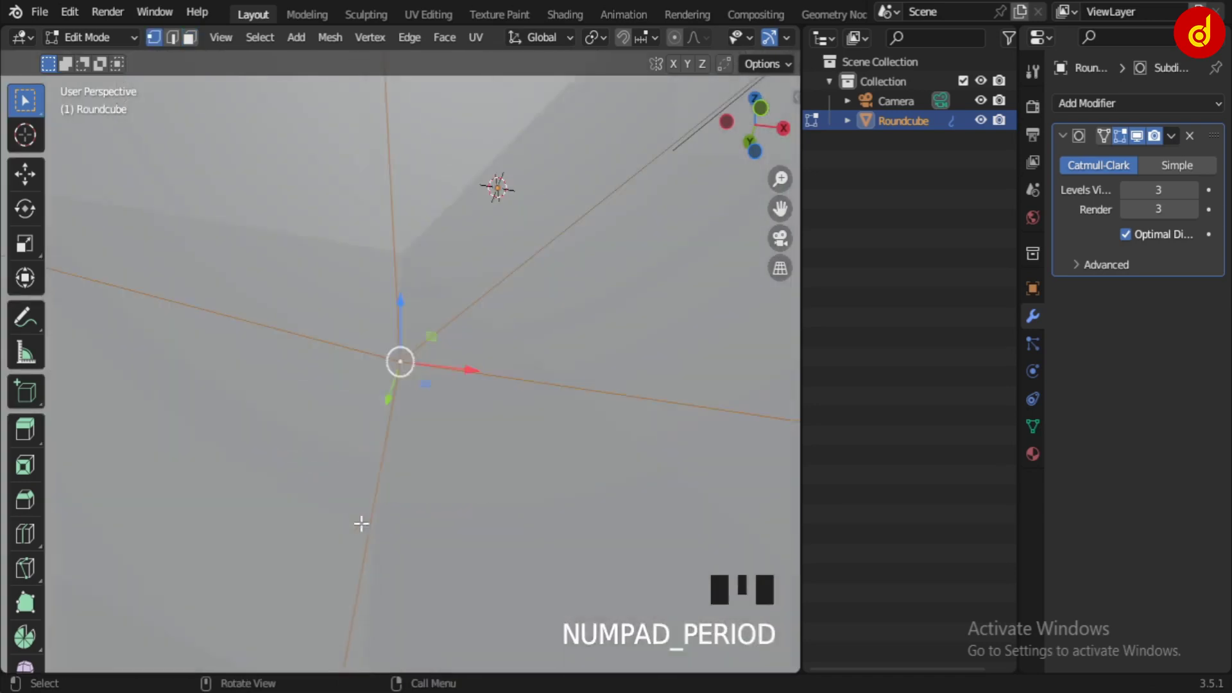
pyautogui.scroll(-15, 399, 509)
pyautogui.moveTo(399, 509); pyautogui.dragTo(620, 507, button='middle')
pyautogui.moveTo(385, 507); pyautogui.dragTo(513, 546, button='middle')
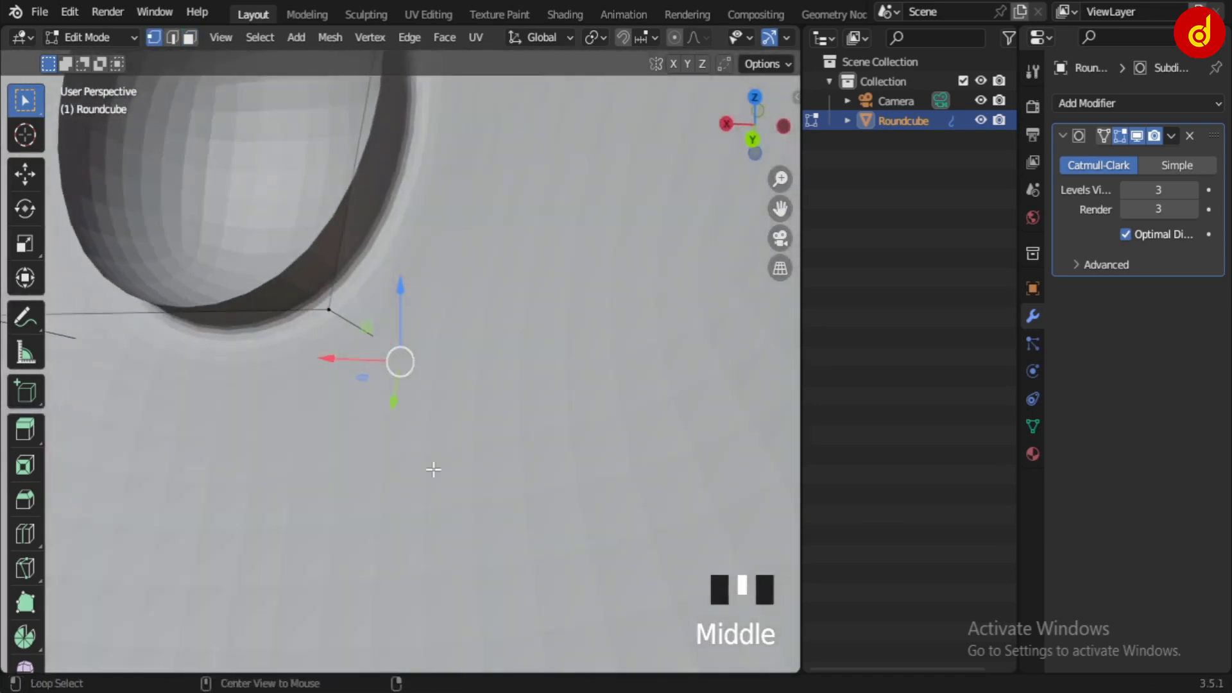
pyautogui.hotkey('alt', 'z')
pyautogui.moveTo(280, 223); pyautogui.dragTo(477, 475)
pyautogui.moveTo(476, 475); pyautogui.dragTo(526, 413, button='middle')
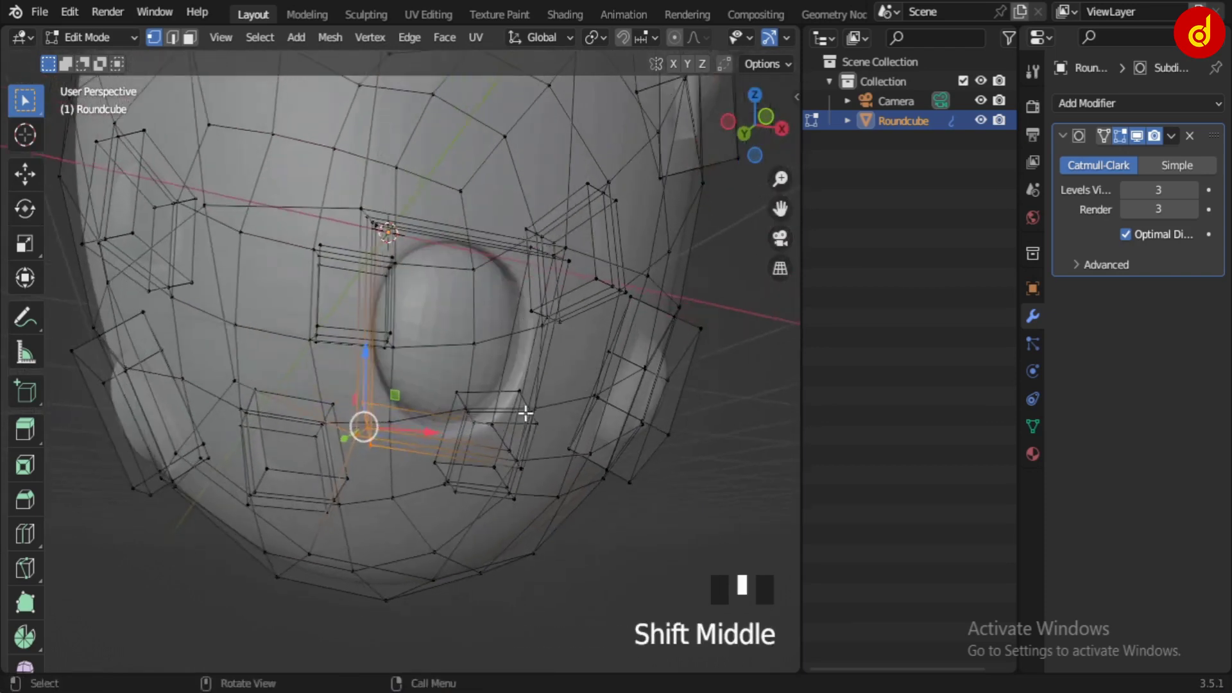
# Move the selected corner vertices outward to round out the socket, then return to Object Mode.
pyautogui.scroll(2, 556, 452)
pyautogui.moveTo(556, 451); pyautogui.dragTo(528, 423, button='middle')
pyautogui.press('g')
pyautogui.click(522, 479)
pyautogui.press('Tab')
pyautogui.scroll(-5, 564, 449)
# In Edit Mode, select all vertices at the raised bottom corner of the remaining slanted lower socket, using X-ray.
pyautogui.scroll(4, 507, 459)
pyautogui.press('Tab')
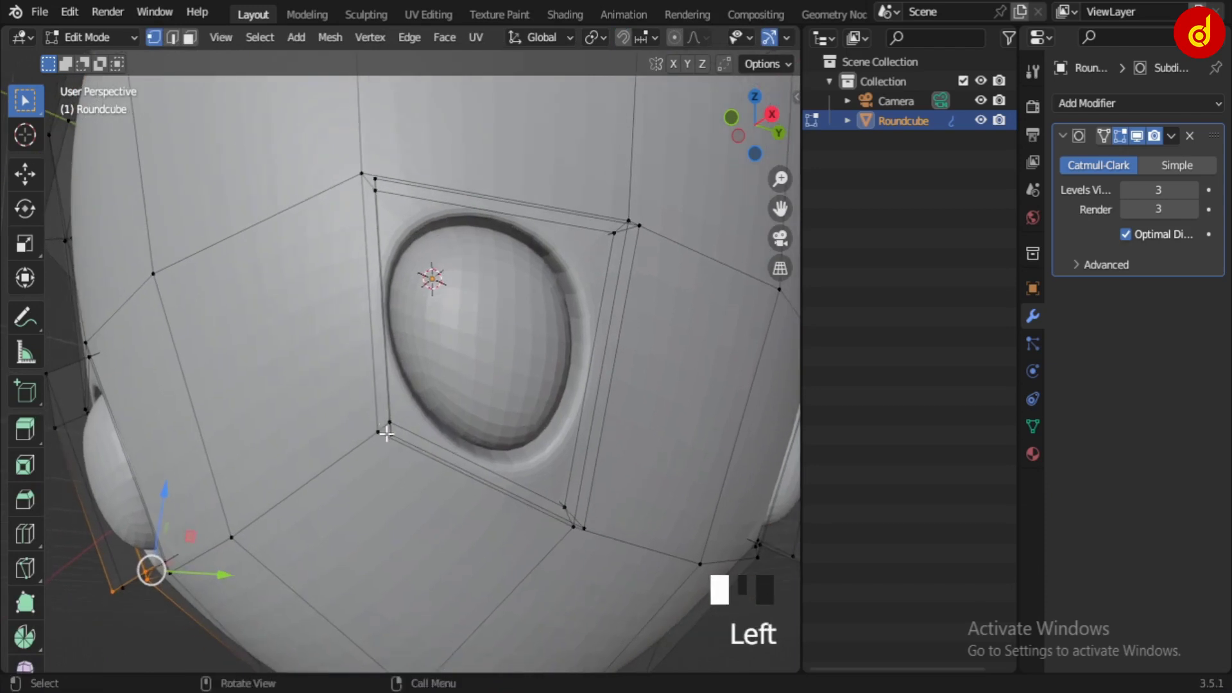
pyautogui.click(386, 434)
pyautogui.press('KP_Decimal')
pyautogui.scroll(-18, 385, 432)
pyautogui.moveTo(336, 394); pyautogui.dragTo(479, 441, button='middle')
pyautogui.hotkey('alt', 'z')
pyautogui.click(337, 310)
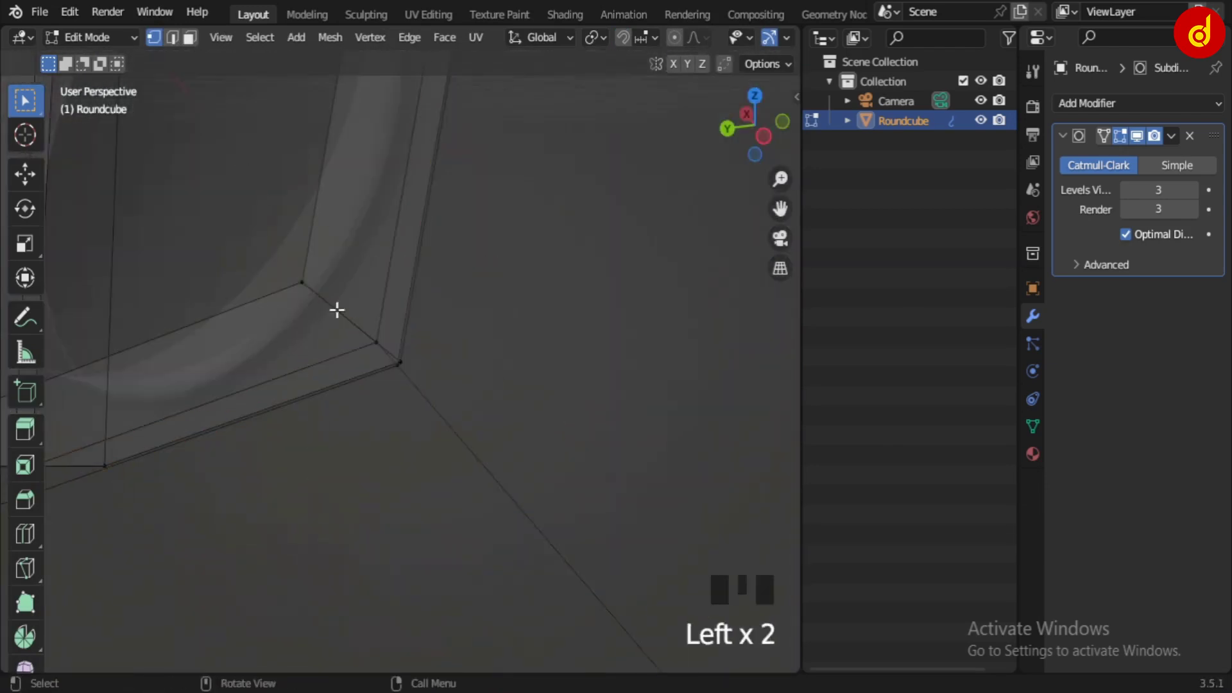
pyautogui.moveTo(634, 503); pyautogui.dragTo(501, 432, button='middle')
pyautogui.hotkey('alt', 'z')
pyautogui.scroll(-2, 503, 429)
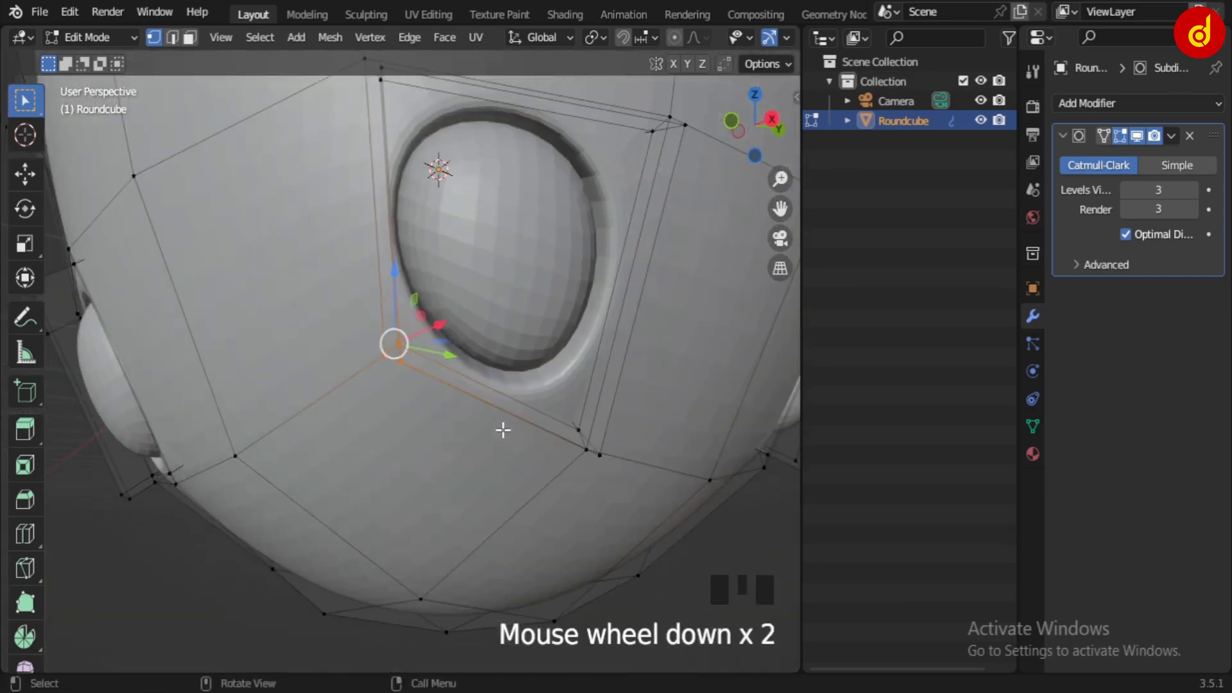
# Move the selected corner vertices by about -0.045 m in X, -0.050 m in Y and -0.033 m in Z, then return to Object Mode.
pyautogui.press('g')
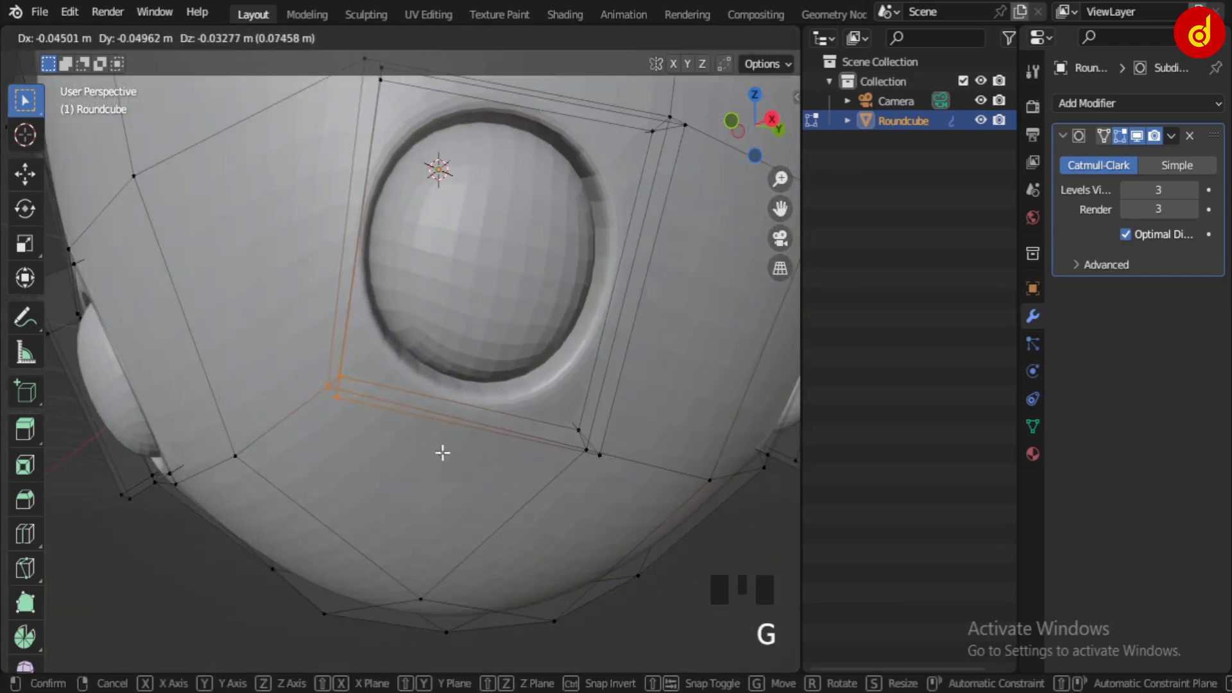
pyautogui.click(443, 453)
pyautogui.scroll(-5, 499, 434)
pyautogui.press('Tab')
# Examine the shape of the adjusted lower sockets from several sides, in both Object Mode and Edit Mode.
pyautogui.moveTo(498, 435); pyautogui.dragTo(446, 507, button='middle')
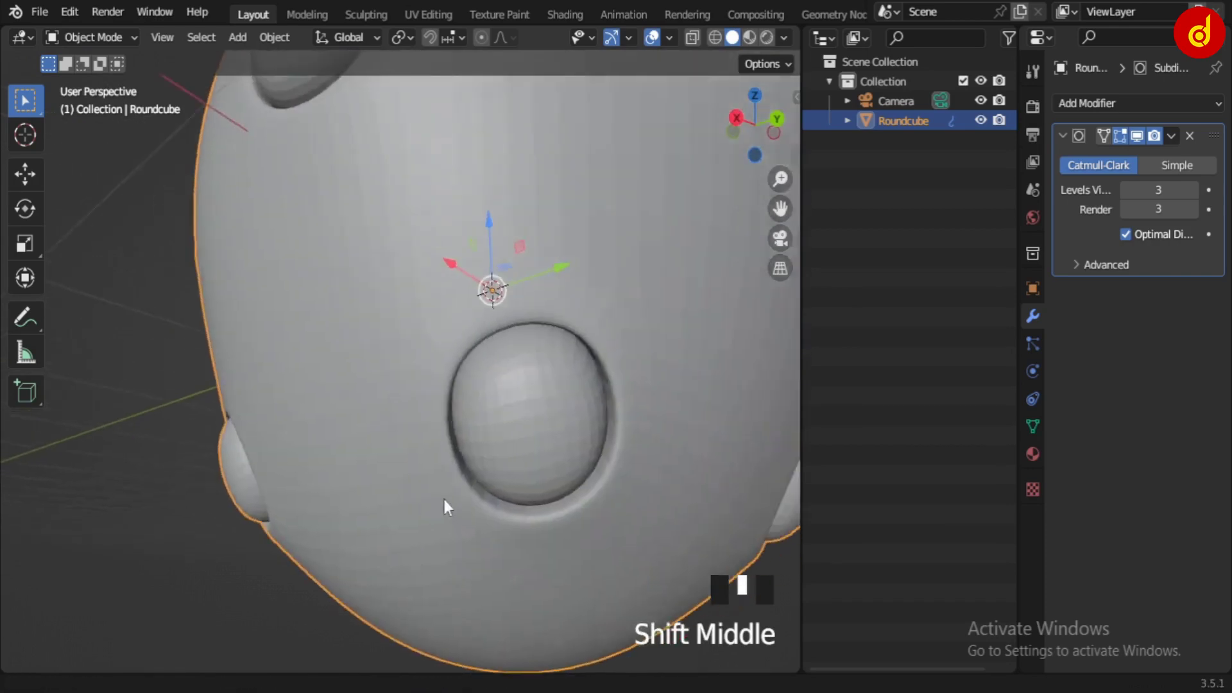
pyautogui.scroll(-3, 540, 472)
pyautogui.moveTo(541, 472); pyautogui.dragTo(495, 468, button='middle')
pyautogui.scroll(6, 532, 426)
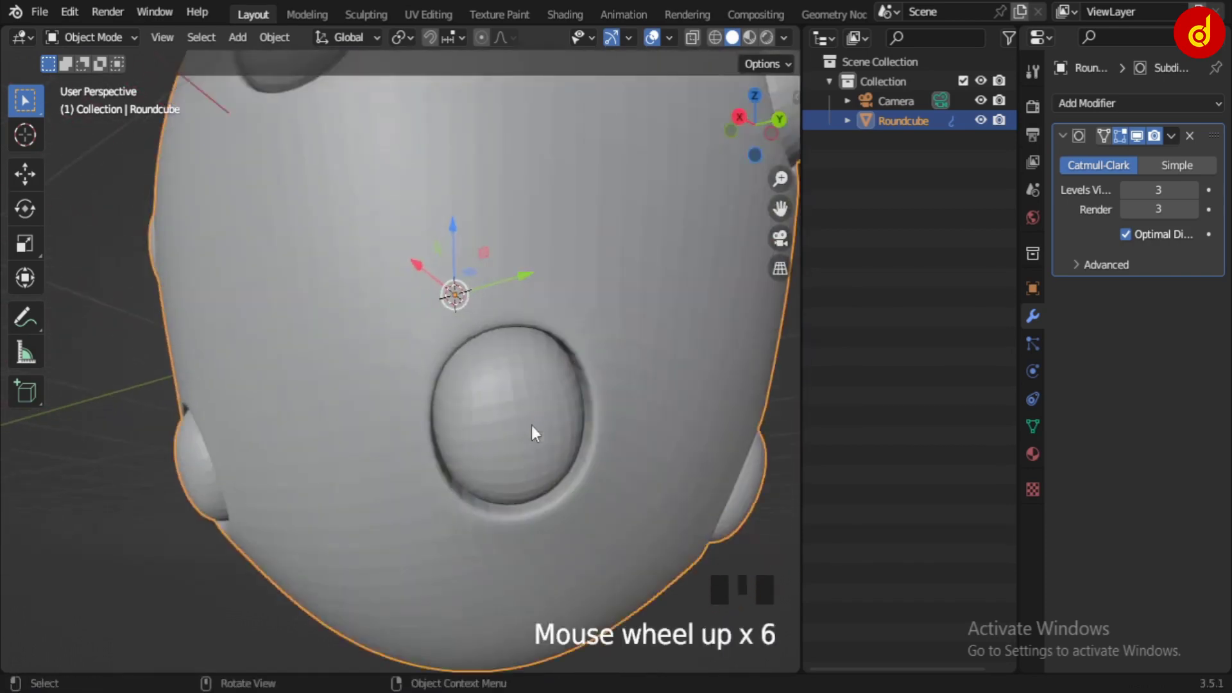
pyautogui.keyDown('shift'); pyautogui.moveTo(531, 426); pyautogui.dragTo(454, 409, button='middle'); pyautogui.keyUp('shift')
pyautogui.press('Tab')
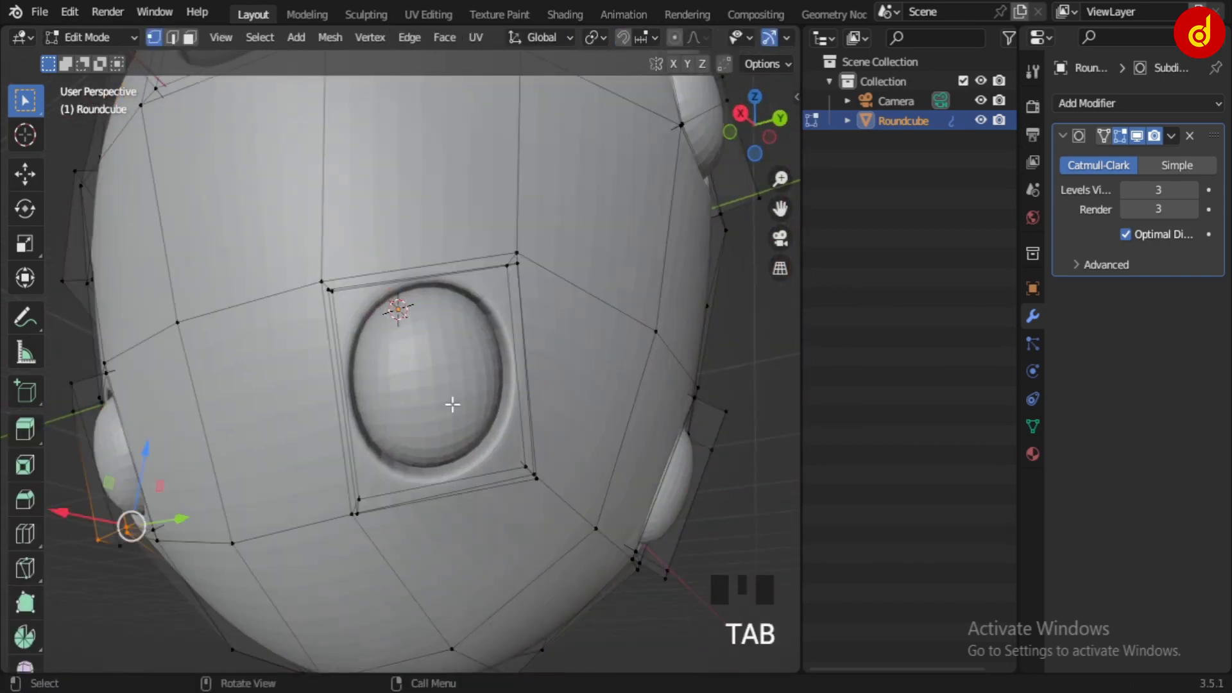
pyautogui.press('Tab')
pyautogui.scroll(-3, 452, 402)
pyautogui.scroll(3, 441, 364)
# In Edit Mode, select the outer edges around a lower socket's rim and move them slightly outward and down.
pyautogui.press('Tab')
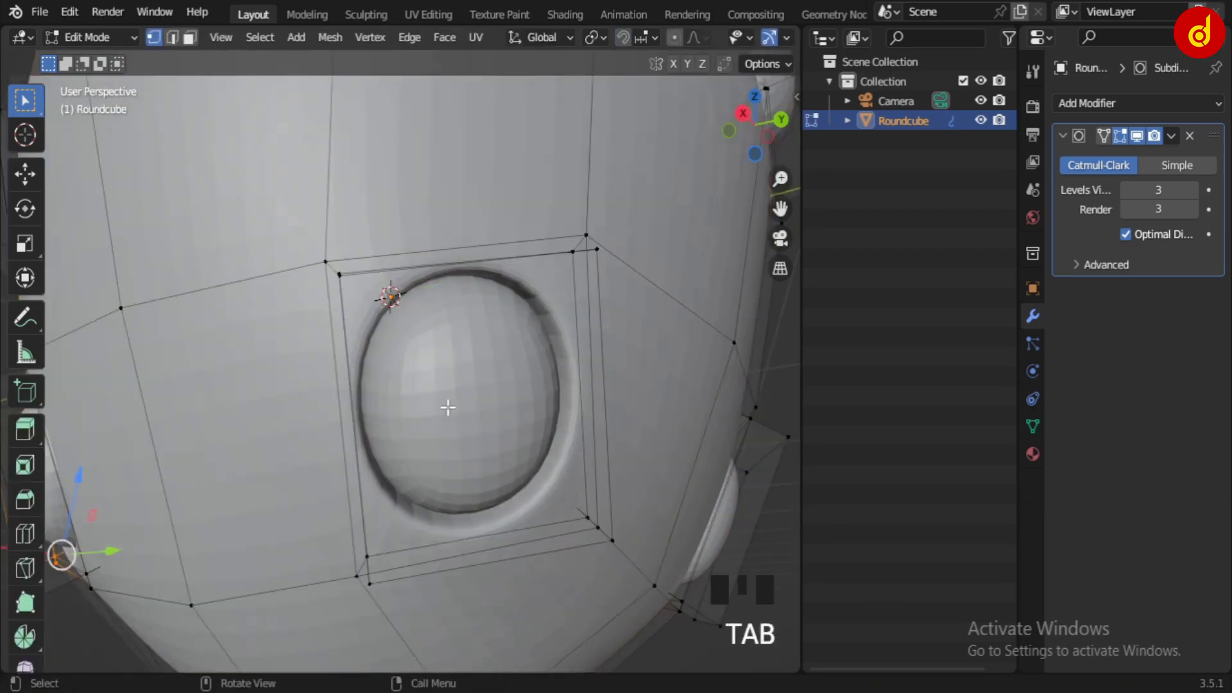
pyautogui.keyDown('alt'); pyautogui.click(324, 319); pyautogui.keyUp('alt')
pyautogui.moveTo(432, 495); pyautogui.dragTo(421, 407, button='middle')
pyautogui.moveTo(567, 413); pyautogui.dragTo(435, 382, button='middle')
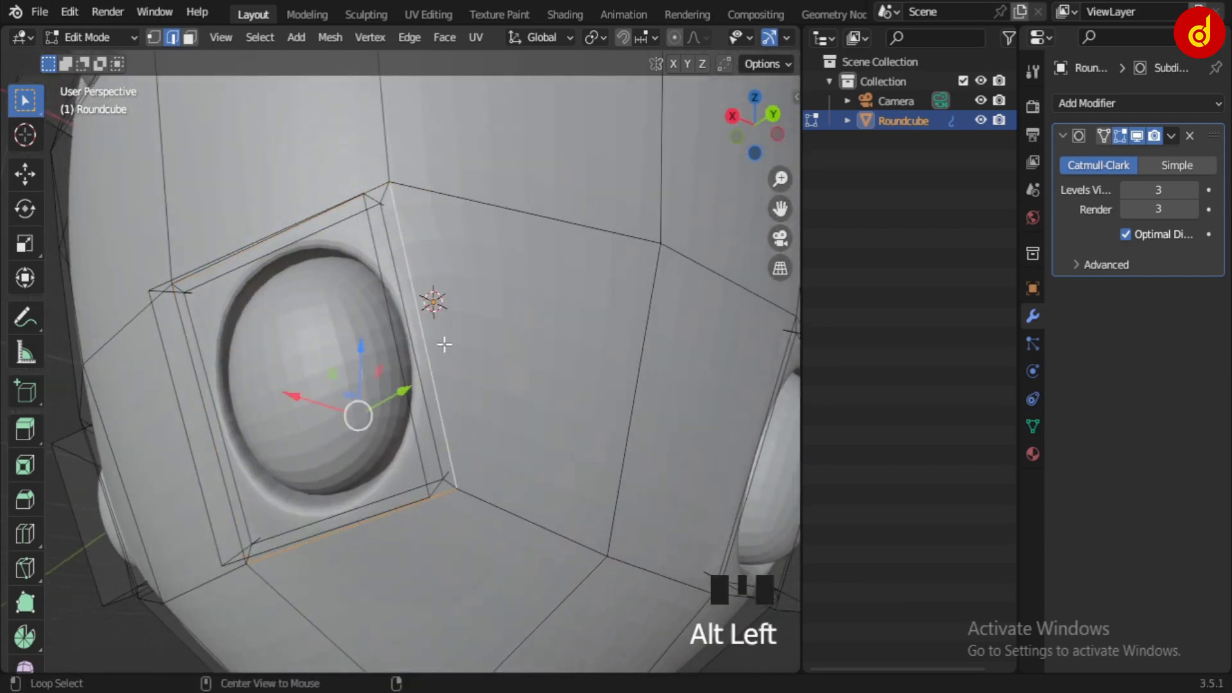
pyautogui.press('g')
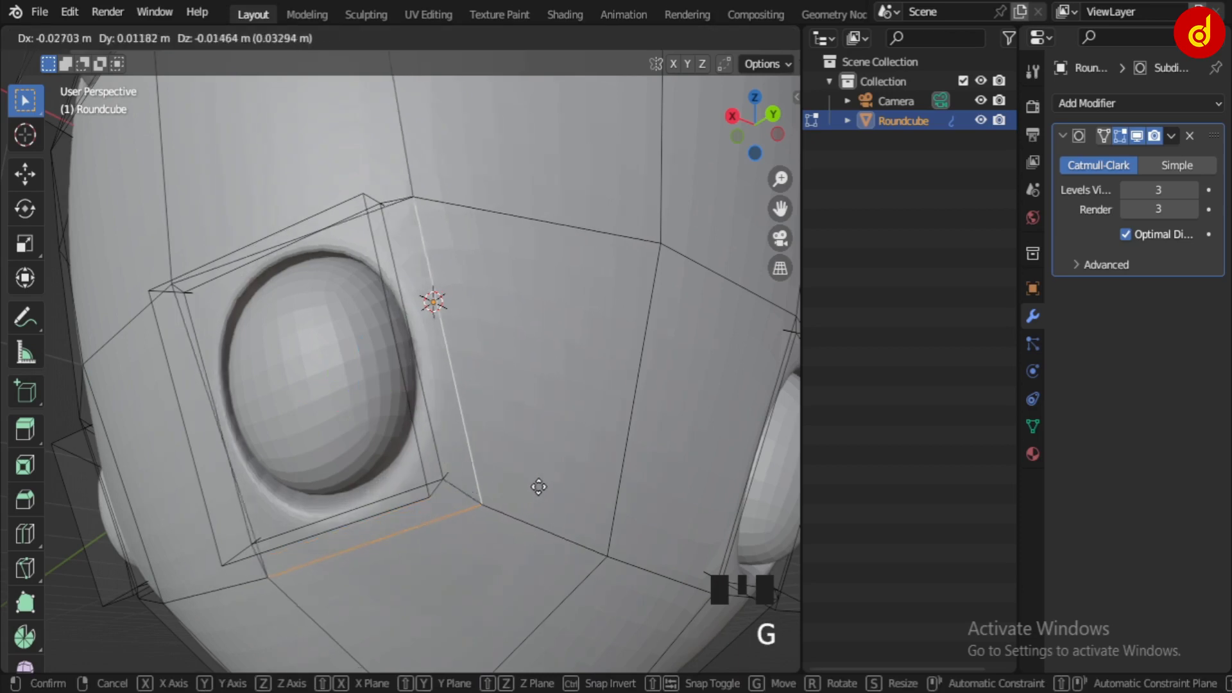
pyautogui.click(559, 486)
pyautogui.moveTo(492, 525); pyautogui.dragTo(461, 509, button='middle')
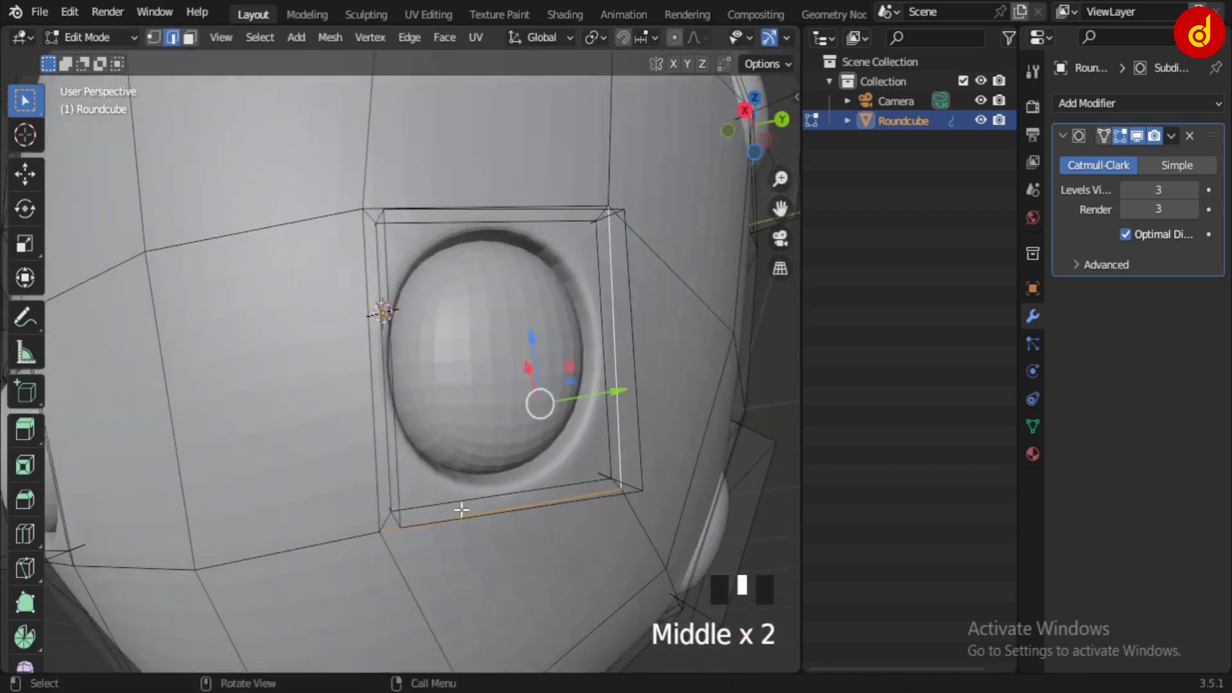
# Try to scale the lower socket's selected outer rim edges up by about 1.488.
pyautogui.moveTo(379, 248); pyautogui.dragTo(484, 398, button='middle')
pyautogui.hotkey('alt', 'z')
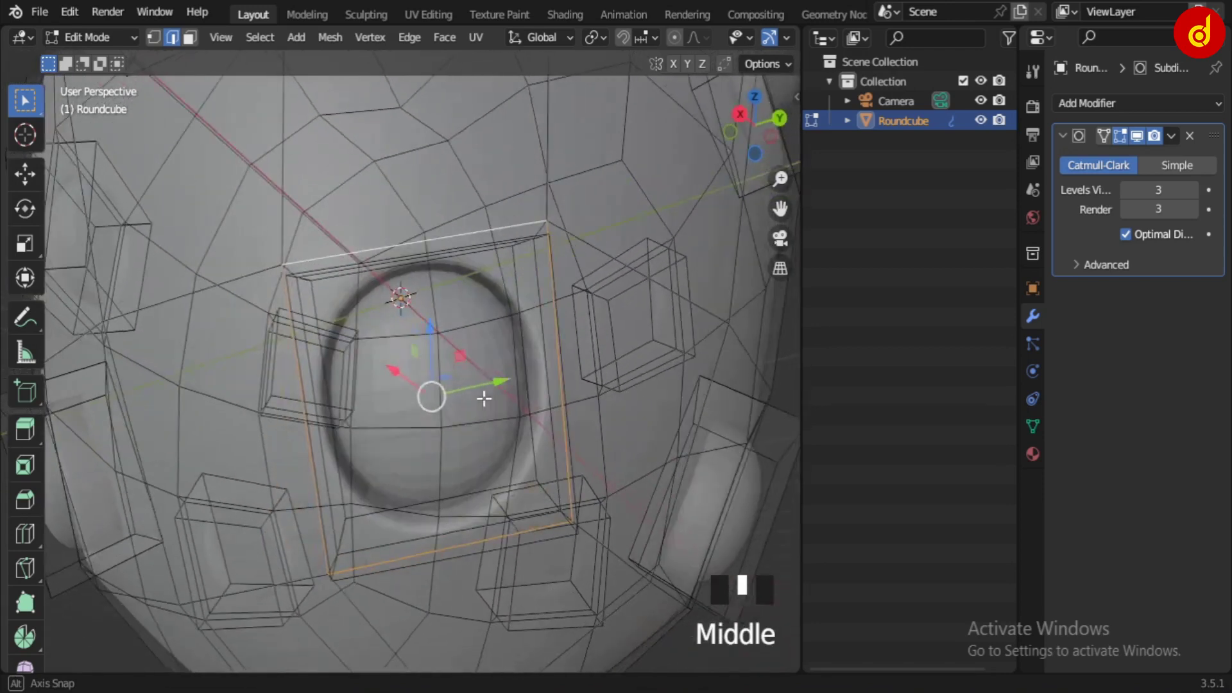
pyautogui.hotkey('alt', 'z')
pyautogui.keyDown('shift'); pyautogui.moveTo(534, 493); pyautogui.dragTo(520, 468, button='middle'); pyautogui.keyUp('shift')
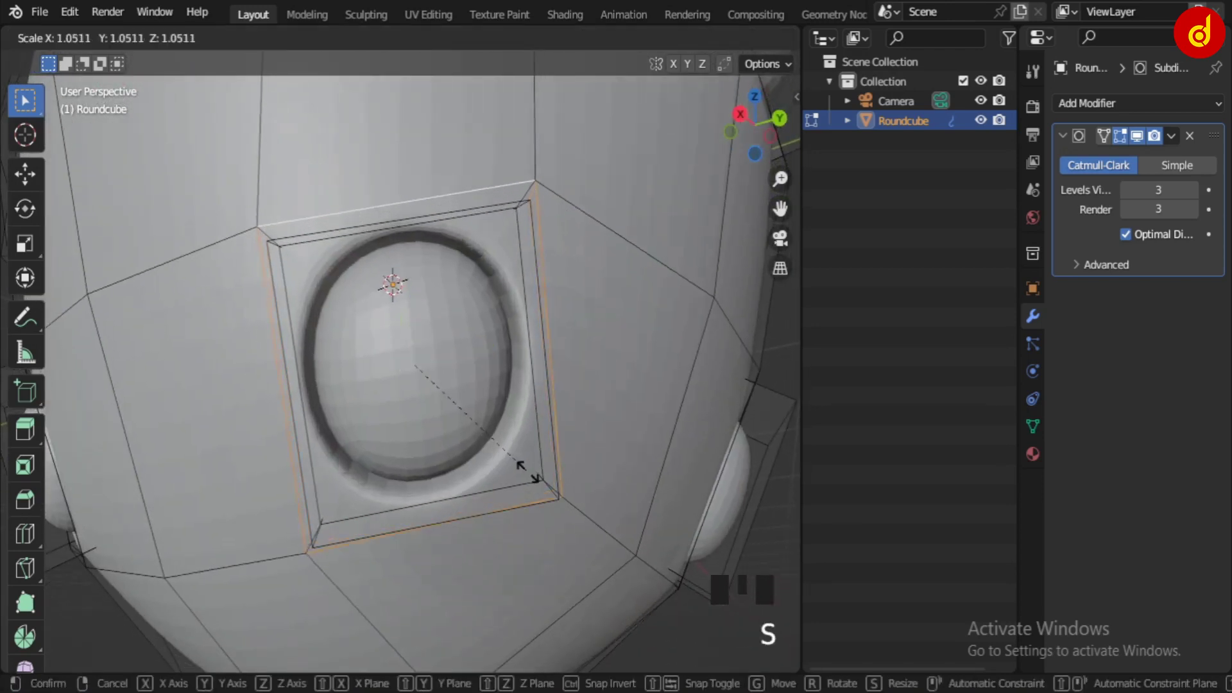
pyautogui.click(590, 489)
pyautogui.moveTo(589, 490); pyautogui.dragTo(486, 483, button='middle')
pyautogui.scroll(3, 454, 473)
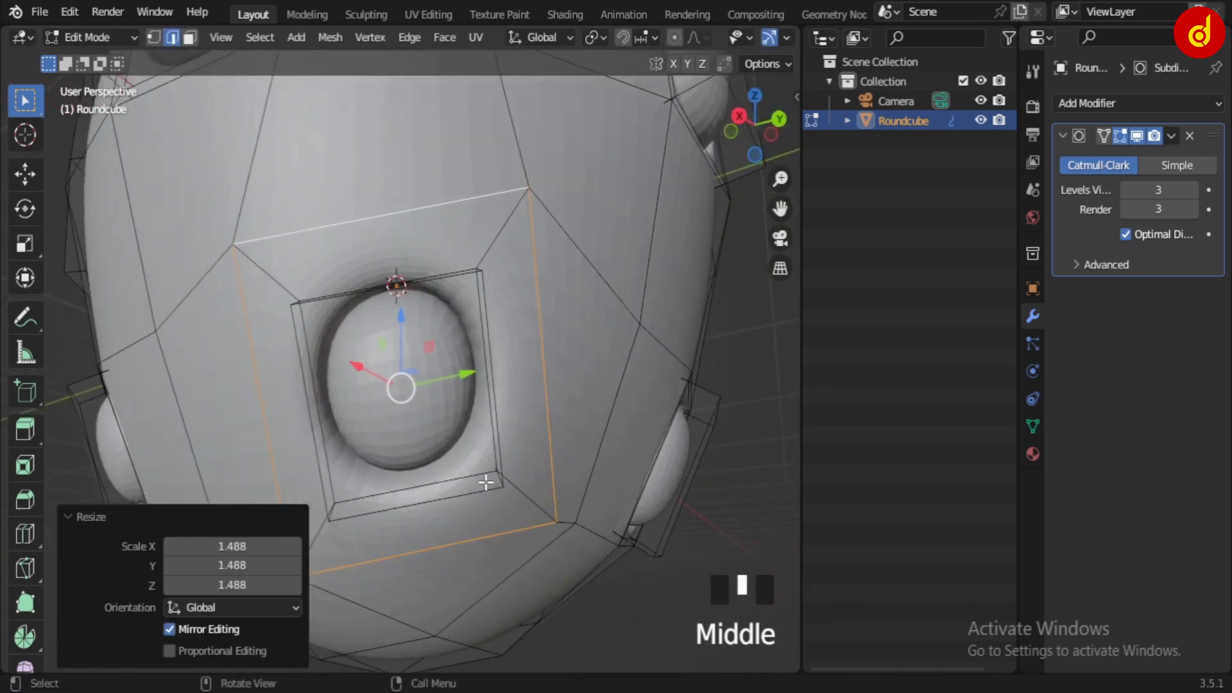
pyautogui.hotkey('ctrl', 'z')
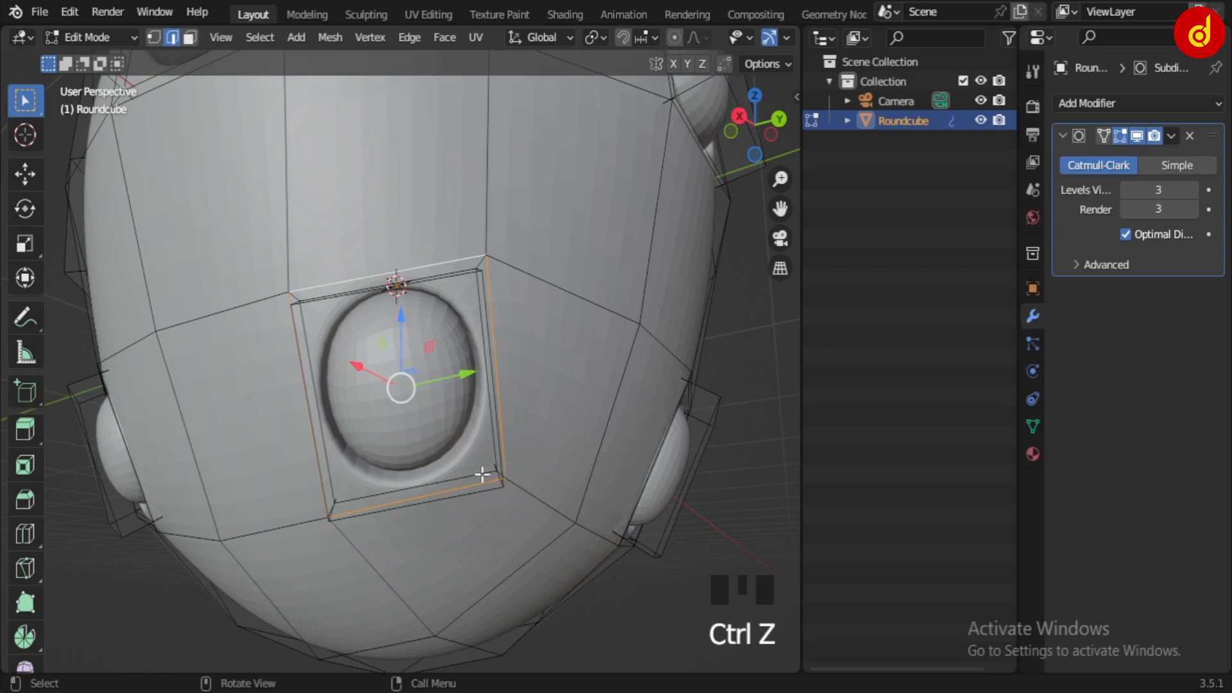
# Enlarge the same lower socket's outer rim edges more moderately and check the shape in Object Mode.
pyautogui.click(528, 477)
pyautogui.press('Tab')
pyautogui.scroll(-3, 520, 483)
pyautogui.moveTo(520, 484); pyautogui.dragTo(394, 437, button='middle')
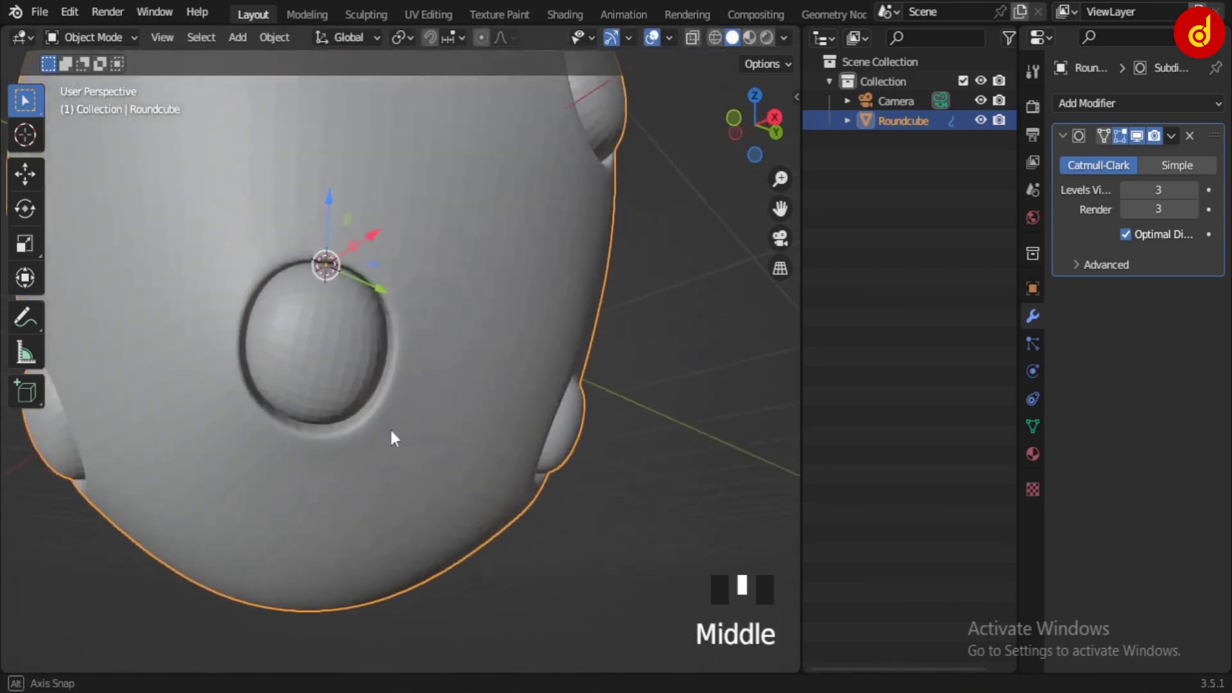
# In Edit Mode, select the four outer rim edges of the next lower socket and scale them up by about 1.359.
pyautogui.press('Tab')
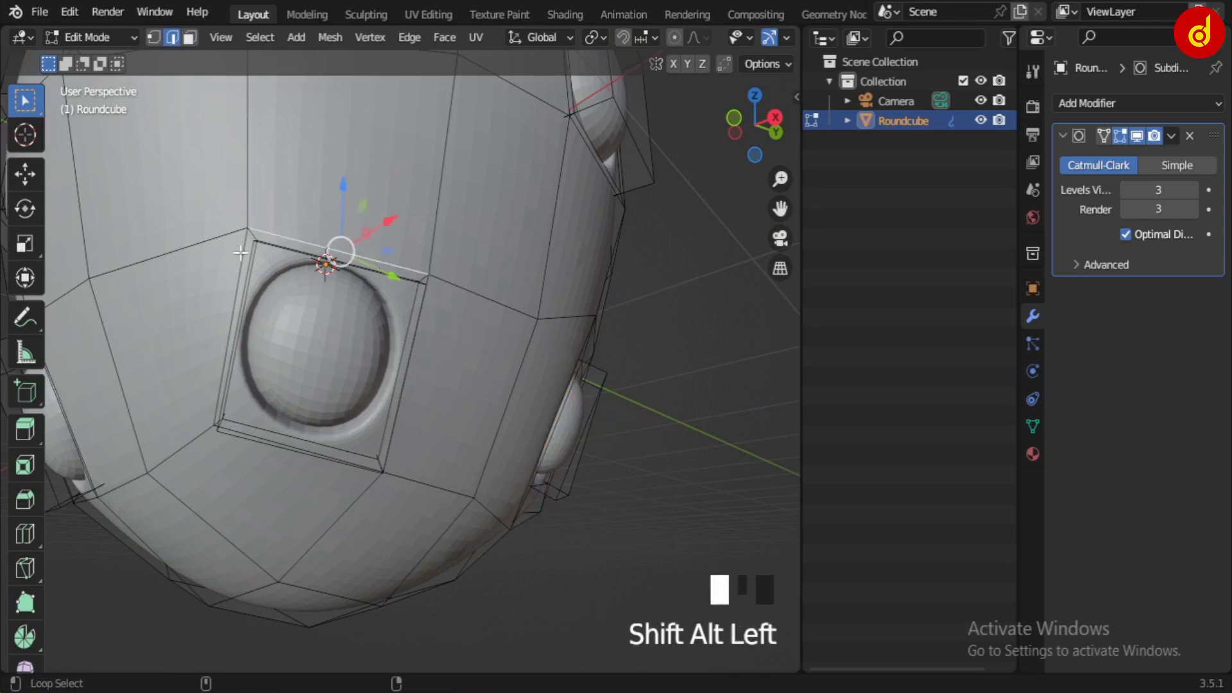
pyautogui.moveTo(240, 252); pyautogui.dragTo(294, 325, button='middle')
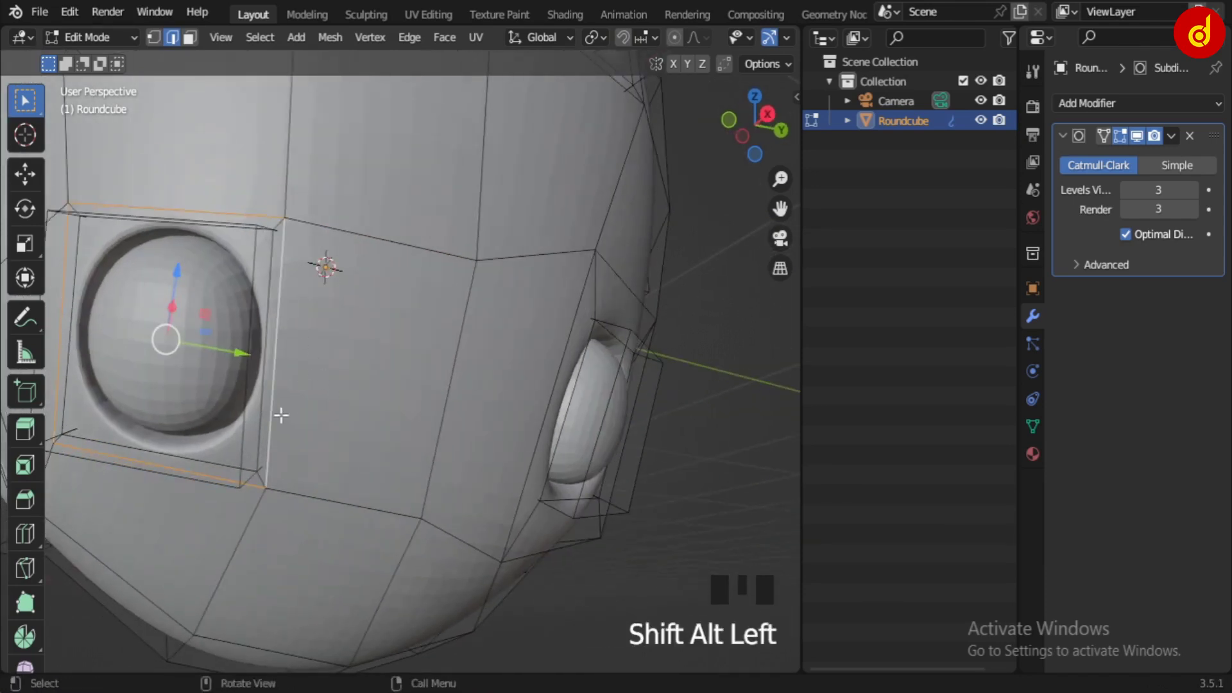
pyautogui.keyDown('shift'); pyautogui.moveTo(281, 415); pyautogui.dragTo(503, 454, button='middle'); pyautogui.keyUp('shift')
pyautogui.press('s')
pyautogui.click(452, 495)
pyautogui.scroll(-3, 383, 481)
pyautogui.scroll(3, 358, 360)
# Select the four outer rim edges of the third lower socket and scale them up by about 1.356.
pyautogui.moveTo(358, 360); pyautogui.dragTo(398, 319, button='middle')
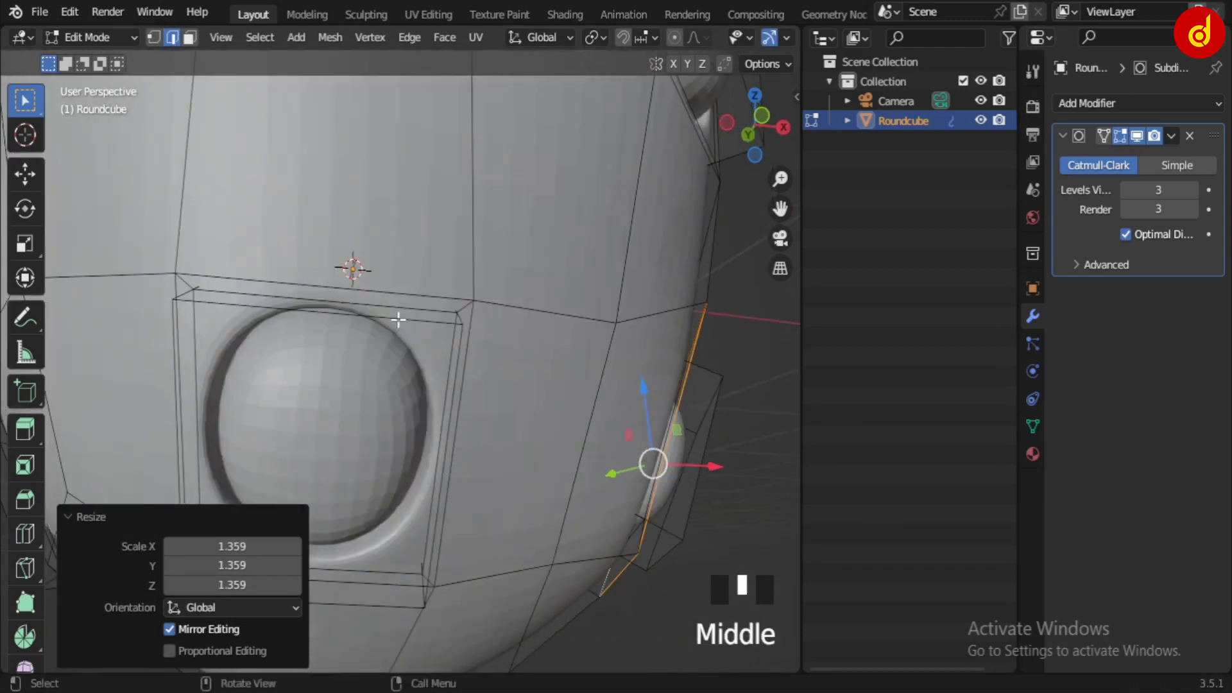
pyautogui.click(403, 294)
pyautogui.moveTo(192, 351); pyautogui.dragTo(274, 341, button='middle')
pyautogui.moveTo(302, 418); pyautogui.dragTo(363, 512, button='middle')
pyautogui.keyDown('alt'); pyautogui.keyDown('shift'); pyautogui.click(322, 398); pyautogui.keyUp('shift'); pyautogui.keyUp('alt')
pyautogui.press('s')
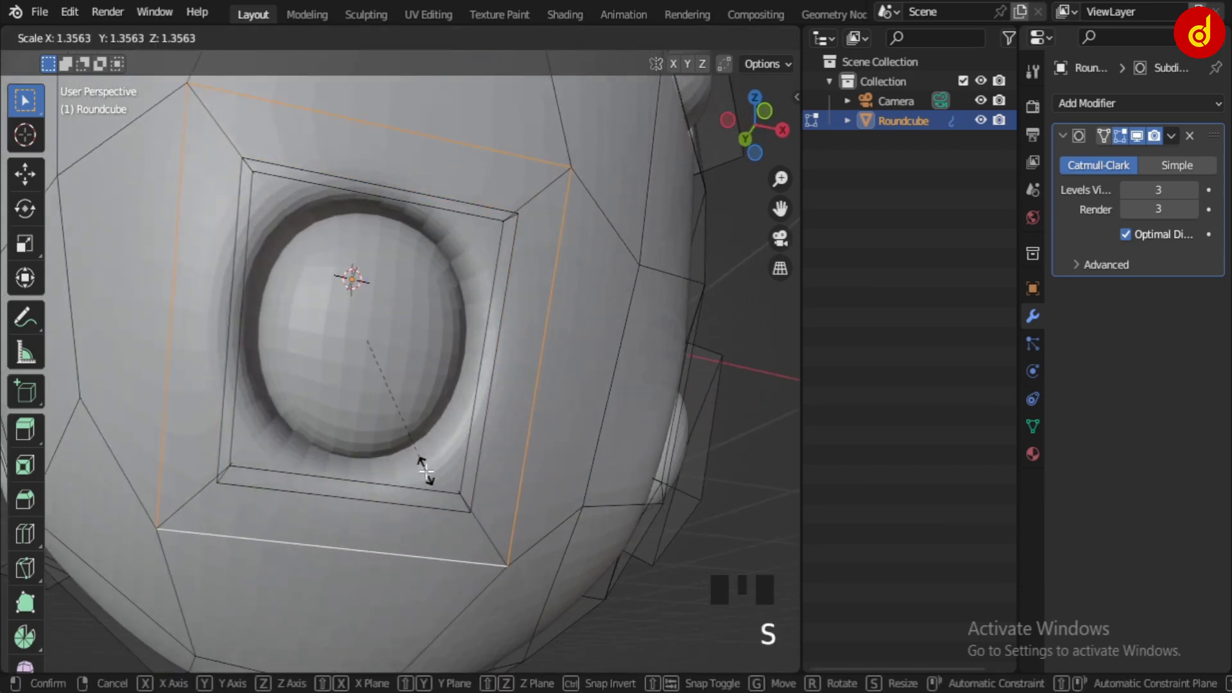
pyautogui.click(426, 472)
pyautogui.scroll(-3, 426, 471)
# Select the four outer rim edges of the fourth lower socket and scale them up by about 1.291.
pyautogui.moveTo(426, 472); pyautogui.dragTo(503, 407, button='middle')
pyautogui.scroll(3, 420, 452)
pyautogui.click(509, 406)
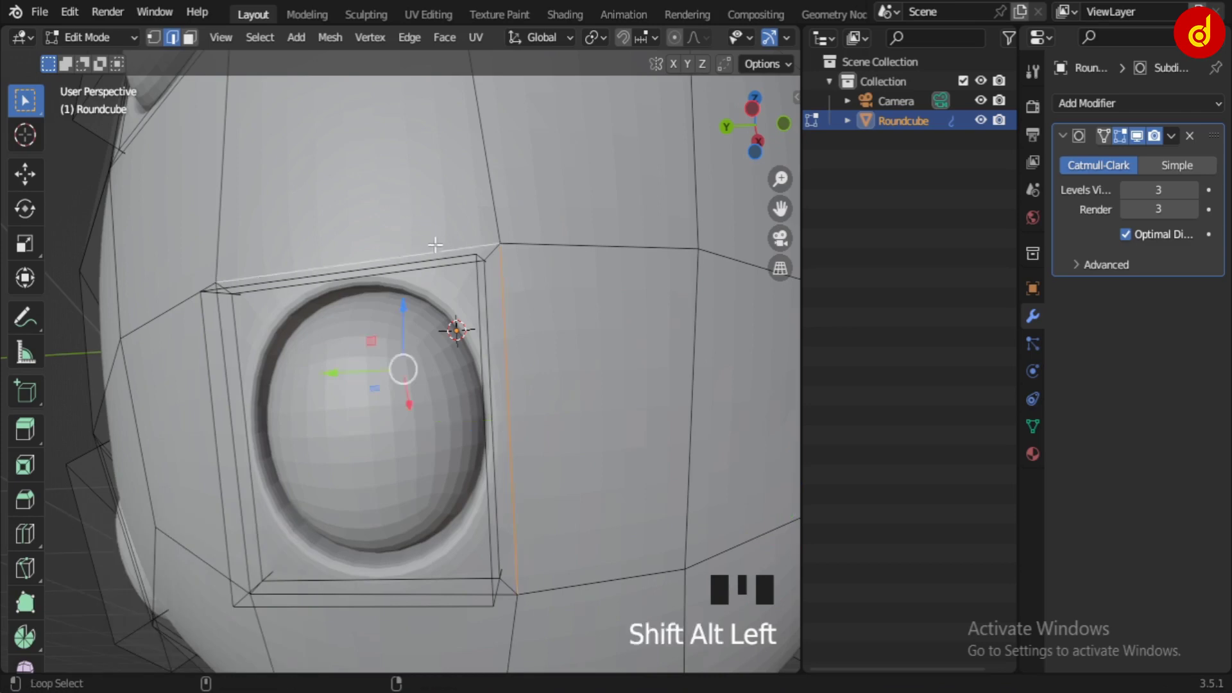
pyautogui.moveTo(435, 244); pyautogui.dragTo(357, 355, button='middle')
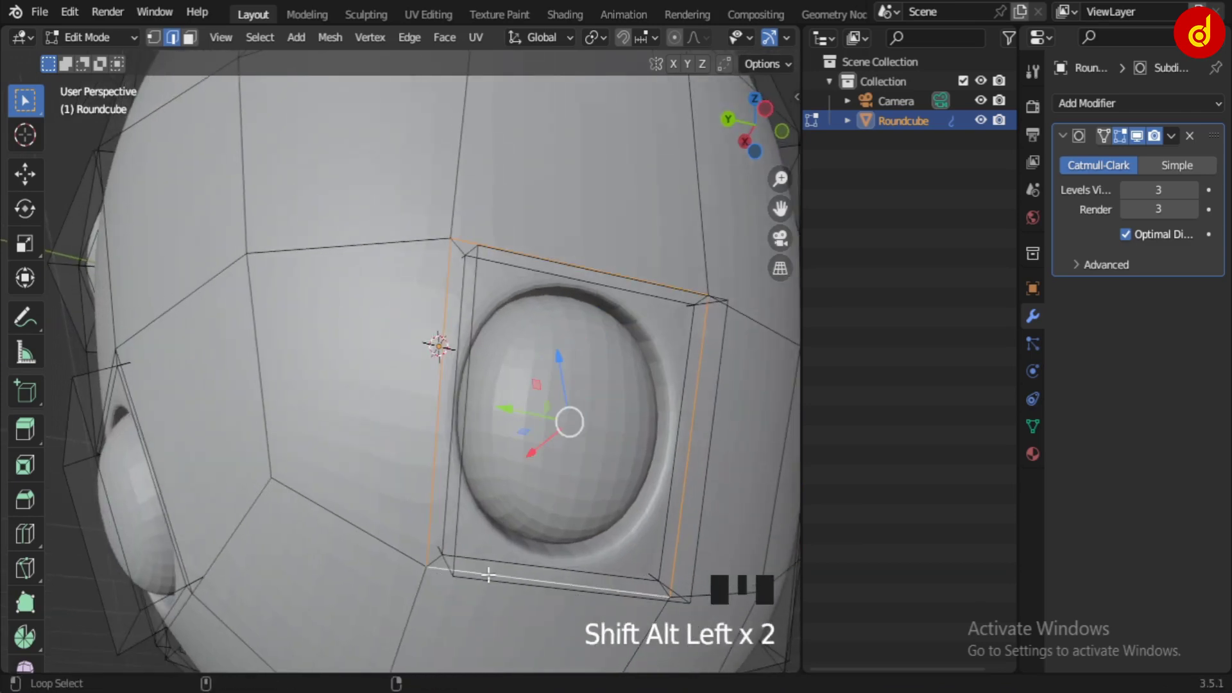
pyautogui.keyDown('shift'); pyautogui.moveTo(487, 575); pyautogui.dragTo(468, 528, button='middle'); pyautogui.keyUp('shift')
pyautogui.press('s')
pyautogui.click(507, 568)
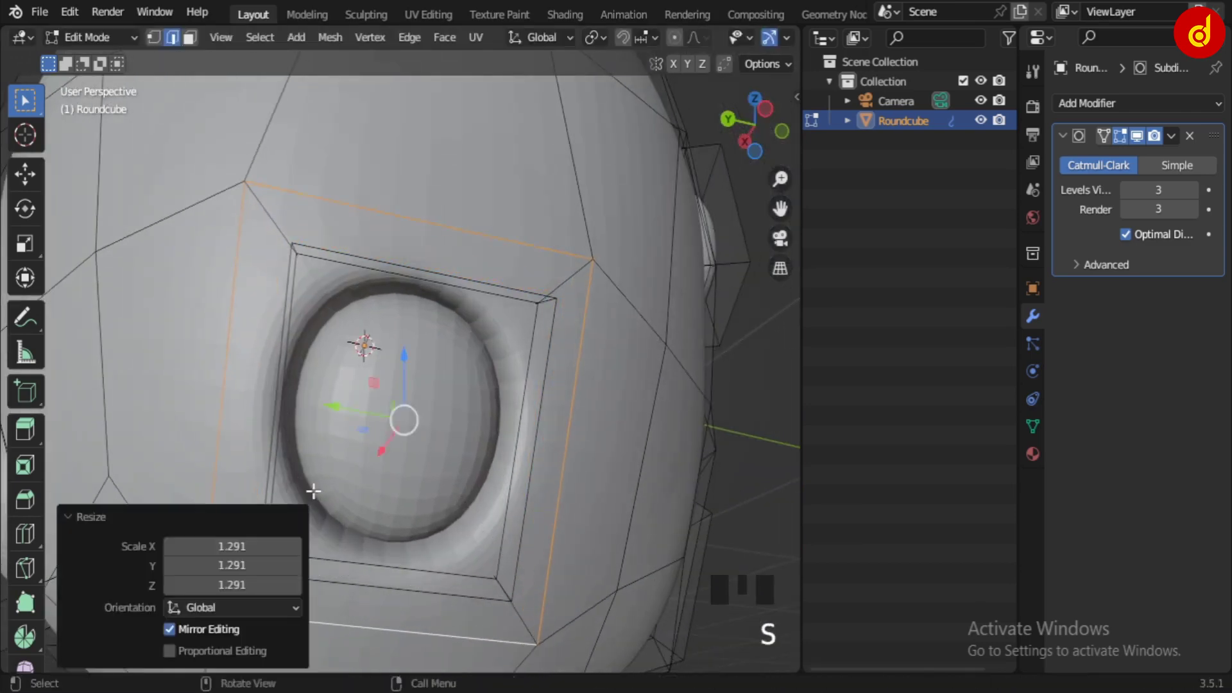
# Scale the remaining lower socket's outer rim edges up by about 1.299 and again by about 1.047, then return to Object Mode.
pyautogui.moveTo(313, 492); pyautogui.dragTo(330, 426, button='middle')
pyautogui.scroll(2, 395, 422)
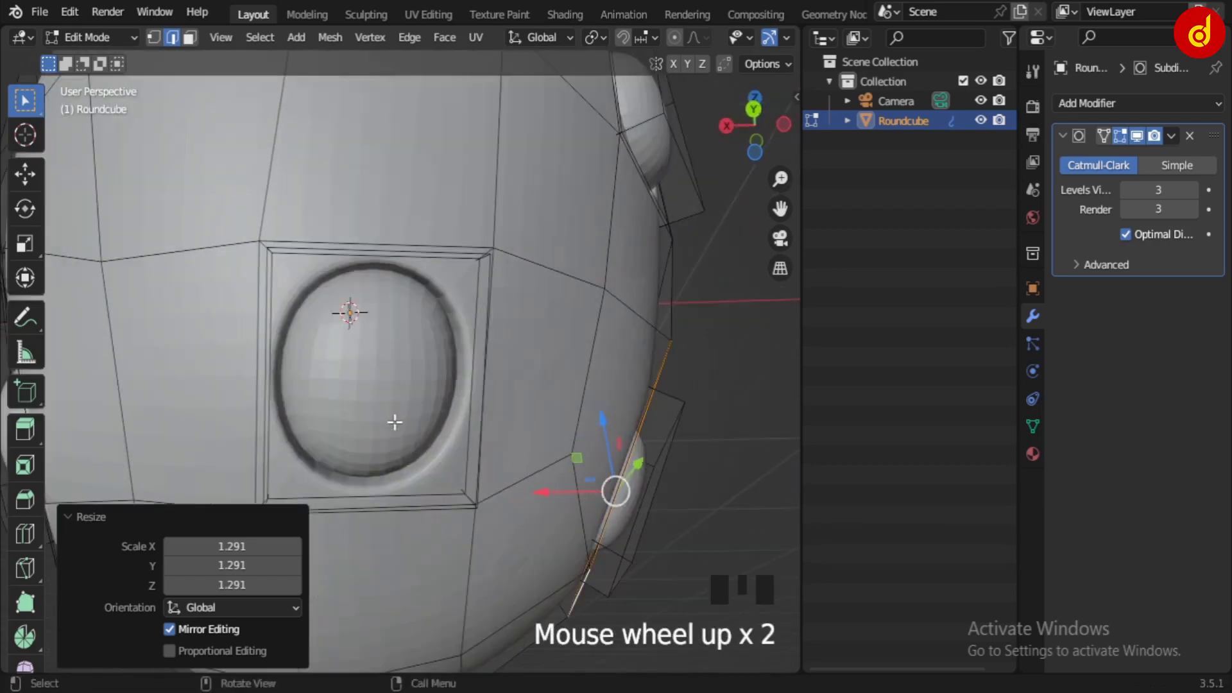
pyautogui.click(378, 243)
pyautogui.moveTo(297, 564); pyautogui.dragTo(372, 508, button='middle')
pyautogui.press('s')
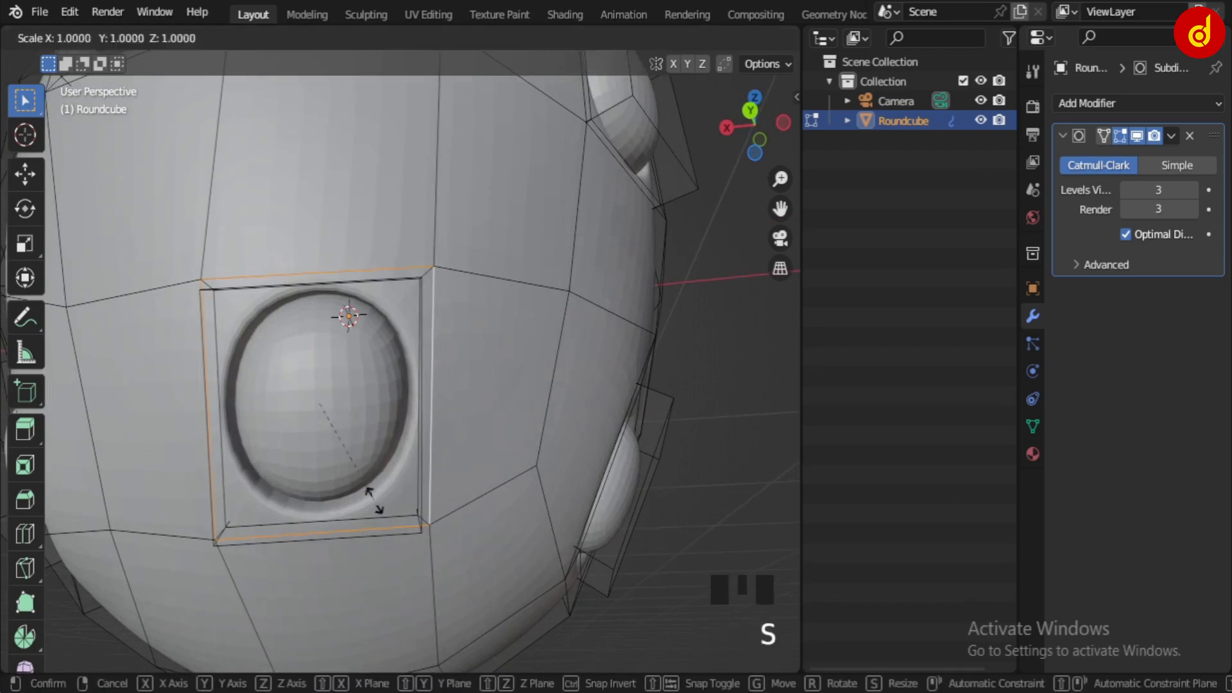
pyautogui.click(411, 519)
pyautogui.press('s')
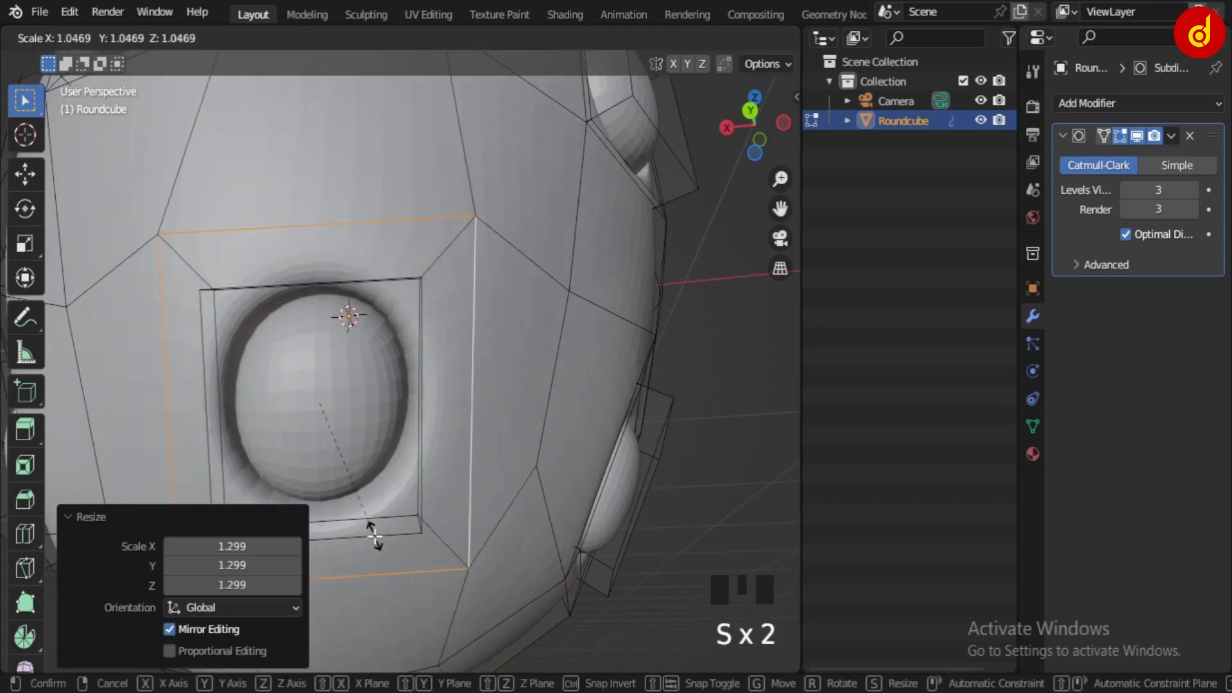
pyautogui.click(375, 536)
pyautogui.scroll(-2, 359, 478)
pyautogui.moveTo(326, 414); pyautogui.dragTo(389, 362, button='middle')
pyautogui.press('Tab')
pyautogui.scroll(-3, 409, 431)
pyautogui.scroll(-2, 409, 431)
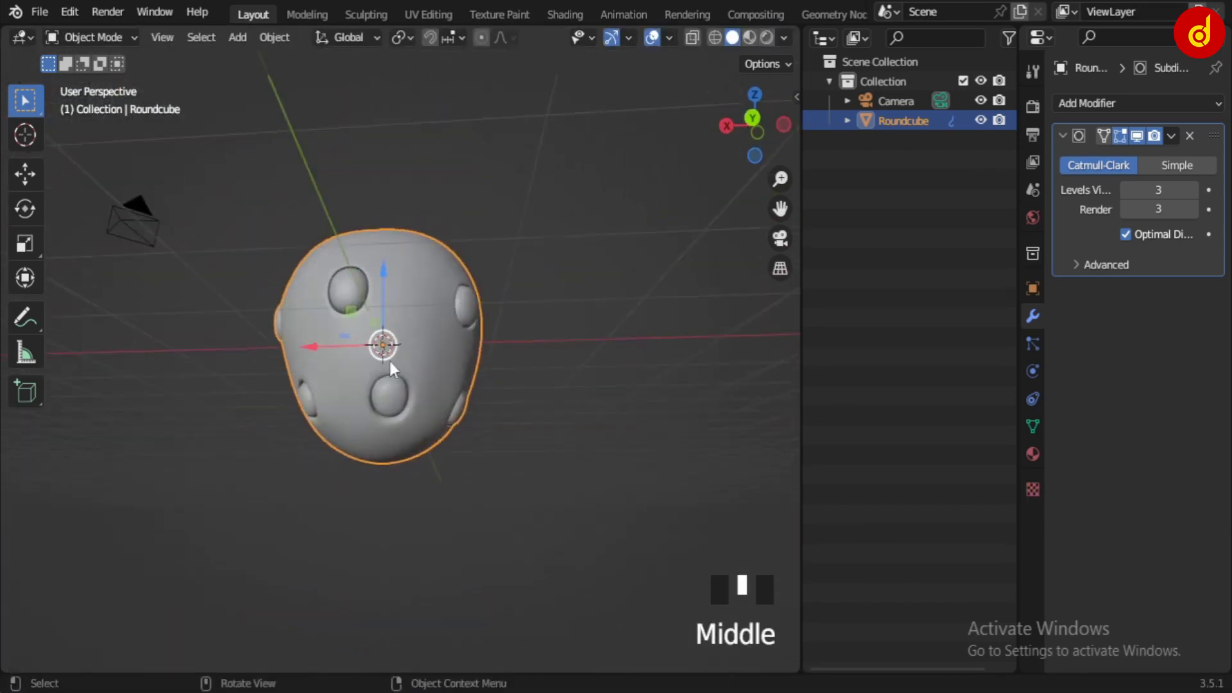
# In Edit Mode, select the outer rim edges of a middle socket and scale them up by about 1.283.
pyautogui.scroll(5, 385, 347)
pyautogui.keyDown('shift'); pyautogui.moveTo(369, 308); pyautogui.dragTo(376, 425, button='middle'); pyautogui.keyUp('shift')
pyautogui.press('Tab')
pyautogui.moveTo(390, 347); pyautogui.dragTo(407, 321, button='middle')
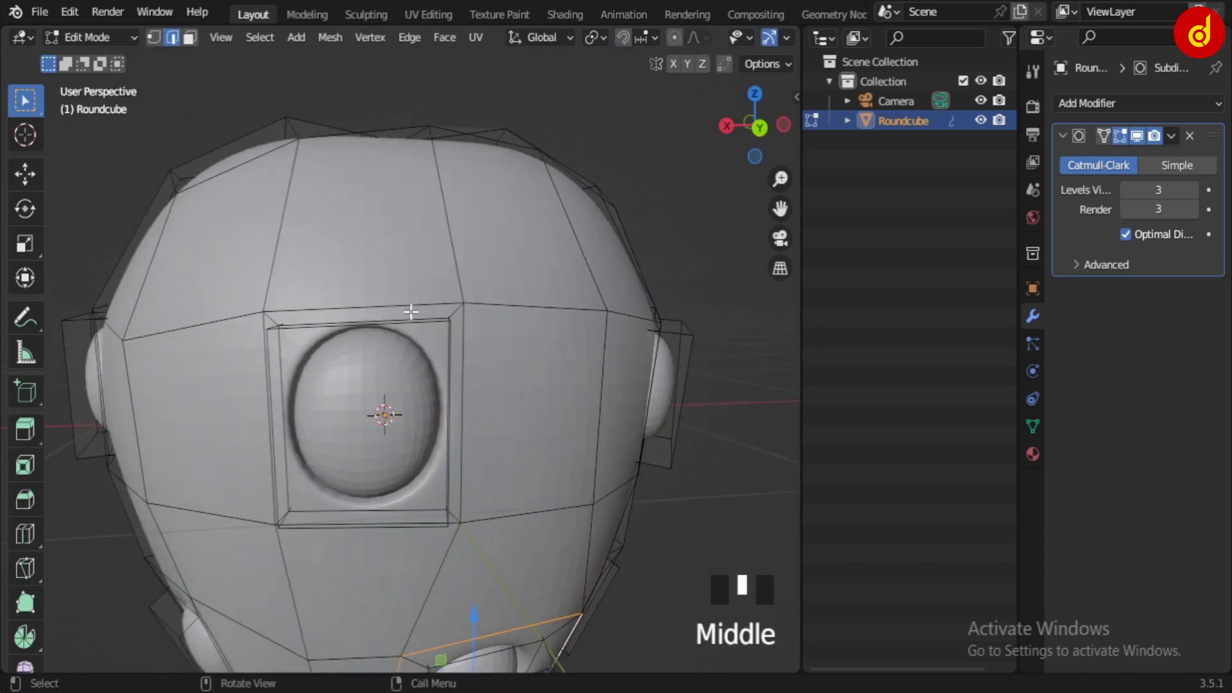
pyautogui.moveTo(306, 314); pyautogui.dragTo(417, 306, button='middle')
pyautogui.hotkey('alt', 'a')
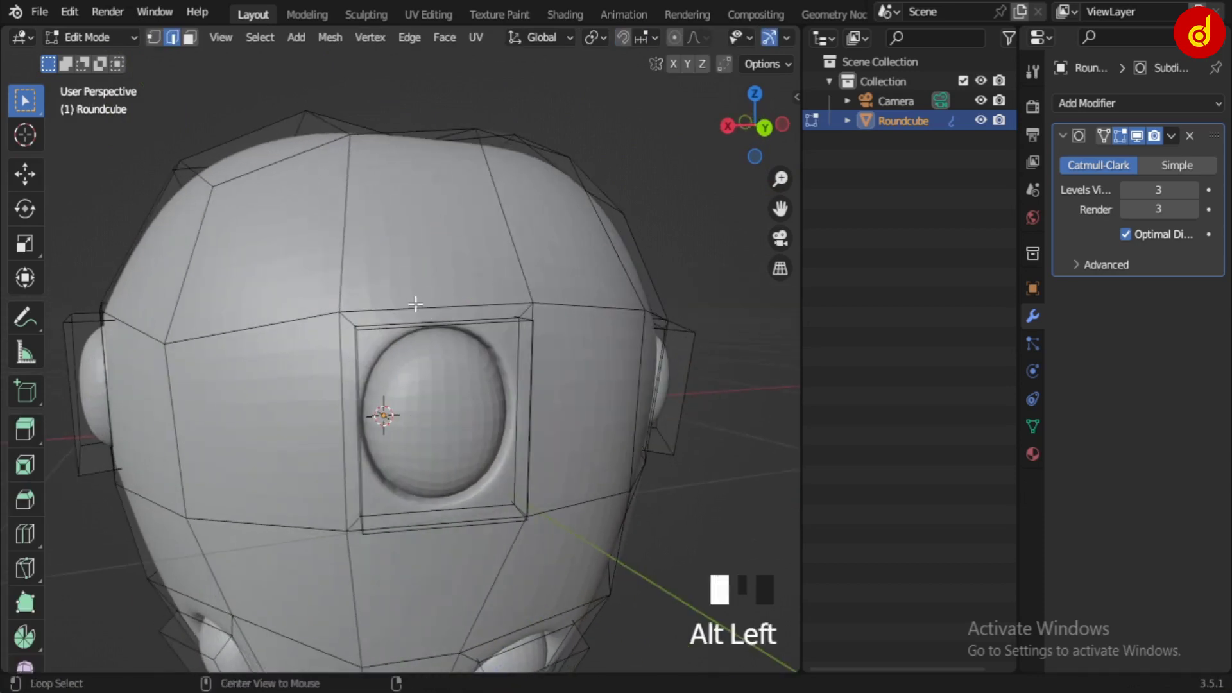
pyautogui.moveTo(507, 462); pyautogui.dragTo(418, 470, button='middle')
pyautogui.press('s')
pyautogui.click(482, 473)
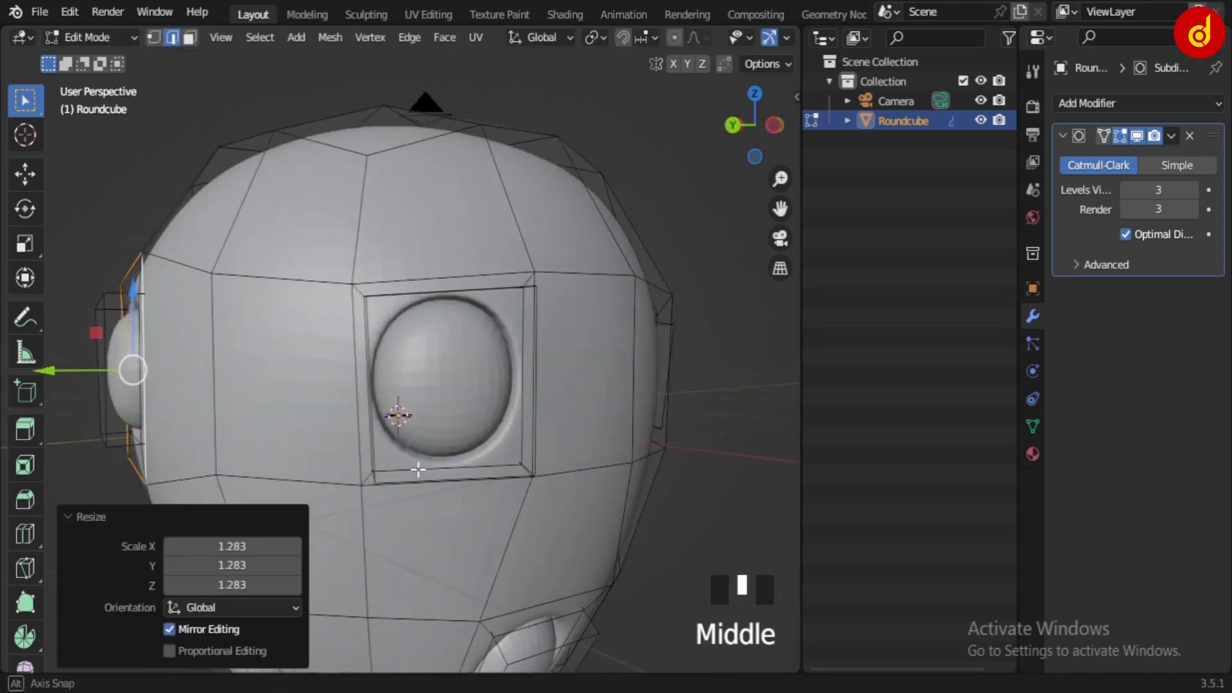
# Select the outer rim edges of the adjacent middle socket and scale them up by a similar amount.
pyautogui.keyDown('alt'); pyautogui.click(462, 275); pyautogui.keyUp('alt')
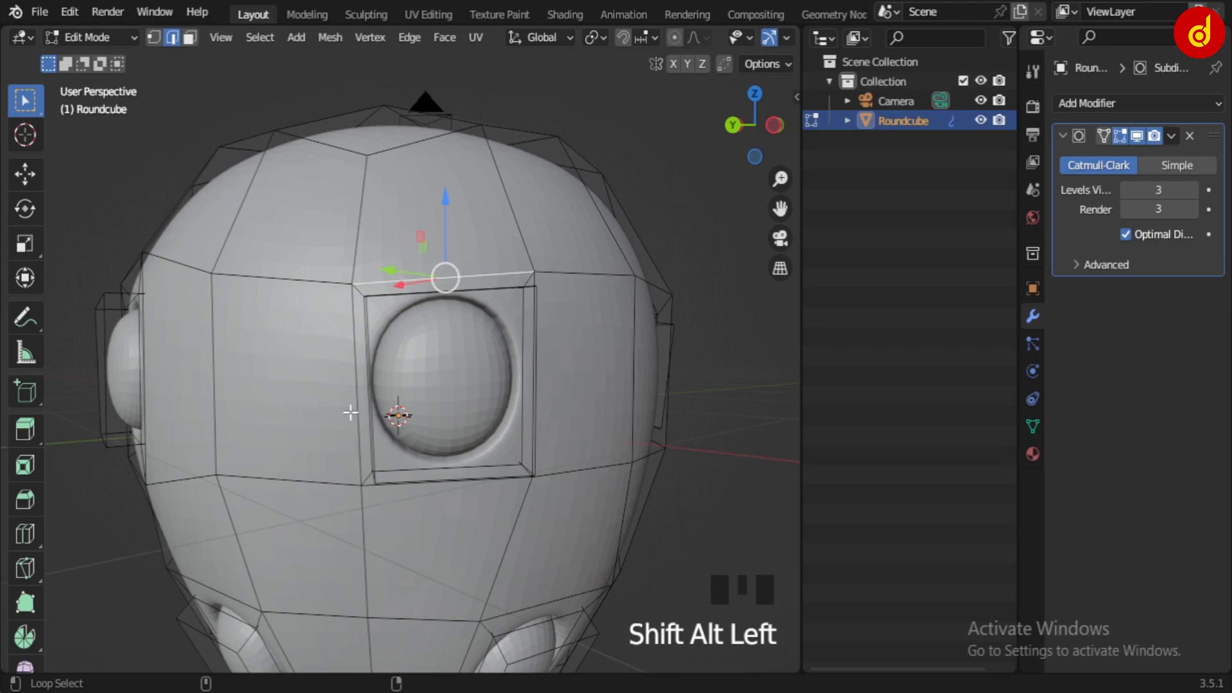
pyautogui.moveTo(404, 496); pyautogui.dragTo(481, 294, button='middle')
pyautogui.press('s')
pyautogui.click(461, 478)
# Select the four outer rim edges of the third middle socket and scale them up by about 1.378.
pyautogui.keyDown('alt'); pyautogui.click(473, 270); pyautogui.keyUp('alt')
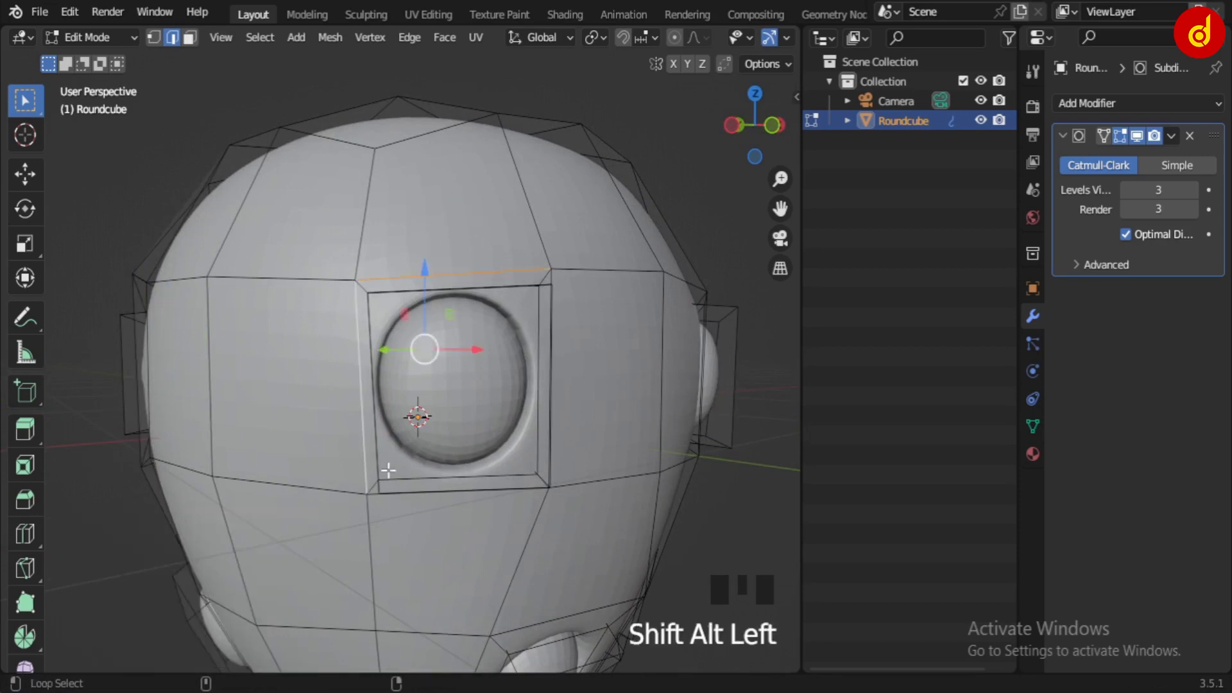
pyautogui.moveTo(388, 470); pyautogui.dragTo(448, 440, button='middle')
pyautogui.keyDown('alt'); pyautogui.keyDown('shift'); pyautogui.click(447, 441); pyautogui.keyUp('shift'); pyautogui.keyUp('alt')
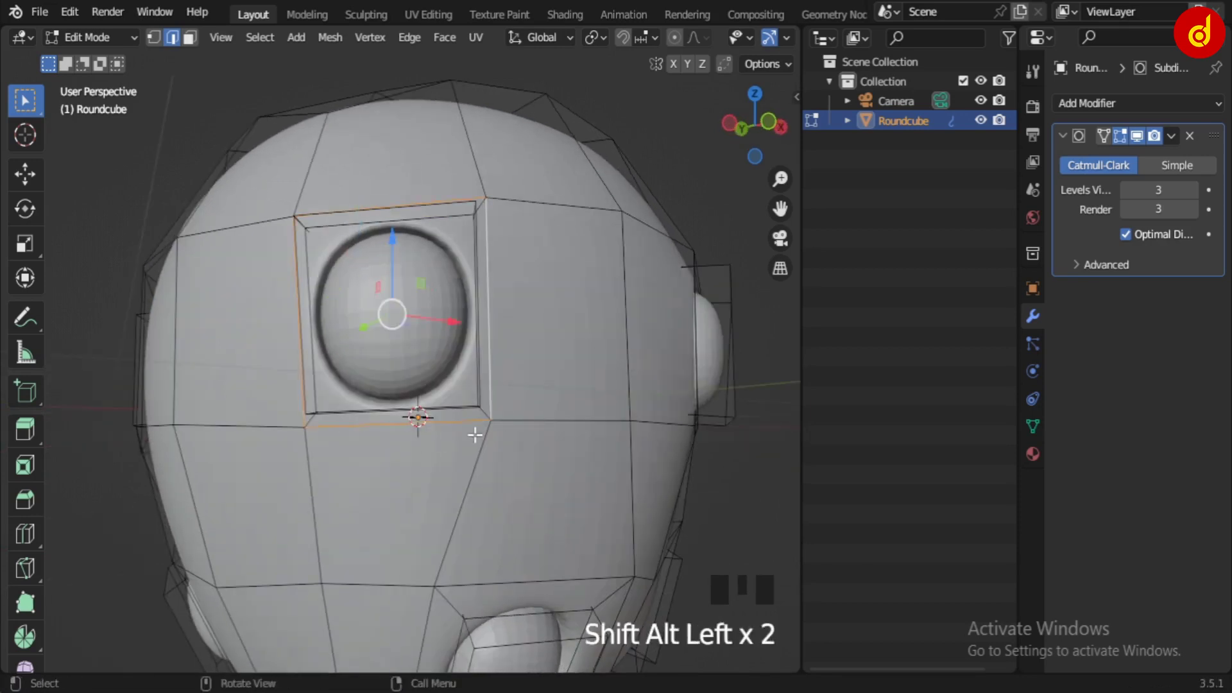
pyautogui.press('s')
pyautogui.click(520, 463)
# Select the four outer rim edges of the fourth middle socket and scale them up by about 1.493.
pyautogui.moveTo(521, 463); pyautogui.dragTo(484, 286, button='middle')
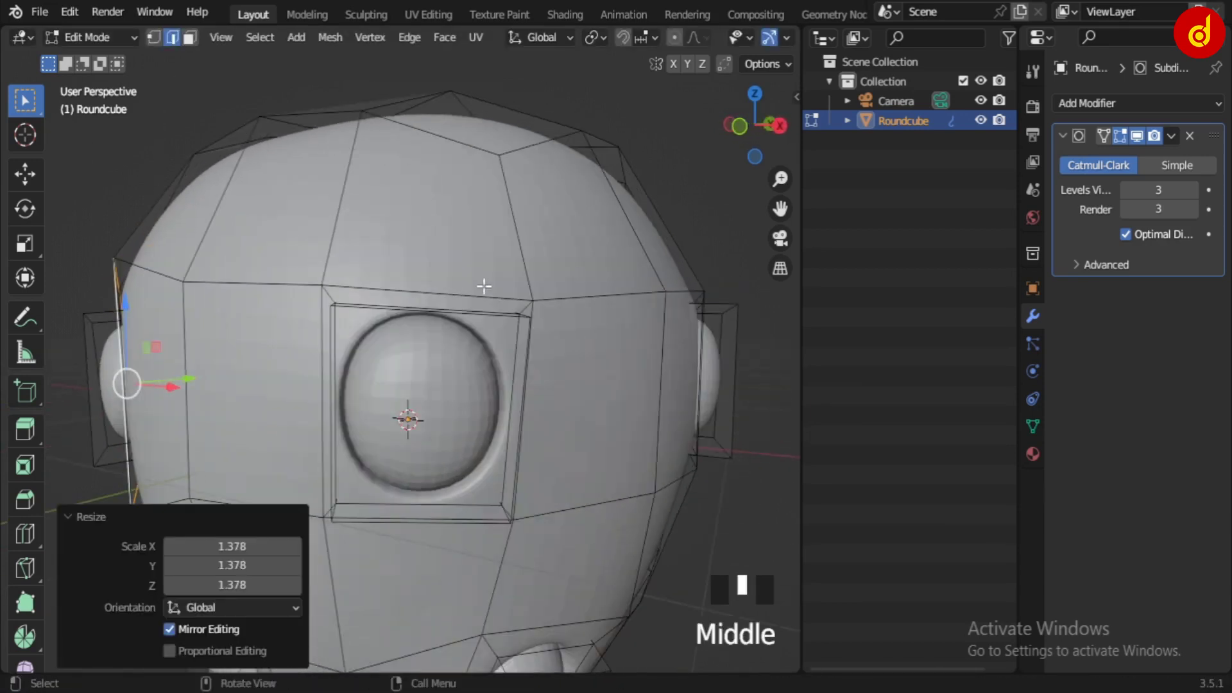
pyautogui.keyDown('alt'); pyautogui.click(459, 292); pyautogui.keyUp('alt')
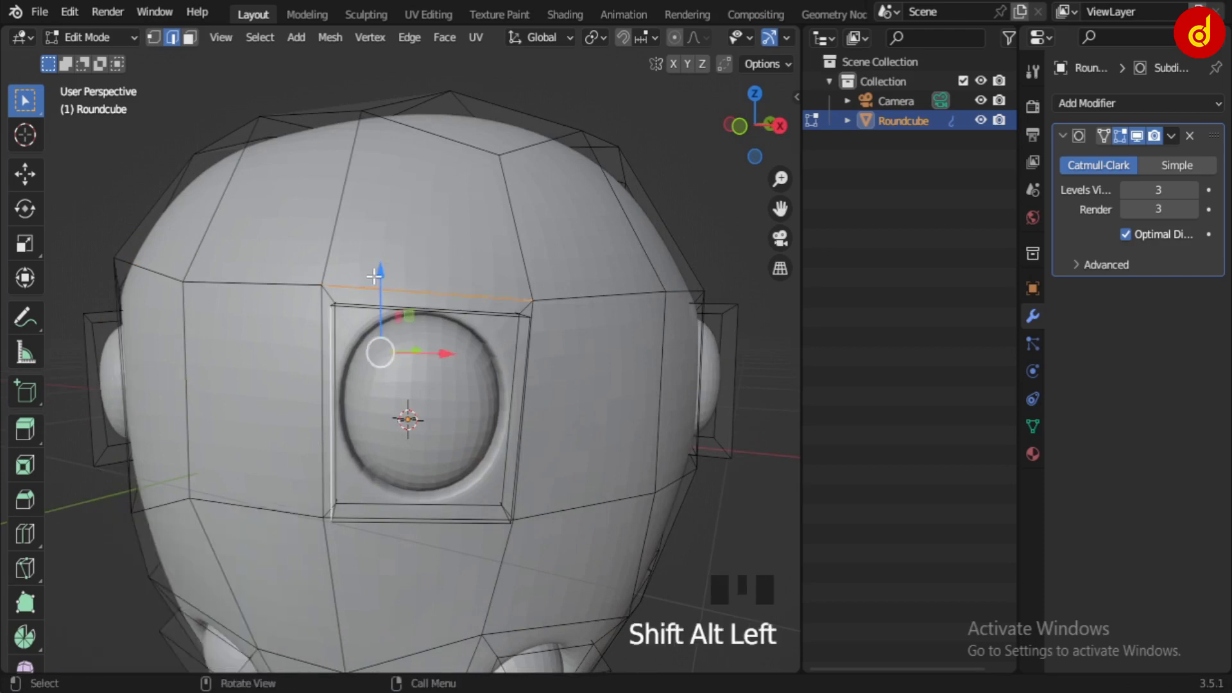
pyautogui.moveTo(451, 546); pyautogui.dragTo(401, 439, button='middle')
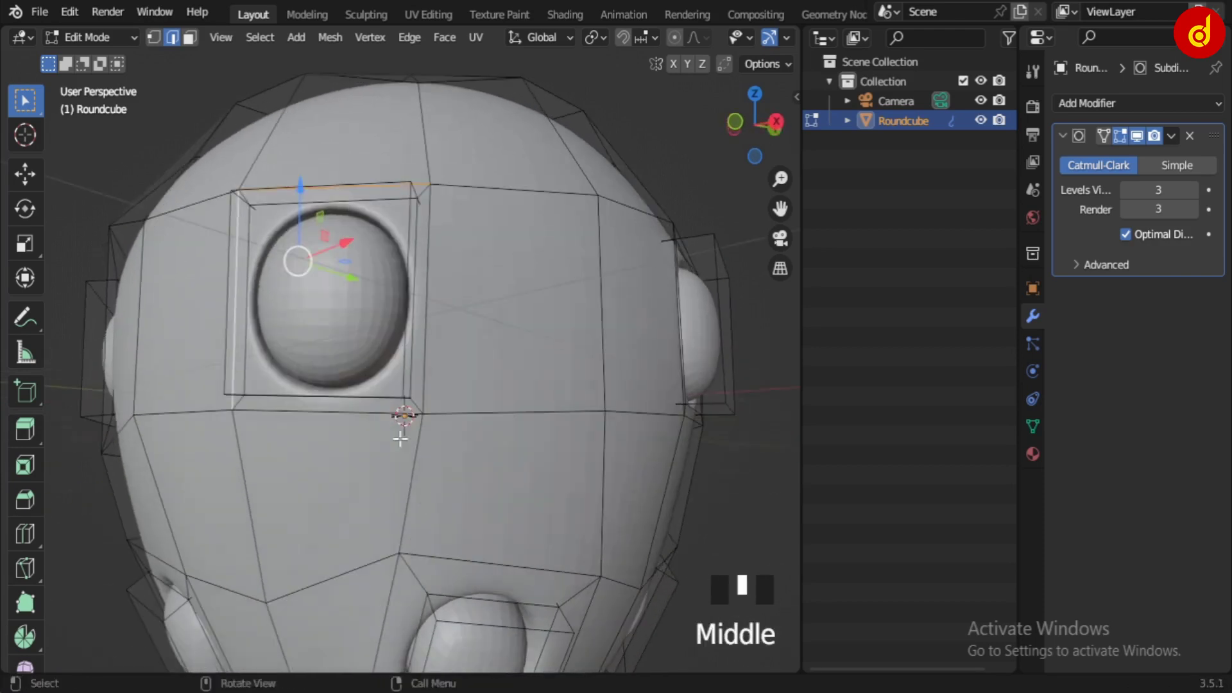
pyautogui.moveTo(428, 373); pyautogui.dragTo(426, 498, button='middle')
pyautogui.press('s')
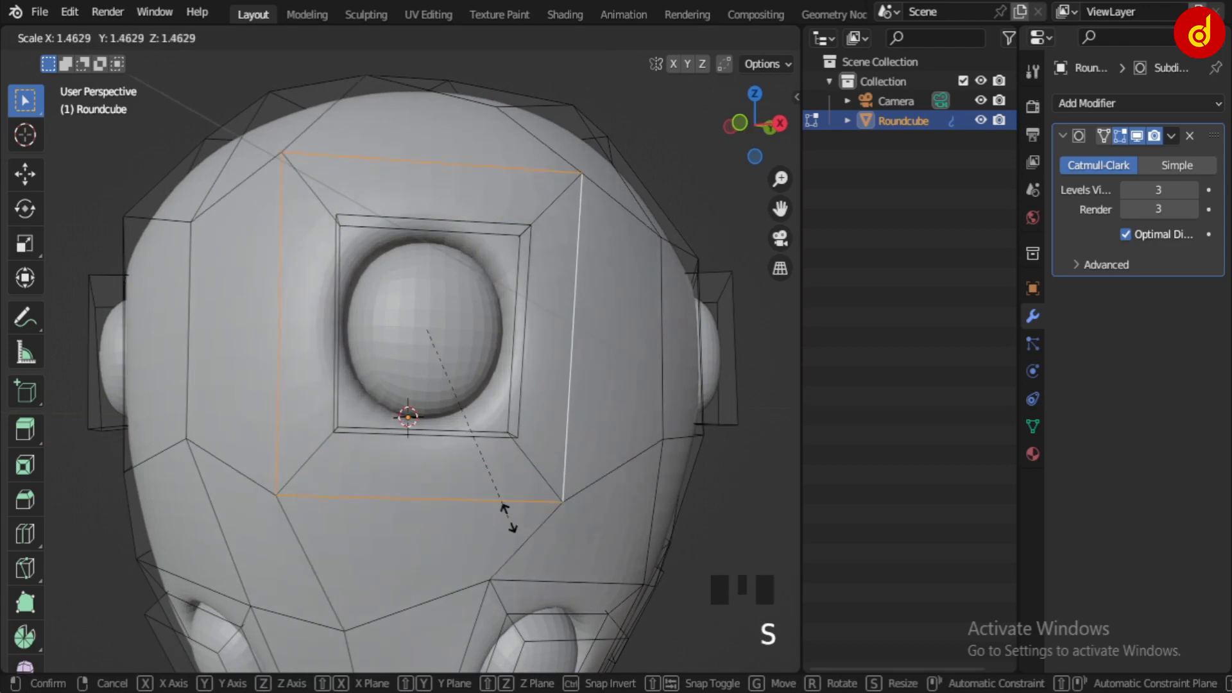
pyautogui.click(512, 513)
# Select and enlarge the outer rim edges of the last middle socket, then check the whole form in Object Mode.
pyautogui.moveTo(512, 514); pyautogui.dragTo(432, 248, button='middle')
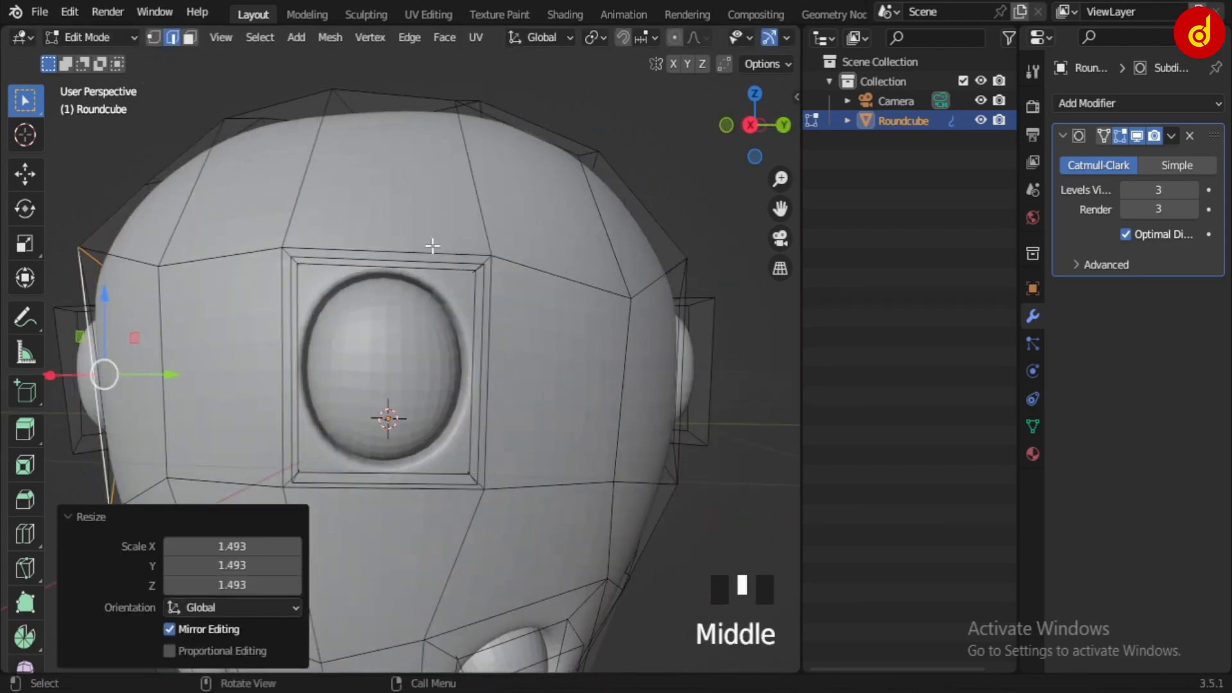
pyautogui.keyDown('alt'); pyautogui.click(434, 246); pyautogui.keyUp('alt')
pyautogui.moveTo(277, 299); pyautogui.dragTo(377, 410, button='middle')
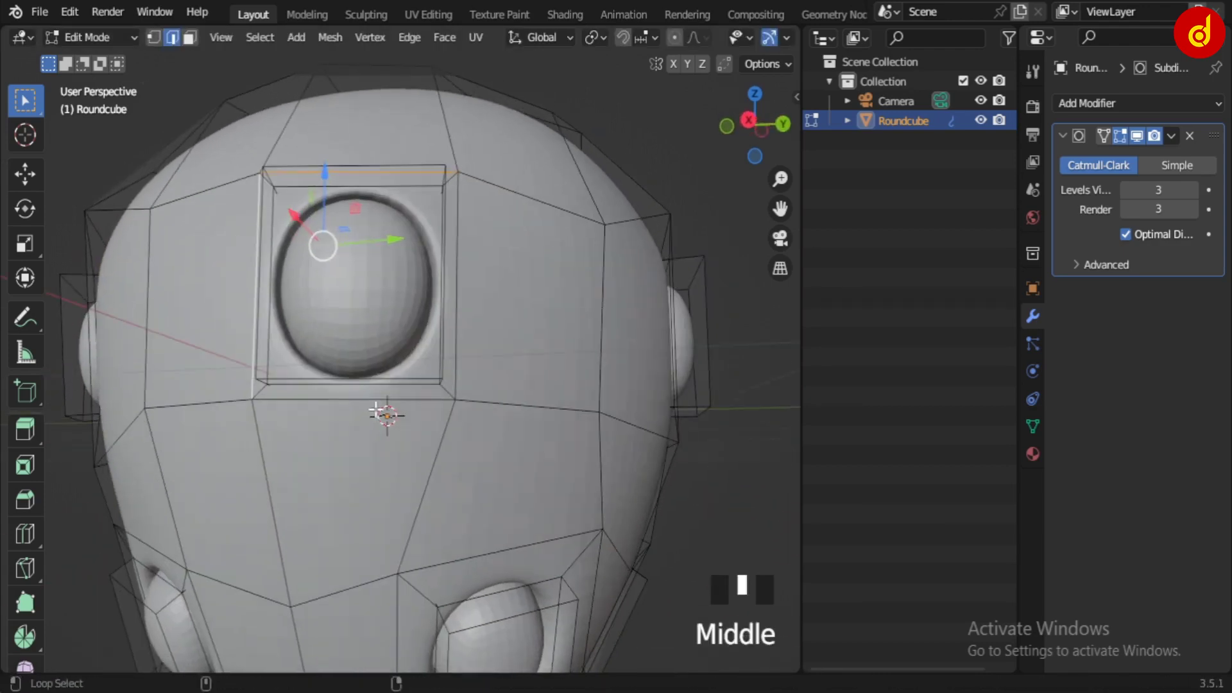
pyautogui.moveTo(440, 434); pyautogui.dragTo(468, 457, button='middle')
pyautogui.press('s')
pyautogui.click(506, 495)
pyautogui.moveTo(568, 457); pyautogui.dragTo(454, 453, button='middle')
pyautogui.press('Tab')
pyautogui.scroll(-4, 480, 471)
pyautogui.press('Tab')
pyautogui.moveTo(429, 504); pyautogui.dragTo(525, 546, button='middle')
pyautogui.press('Tab')
# Switch to the top view, hide the Roundcube, and add a 2 m plane at the origin.
pyautogui.press('KP_7')
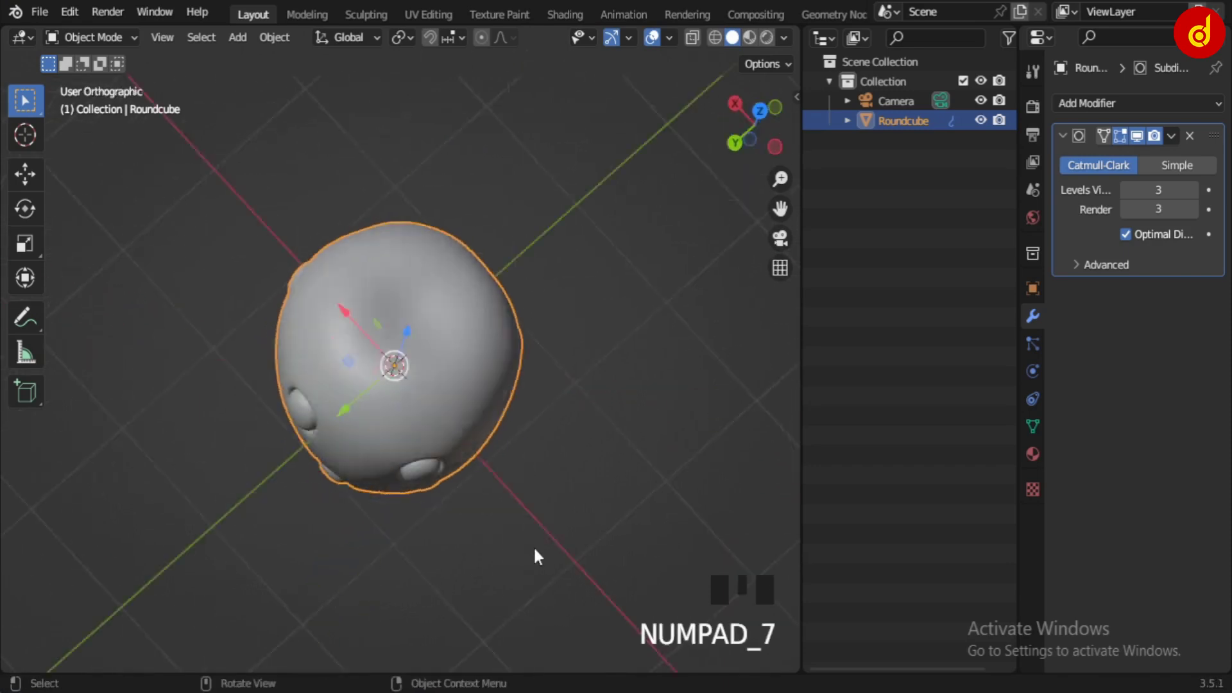
pyautogui.keyDown('shift'); pyautogui.moveTo(569, 512); pyautogui.dragTo(540, 503, button='middle'); pyautogui.keyUp('shift')
pyautogui.click(980, 120)
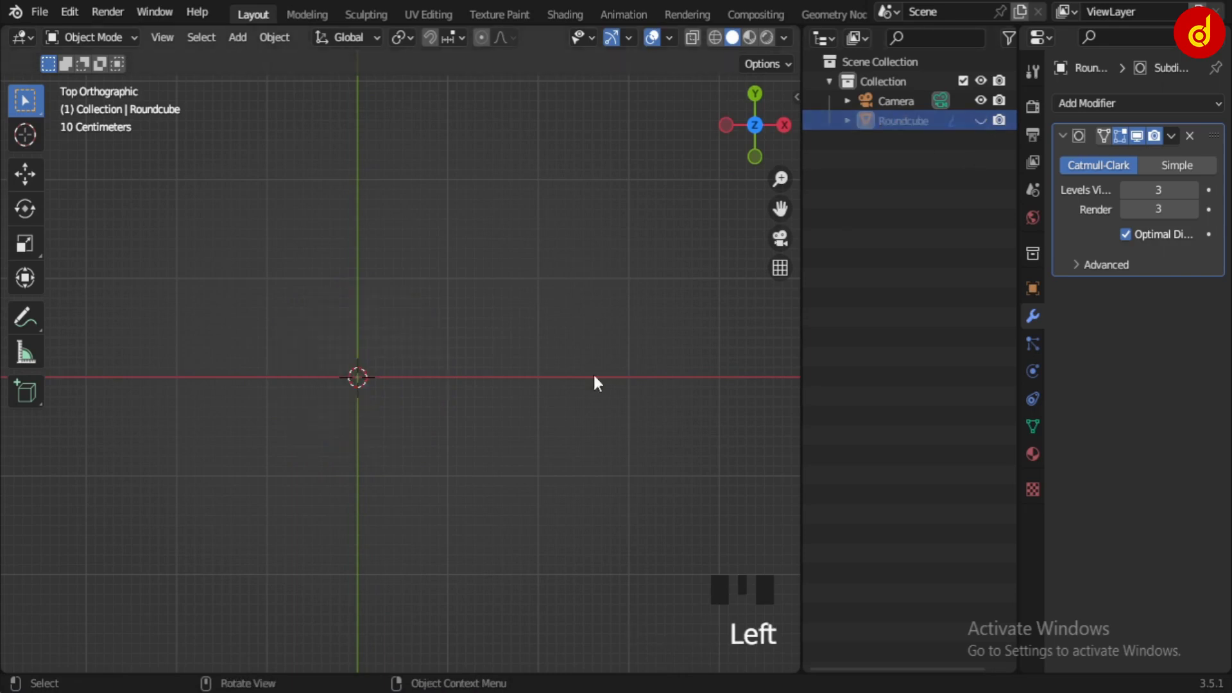
pyautogui.hotkey('shift', 'a')
pyautogui.moveTo(375, 280)
pyautogui.click(540, 286)
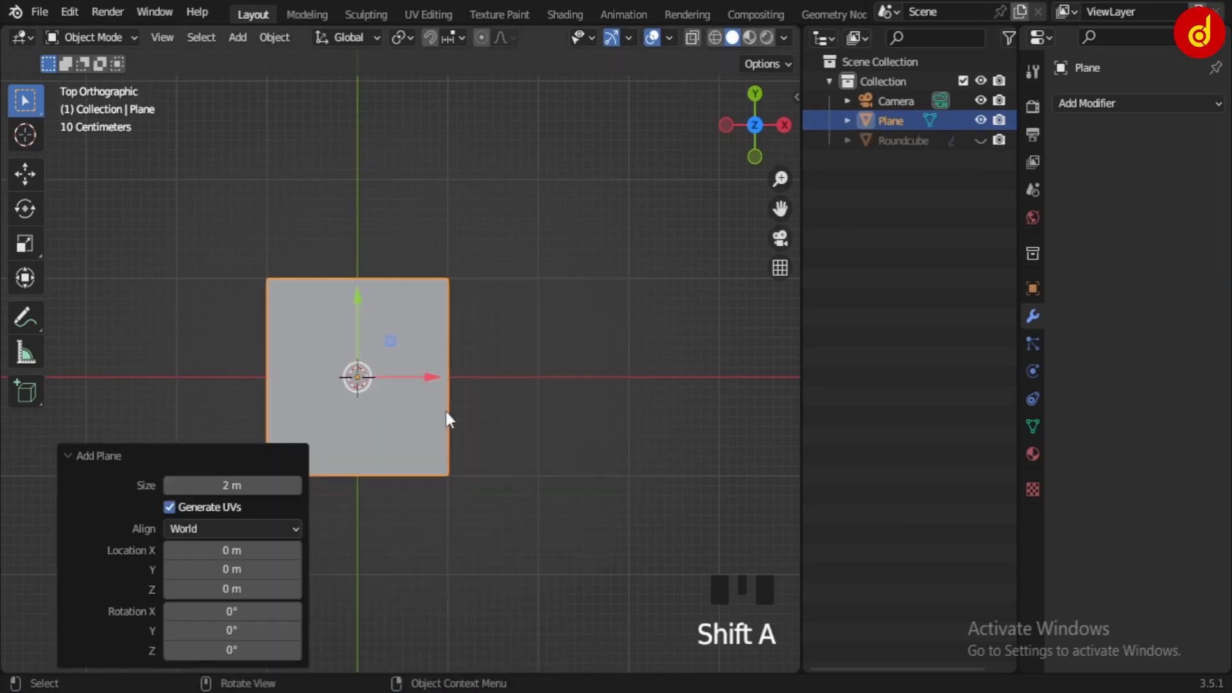
# Scale the plane along the Y axis by about 1.34.
pyautogui.keyDown('shift'); pyautogui.moveTo(445, 418); pyautogui.dragTo(502, 464, button='middle'); pyautogui.keyUp('shift')
pyautogui.press('s')
pyautogui.press('y')
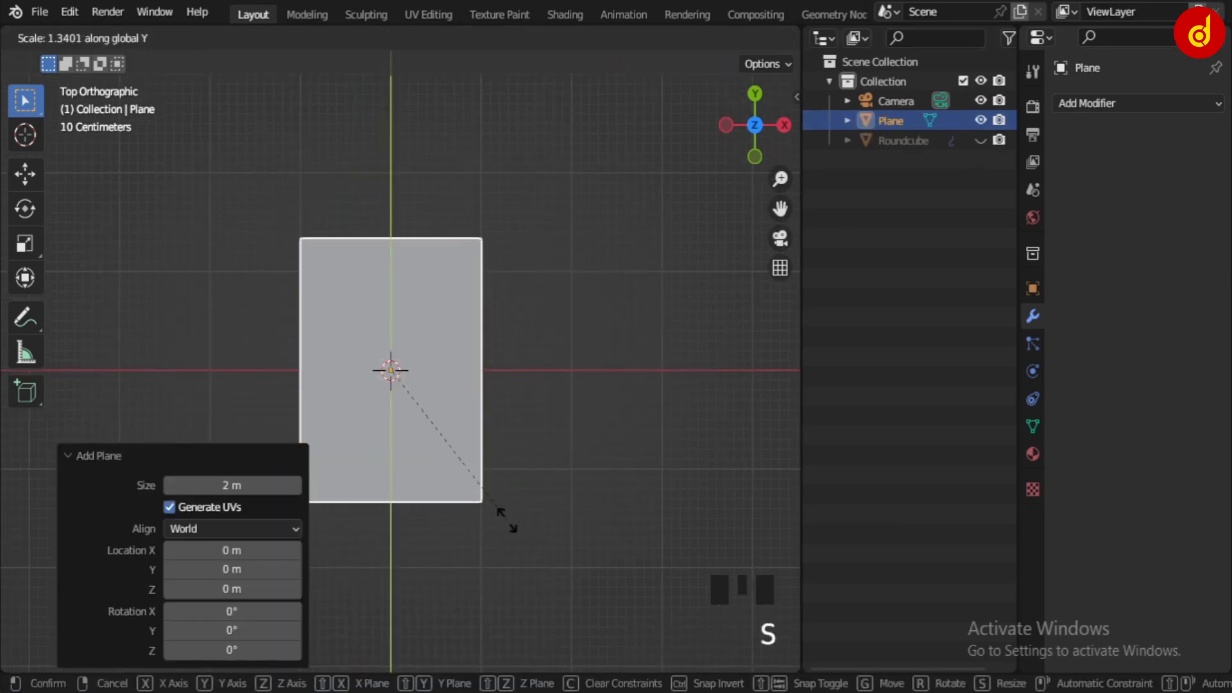
pyautogui.click(507, 519)
# In Edit Mode, add two evenly spaced loop cuts across the plane and one centred loop cut along its length.
pyautogui.press('Tab')
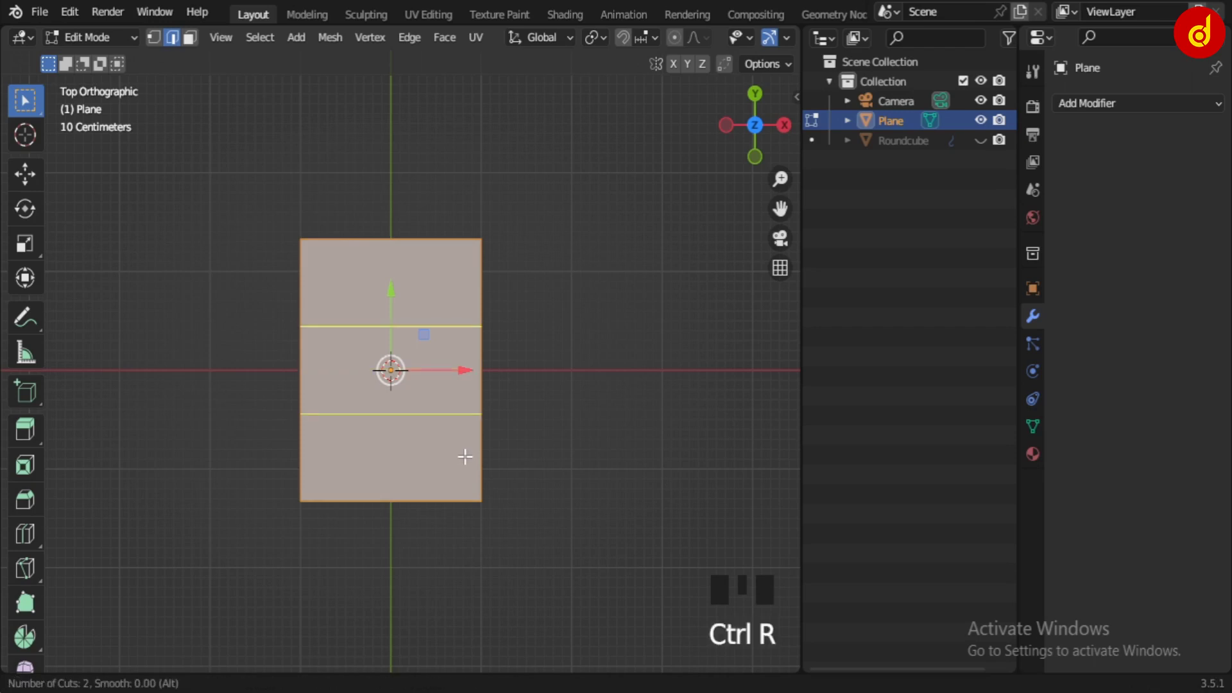
pyautogui.click(475, 466)
pyautogui.rightClick(475, 466)
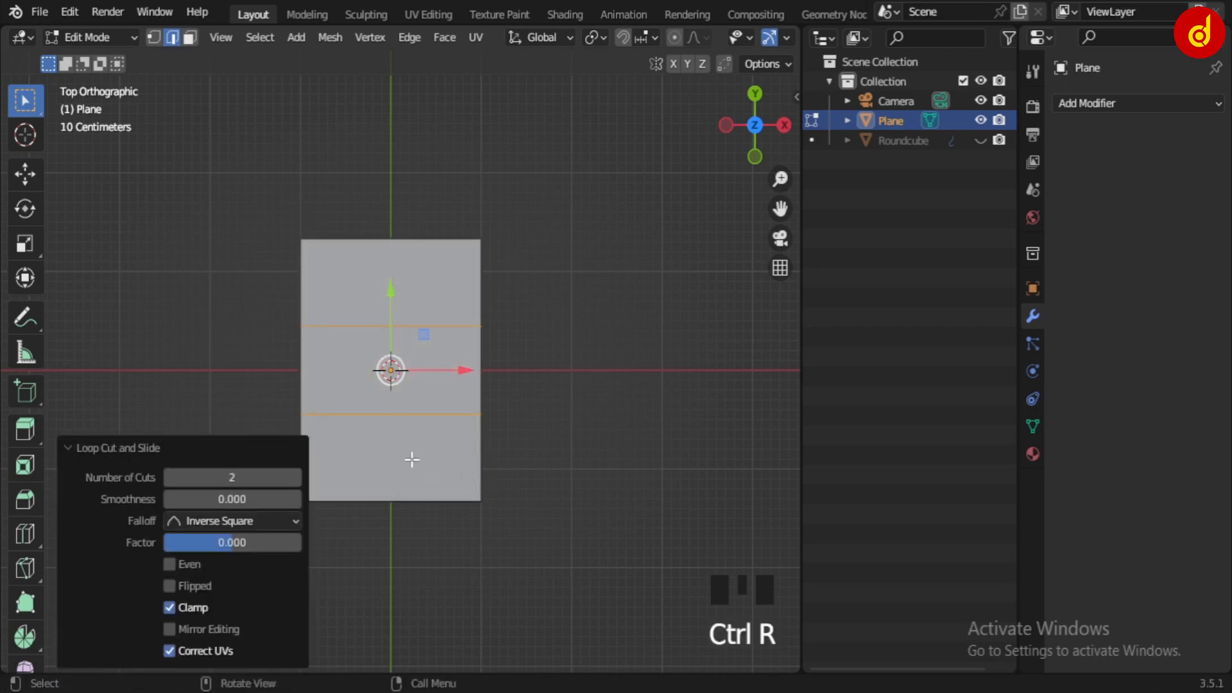
pyautogui.hotkey('ctrl', 'r')
pyautogui.click(404, 498)
pyautogui.rightClick(405, 498)
# Add a Subdivision Surface modifier to the plane with both viewport and render levels set to 3.
pyautogui.keyDown('shift'); pyautogui.moveTo(540, 520); pyautogui.dragTo(584, 523, button='middle'); pyautogui.keyUp('shift')
pyautogui.scroll(2, 636, 491)
pyautogui.click(1091, 104)
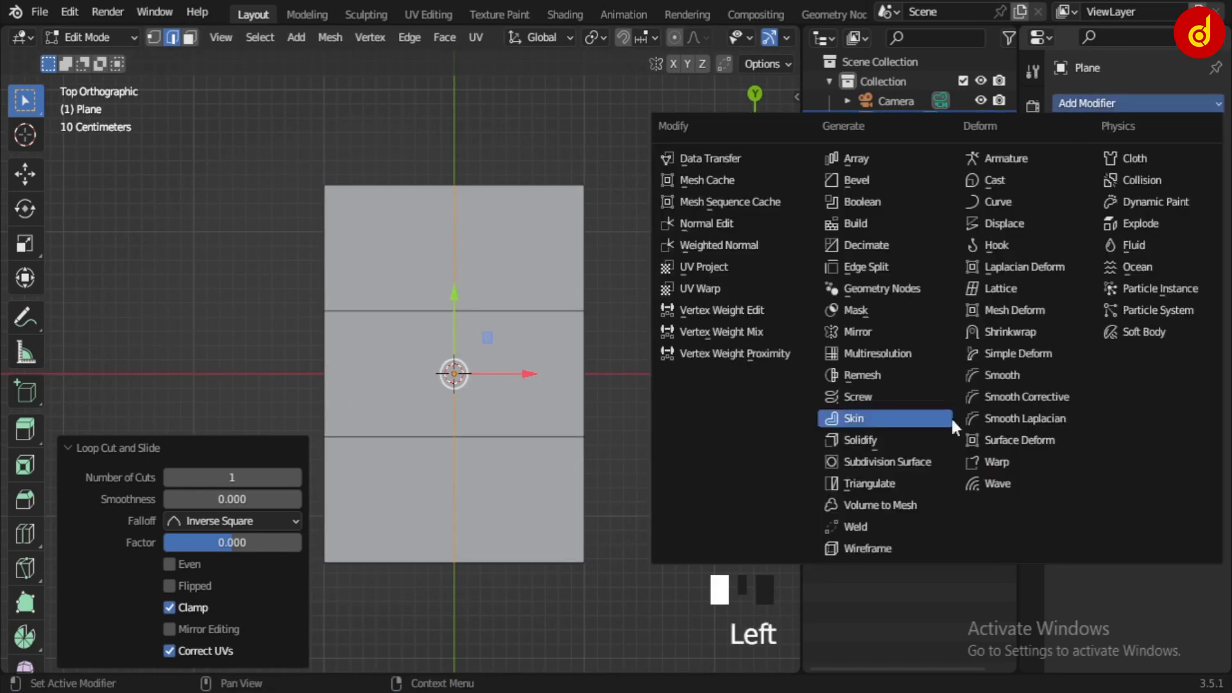
pyautogui.click(854, 539)
pyautogui.click(1195, 190)
pyautogui.click(1195, 190)
pyautogui.click(1195, 209)
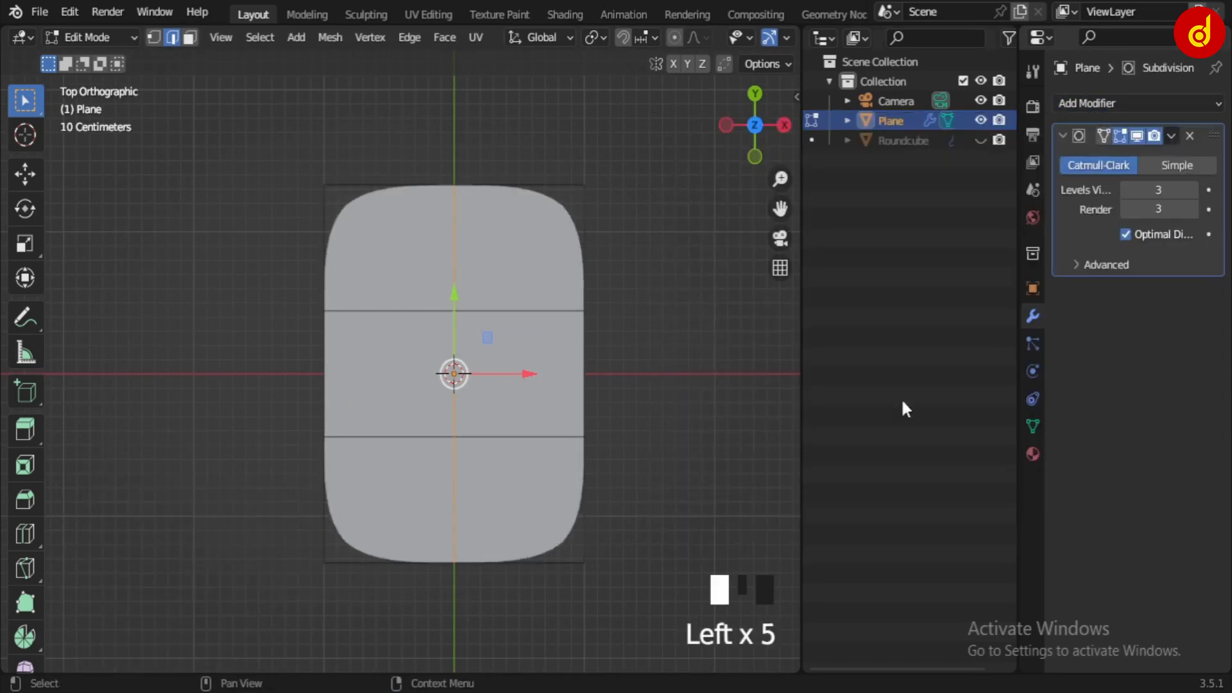
pyautogui.press('Tab')
pyautogui.press('Tab')
# In vertex selection, narrow the plane's lower end row by scaling it to about 0.63.
pyautogui.keyDown('shift'); pyautogui.moveTo(556, 498); pyautogui.dragTo(495, 457, button='middle'); pyautogui.keyUp('shift')
pyautogui.press('1')
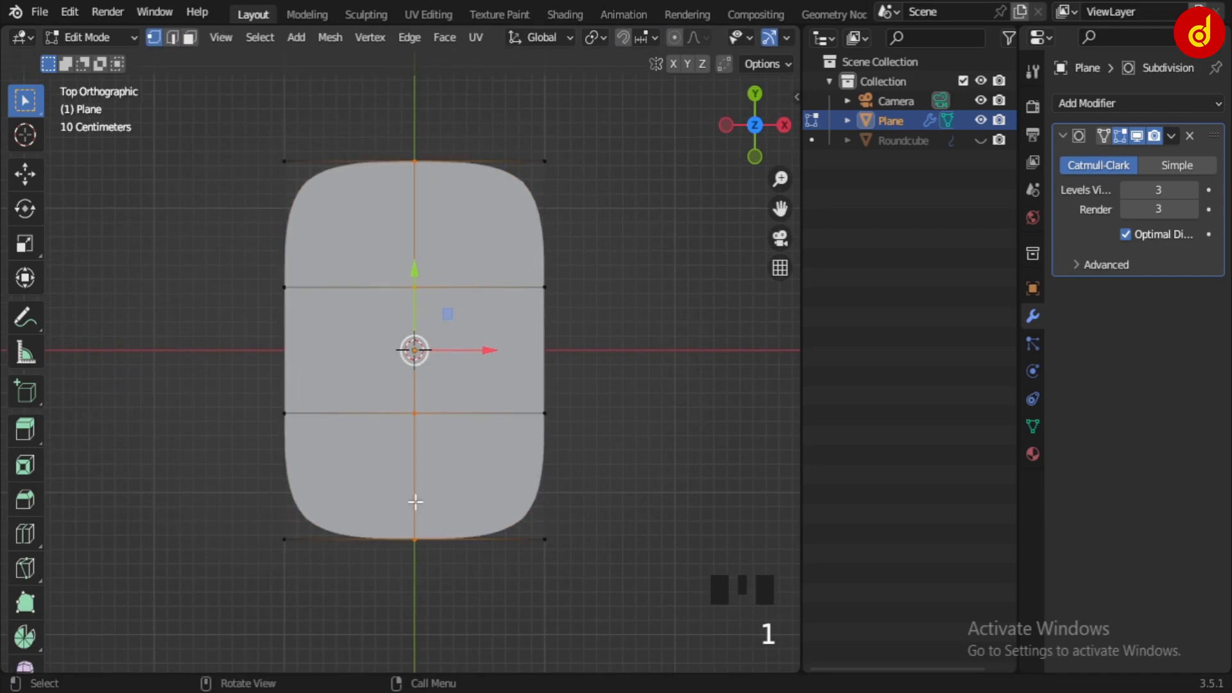
pyautogui.moveTo(269, 512); pyautogui.dragTo(599, 596)
pyautogui.press('s')
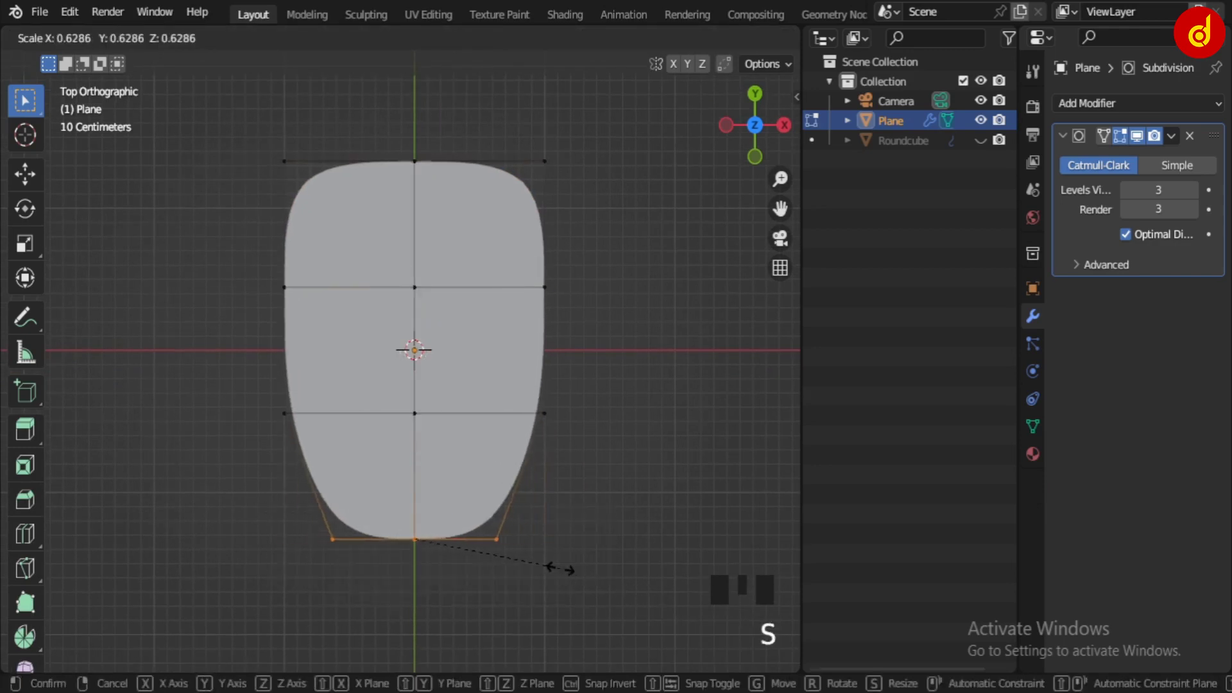
pyautogui.click(561, 568)
# Shrink the plane's upper end row and pull its middle vertex outward along Y to form a pointed tip.
pyautogui.moveTo(267, 129); pyautogui.dragTo(661, 267)
pyautogui.keyDown('shift'); pyautogui.moveTo(660, 267); pyautogui.dragTo(664, 303, button='middle'); pyautogui.keyUp('shift')
pyautogui.press('s')
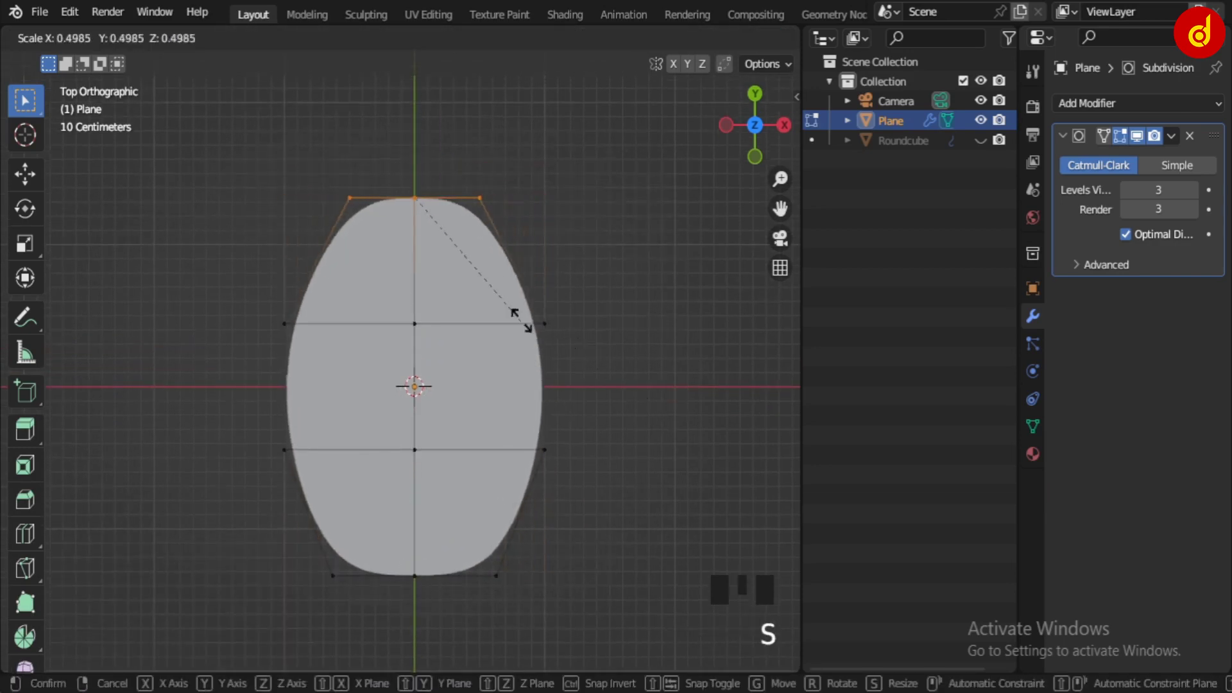
pyautogui.click(460, 252)
pyautogui.moveTo(416, 115); pyautogui.dragTo(419, 80)
pyautogui.click(644, 426)
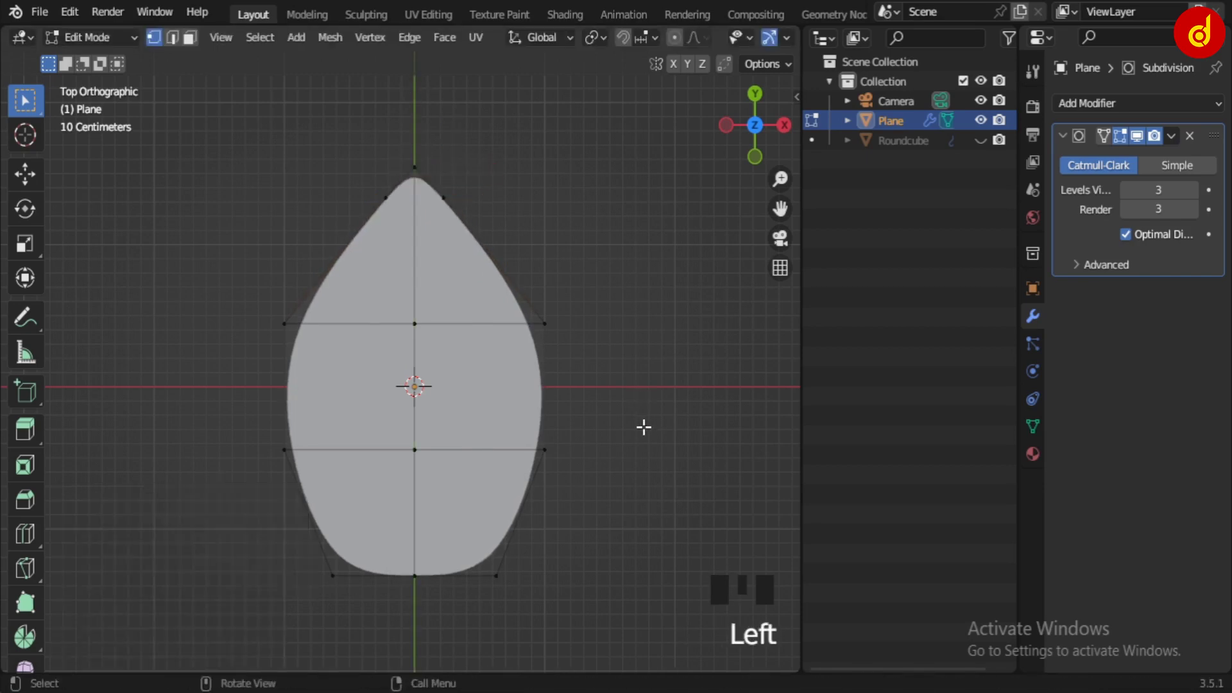
# Select the two middle faces and raise them along Z with smooth proportional editing to arch the leaf shape.
pyautogui.press('Tab')
pyautogui.press('Tab')
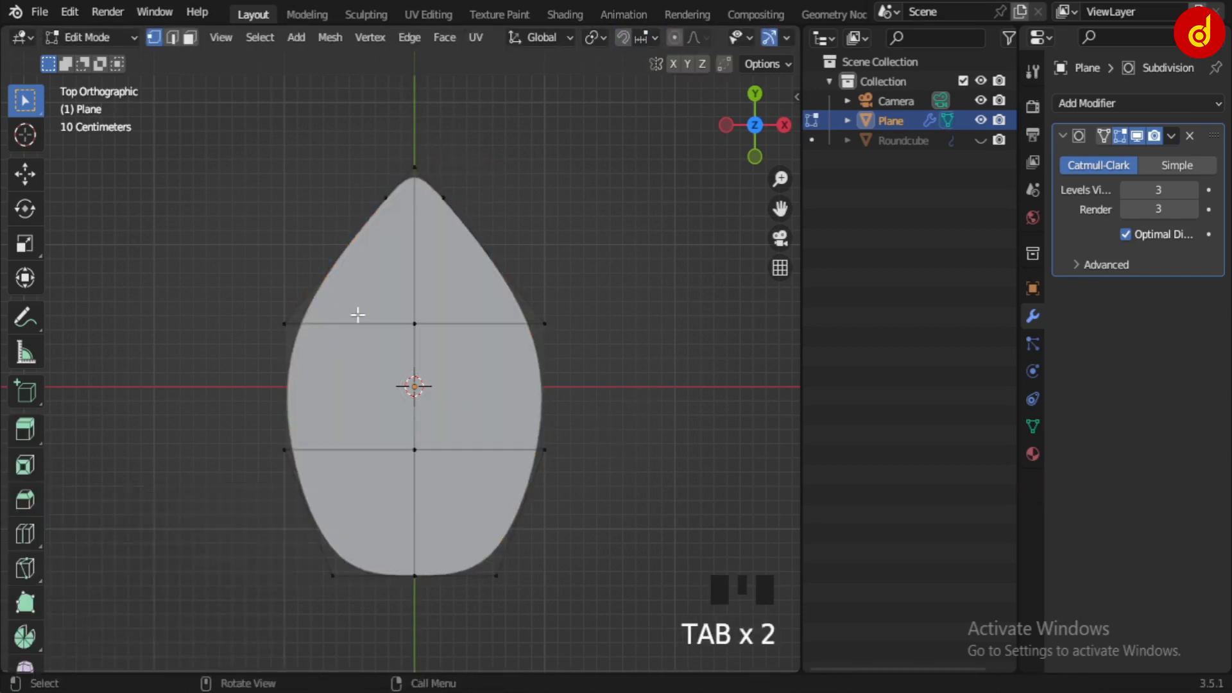
pyautogui.moveTo(243, 282); pyautogui.dragTo(665, 377)
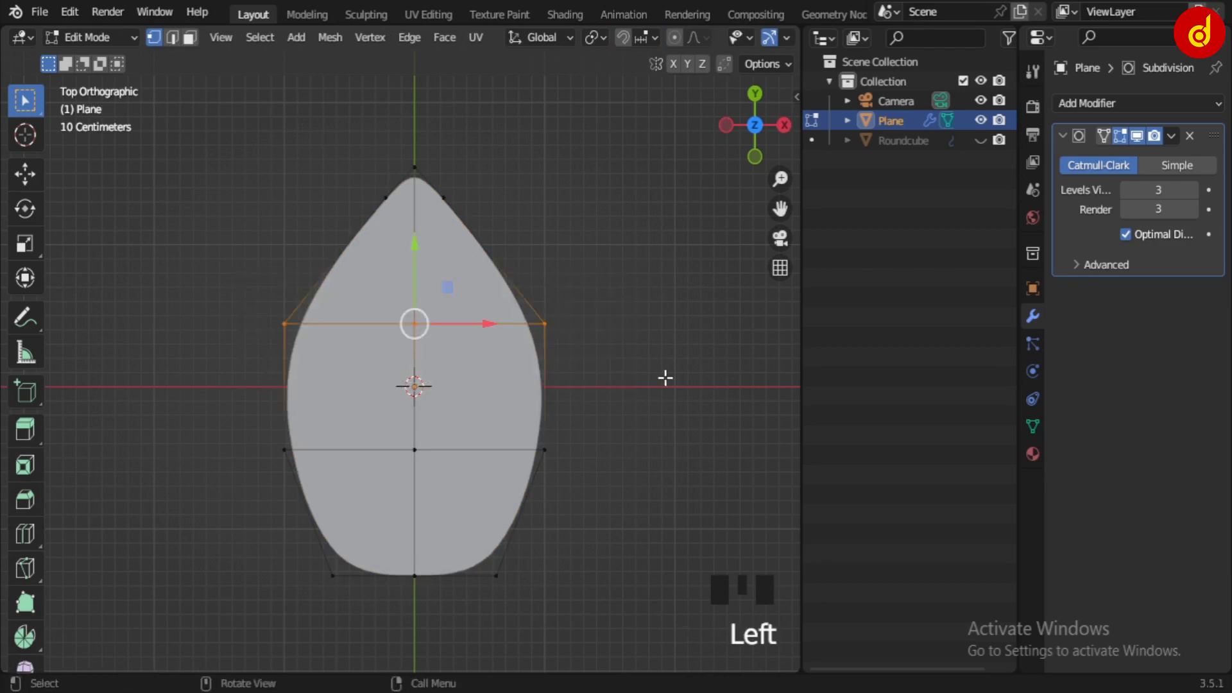
pyautogui.click(494, 405)
pyautogui.keyDown('shift'); pyautogui.click(349, 385); pyautogui.keyUp('shift')
pyautogui.press('KP_3')
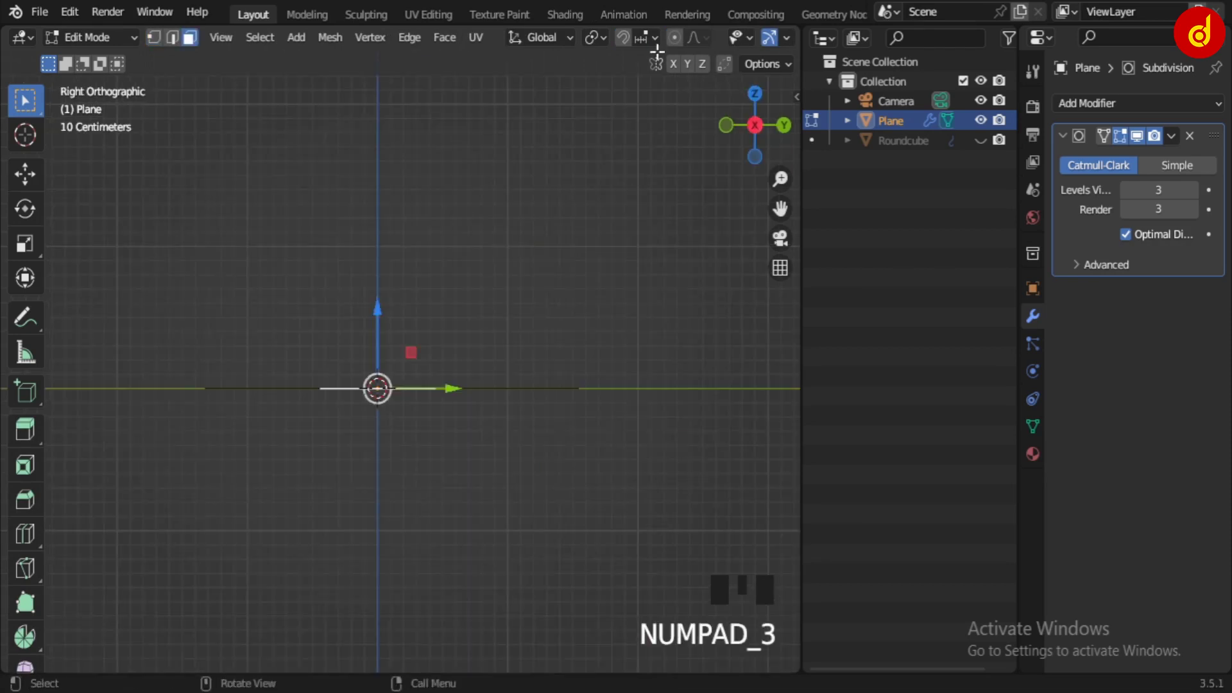
pyautogui.press('g')
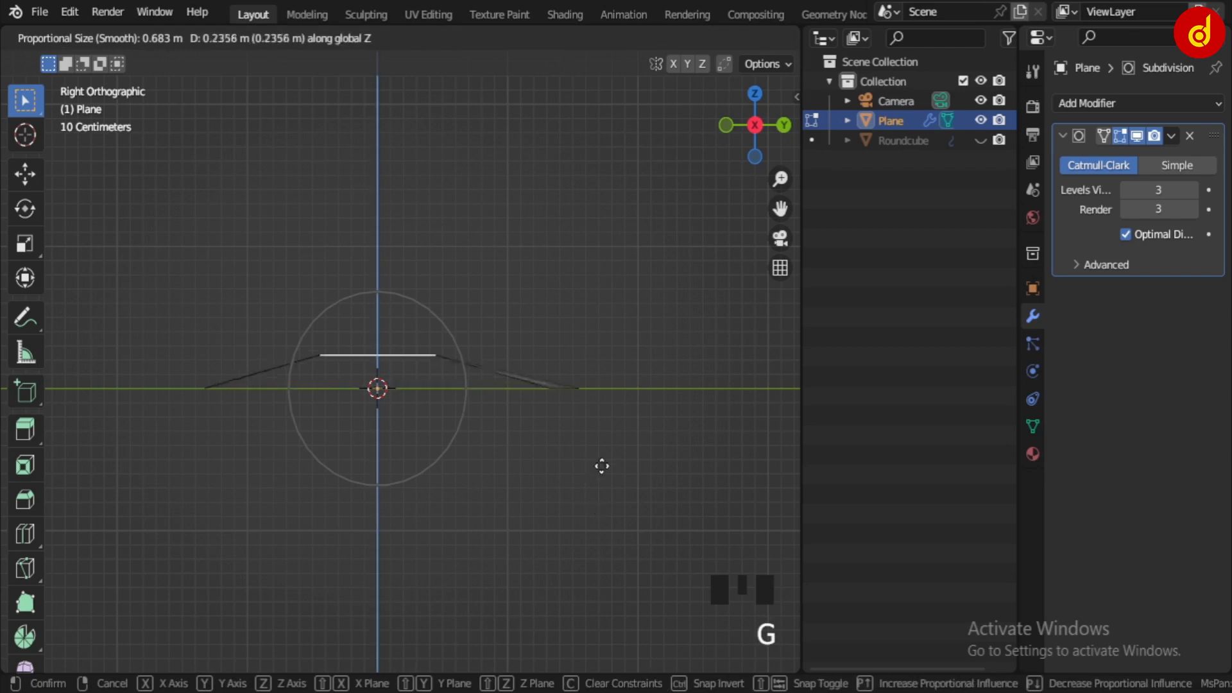
pyautogui.click(586, 432)
pyautogui.press('Tab')
pyautogui.moveTo(586, 432); pyautogui.dragTo(473, 446, button='middle')
pyautogui.scroll(3, 556, 562)
pyautogui.press('Tab')
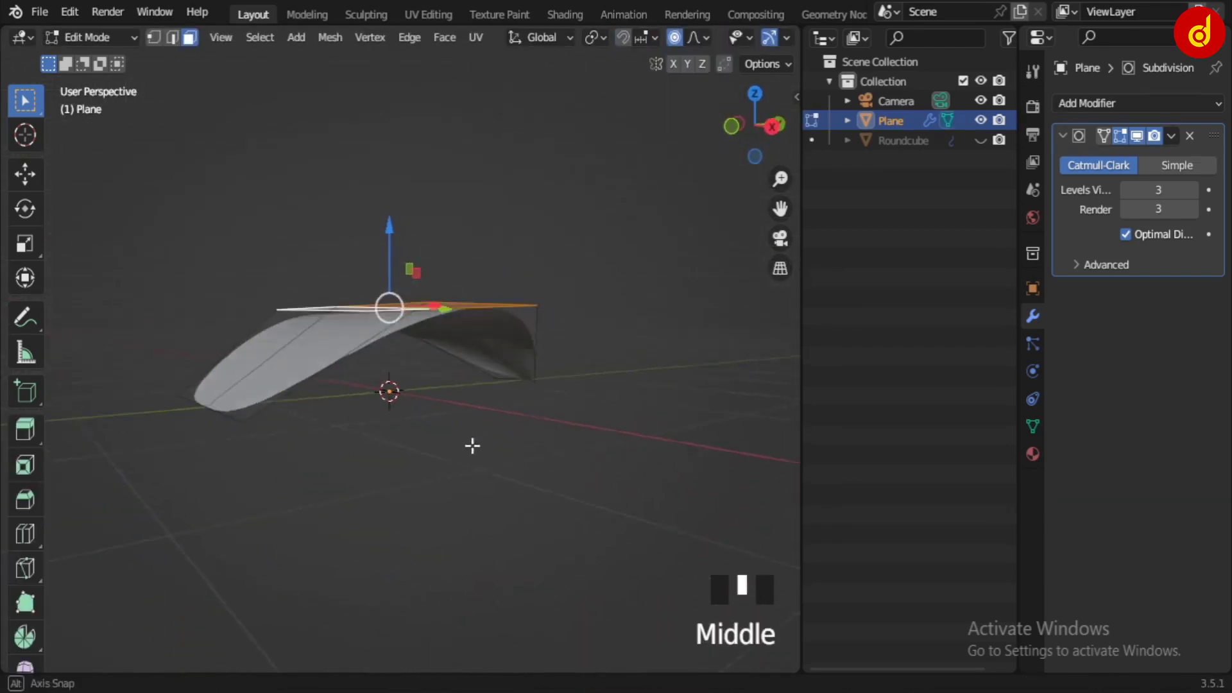
# Select the whole mesh and extrude its faces along normals by about -0.29 m to thicken the arched shape.
pyautogui.press('a')
pyautogui.press('a')
pyautogui.press('q')
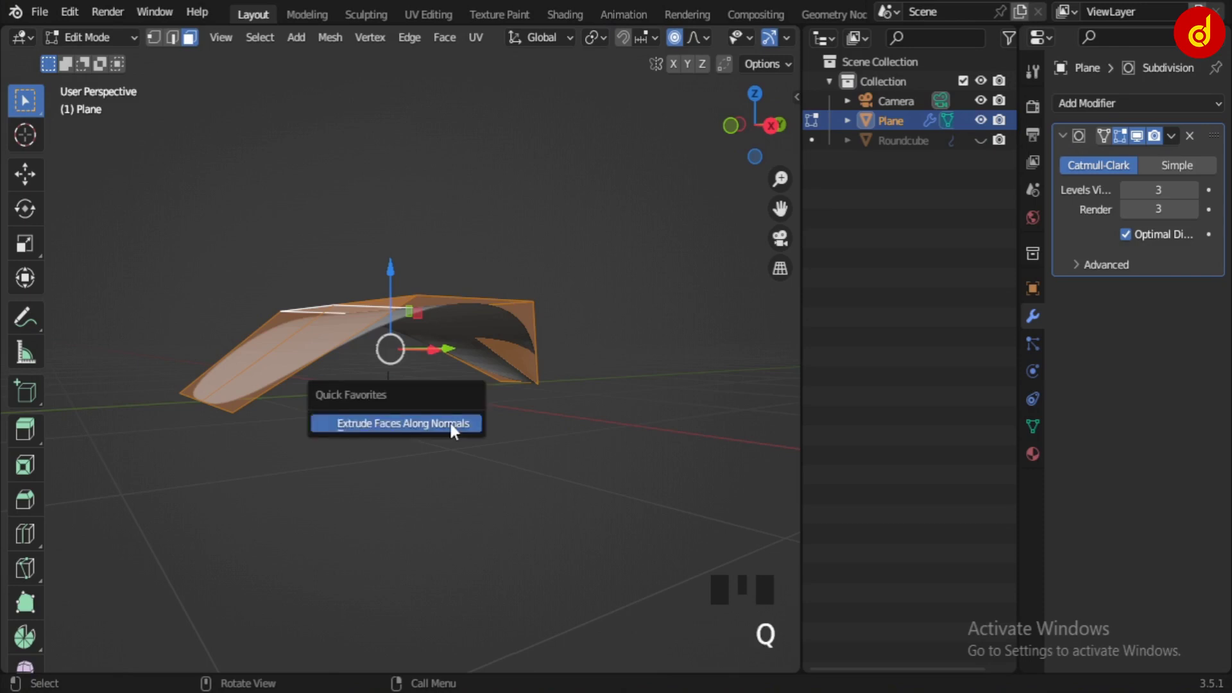
pyautogui.click(449, 423)
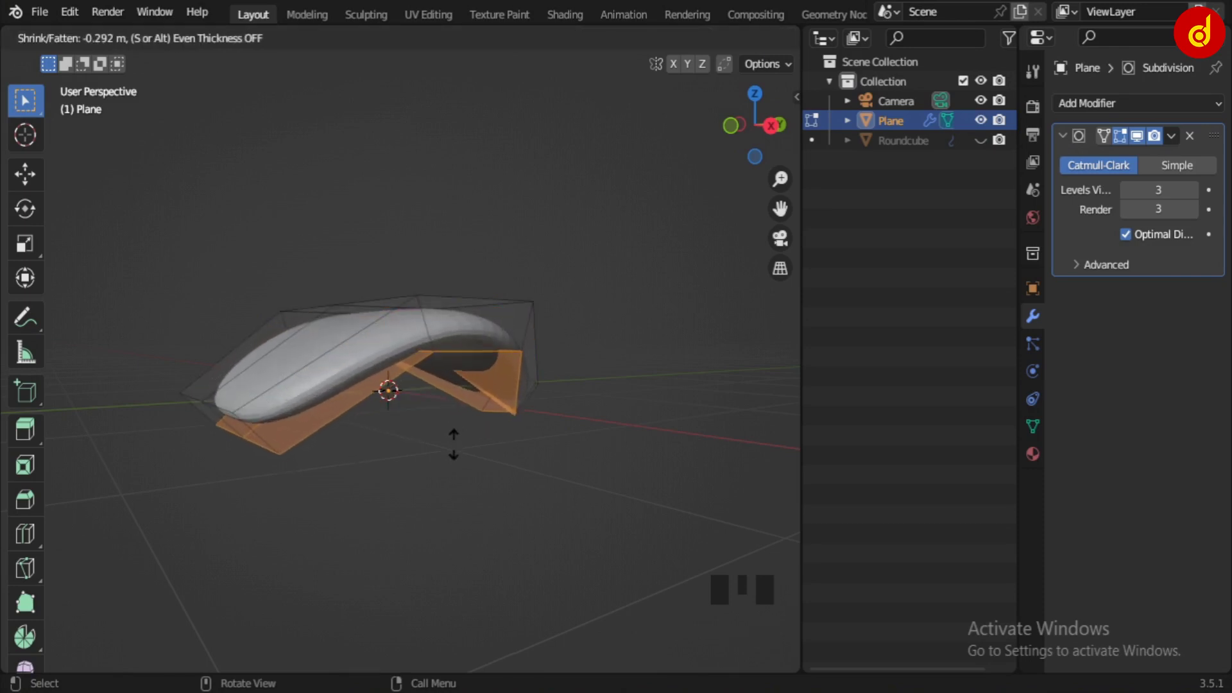
pyautogui.click(454, 444)
pyautogui.press('Tab')
pyautogui.moveTo(454, 446); pyautogui.dragTo(448, 495, button='middle')
# Select the lengthwise centre edges on top, apply the object's scale, and bevel the edges 0.121 m wide with 2 segments.
pyautogui.press('KP_7')
pyautogui.press('Tab')
pyautogui.press('2')
pyautogui.click(312, 428)
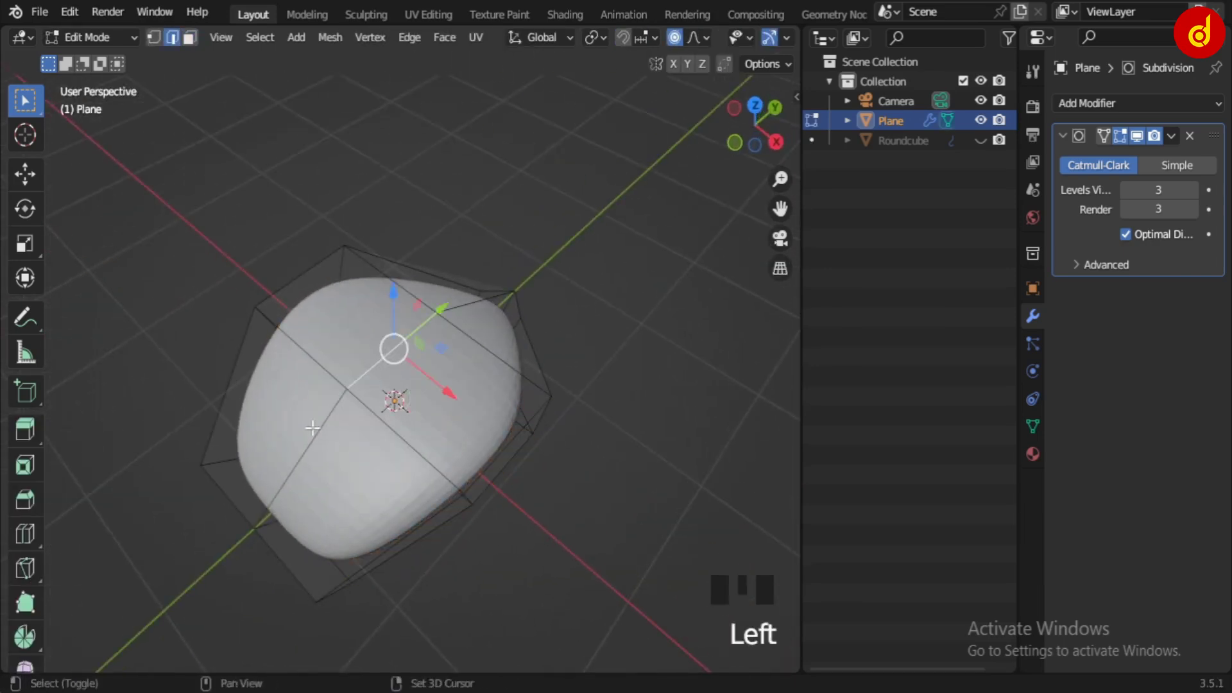
pyautogui.moveTo(378, 514); pyautogui.dragTo(408, 474, button='middle')
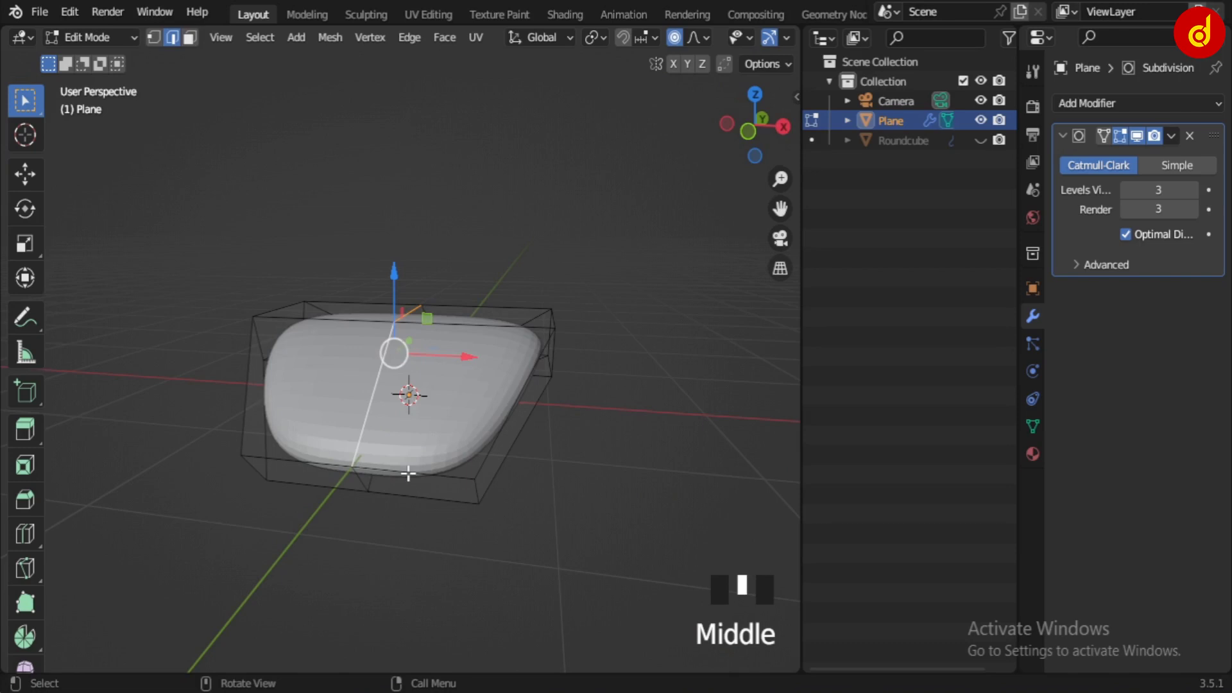
pyautogui.press('Tab')
pyautogui.hotkey('ctrl', 'a')
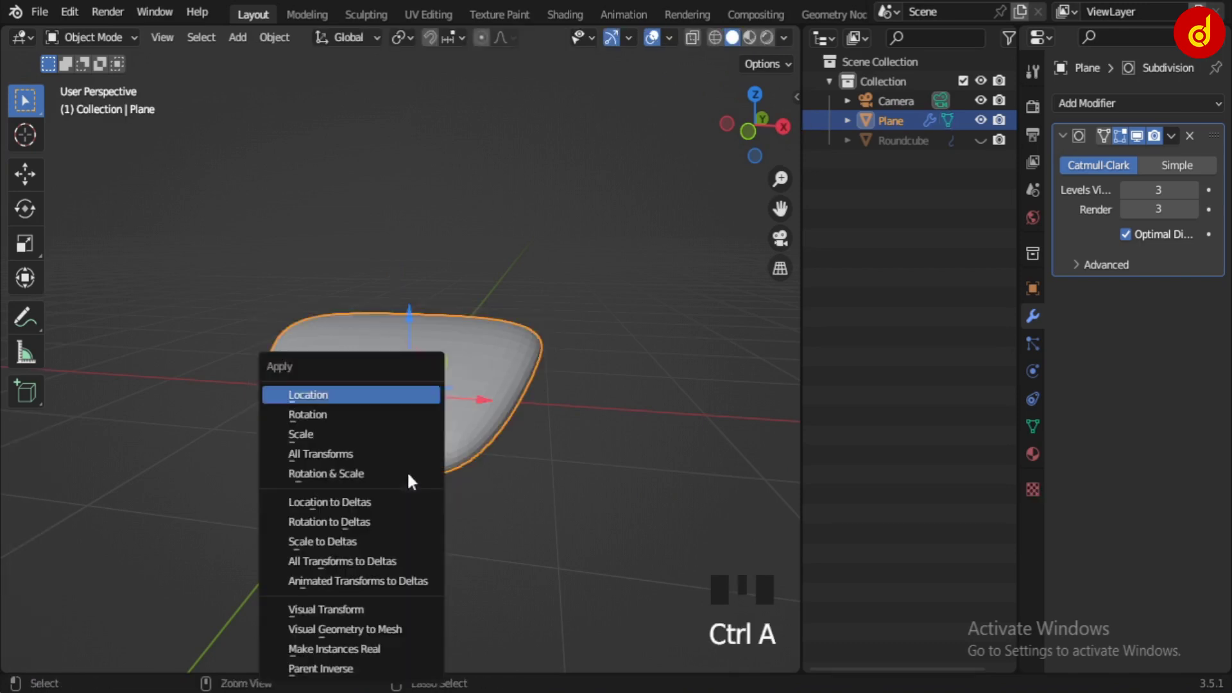
pyautogui.click(363, 429)
pyautogui.moveTo(363, 428); pyautogui.dragTo(429, 448, button='middle')
pyautogui.press('Tab')
pyautogui.hotkey('ctrl', 'b')
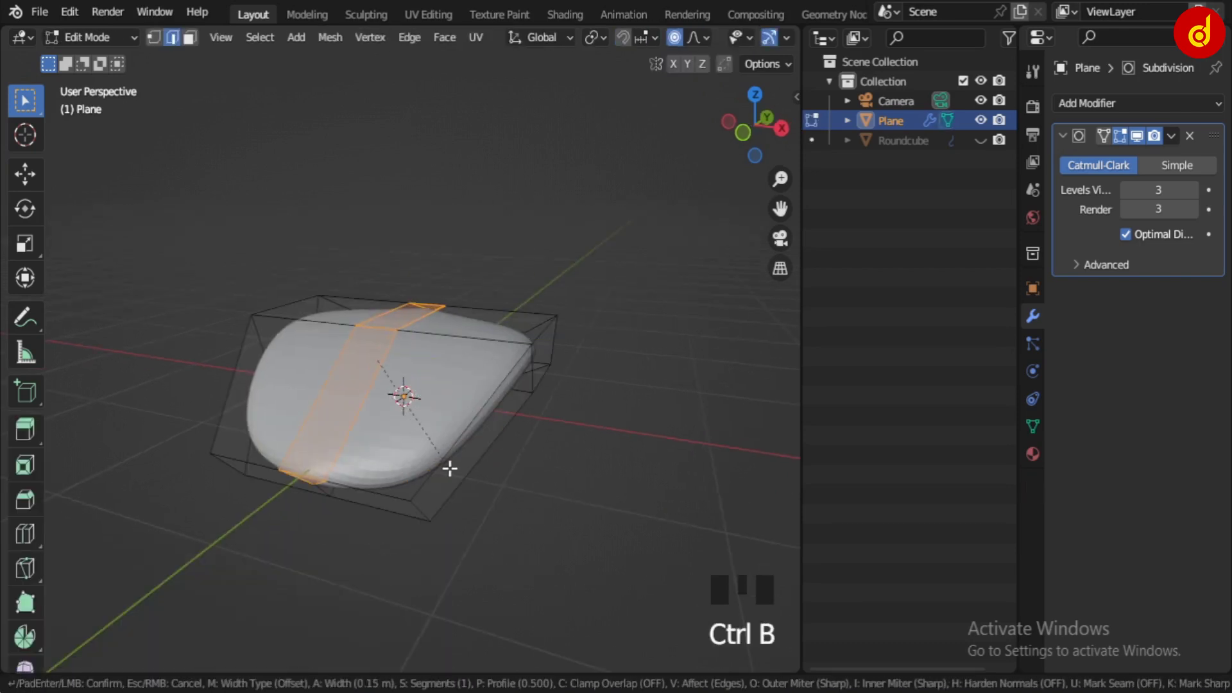
pyautogui.click(450, 461)
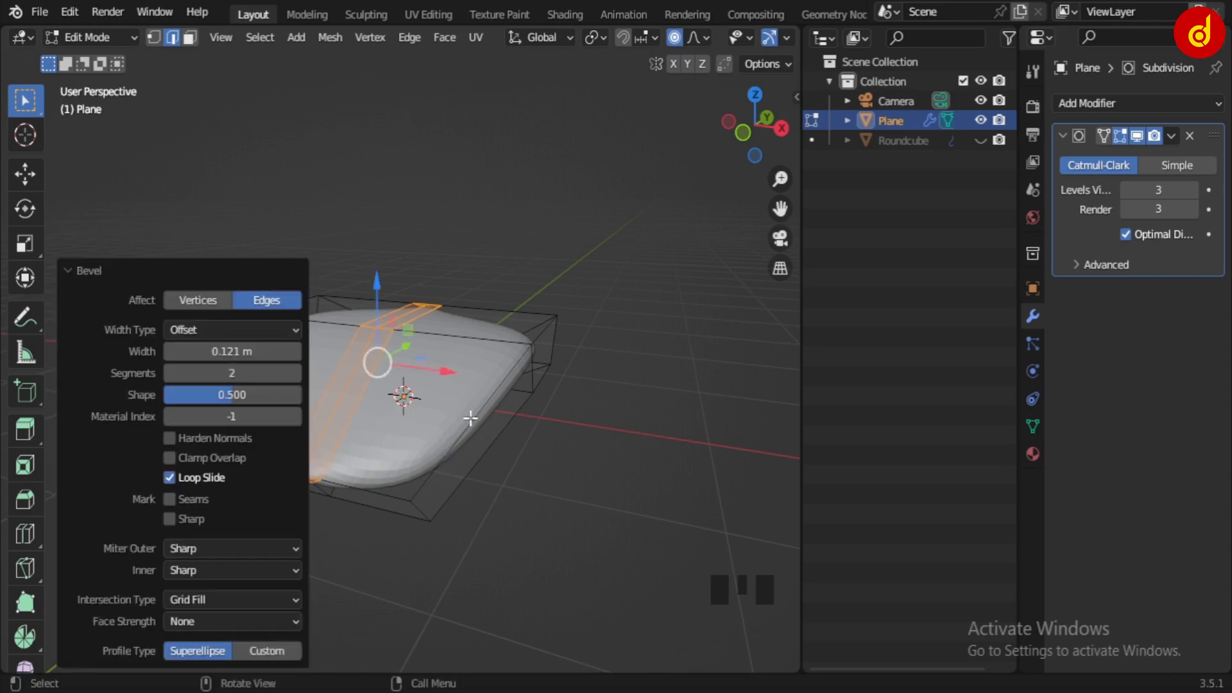
# Slide the vertex where the bevel ends toward the pointed tip by a factor of about 0.79.
pyautogui.scroll(3, 445, 412)
pyautogui.moveTo(507, 372); pyautogui.dragTo(476, 456, button='middle')
pyautogui.press('1')
pyautogui.click(491, 385)
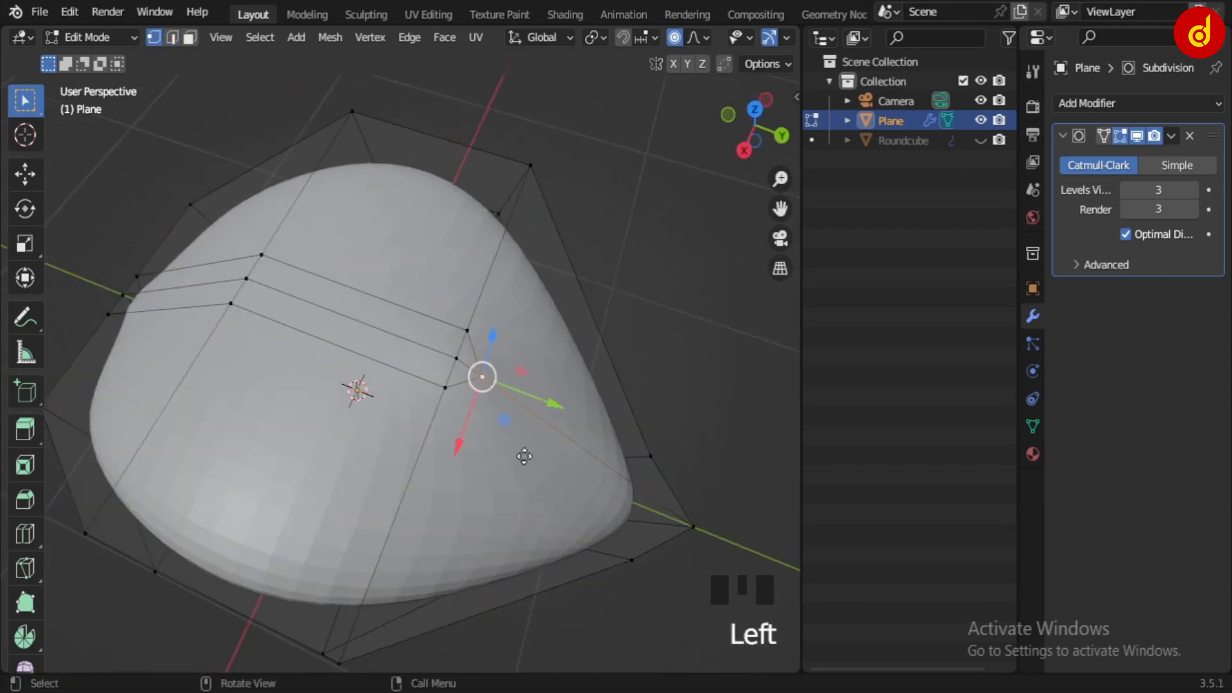
pyautogui.press('g')
pyautogui.press('Escape')
pyautogui.press('g')
pyautogui.press('g')
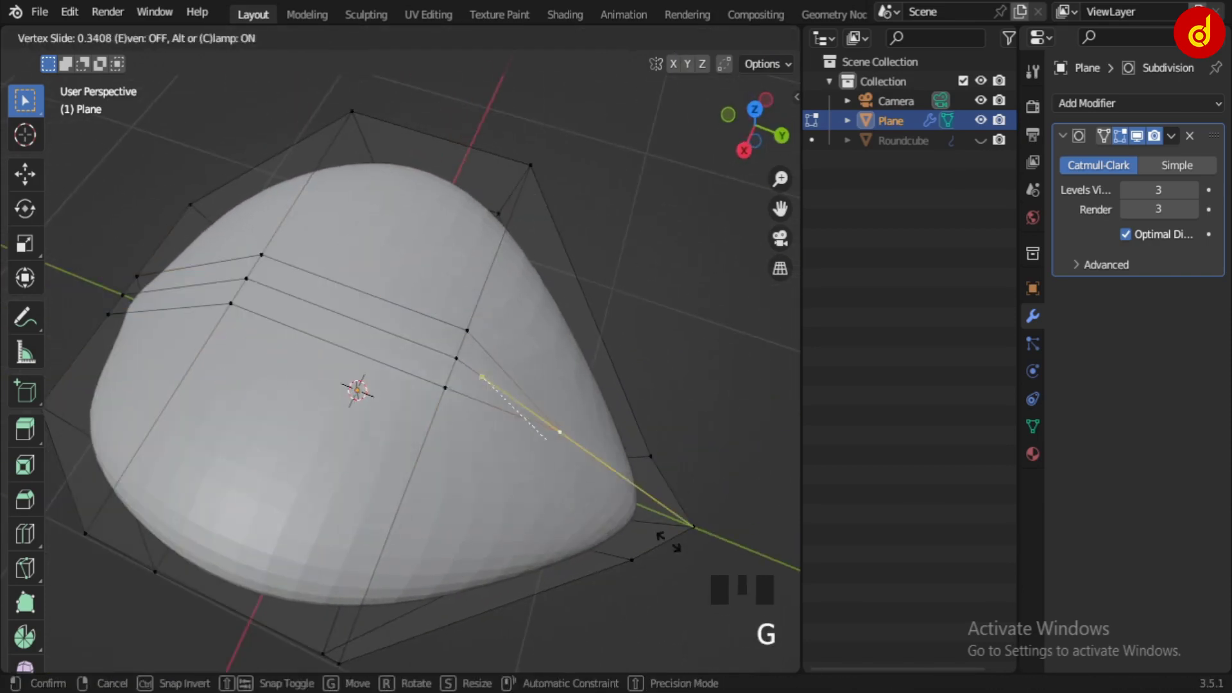
pyautogui.click(654, 498)
# Lower the middle edges of the bevelled strip by about 0.155 m along Z to form a lengthwise groove.
pyautogui.moveTo(652, 498); pyautogui.dragTo(495, 267, button='middle')
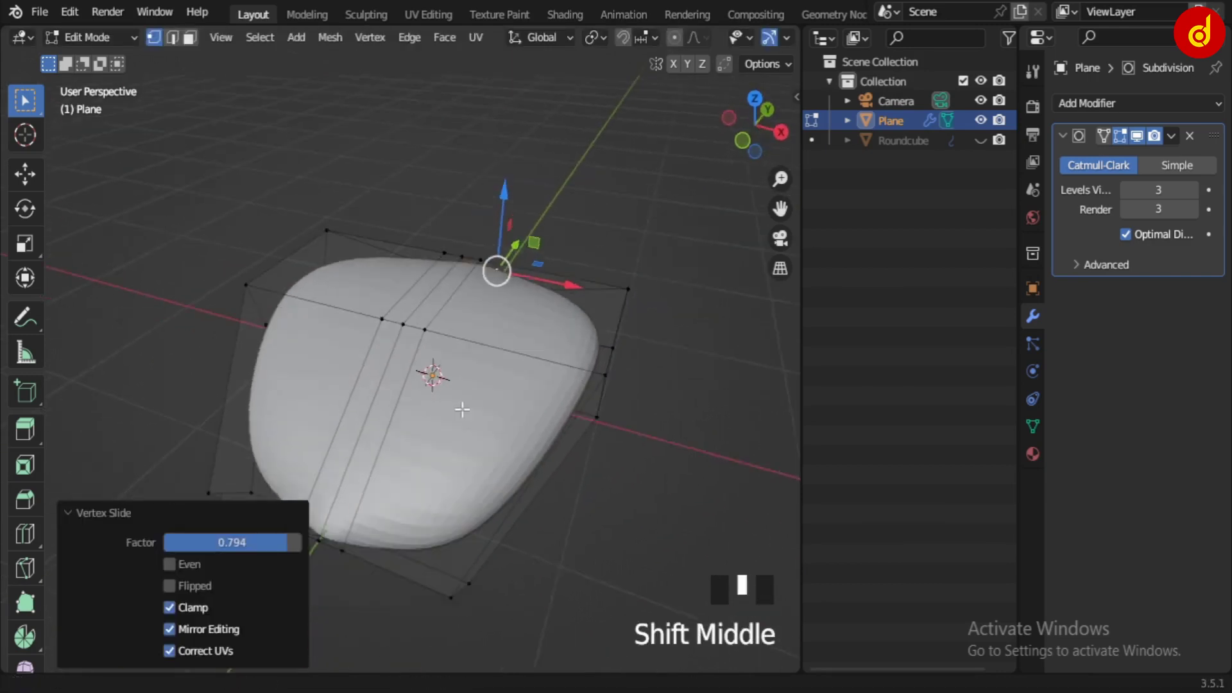
pyautogui.press('2')
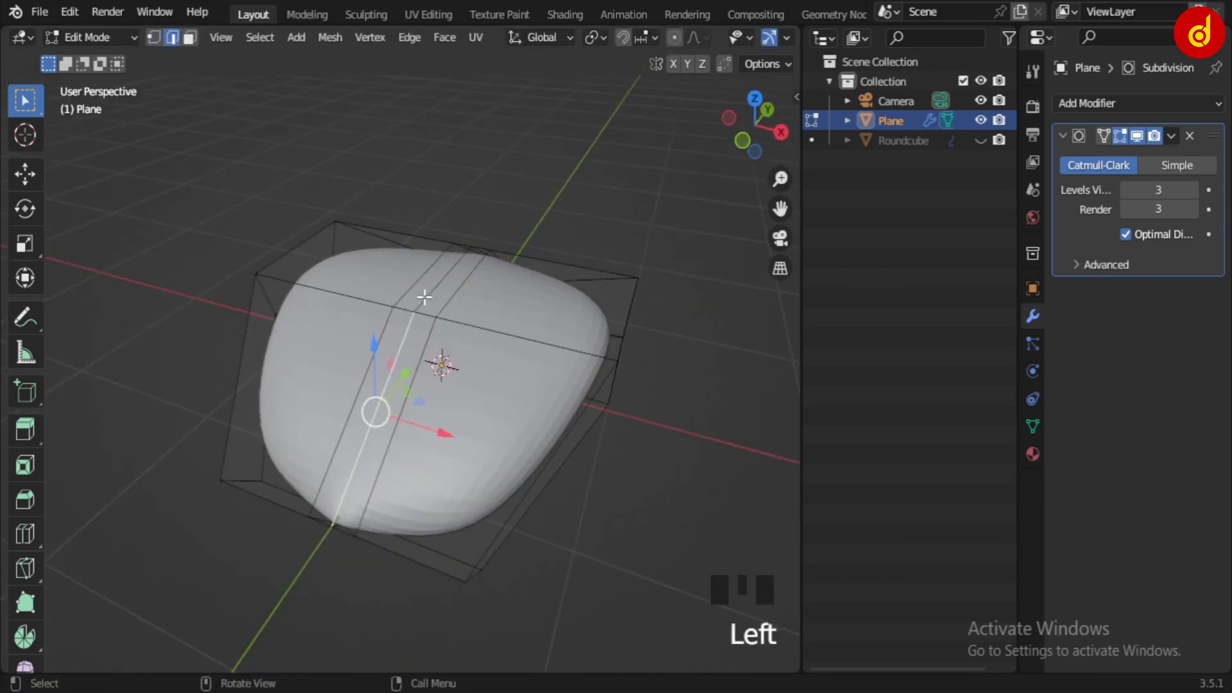
pyautogui.moveTo(414, 260); pyautogui.dragTo(420, 296)
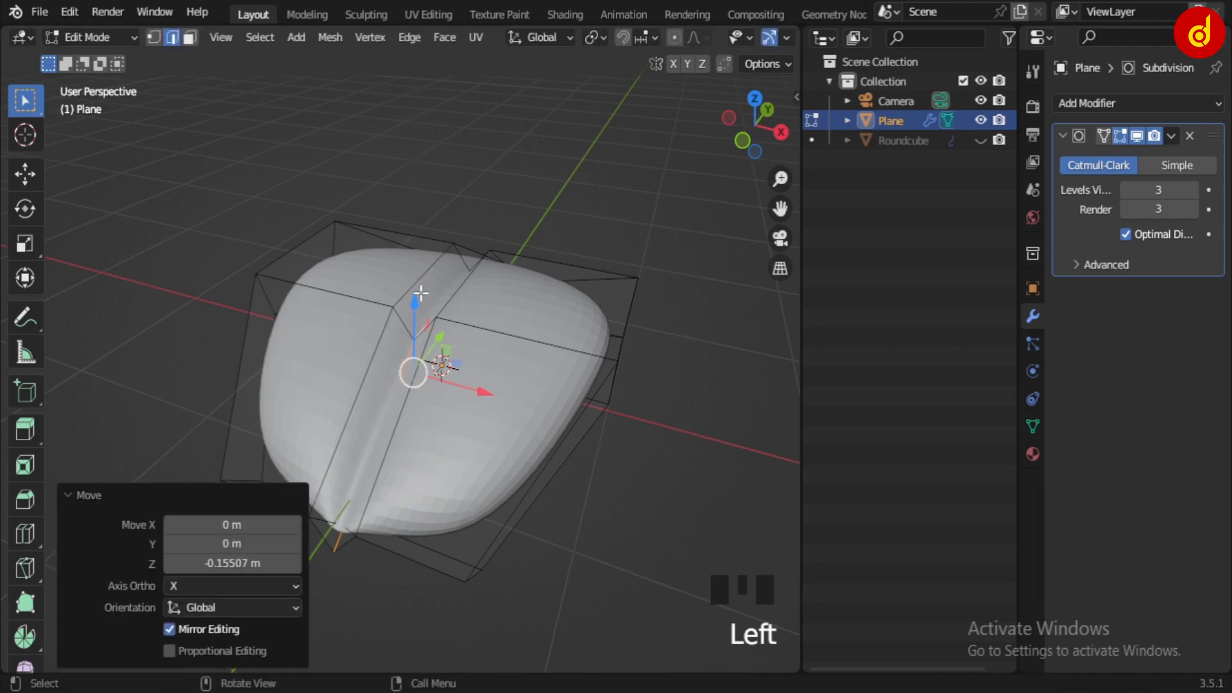
# Inspect the grooved shape in Object Mode and turn on Cavity in the viewport shading.
pyautogui.press('Tab')
pyautogui.moveTo(425, 426); pyautogui.dragTo(464, 363, button='middle')
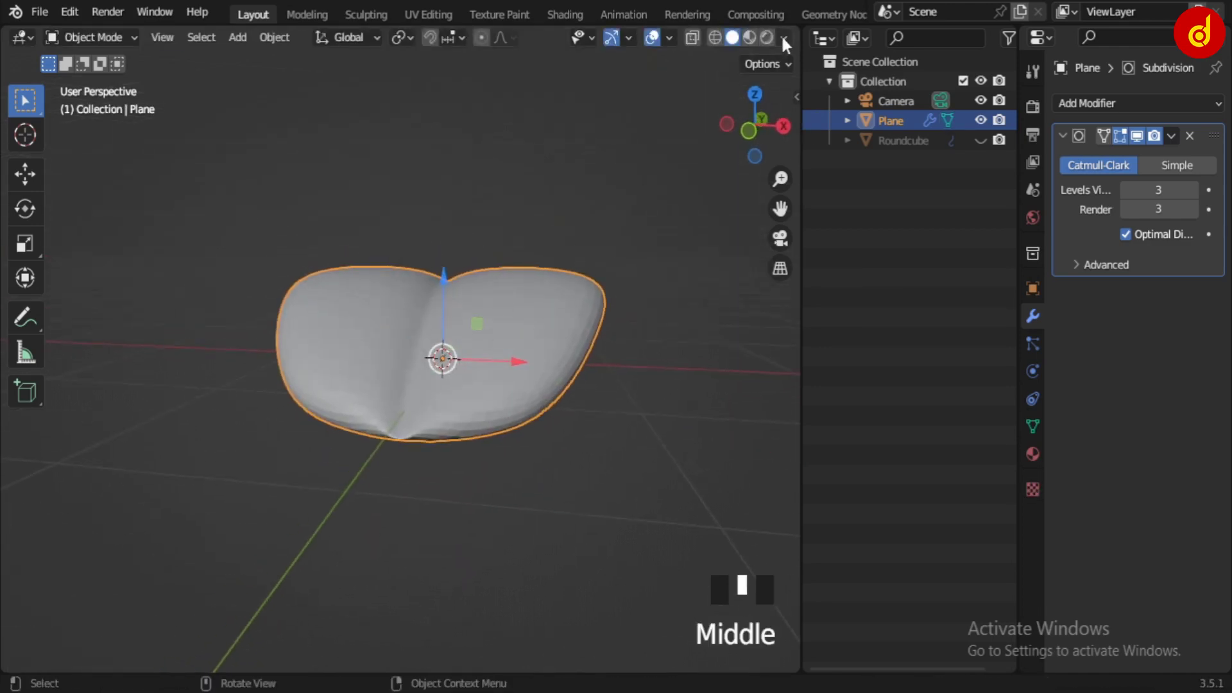
pyautogui.click(784, 38)
pyautogui.click(680, 480)
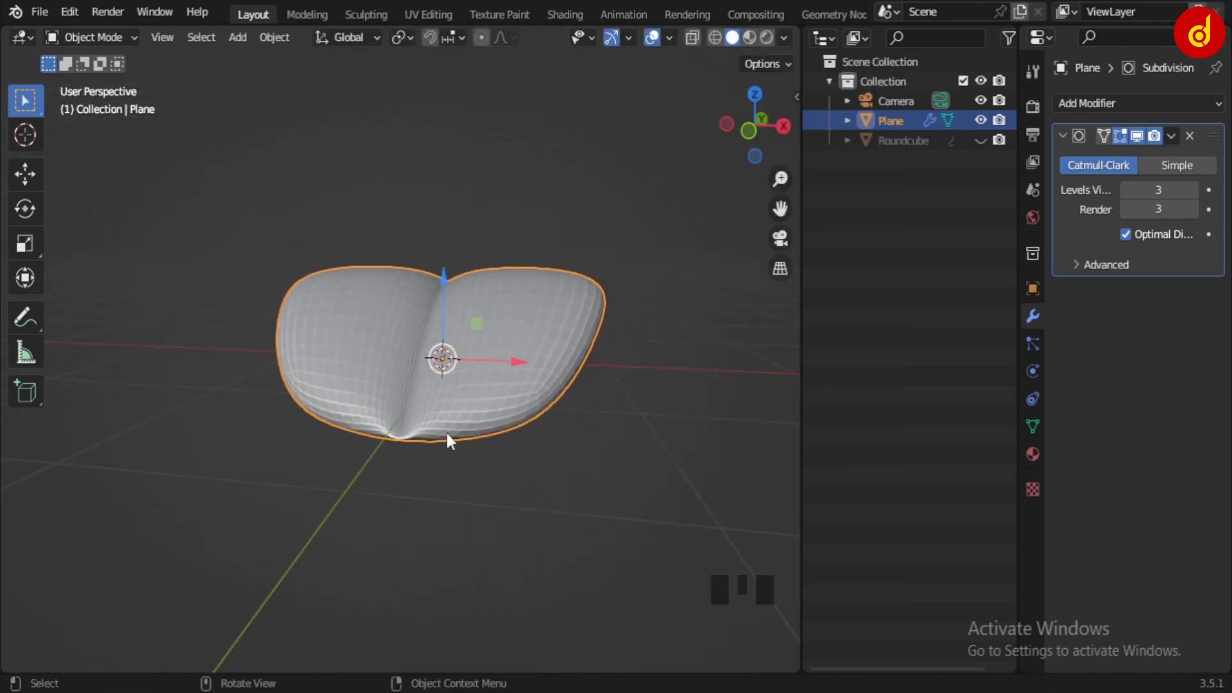
# Try to lower the vertex under the groove at the blunt end by about 0.12 m along Z.
pyautogui.press('Tab')
pyautogui.moveTo(440, 471)
pyautogui.mouseDown(button='middle')
pyautogui.moveTo(434, 407)
pyautogui.moveTo(411, 421)
pyautogui.mouseUp(button='middle')
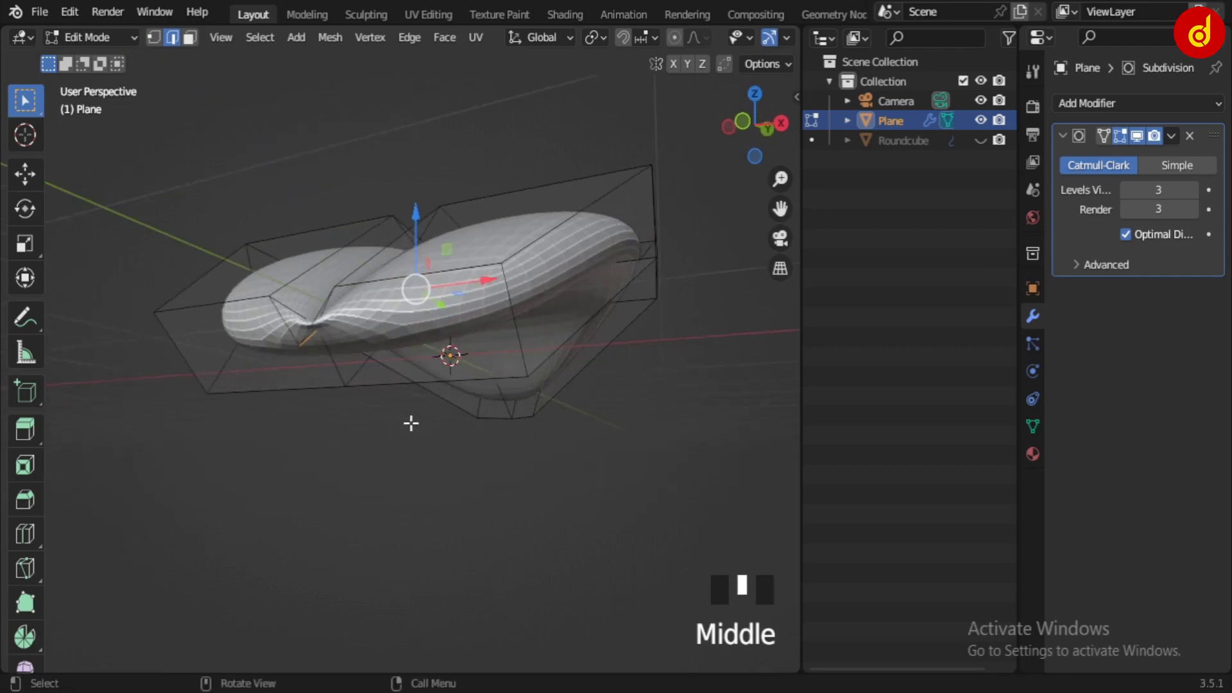
pyautogui.hotkey('ctrl', 'z')
pyautogui.hotkey('ctrl', 'z')
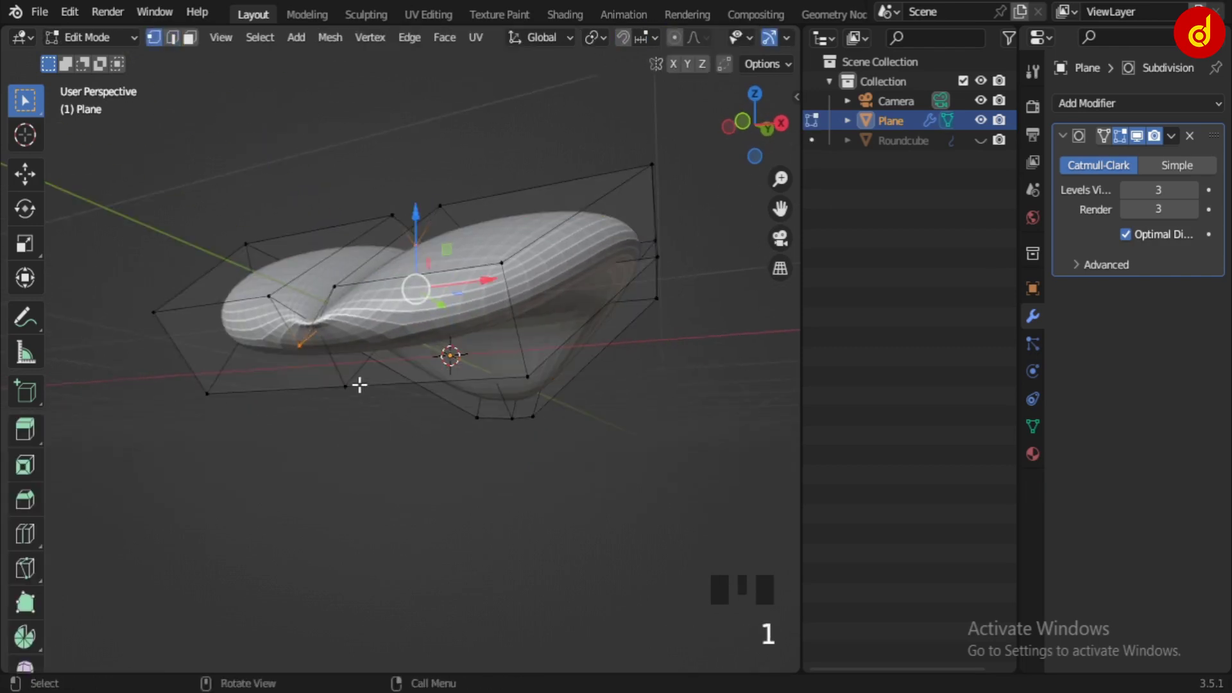
pyautogui.moveTo(336, 363); pyautogui.dragTo(306, 370, button='middle')
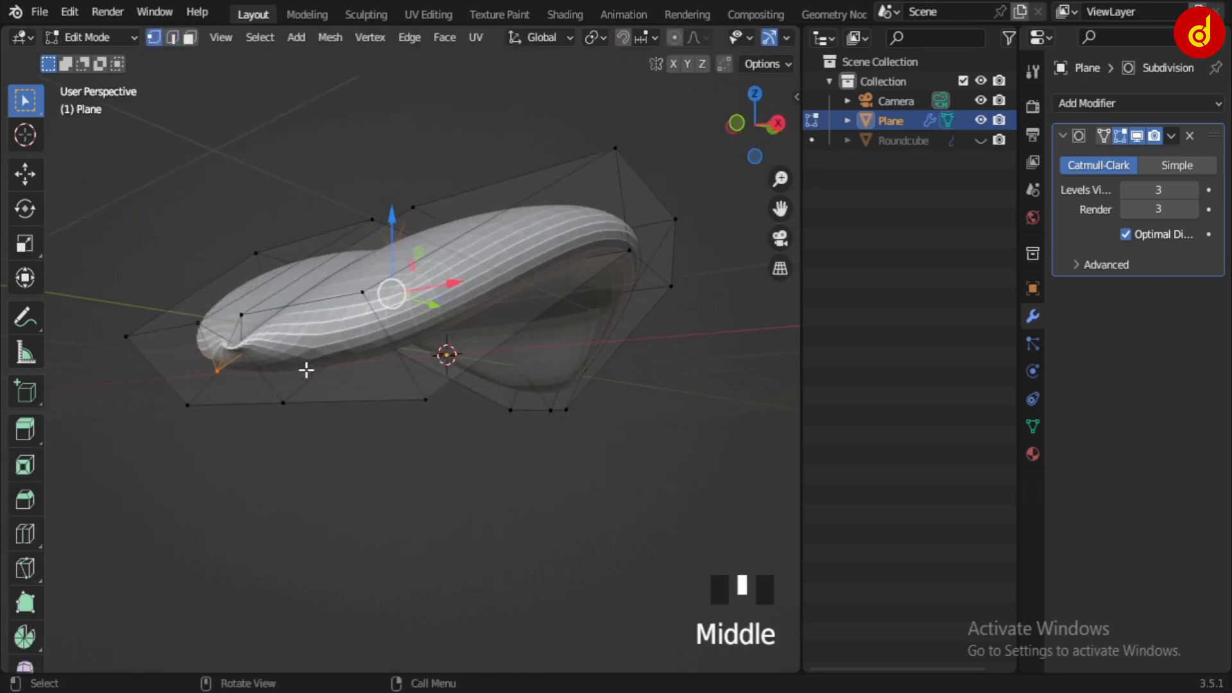
pyautogui.hotkey('alt', 'z')
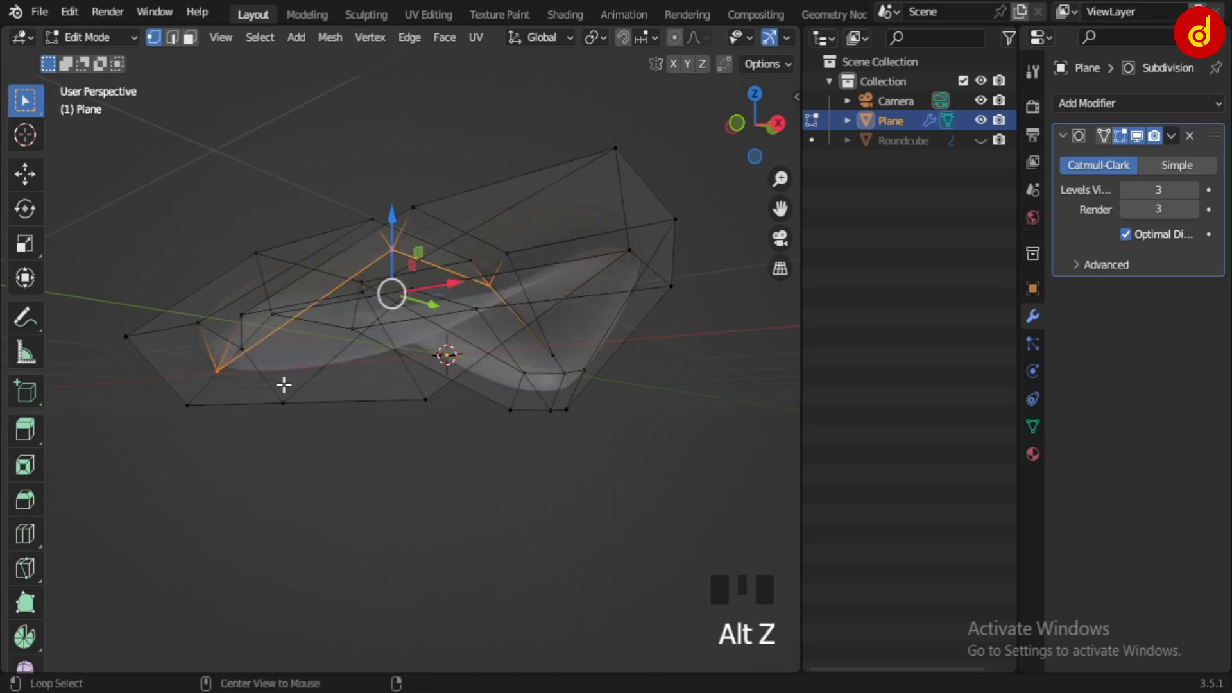
pyautogui.click(254, 353)
pyautogui.moveTo(253, 377); pyautogui.dragTo(311, 421, button='middle')
pyautogui.moveTo(274, 286); pyautogui.dragTo(284, 334)
pyautogui.hotkey('alt', 'z')
pyautogui.moveTo(396, 486); pyautogui.dragTo(464, 465, button='middle')
pyautogui.scroll(2, 464, 465)
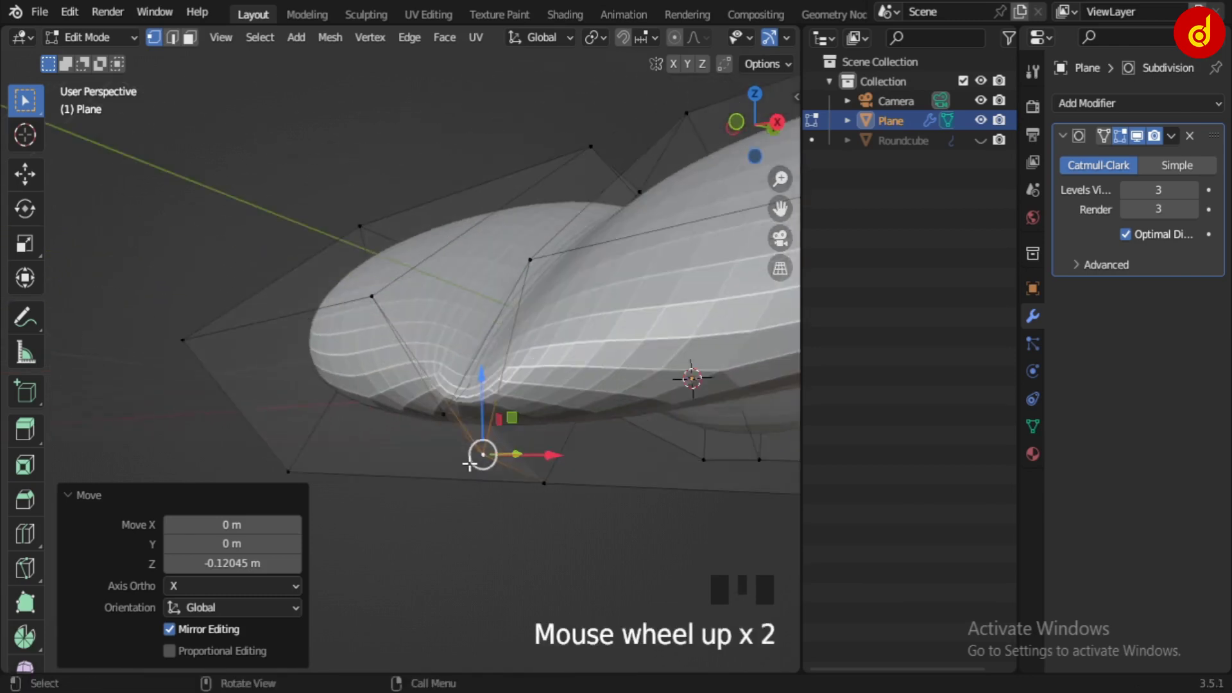
pyautogui.hotkey('ctrl', 'z')
# Hide the subdivision in the viewport and raise the groove's outer vertex at the blunt end along Z.
pyautogui.click(1137, 135)
pyautogui.moveTo(565, 410); pyautogui.dragTo(543, 451, button='middle')
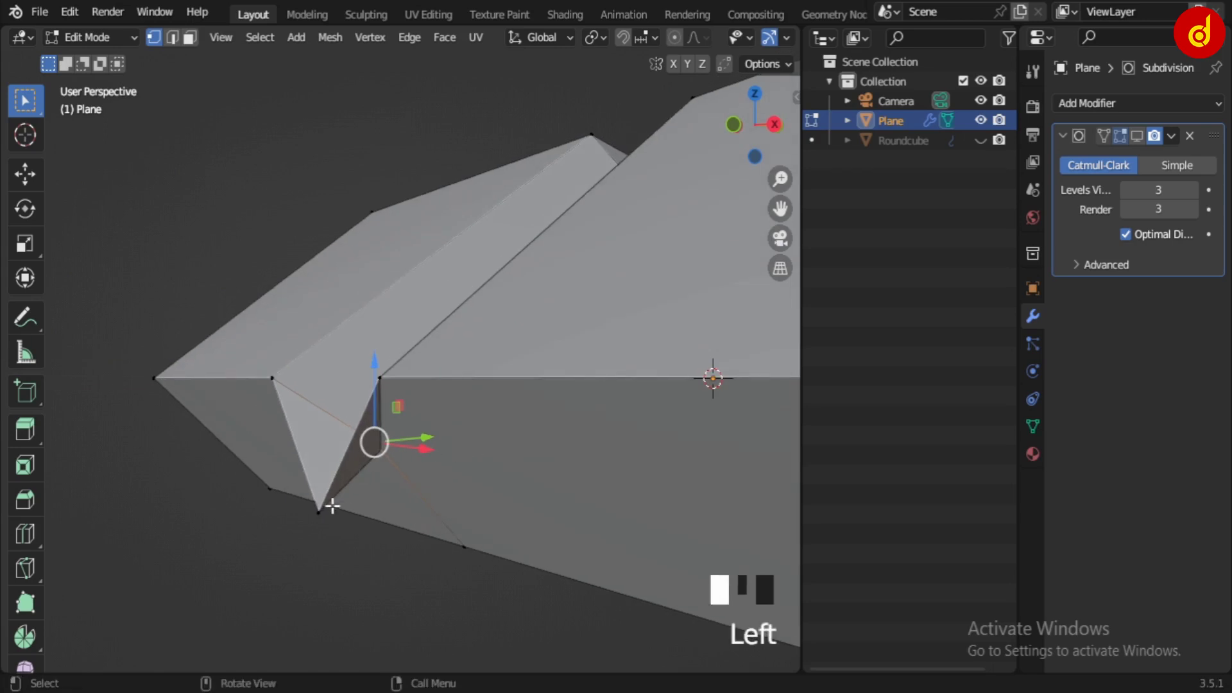
pyautogui.moveTo(386, 500); pyautogui.dragTo(397, 444)
pyautogui.moveTo(347, 443); pyautogui.dragTo(357, 316)
pyautogui.moveTo(456, 449); pyautogui.dragTo(441, 272, button='middle')
# Slide the vertex behind the groove's blunt end down along its edge, close to the bottom rim.
pyautogui.click(440, 272)
pyautogui.press('g')
pyautogui.press('g')
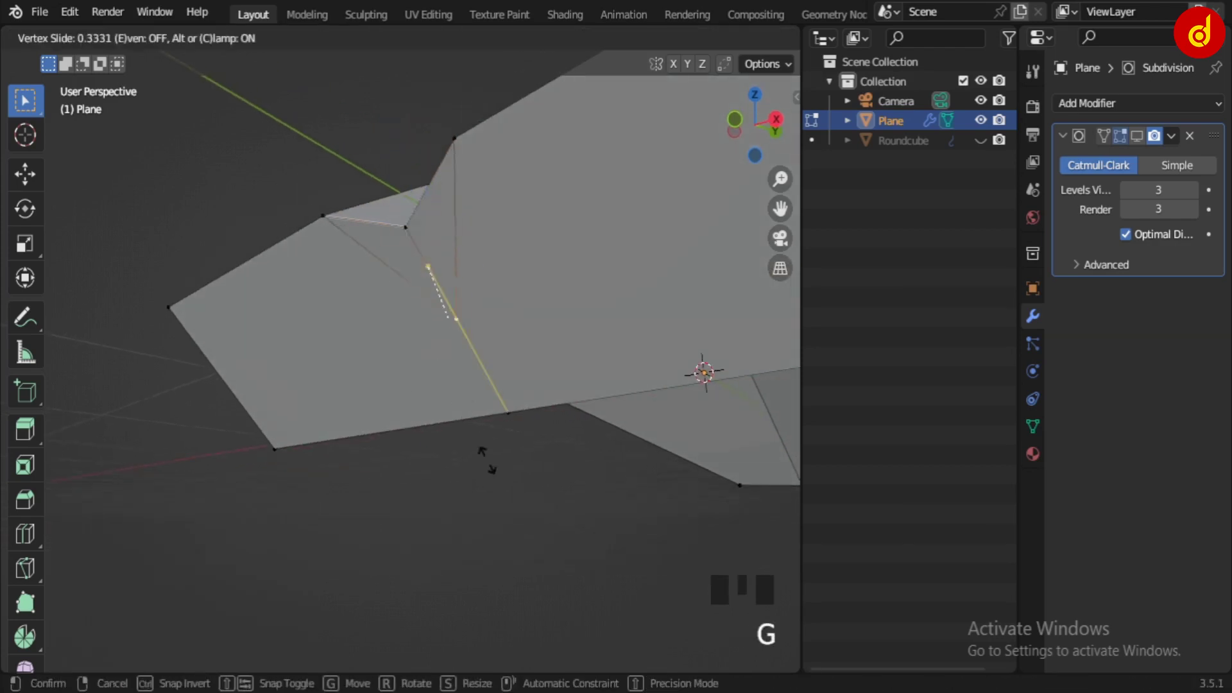
pyautogui.click(521, 533)
# Lower the groove's outer end vertex by about 0.173 m, show the subdivision again, and check the shape in Object Mode.
pyautogui.click(412, 225)
pyautogui.moveTo(410, 222); pyautogui.dragTo(454, 316)
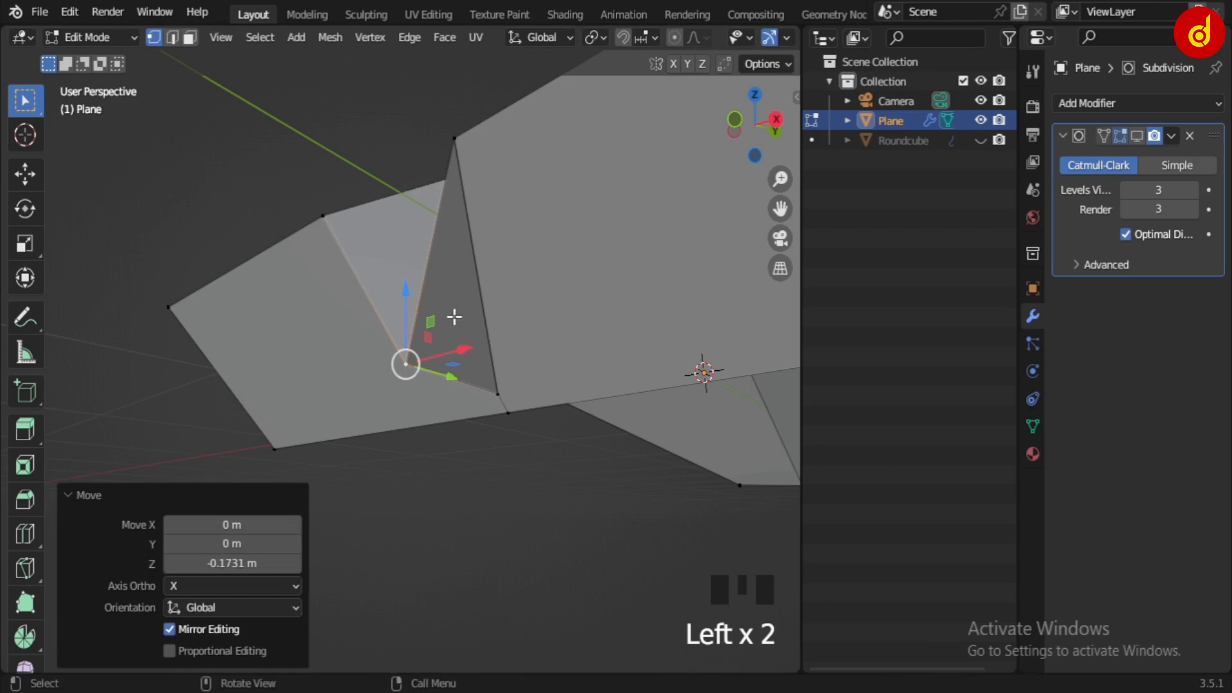
pyautogui.click(1135, 136)
pyautogui.press('Tab')
pyautogui.scroll(-4, 584, 388)
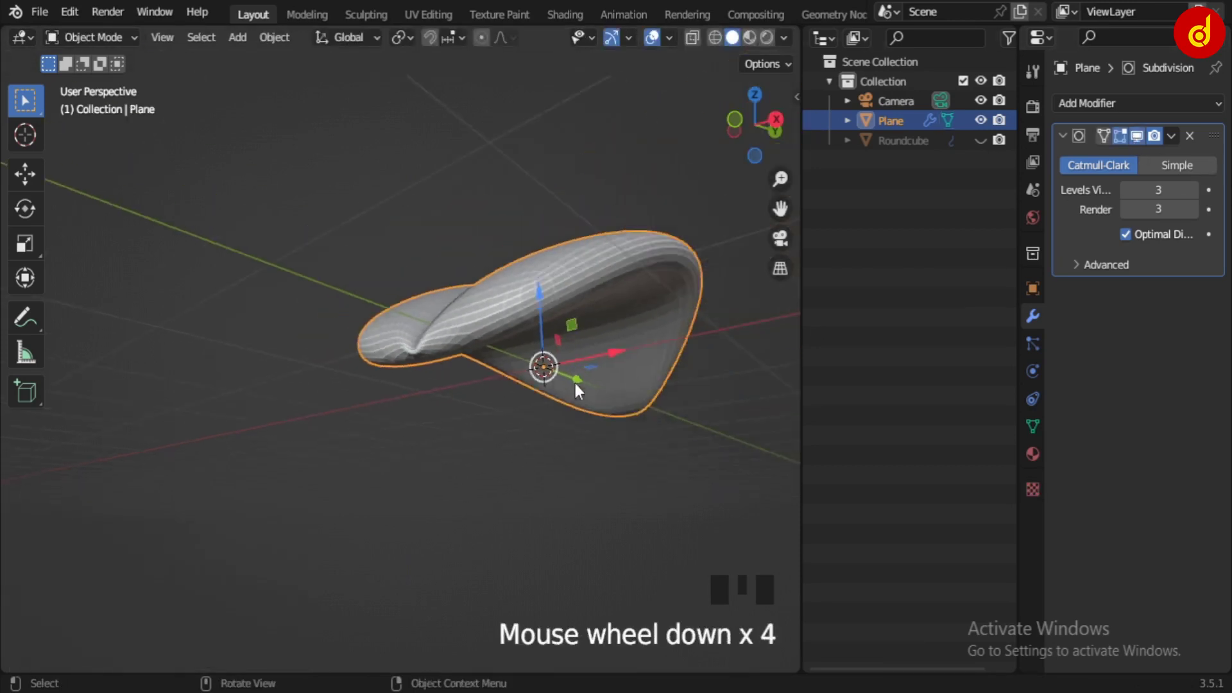
pyautogui.moveTo(578, 385); pyautogui.dragTo(442, 448, button='middle')
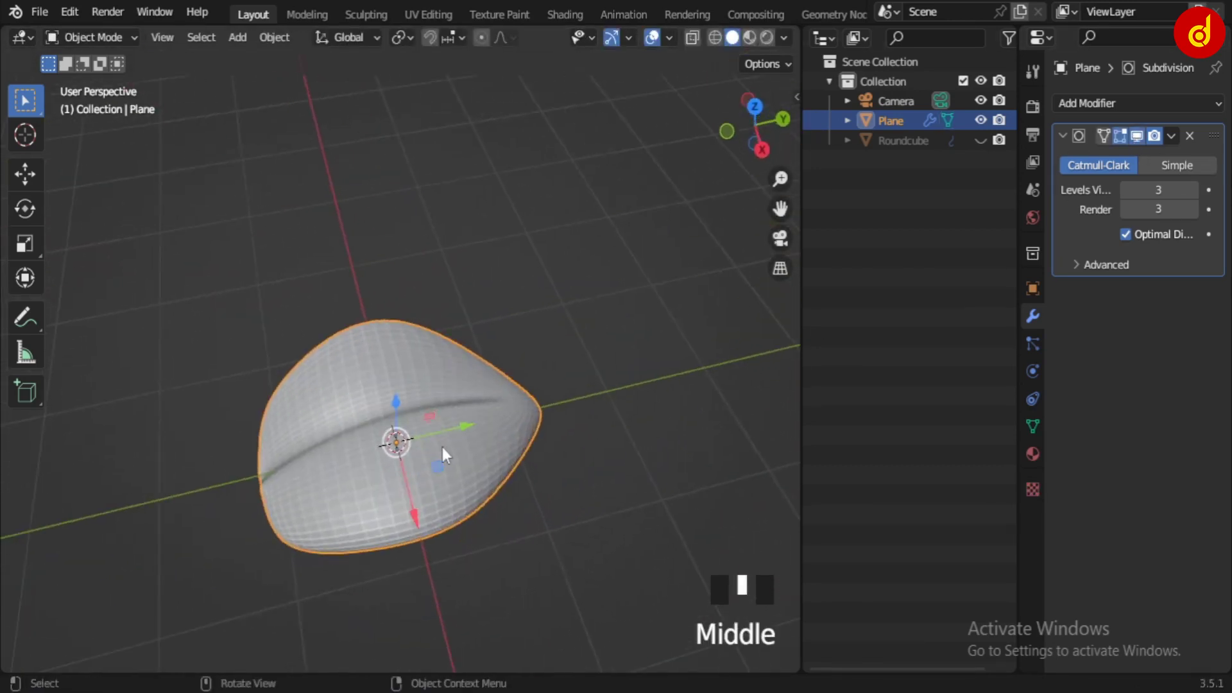
# Apply smooth shading to the leaf.
pyautogui.rightClick(441, 446)
pyautogui.click(425, 310)
pyautogui.press('KP_7')
pyautogui.scroll(4, 455, 557)
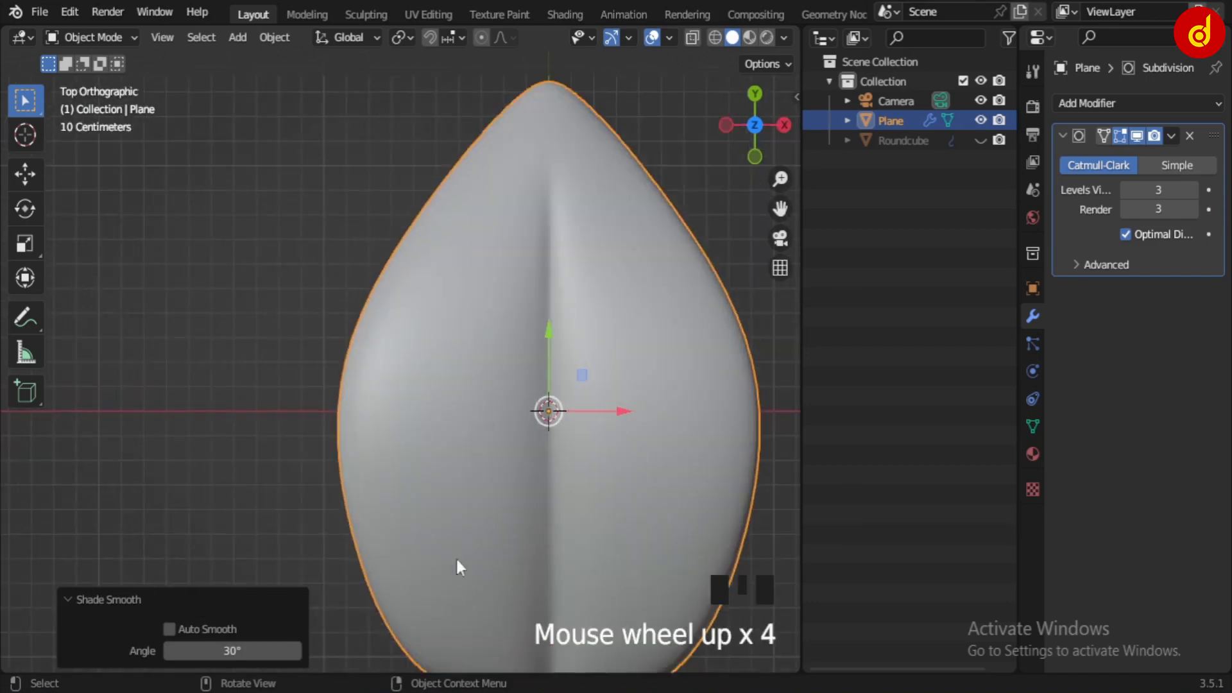
pyautogui.keyDown('shift'); pyautogui.moveTo(455, 568); pyautogui.dragTo(403, 439, button='middle'); pyautogui.keyUp('shift')
# Raise the two middle edges on either side of the leaf's groove slightly along Z.
pyautogui.press('Tab')
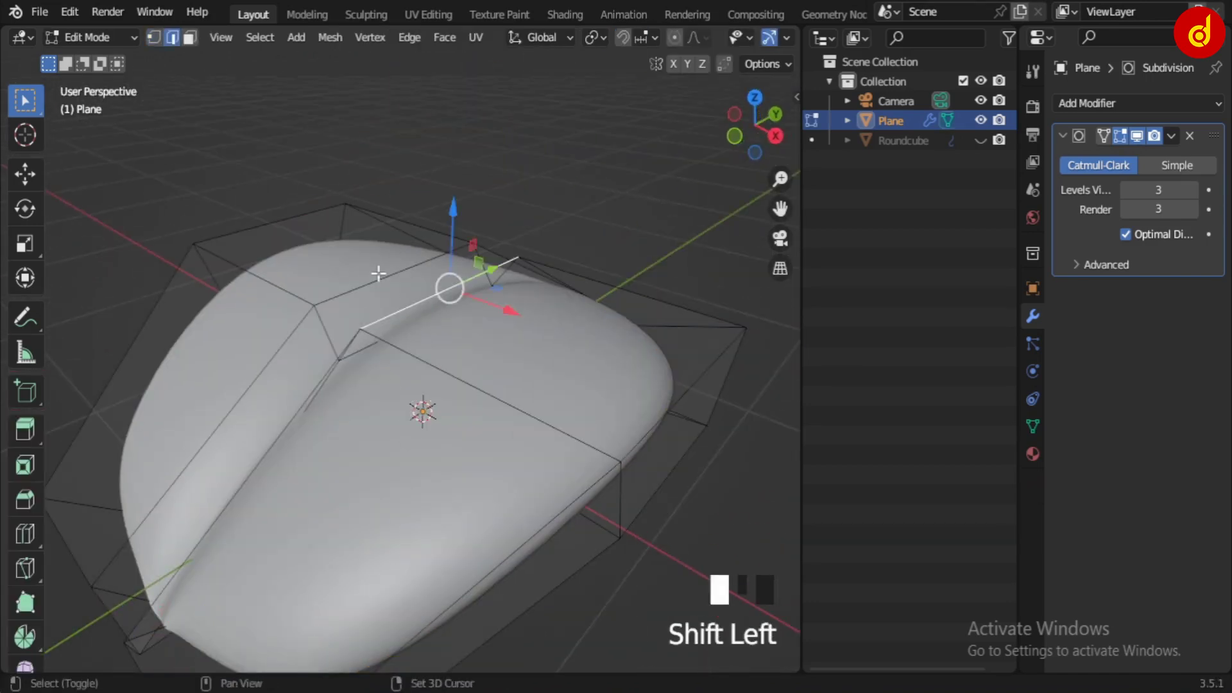
pyautogui.moveTo(424, 198); pyautogui.dragTo(429, 165)
pyautogui.press('Tab')
pyautogui.moveTo(430, 165); pyautogui.dragTo(552, 398, button='middle')
# Slide the edge loop nearer the leaf's pointed end toward the tip by a factor of about 0.14.
pyautogui.press('KP_7')
pyautogui.press('Tab')
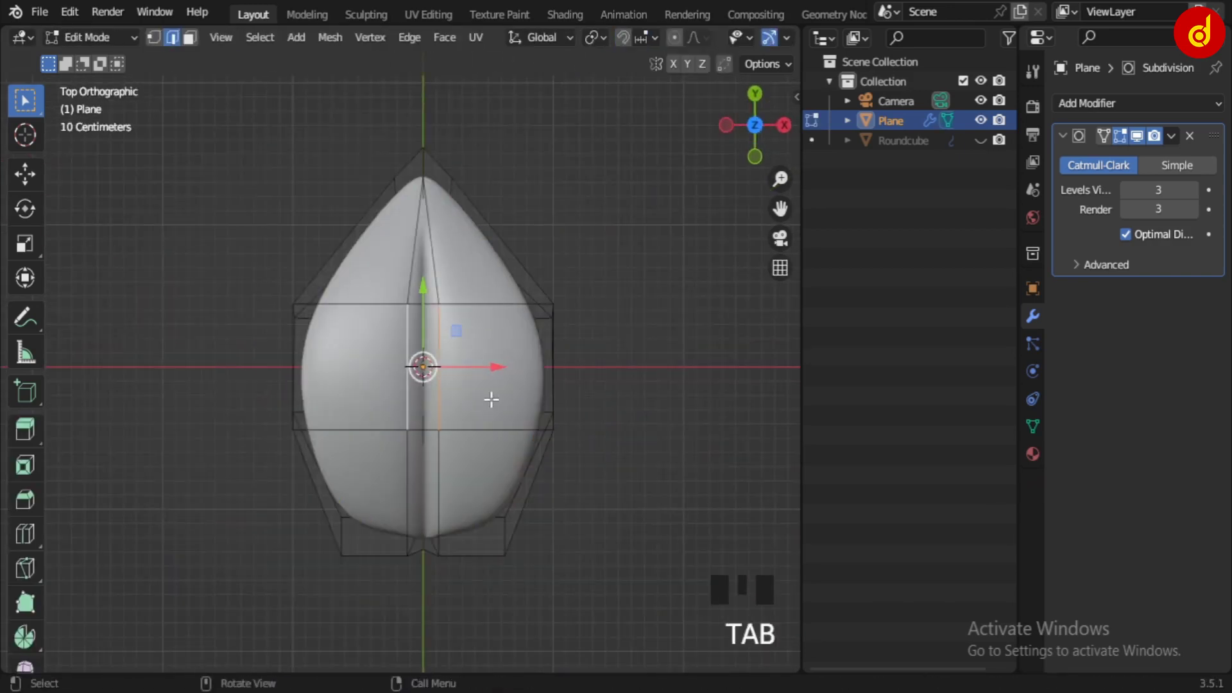
pyautogui.scroll(1, 499, 300)
pyautogui.keyDown('alt'); pyautogui.click(499, 300); pyautogui.keyUp('alt')
pyautogui.press('g')
pyautogui.press('g')
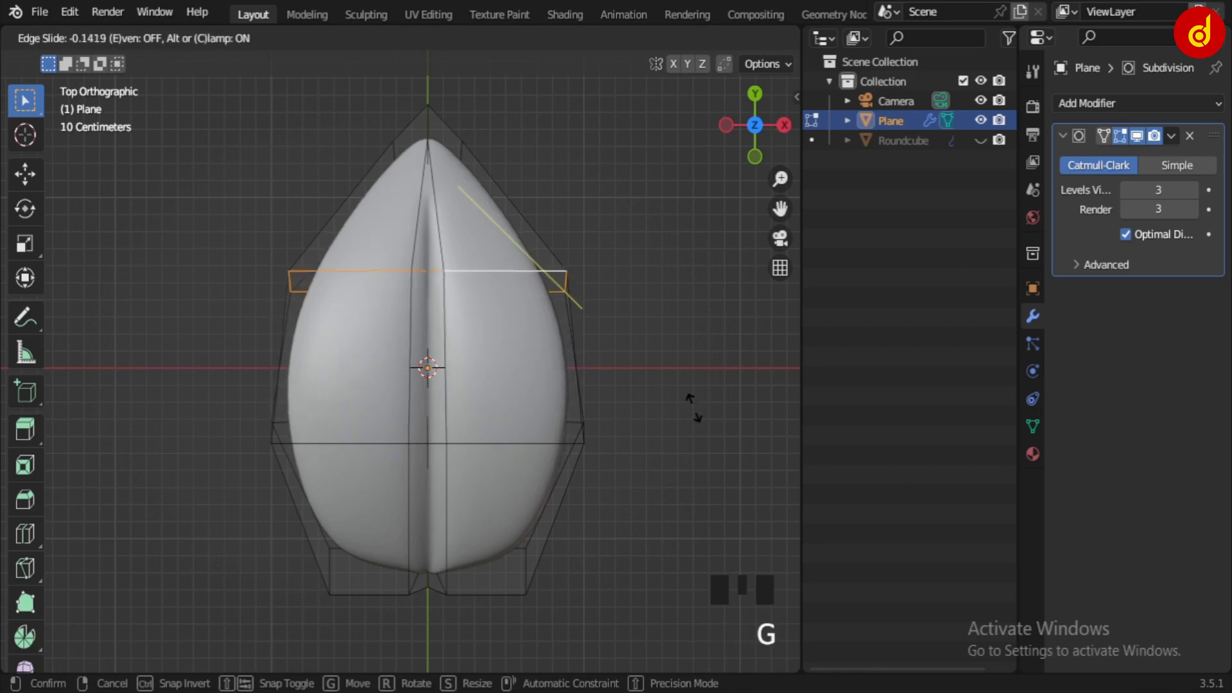
pyautogui.click(694, 401)
pyautogui.press('Tab')
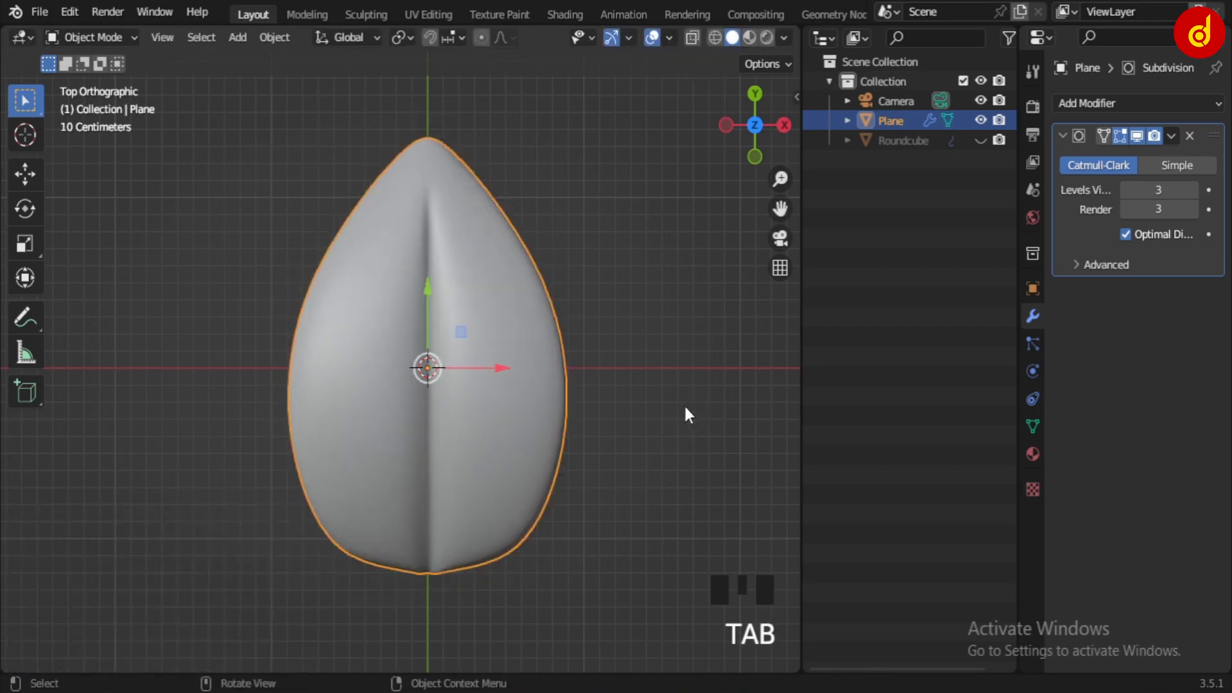
# Move all the leaf's geometry along Y so its blunt end sits at the object's origin.
pyautogui.press('Tab')
pyautogui.scroll(-2, 627, 383)
pyautogui.press('a')
pyautogui.press('a')
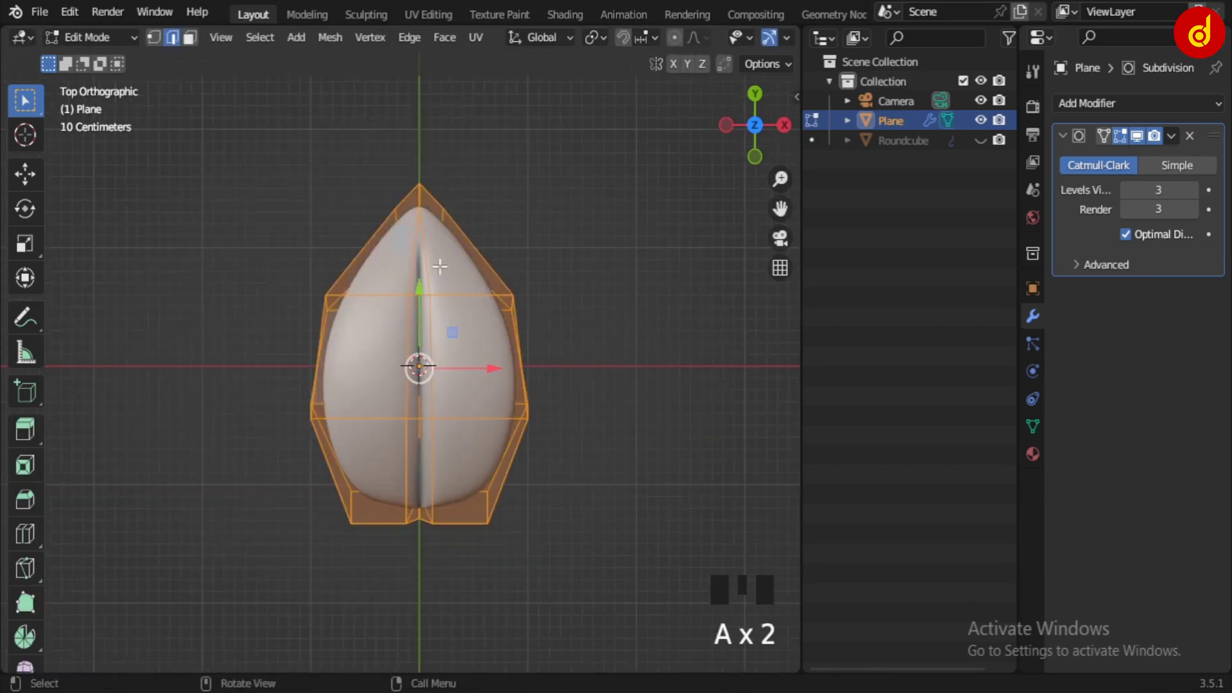
pyautogui.moveTo(419, 227); pyautogui.dragTo(419, 97)
pyautogui.press('Tab')
# Unhide the Roundcube and raise the leaf about 0.987 m along Z, above the Roundcube's top.
pyautogui.click(980, 139)
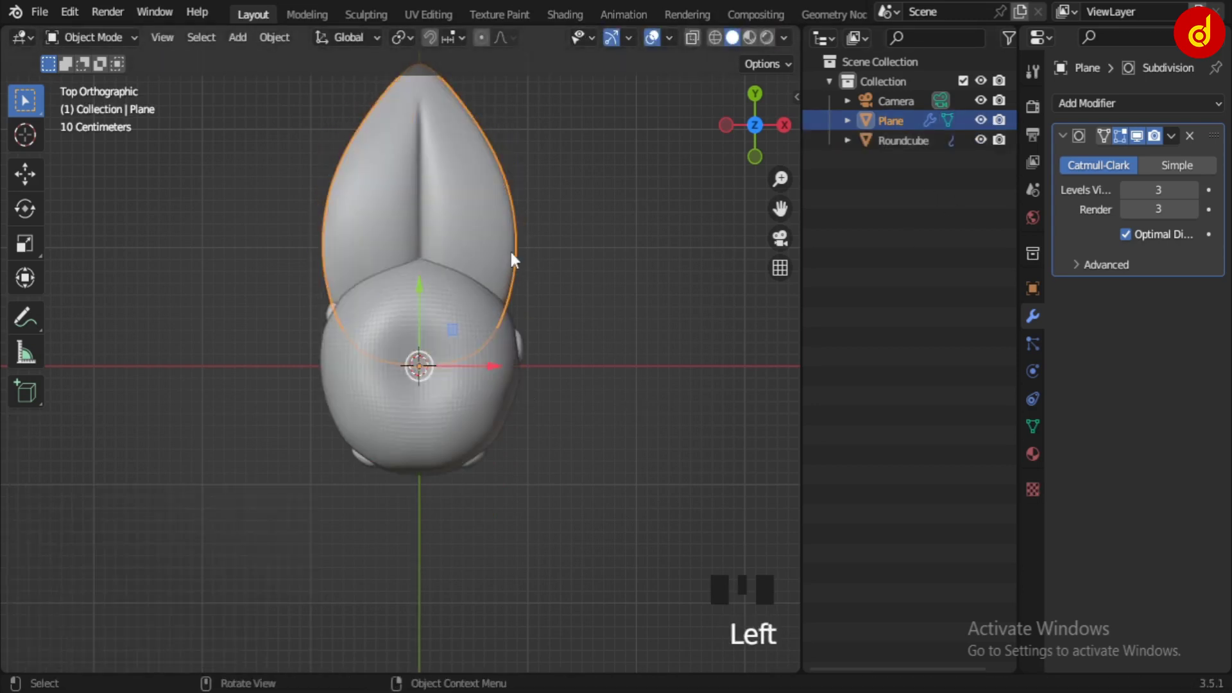
pyautogui.moveTo(602, 416); pyautogui.dragTo(445, 287, button='middle')
pyautogui.moveTo(385, 294); pyautogui.dragTo(387, 165)
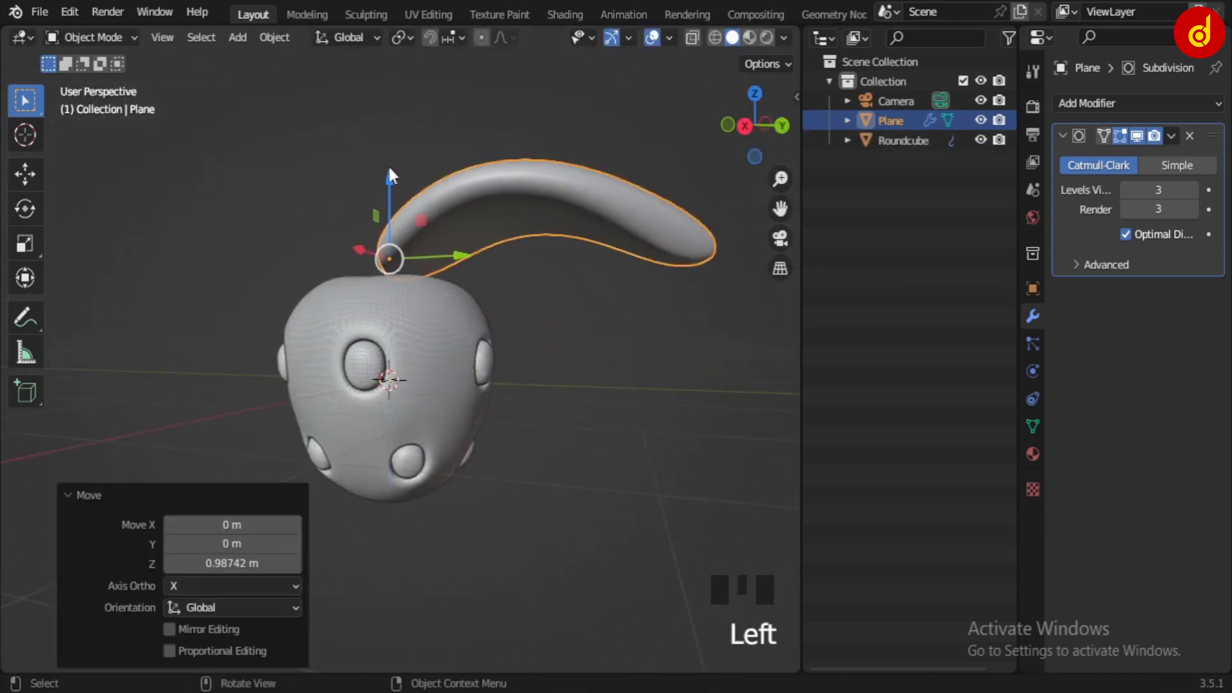
# Scale the leaf down uniformly and lower it about 0.11 m along Z toward the Roundcube's top.
pyautogui.press('KP_1')
pyautogui.press('KP_3')
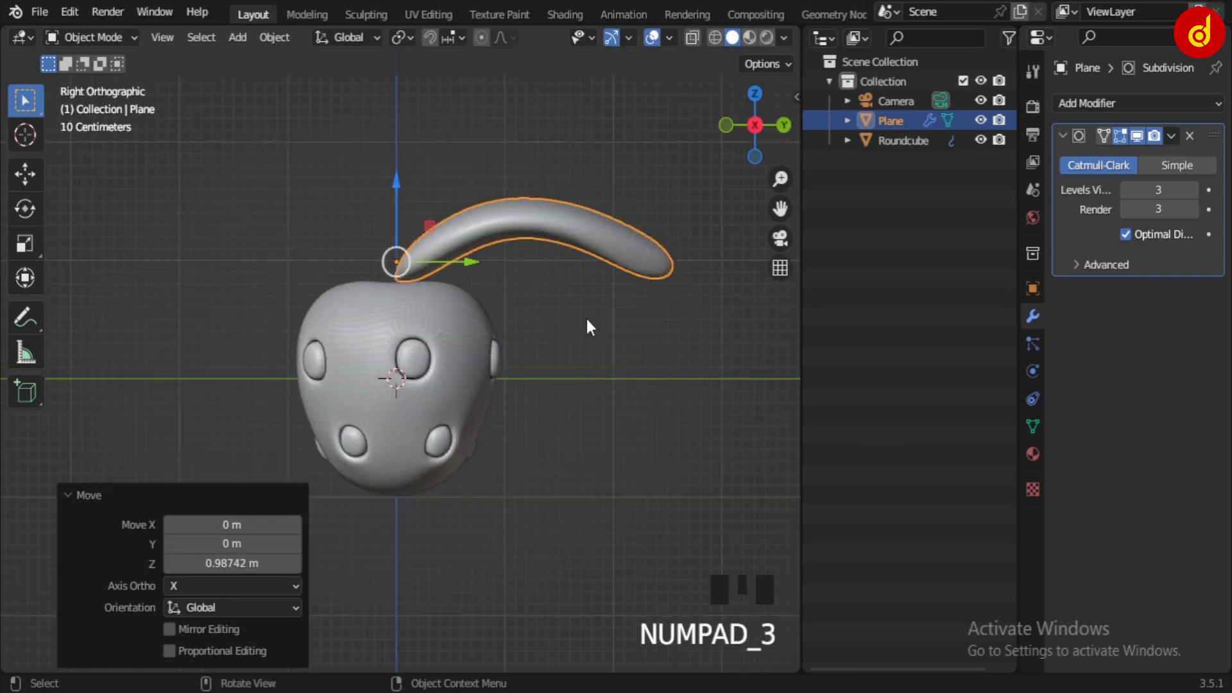
pyautogui.scroll(3, 585, 320)
pyautogui.keyDown('shift'); pyautogui.moveTo(585, 324); pyautogui.dragTo(638, 462, button='middle'); pyautogui.keyUp('shift')
pyautogui.press('s')
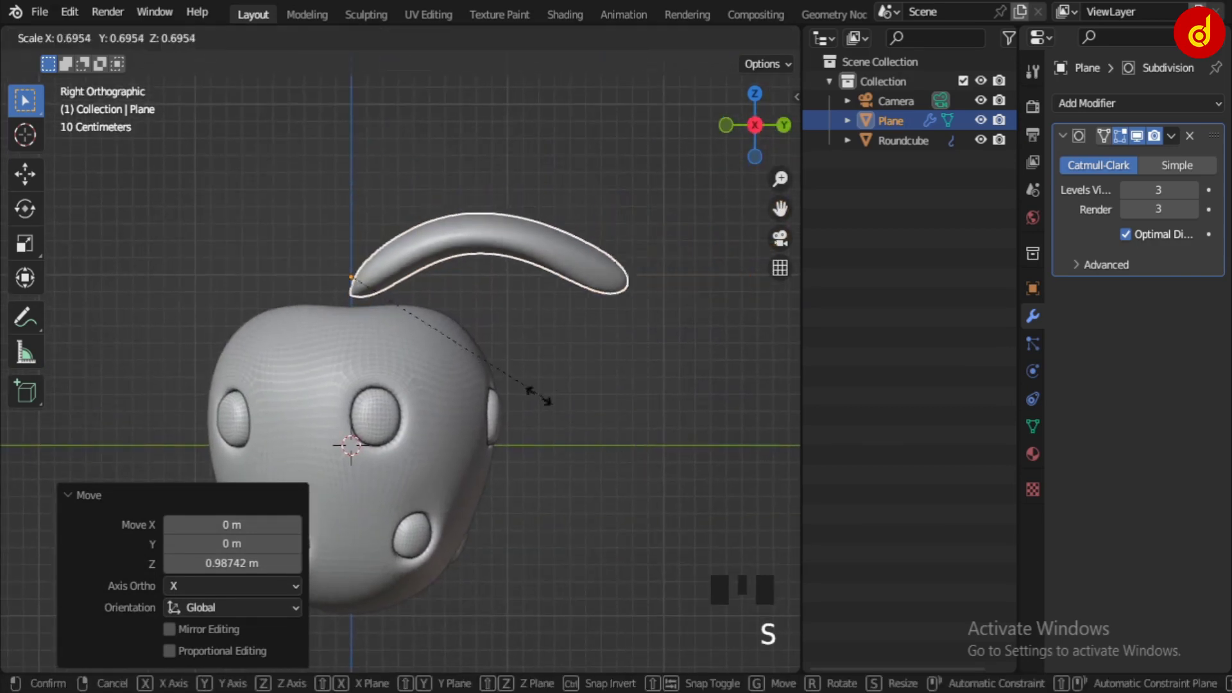
pyautogui.click(508, 403)
pyautogui.moveTo(353, 215); pyautogui.dragTo(359, 225)
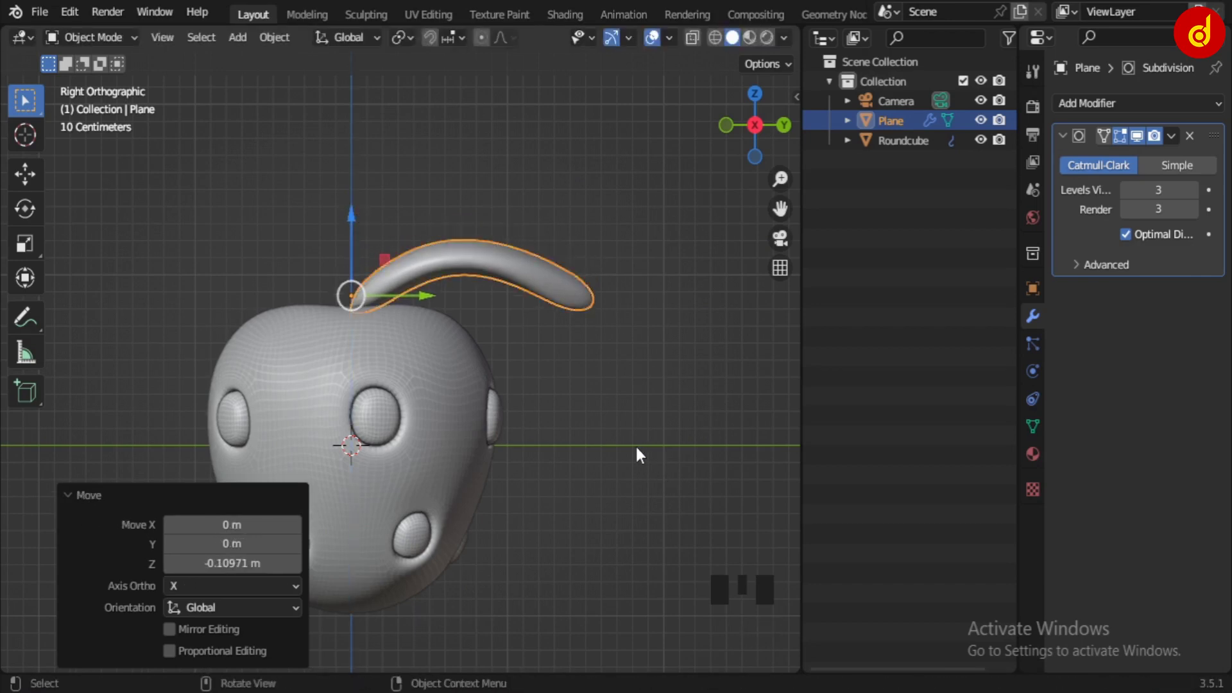
# Rotate the leaf about 14.9° in the right side view to tilt its tip down, and scale it to about 0.808.
pyautogui.press('r')
pyautogui.click(562, 518)
pyautogui.scroll(-3, 642, 488)
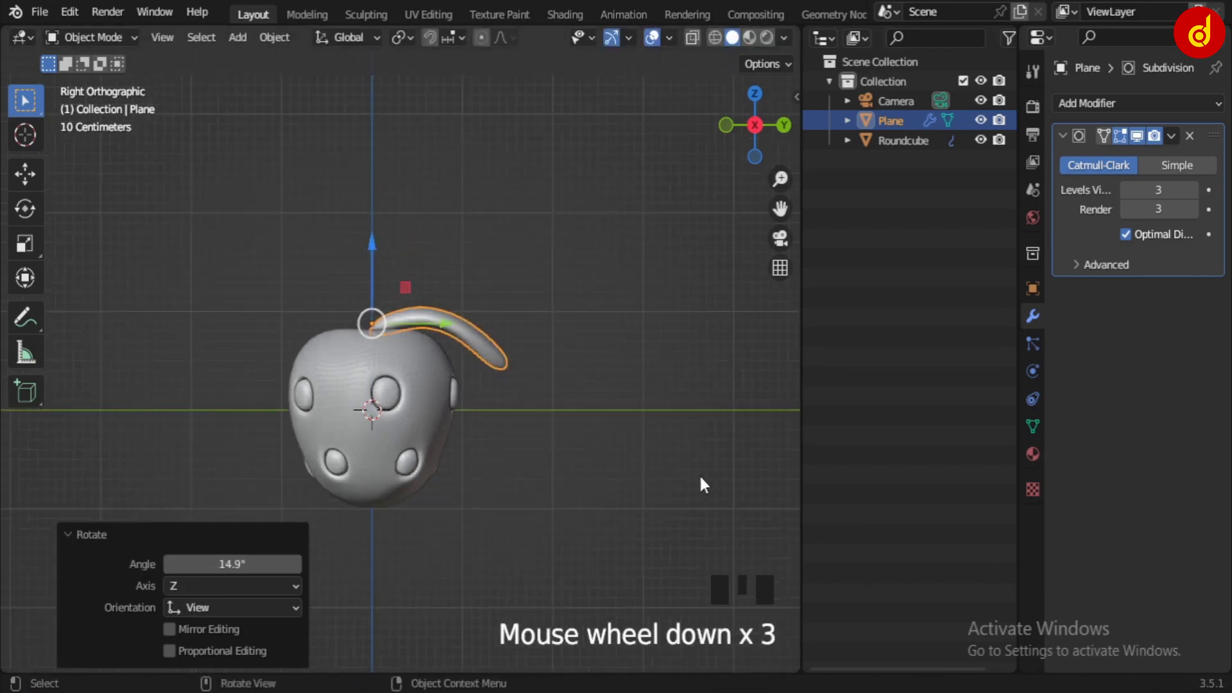
pyautogui.scroll(2, 598, 488)
pyautogui.press('s')
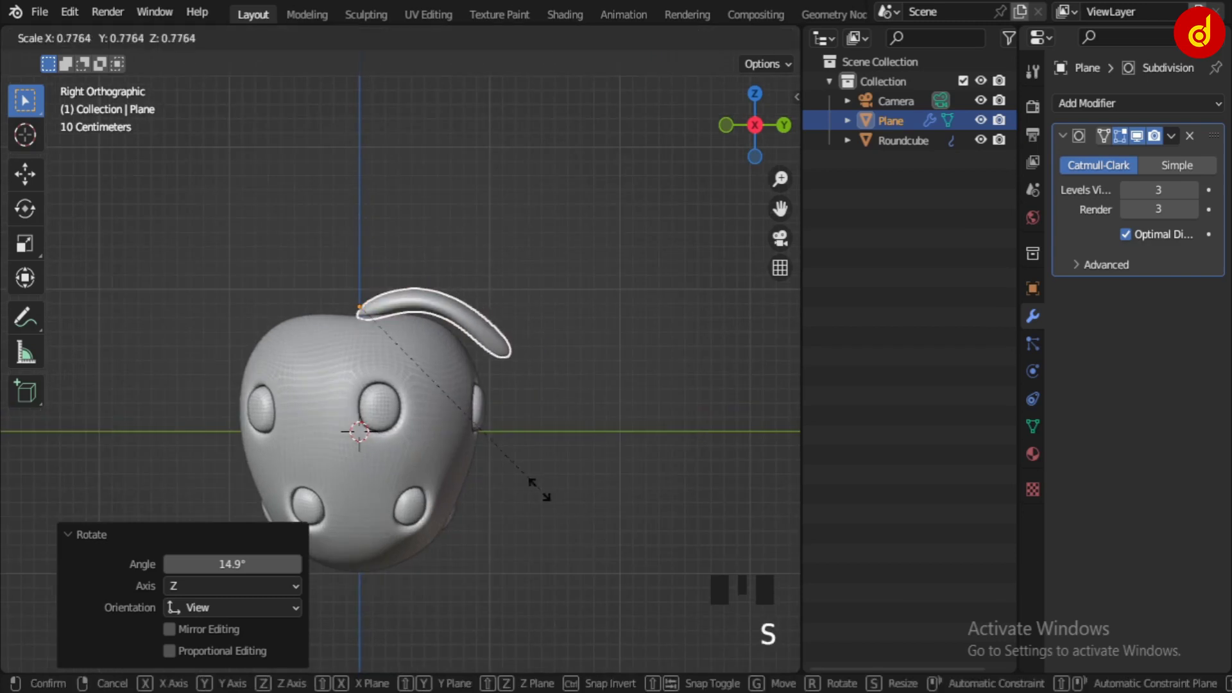
pyautogui.click(546, 500)
pyautogui.moveTo(546, 500); pyautogui.dragTo(633, 620, button='middle')
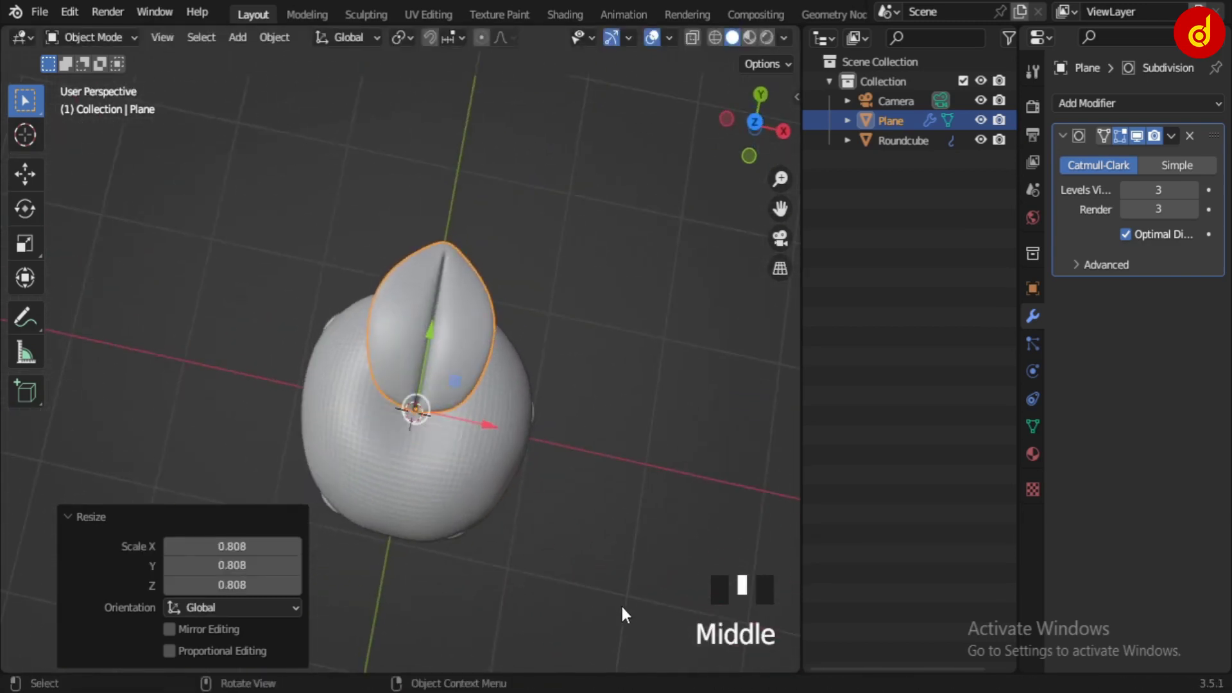
# Duplicate the leaf and rotate the copy 180° in the top view so it points the opposite way.
pyautogui.press('KP_7')
pyautogui.hotkey('shift', 'd')
pyautogui.press('r')
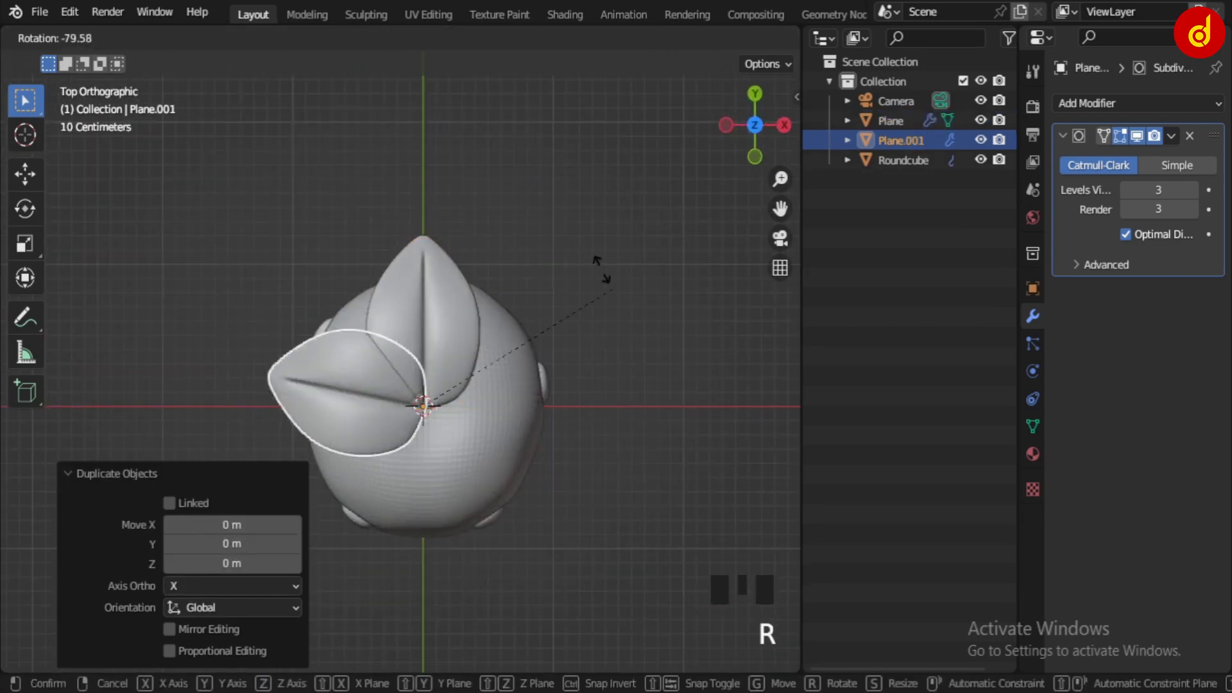
pyautogui.click(294, 235)
# Duplicate both leaves together and rotate the copies about 90° in the top view to form a four-leaf cross.
pyautogui.keyDown('shift'); pyautogui.click(446, 332); pyautogui.keyUp('shift')
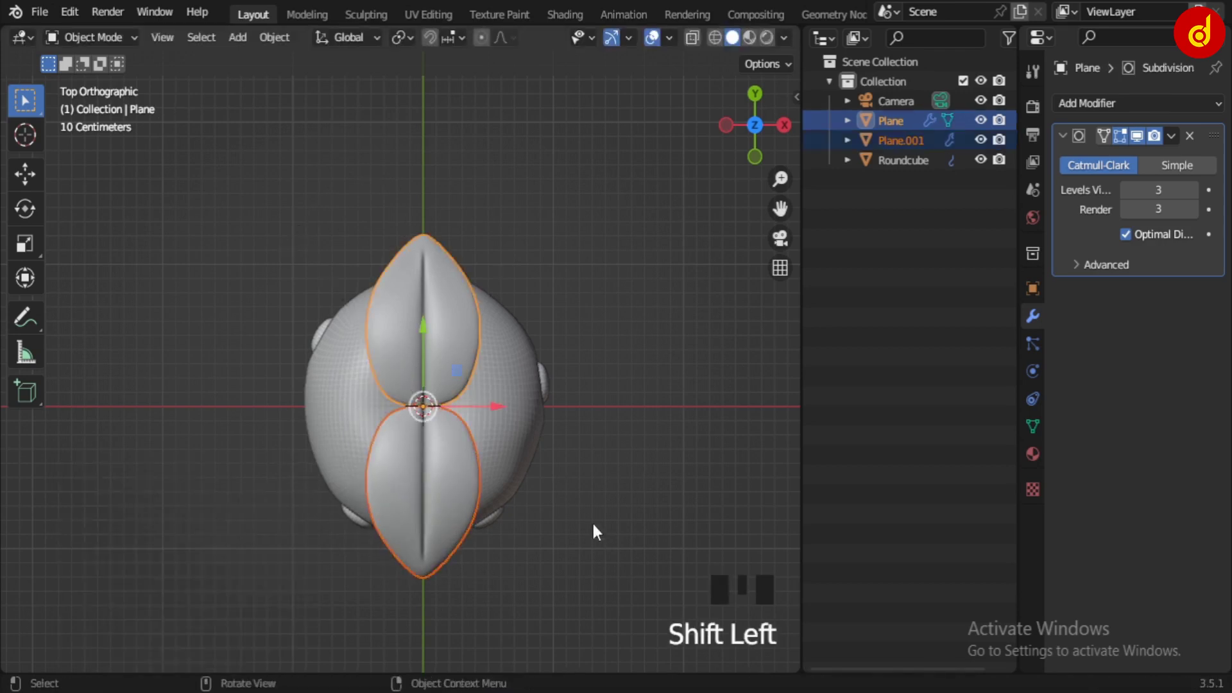
pyautogui.scroll(2, 778, 598)
pyautogui.hotkey('shift', 'd')
pyautogui.press('r')
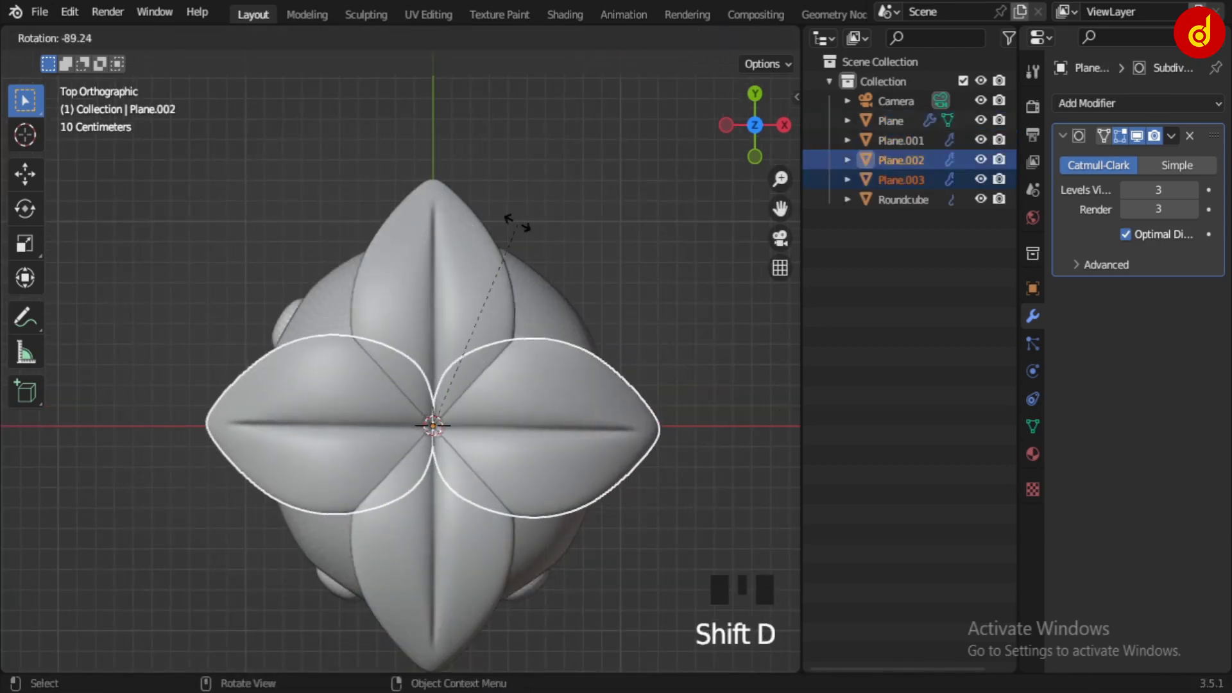
pyautogui.click(510, 224)
# Move each of the four leaves outward along its own axis, leaving a small square gap at the centre.
pyautogui.keyDown('shift'); pyautogui.moveTo(539, 395); pyautogui.dragTo(545, 406, button='middle'); pyautogui.keyUp('shift')
pyautogui.scroll(2, 613, 411)
pyautogui.click(528, 361)
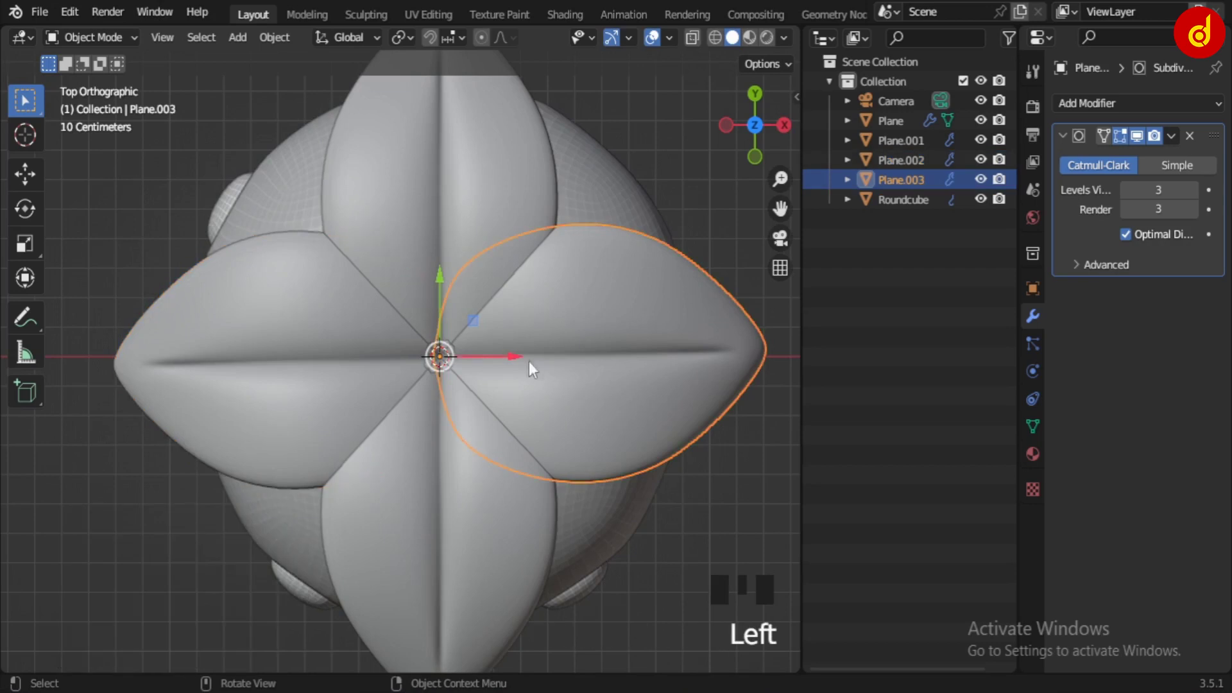
pyautogui.moveTo(529, 357); pyautogui.dragTo(463, 356)
pyautogui.click(303, 344)
pyautogui.click(453, 299)
pyautogui.moveTo(442, 268); pyautogui.dragTo(439, 324)
pyautogui.click(424, 399)
pyautogui.click(506, 529)
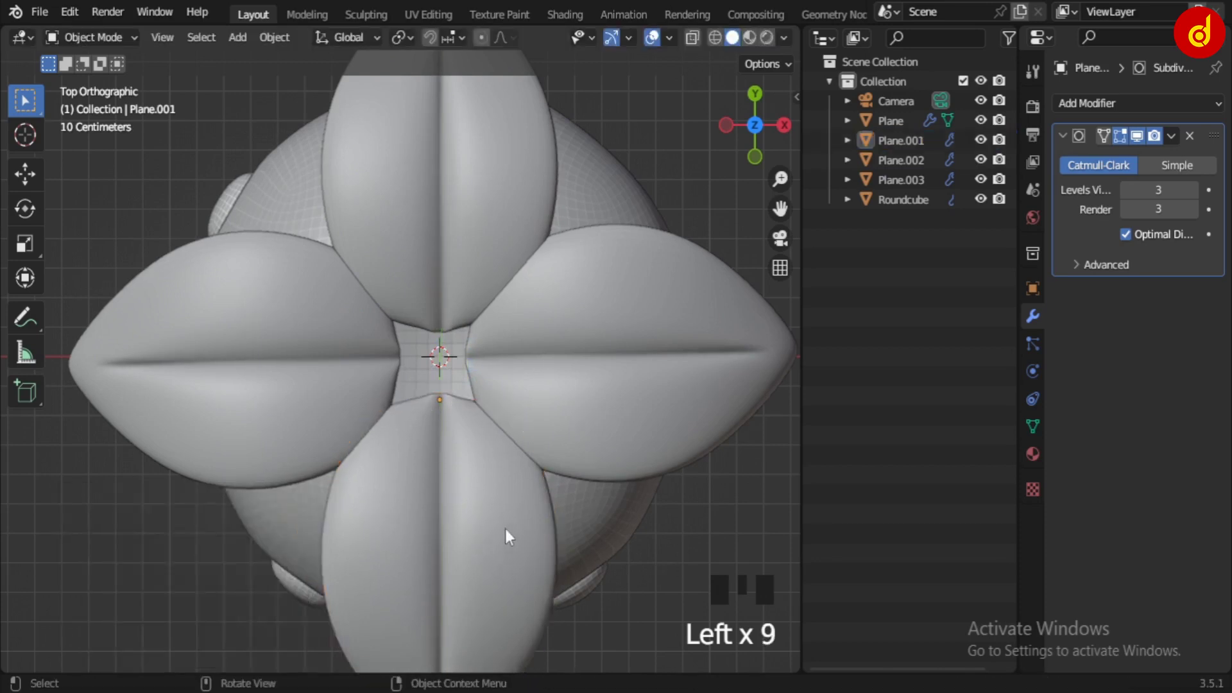
# In the front view, tilt the +X leaf down about 6.93° and the -X leaf down about 13.3°.
pyautogui.moveTo(506, 529); pyautogui.dragTo(443, 367, button='middle')
pyautogui.scroll(3, 416, 367)
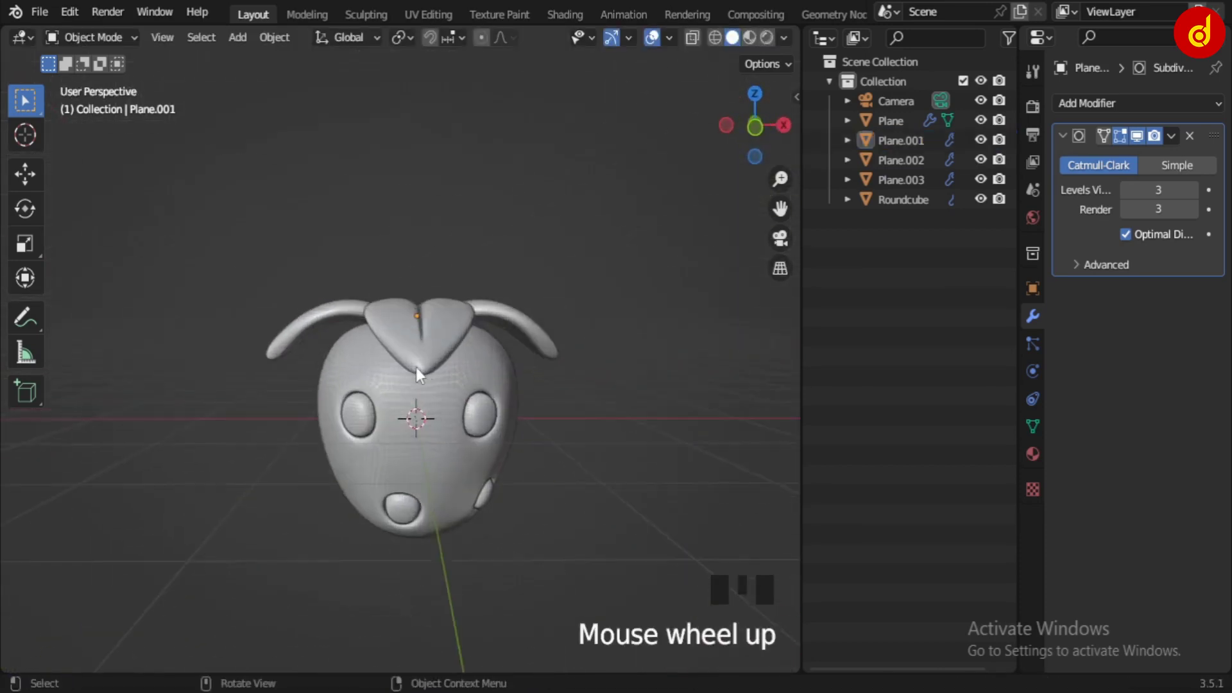
pyautogui.press('KP_1')
pyautogui.click(514, 321)
pyautogui.scroll(2, 513, 320)
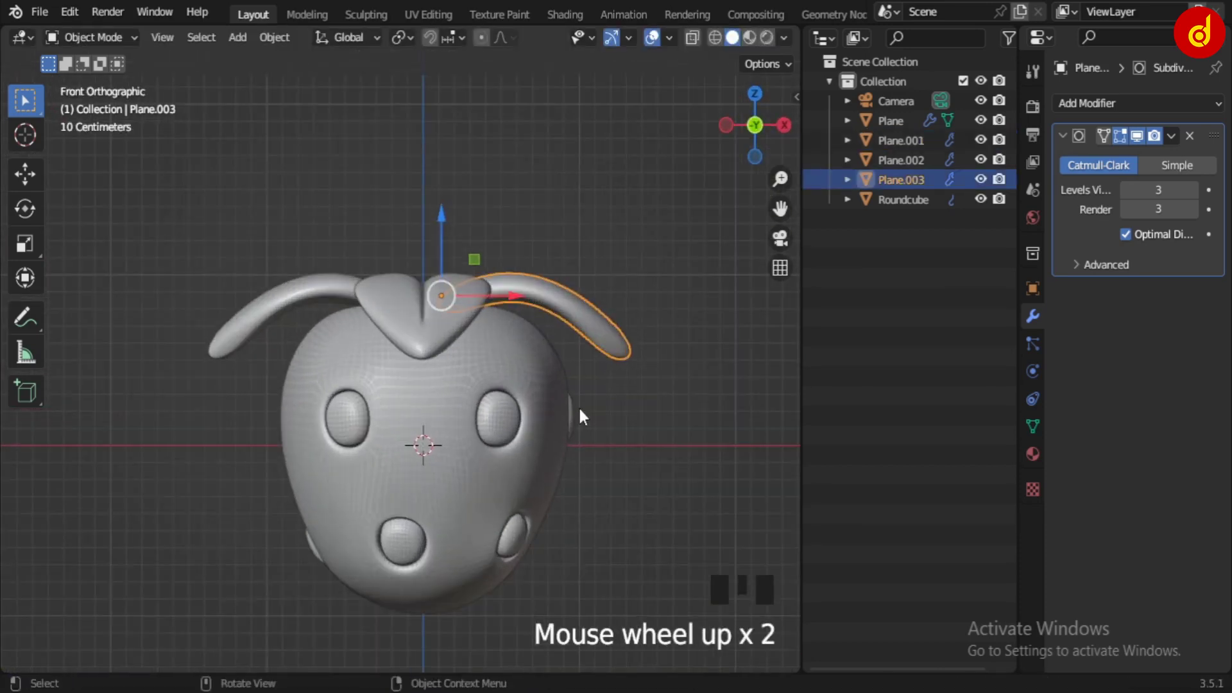
pyautogui.press('r')
pyautogui.click(572, 448)
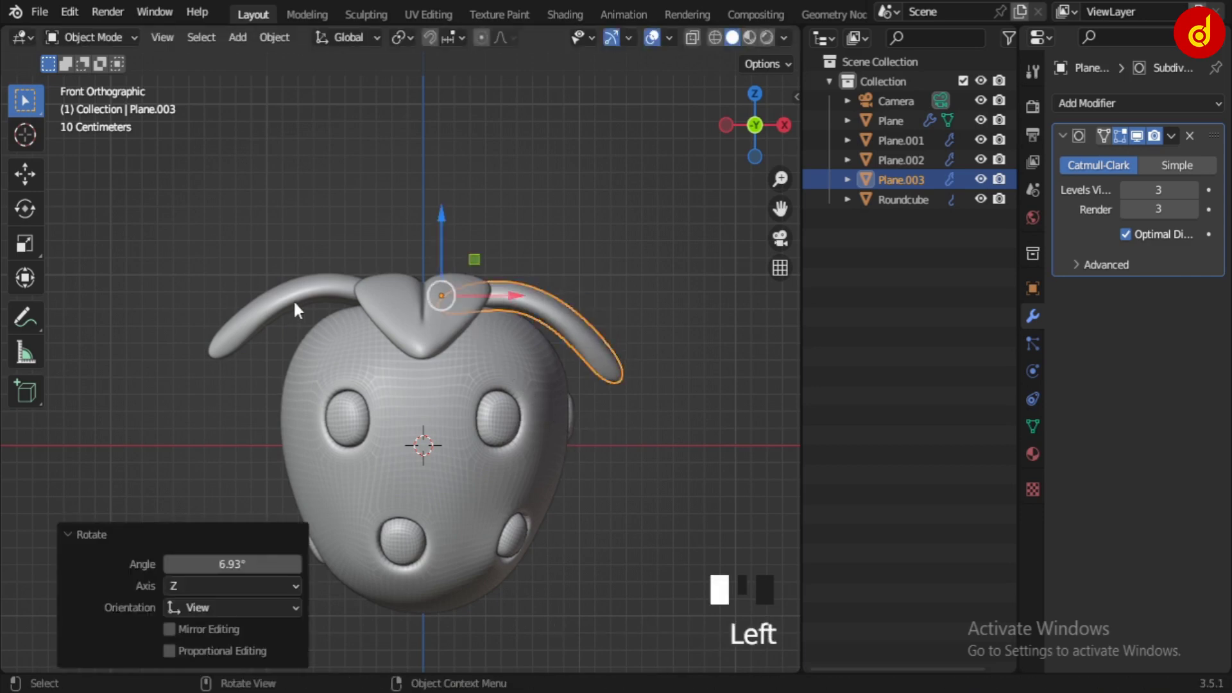
pyautogui.click(294, 299)
pyautogui.press('r')
pyautogui.click(404, 432)
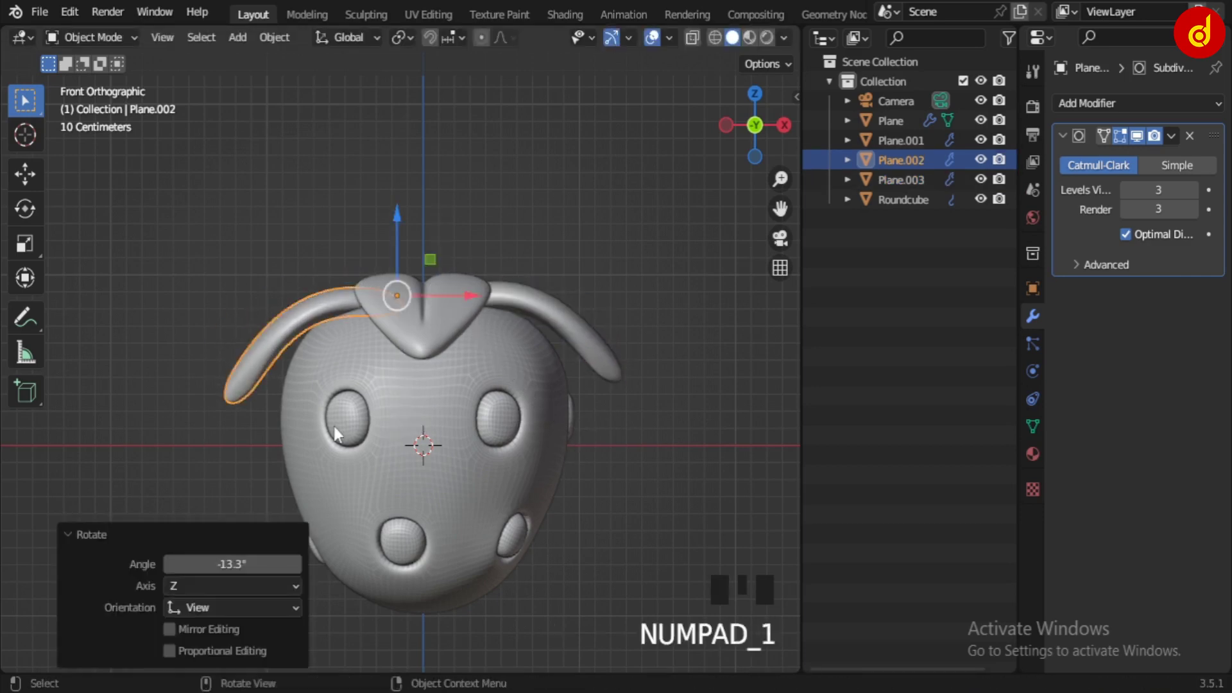
# In the right side view, tilt the -Y leaf down about 12° and rotate the +Y leaf downward as well.
pyautogui.press('KP_3')
pyautogui.click(254, 309)
pyautogui.press('r')
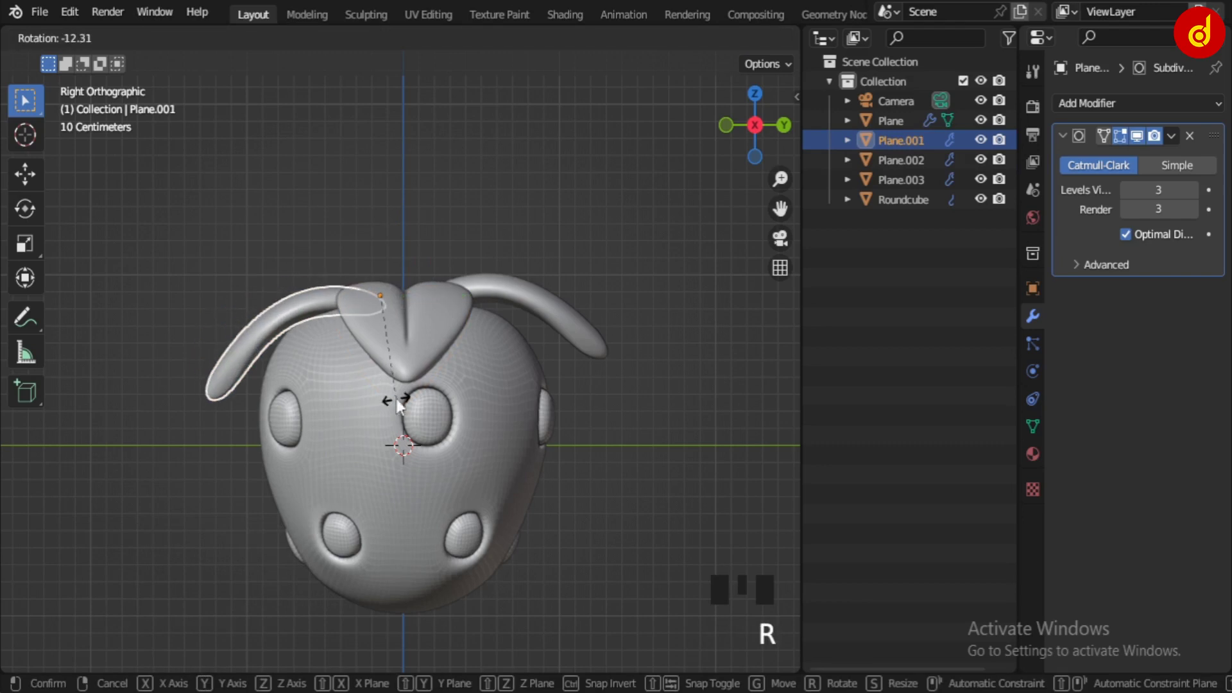
pyautogui.click(396, 399)
pyautogui.click(580, 335)
pyautogui.press('r')
pyautogui.click(576, 448)
pyautogui.click(607, 471)
# Hide the four leaves and the Roundcube in the viewport.
pyautogui.moveTo(513, 464); pyautogui.dragTo(542, 523, button='middle')
pyautogui.press('KP_1')
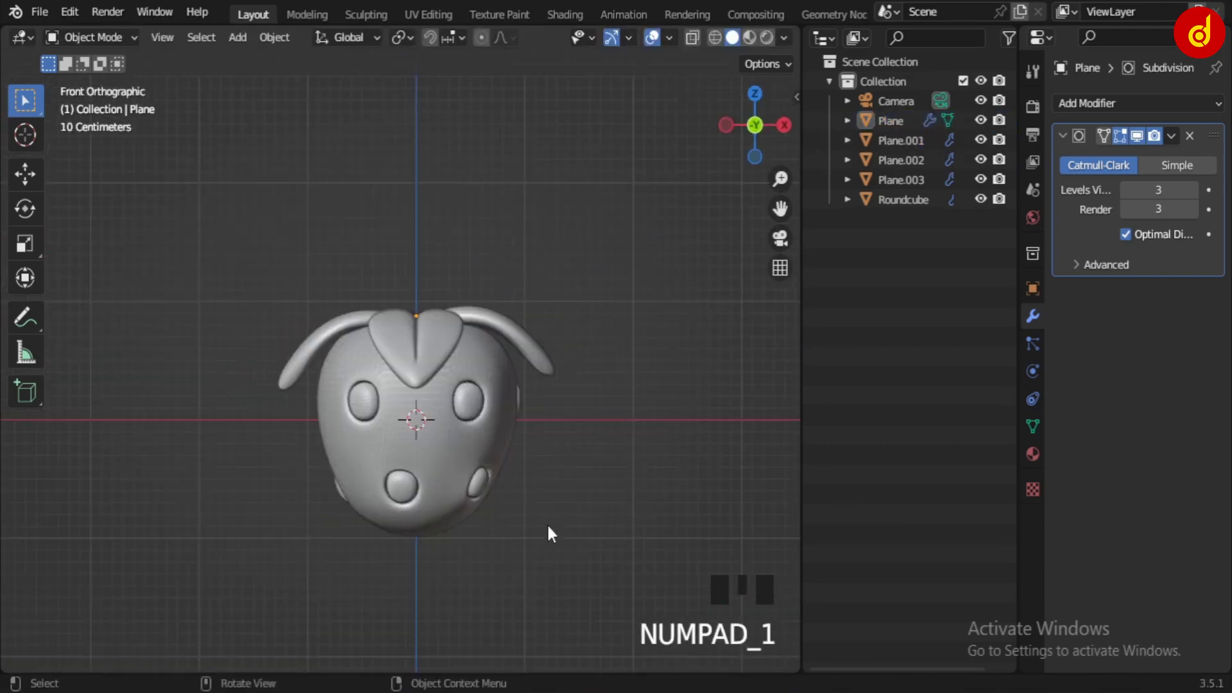
pyautogui.keyDown('shift'); pyautogui.moveTo(592, 387); pyautogui.dragTo(533, 401, button='middle'); pyautogui.keyUp('shift')
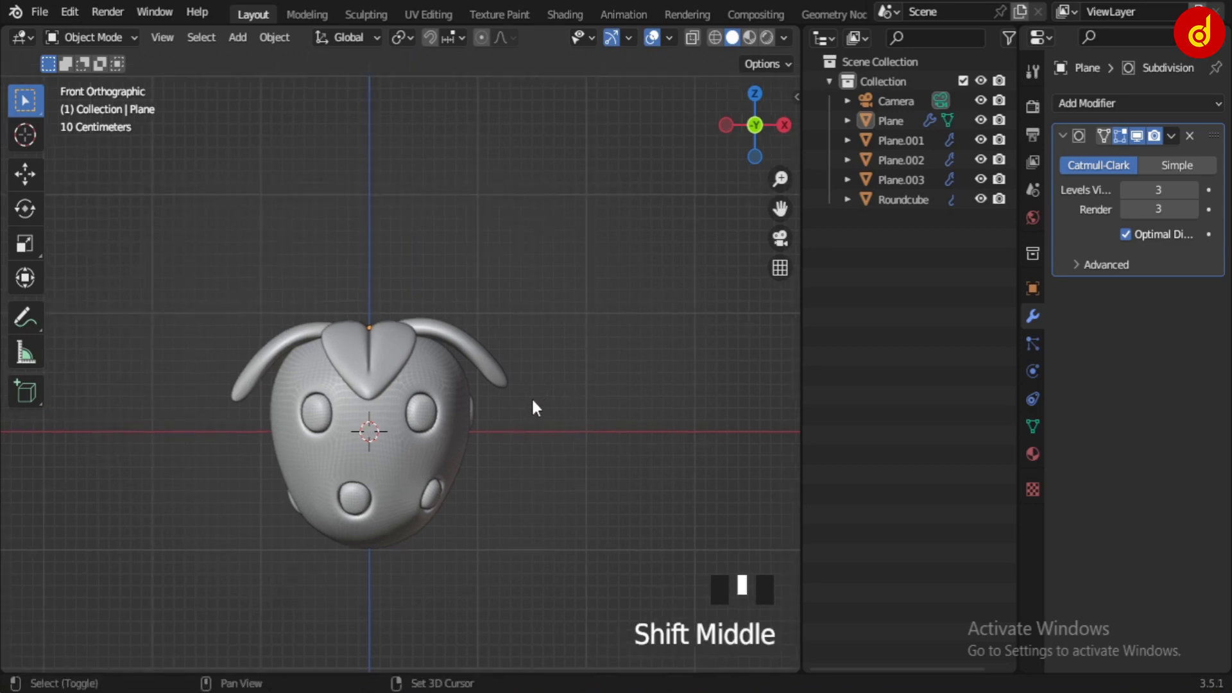
pyautogui.moveTo(981, 120); pyautogui.dragTo(983, 194)
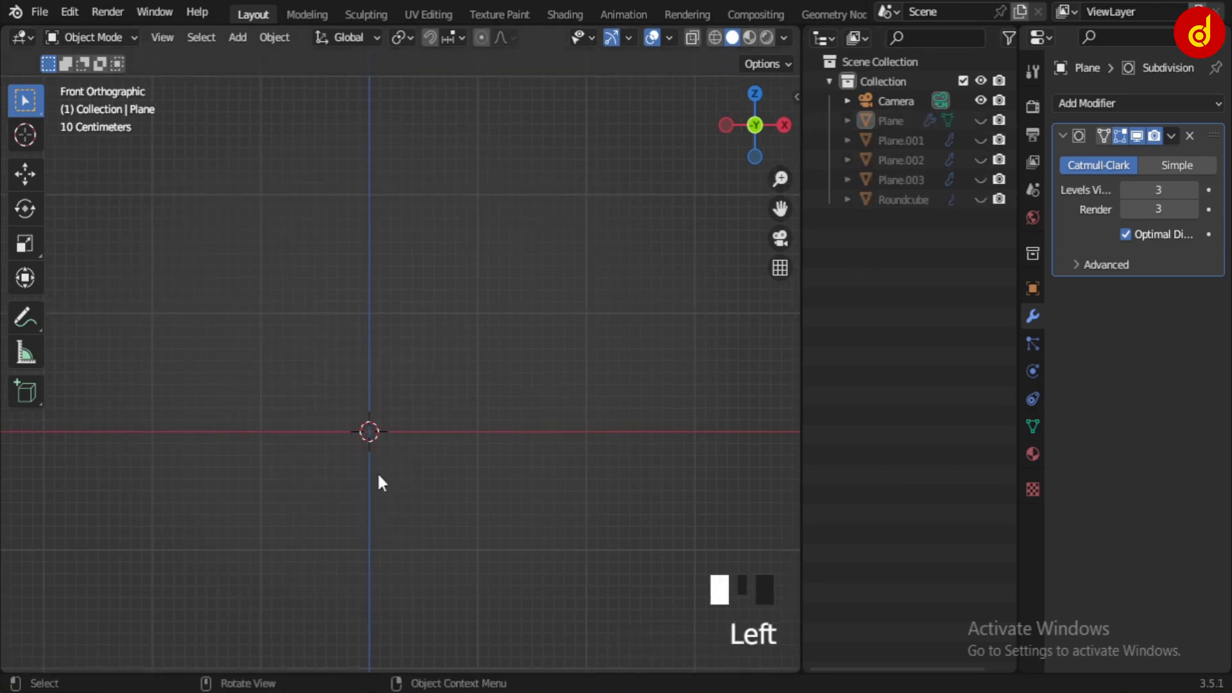
# Add a cylinder and scale it along Z to about 0.55.
pyautogui.hotkey('shift', 'a')
pyautogui.moveTo(353, 294)
pyautogui.click(491, 389)
pyautogui.keyDown('shift'); pyautogui.moveTo(487, 407); pyautogui.dragTo(482, 464, button='middle'); pyautogui.keyUp('shift')
pyautogui.press('s')
pyautogui.press('z')
pyautogui.click(478, 425)
pyautogui.scroll(-2, 479, 420)
pyautogui.scroll(1, 483, 464)
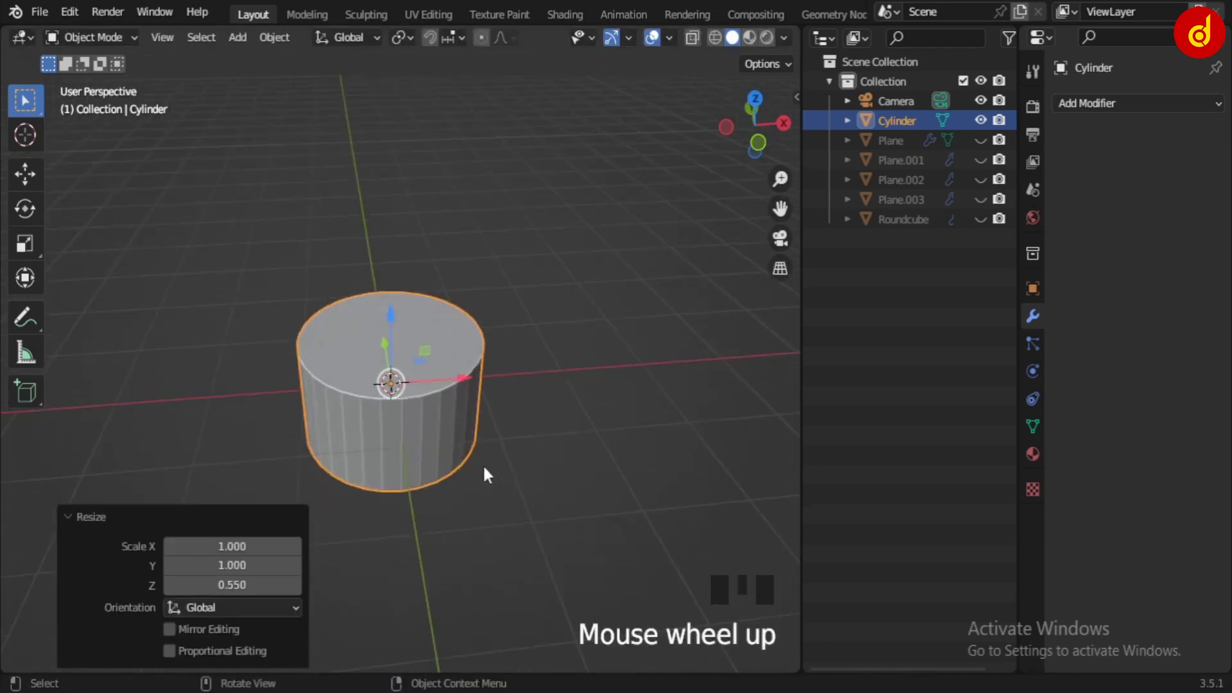
# Apply the cylinder's scale.
pyautogui.press('Tab')
pyautogui.press('Tab')
pyautogui.hotkey('ctrl', 'a')
pyautogui.click(430, 363)
# Inset the cylinder's top face by about 0.533 m and enlarge the inner face by about 1.361.
pyautogui.press('Tab')
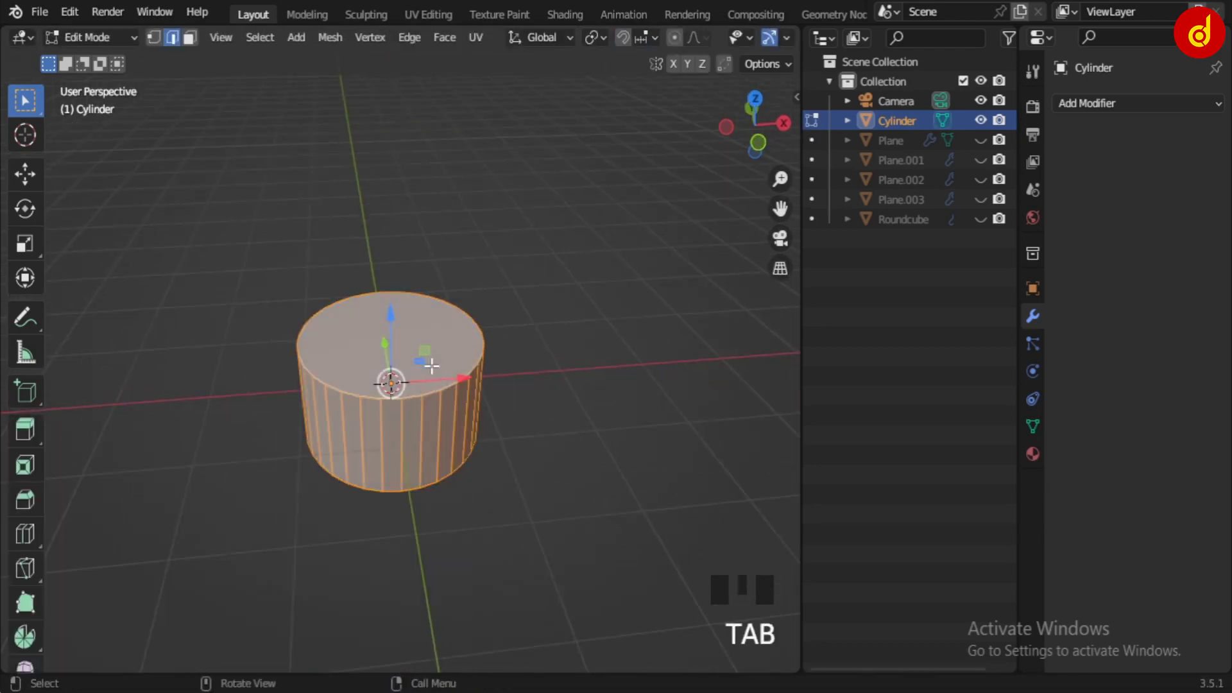
pyautogui.click(427, 353)
pyautogui.press('i')
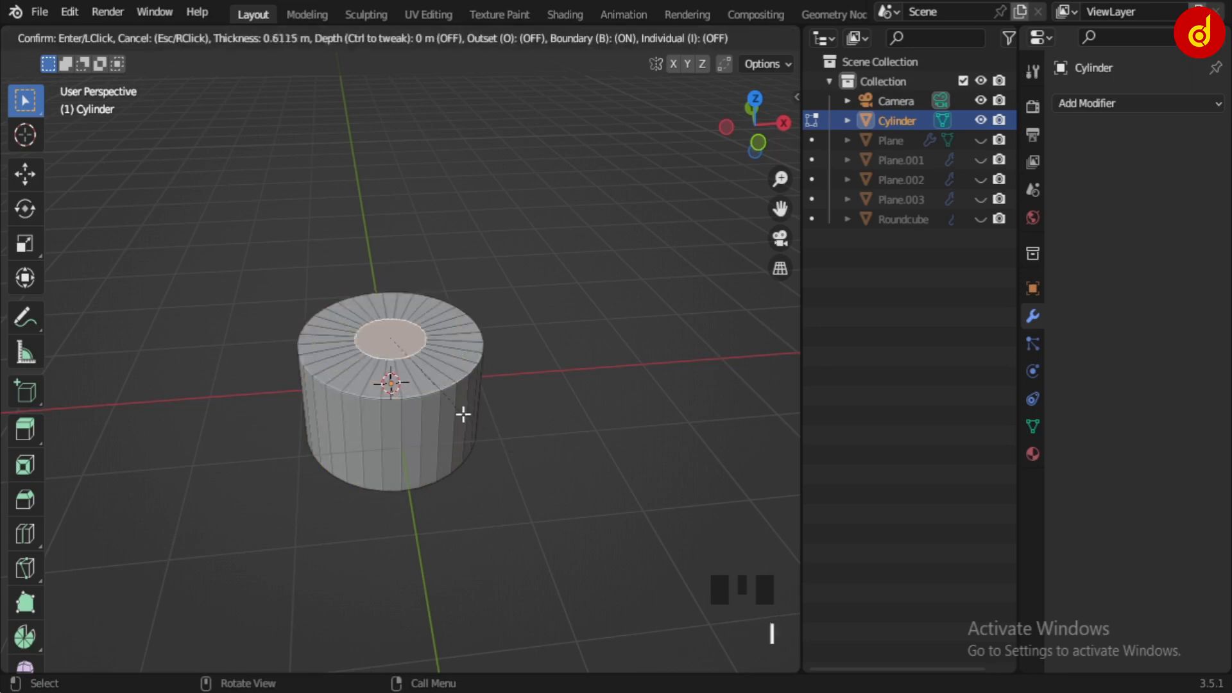
pyautogui.click(475, 425)
pyautogui.keyDown('shift'); pyautogui.moveTo(481, 426); pyautogui.dragTo(498, 456, button='middle'); pyautogui.keyUp('shift')
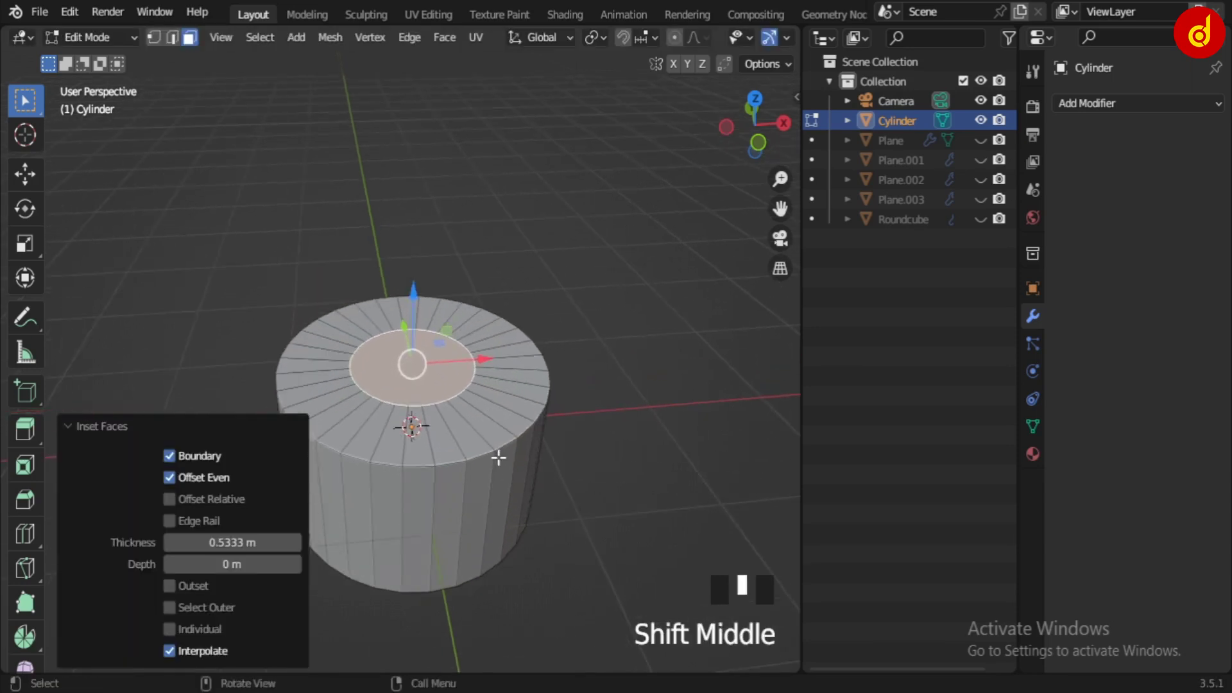
pyautogui.press('s')
pyautogui.click(511, 475)
pyautogui.scroll(-2, 511, 475)
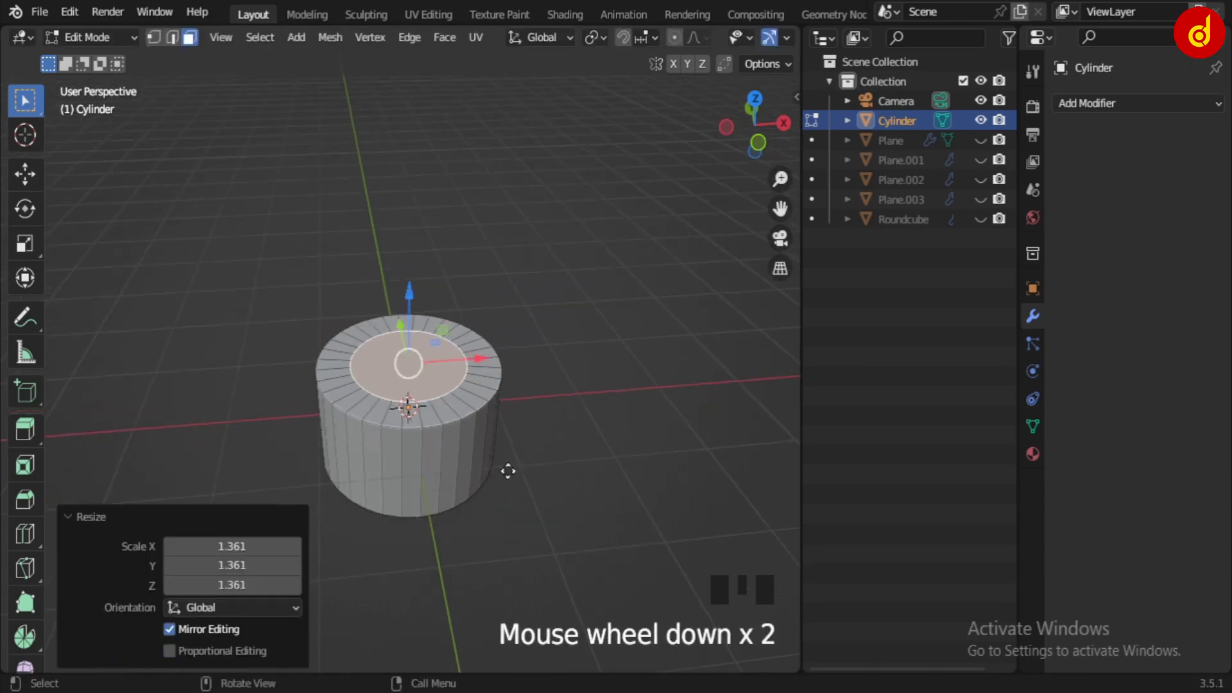
# Extrude the cylinder's inner top face upward by about 2.334 m.
pyautogui.press('e')
pyautogui.click(487, 221)
pyautogui.press('KP_1')
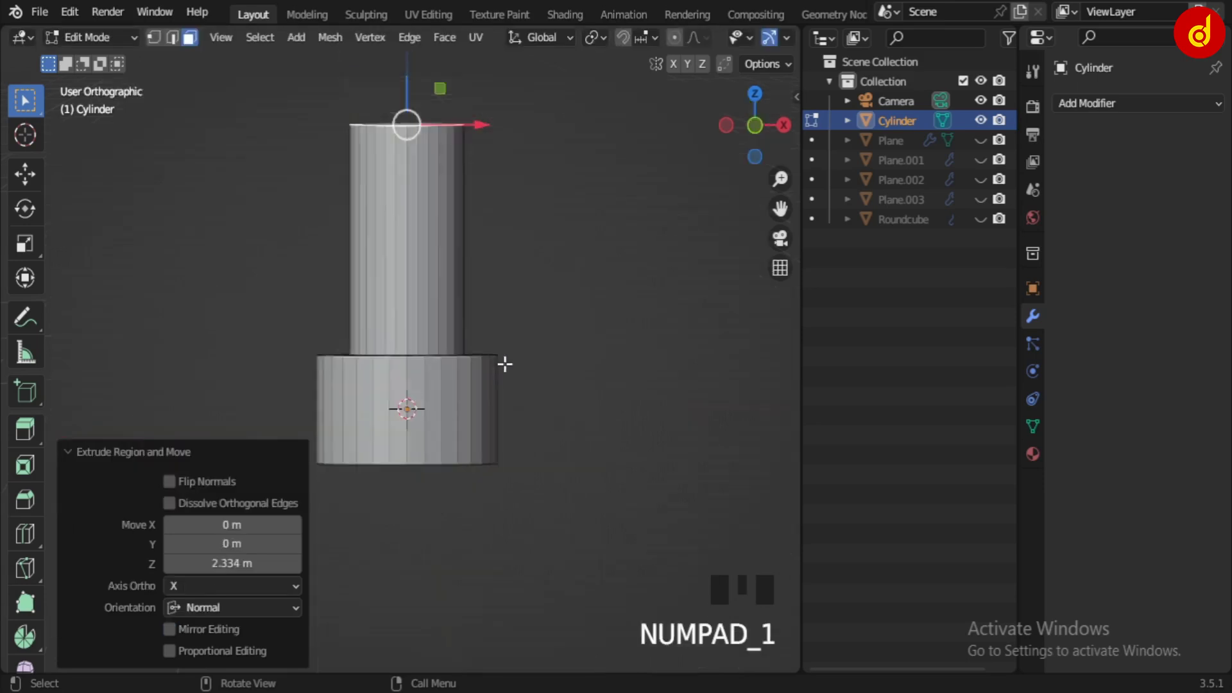
pyautogui.scroll(-2, 503, 360)
pyautogui.moveTo(406, 366); pyautogui.dragTo(812, 353, button='middle')
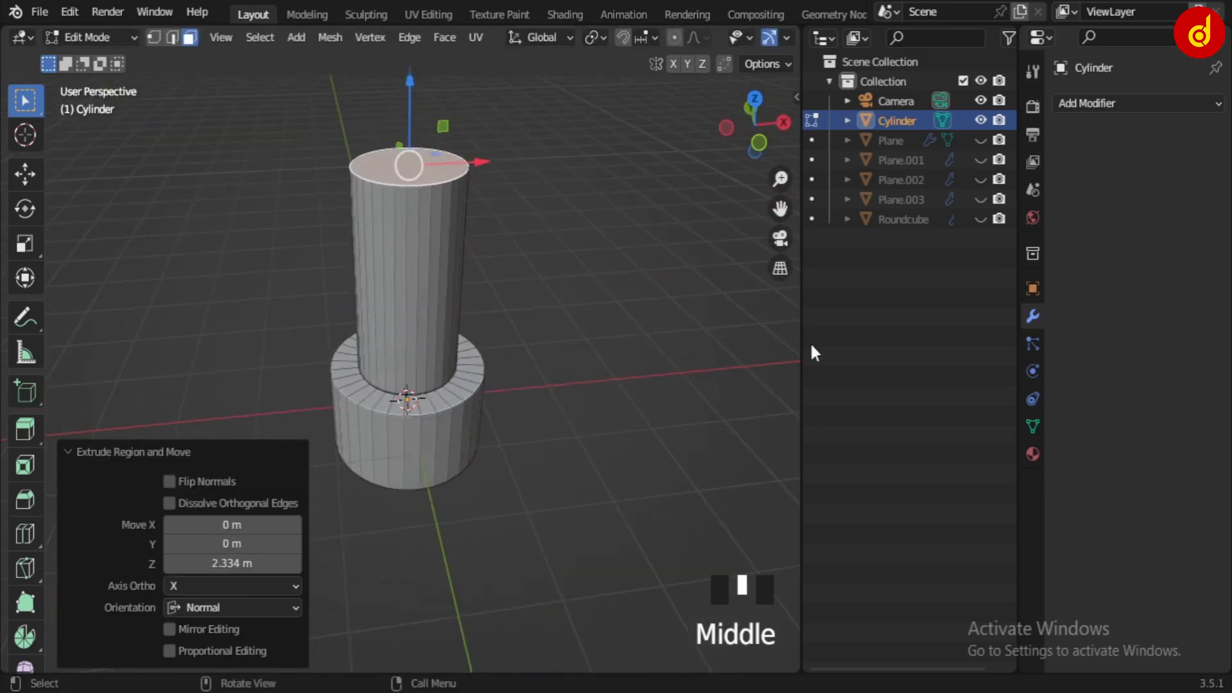
# Add a Subdivision Surface modifier with viewport level 3 to the cylinder and shade it smooth.
pyautogui.press('Tab')
pyautogui.click(1153, 101)
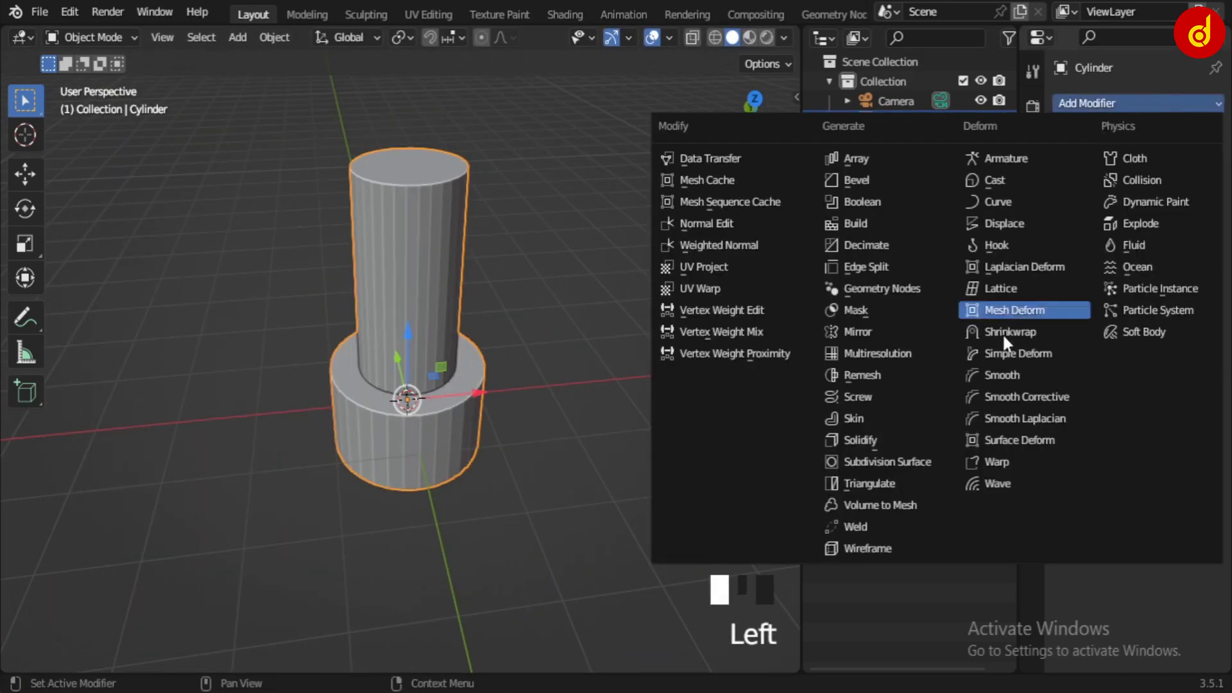
pyautogui.click(934, 462)
pyautogui.click(1193, 190)
pyautogui.click(1193, 190)
pyautogui.rightClick(425, 339)
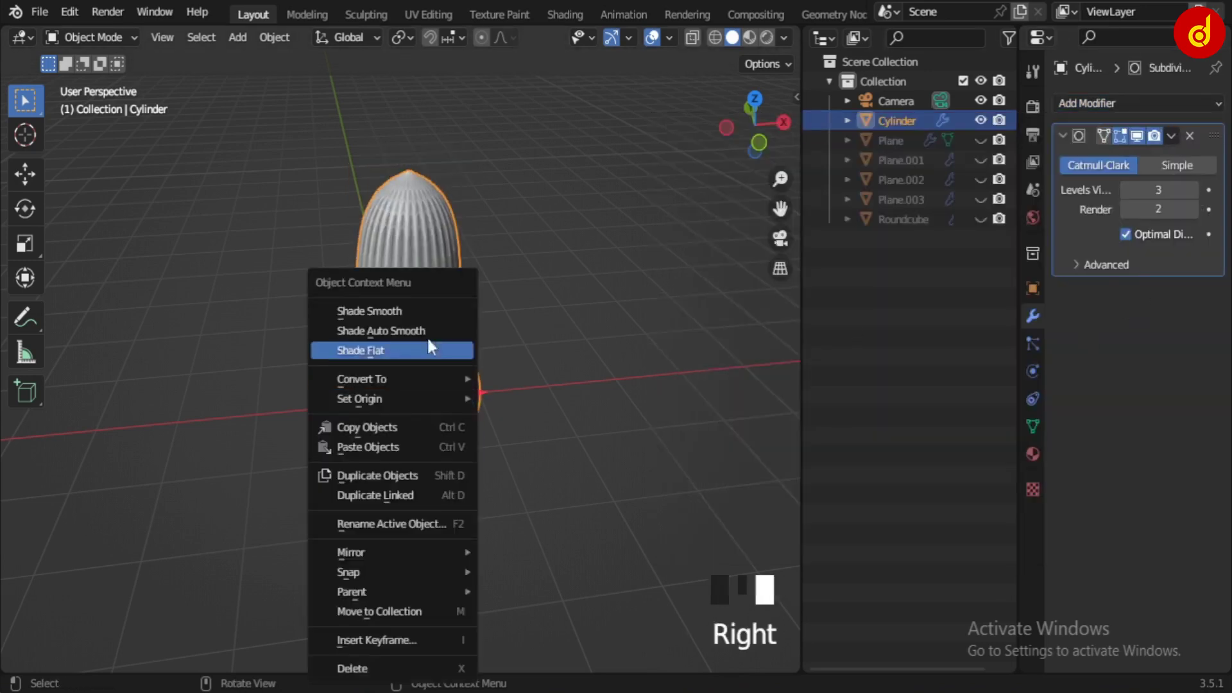
pyautogui.click(346, 310)
# Add an edge loop on the flat ledge between the cylinder's wide base and narrow shaft.
pyautogui.press('Tab')
pyautogui.scroll(2, 443, 432)
pyautogui.hotkey('ctrl', 'r')
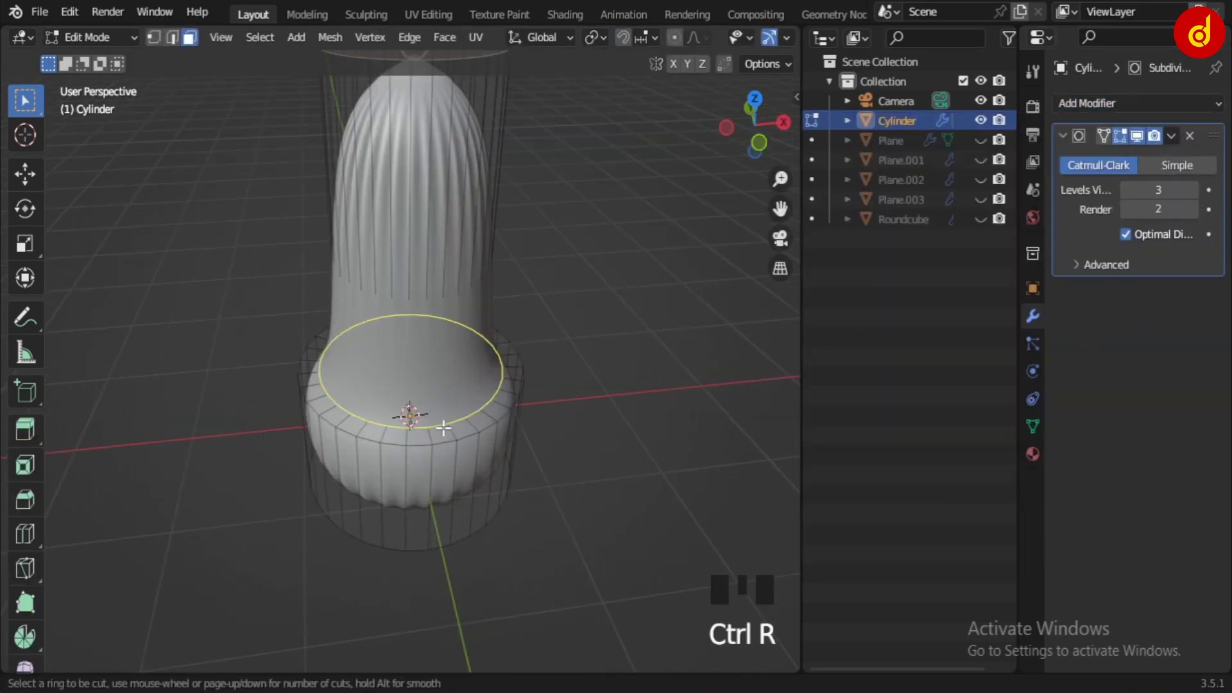
pyautogui.doubleClick(445, 429)
# Inset the cylinder's top and bottom faces together by about 0.407 m.
pyautogui.keyDown('shift'); pyautogui.moveTo(527, 350); pyautogui.dragTo(514, 445, button='middle'); pyautogui.keyUp('shift')
pyautogui.press('3')
pyautogui.click(417, 251)
pyautogui.keyDown('shift'); pyautogui.click(514, 449); pyautogui.keyUp('shift')
pyautogui.press('i')
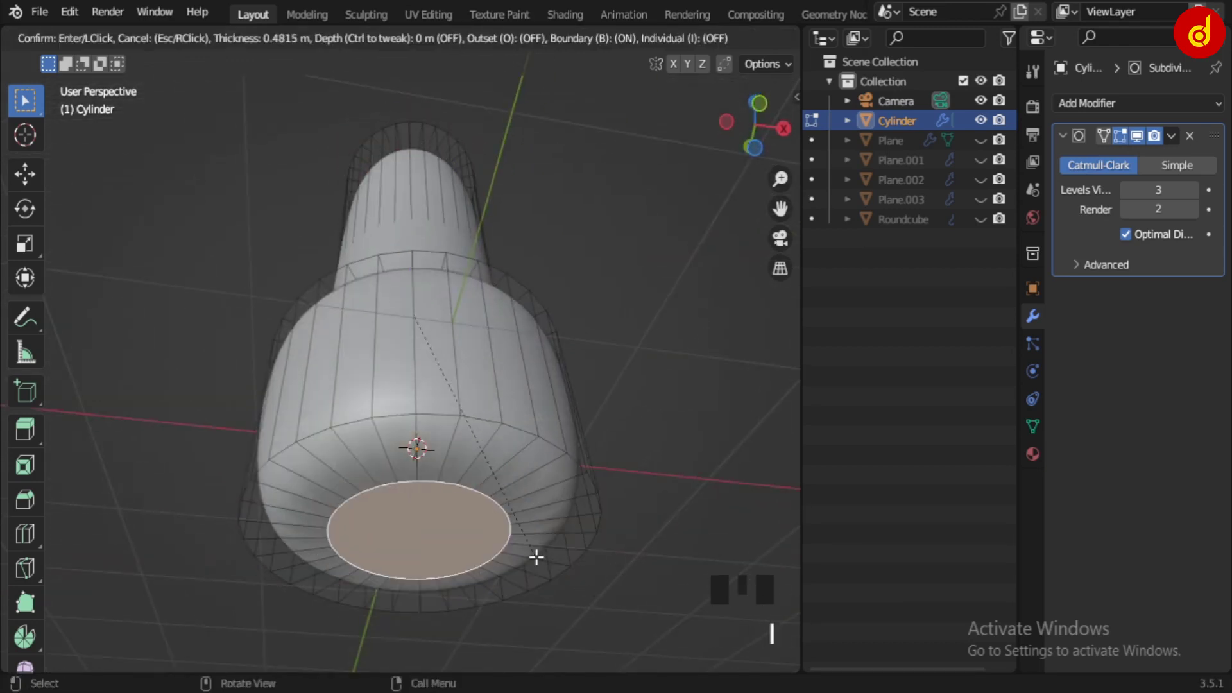
pyautogui.click(553, 560)
# Enlarge the inset face on the cylinder's top, then scale it back by 0.801.
pyautogui.scroll(-2, 558, 484)
pyautogui.moveTo(559, 484); pyautogui.dragTo(546, 505, button='middle')
pyautogui.scroll(3, 546, 505)
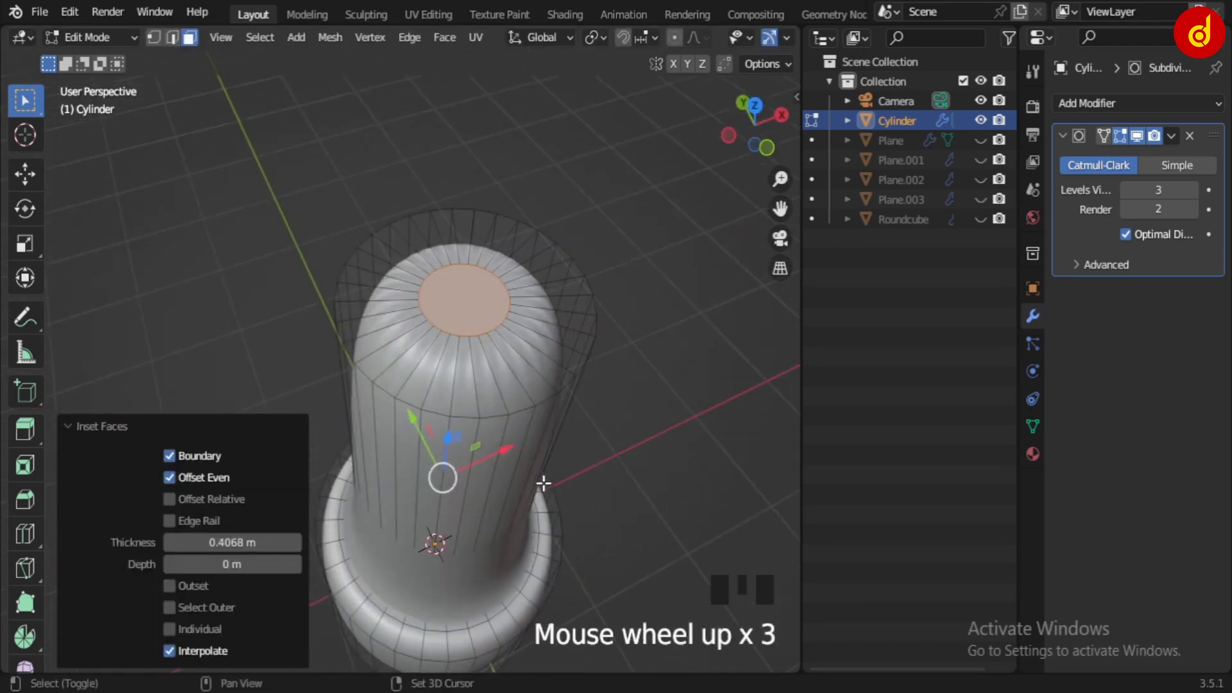
pyautogui.click(425, 315)
pyautogui.press('s')
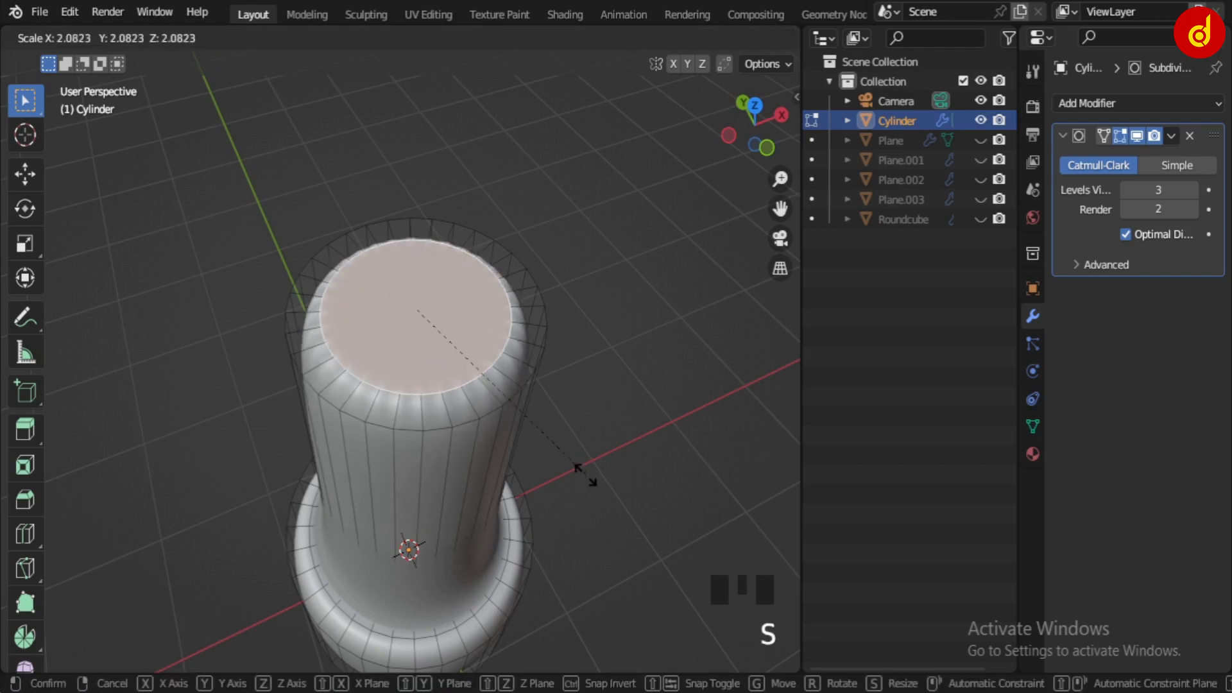
pyautogui.click(580, 475)
pyautogui.keyDown('shift'); pyautogui.moveTo(561, 514); pyautogui.dragTo(506, 397, button='middle'); pyautogui.keyUp('shift')
pyautogui.click(475, 385)
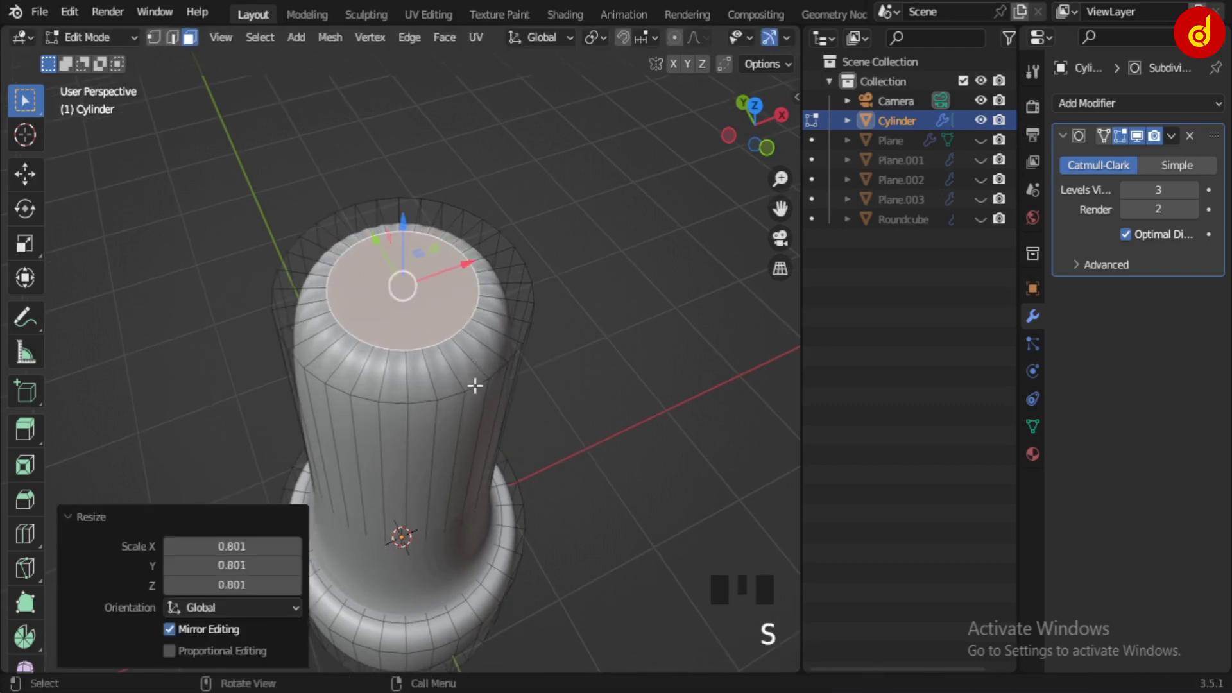
pyautogui.click(484, 362)
pyautogui.rightClick(486, 363)
pyautogui.moveTo(578, 520); pyautogui.dragTo(574, 449, button='middle')
pyautogui.keyDown('shift'); pyautogui.moveTo(574, 462); pyautogui.dragTo(569, 269, button='middle'); pyautogui.keyUp('shift')
pyautogui.moveTo(570, 436); pyautogui.dragTo(565, 320, button='middle')
pyautogui.press('Tab')
pyautogui.moveTo(552, 384); pyautogui.dragTo(549, 486, button='middle')
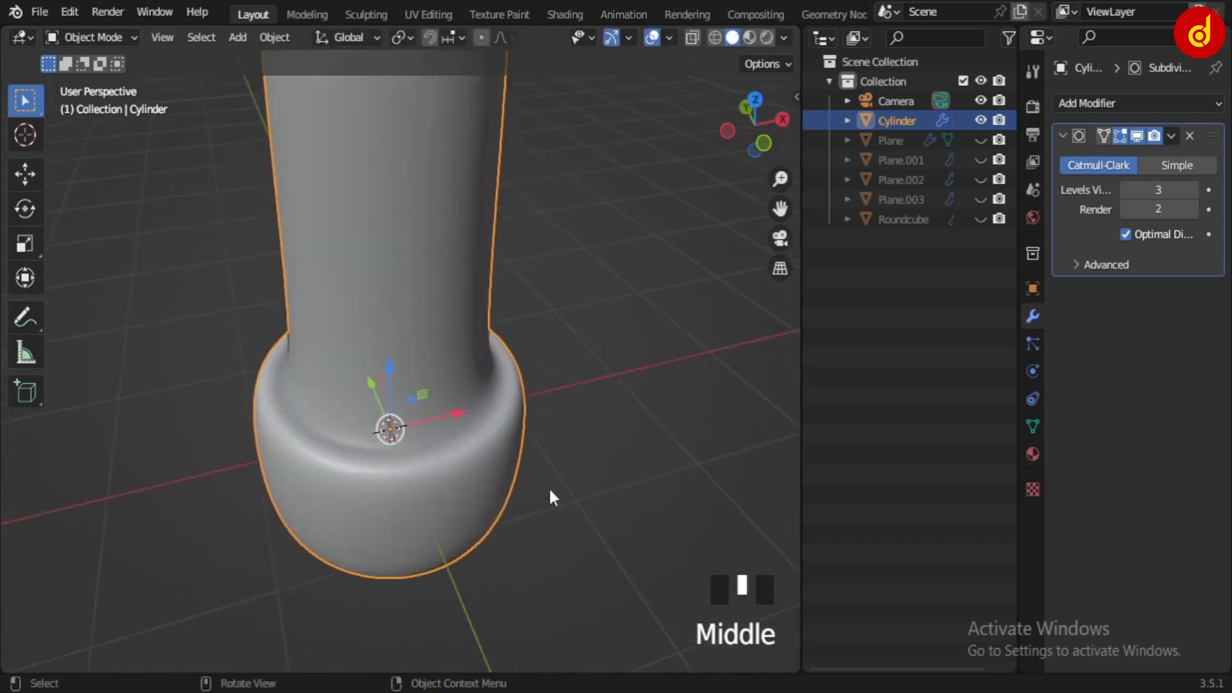
# Raise the edge loop at the shaft's foot and the neighbouring ledge loop along Z, with the subdivision preview off while editing.
pyautogui.press('Tab')
pyautogui.click(1137, 136)
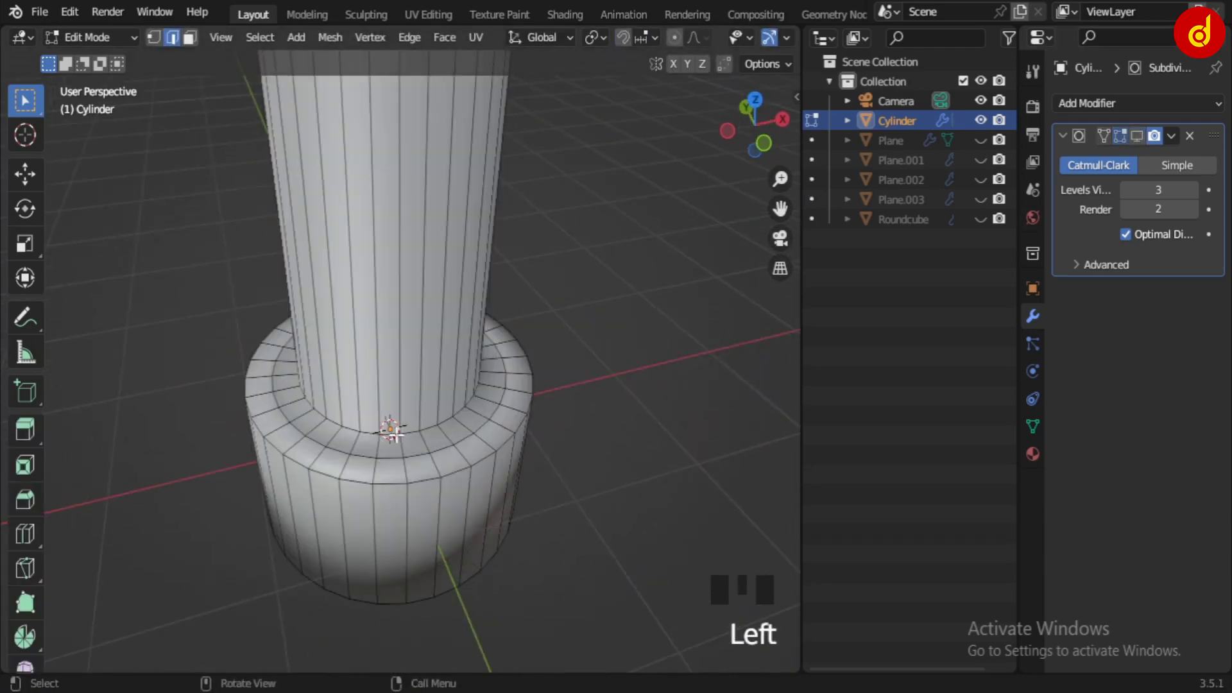
pyautogui.moveTo(417, 544); pyautogui.dragTo(404, 487, button='middle')
pyautogui.moveTo(387, 260); pyautogui.dragTo(393, 216)
pyautogui.moveTo(401, 360); pyautogui.dragTo(397, 401, button='middle')
pyautogui.keyDown('alt'); pyautogui.click(381, 415); pyautogui.keyUp('alt')
pyautogui.moveTo(389, 279)
pyautogui.mouseDown()
pyautogui.moveTo(389, 258)
pyautogui.moveTo(389, 270)
pyautogui.mouseUp()
pyautogui.click(1136, 135)
pyautogui.scroll(-3, 468, 459)
pyautogui.press('Tab')
pyautogui.moveTo(468, 460); pyautogui.dragTo(500, 459, button='middle')
# Add a centred edge loop around the middle of the shaft and scale it down to narrow the stem.
pyautogui.press('Tab')
pyautogui.scroll(2, 503, 523)
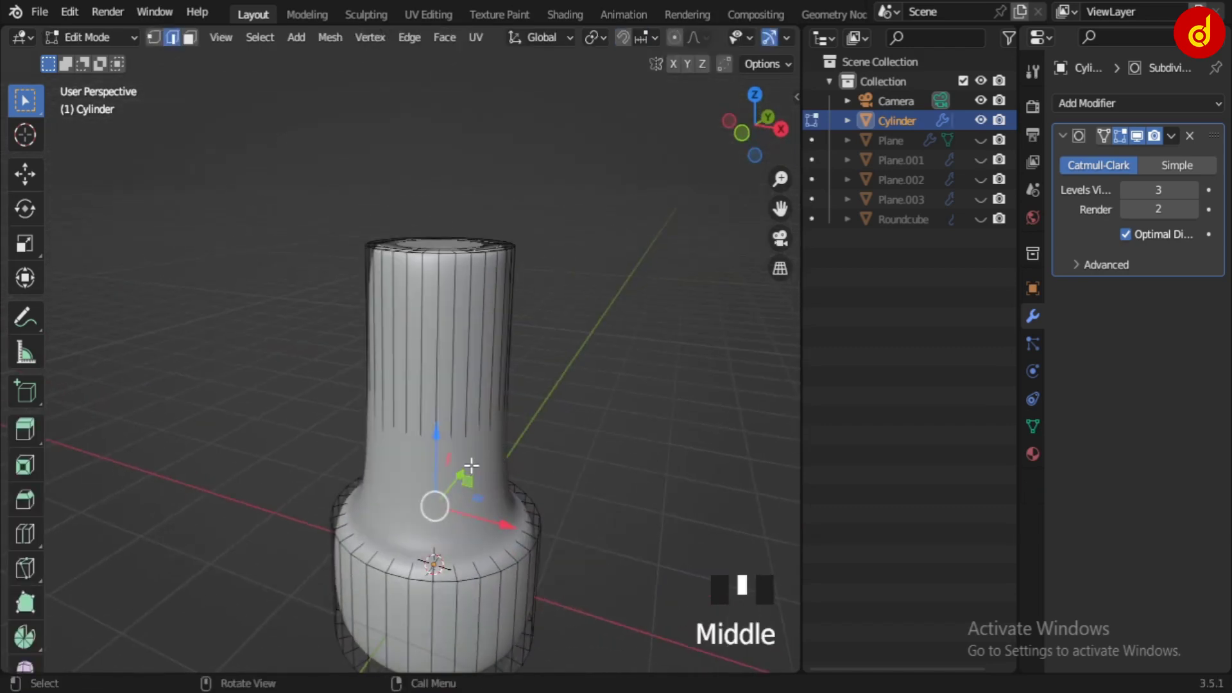
pyautogui.press('r')
pyautogui.rightClick(482, 475)
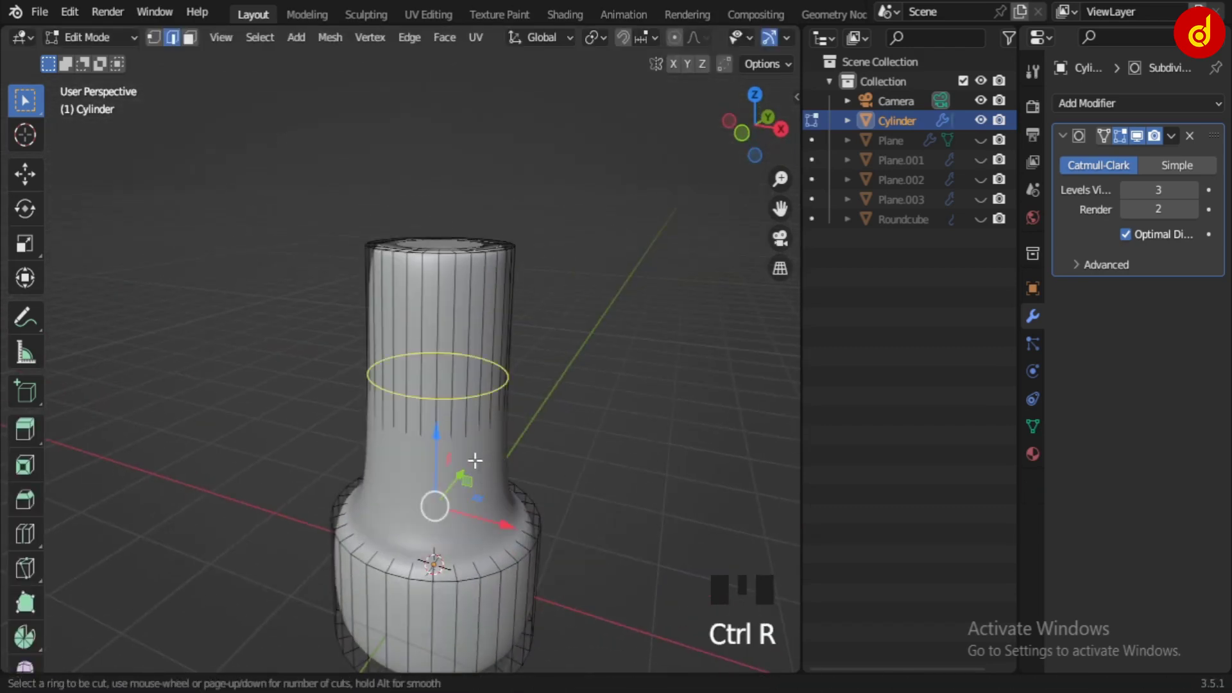
pyautogui.click(475, 461)
pyautogui.rightClick(641, 583)
pyautogui.press('s')
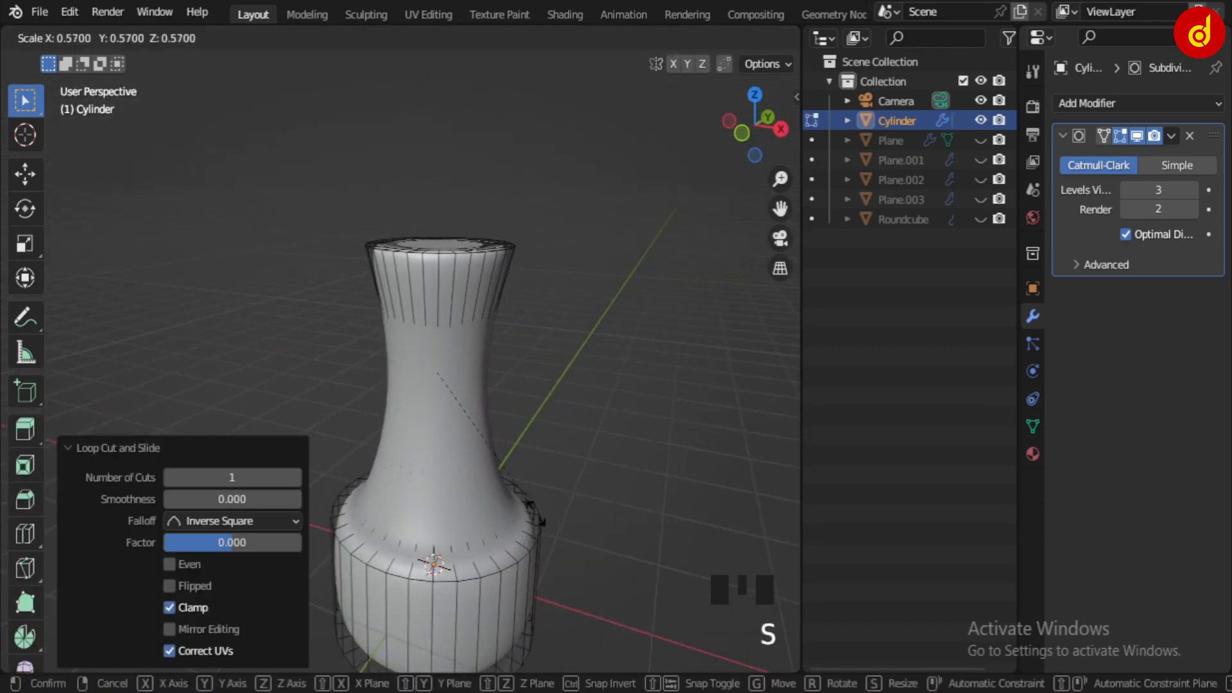
pyautogui.click(525, 554)
# Rotate the stem's top end by -15.5° in front view and move it toward negative X and slightly upward.
pyautogui.press('Tab')
pyautogui.scroll(-3, 527, 522)
pyautogui.scroll(2, 506, 549)
pyautogui.press('KP_1')
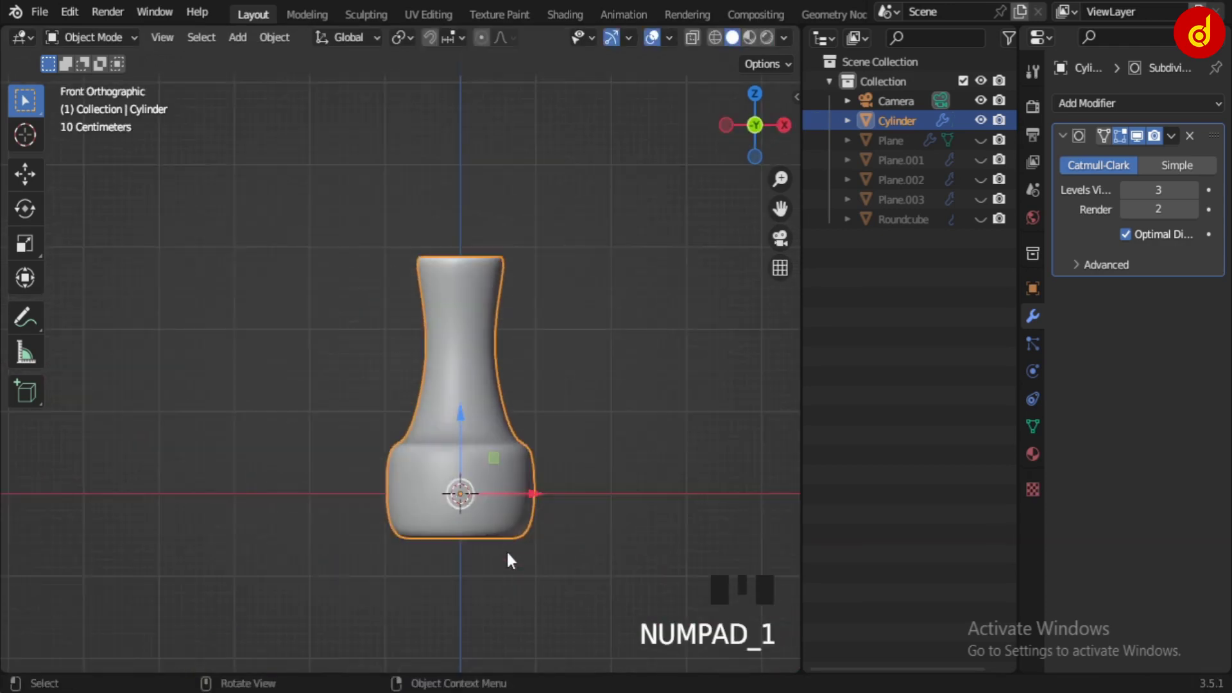
pyautogui.scroll(2, 508, 550)
pyautogui.press('Tab')
pyautogui.moveTo(371, 190); pyautogui.dragTo(603, 333)
pyautogui.press('r')
pyautogui.click(617, 392)
pyautogui.press('g')
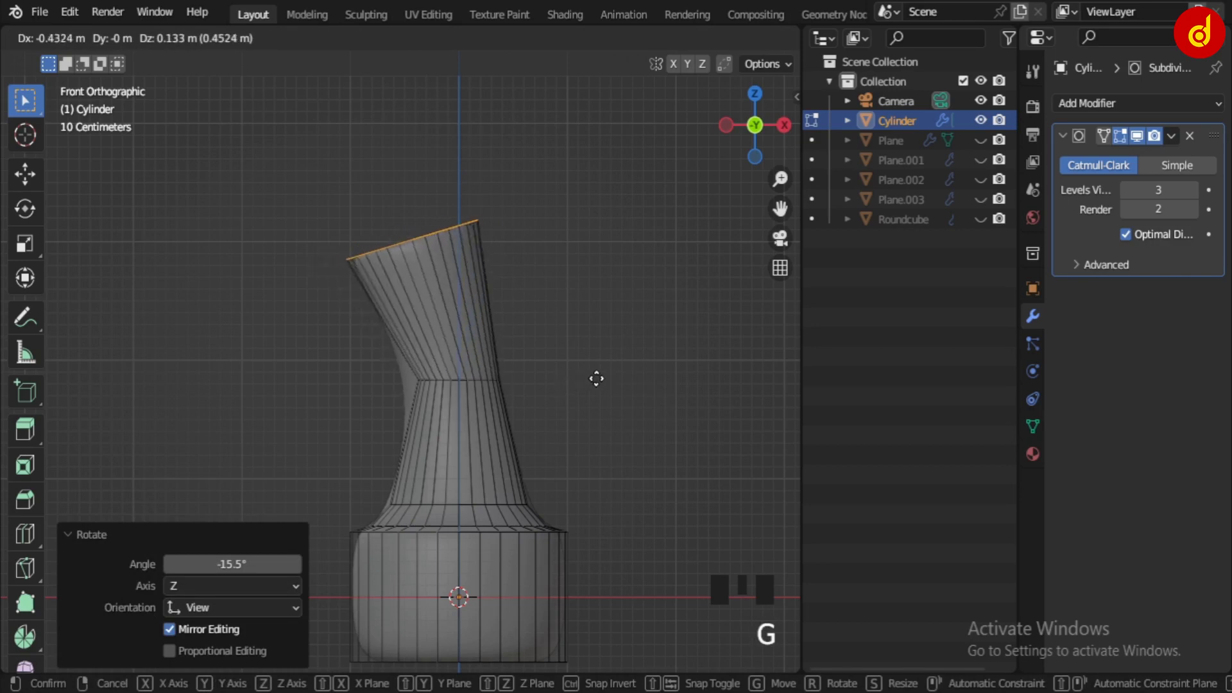
pyautogui.click(577, 385)
# Rotate the stem's middle edge loop by about -18° in front view and reposition it along the bend.
pyautogui.keyDown('alt'); pyautogui.click(434, 380); pyautogui.keyUp('alt')
pyautogui.moveTo(580, 443); pyautogui.dragTo(618, 489, button='middle')
pyautogui.press('KP_1')
pyautogui.press('r')
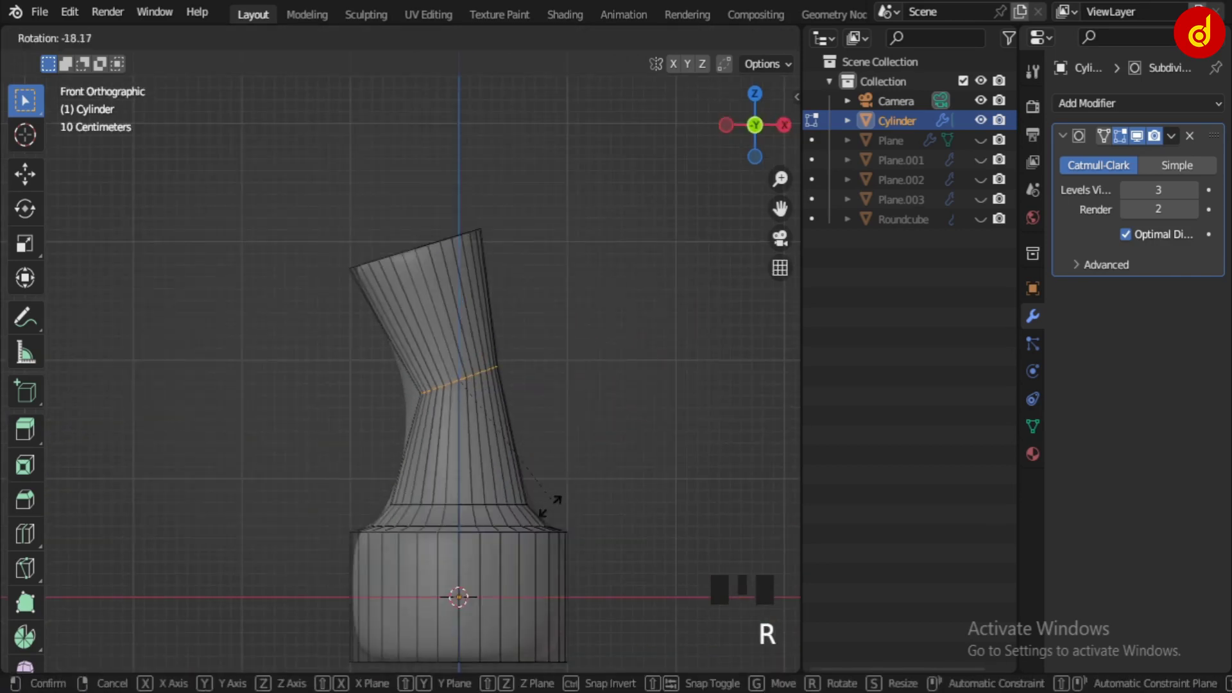
pyautogui.click(550, 500)
pyautogui.press('g')
pyautogui.click(559, 484)
pyautogui.press('Tab')
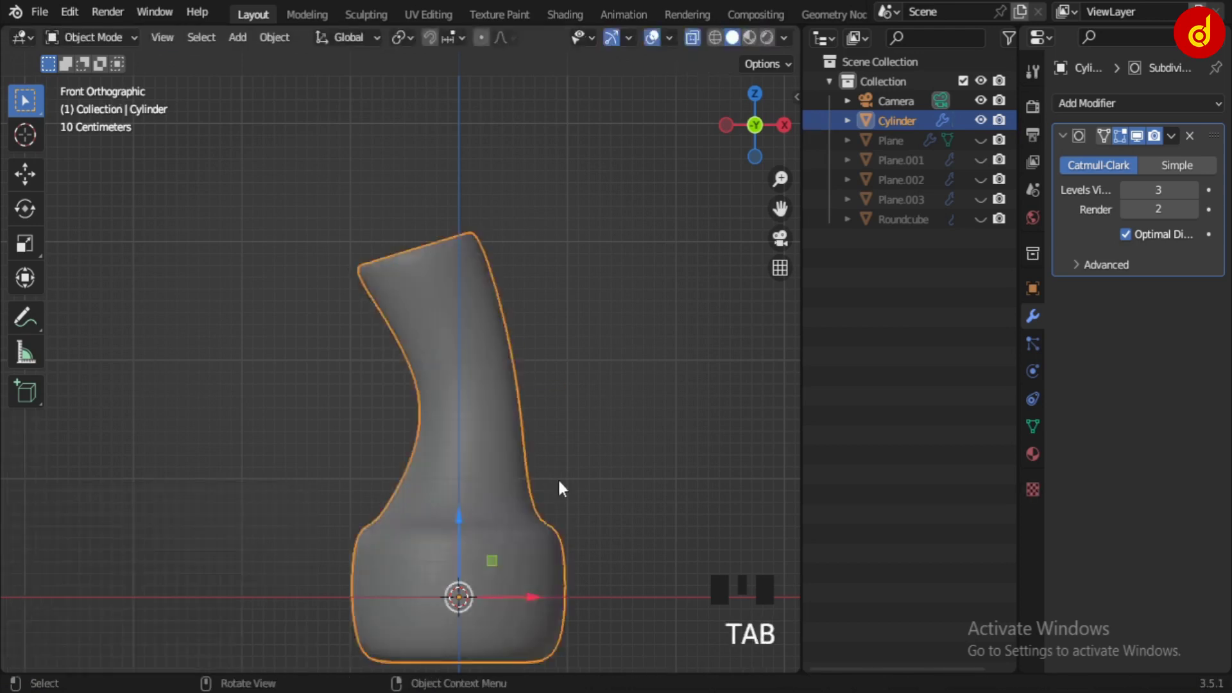
# Examine the bent stem's shape from several sides with X-ray turned off.
pyautogui.press('Tab')
pyautogui.press('Tab')
pyautogui.scroll(-3, 517, 476)
pyautogui.moveTo(517, 475); pyautogui.dragTo(244, 487, button='middle')
pyautogui.scroll(2, 552, 542)
pyautogui.hotkey('alt', 'z')
pyautogui.scroll(3, 372, 513)
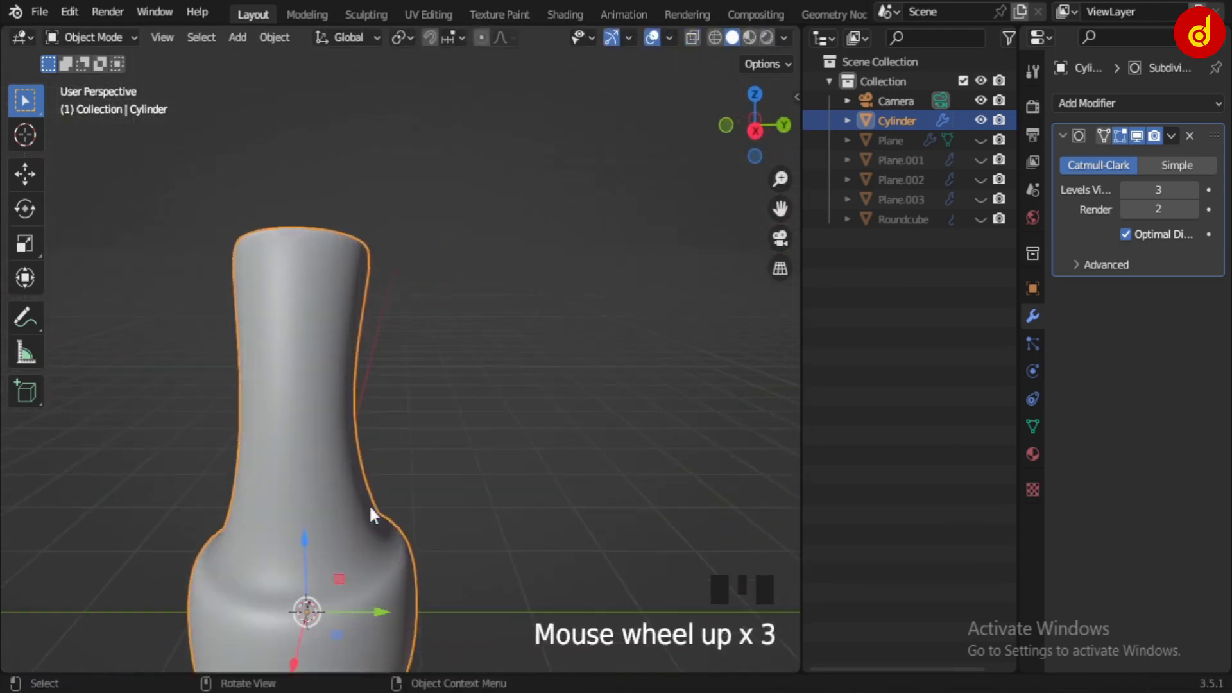
pyautogui.scroll(-3, 340, 525)
pyautogui.moveTo(340, 525); pyautogui.dragTo(452, 533, button='middle')
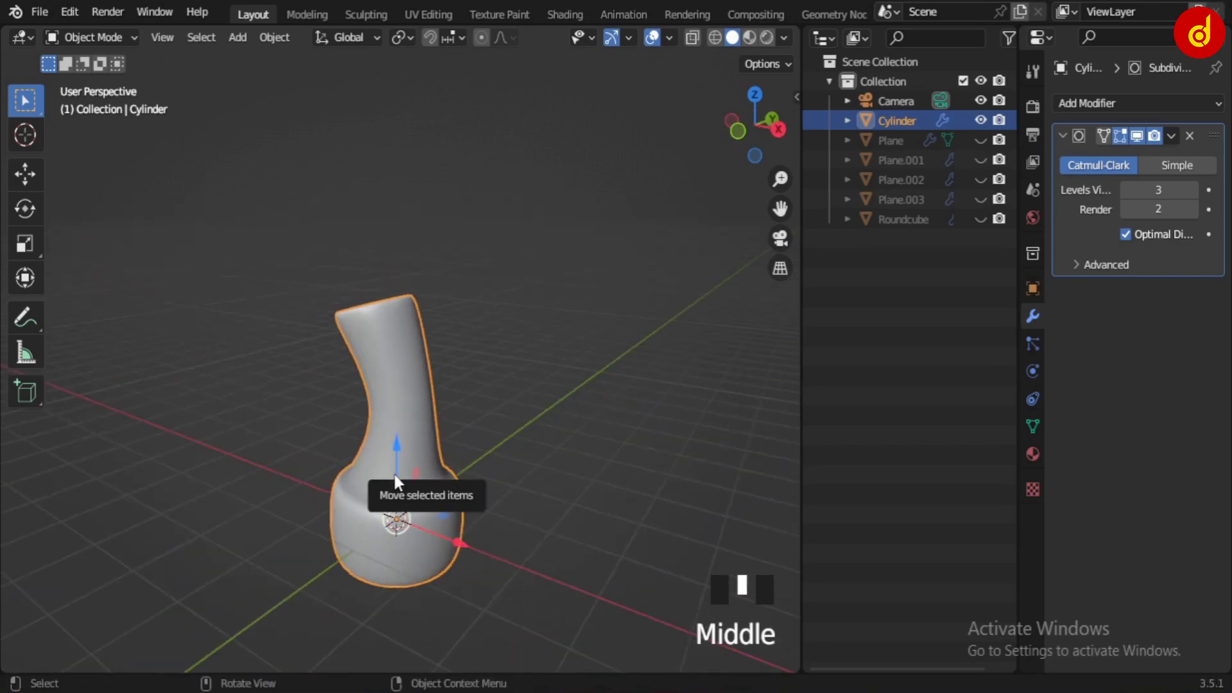
# Turn off the subdivision preview and slightly shrink the edge loop where the shaft meets the collar.
pyautogui.press('Tab')
pyautogui.scroll(3, 394, 472)
pyautogui.keyDown('shift'); pyautogui.moveTo(410, 463); pyautogui.dragTo(457, 464, button='middle'); pyautogui.keyUp('shift')
pyautogui.scroll(2, 449, 459)
pyautogui.click(1138, 135)
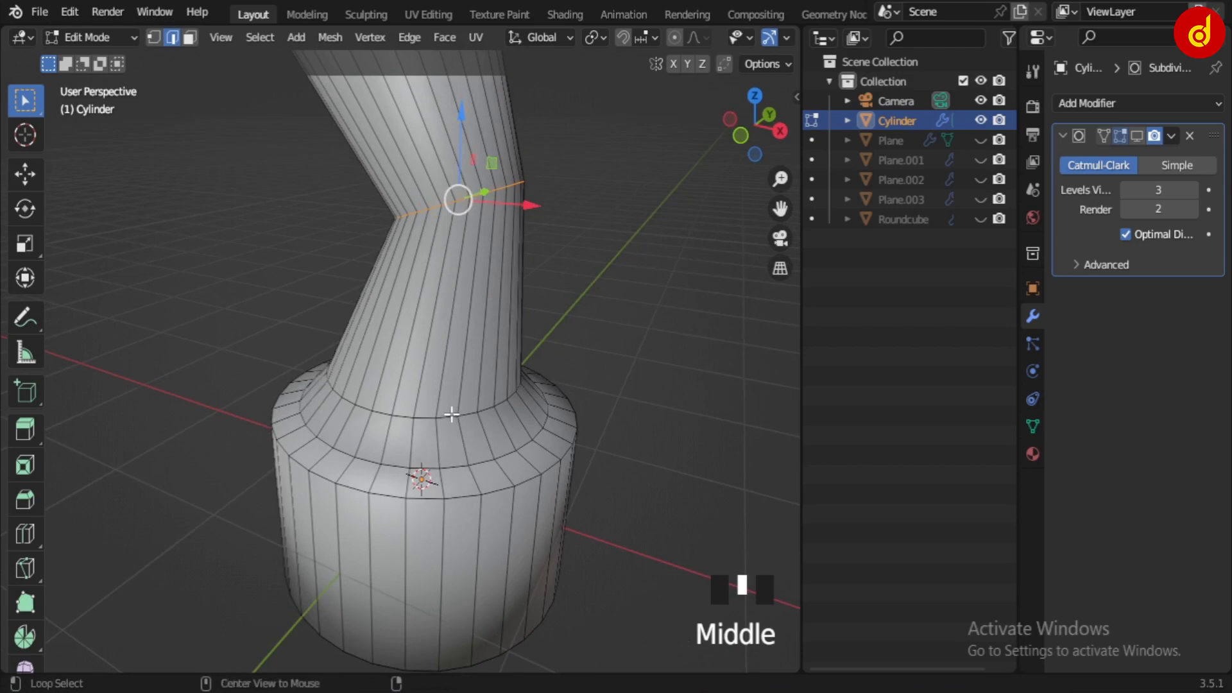
pyautogui.press('s')
pyautogui.click(507, 504)
# Slide the collar's ledge edge loop inward by a factor of 0.252 and turn the subdivision preview back on.
pyautogui.keyDown('alt'); pyautogui.click(475, 494); pyautogui.keyUp('alt')
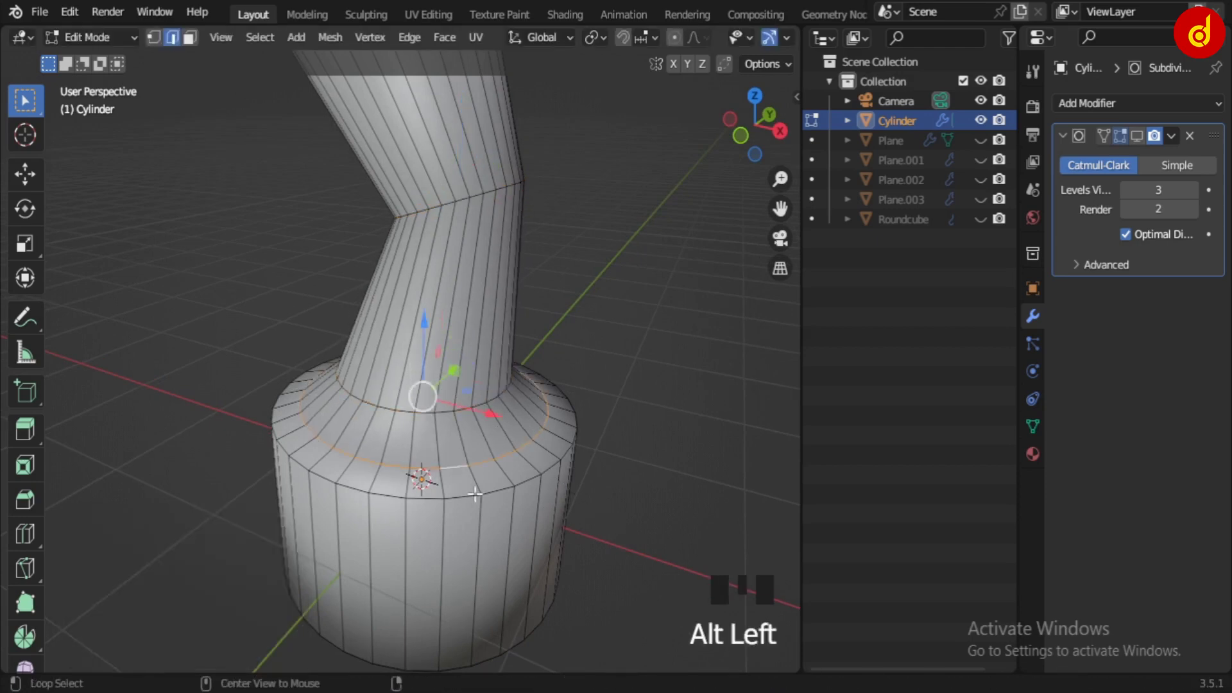
pyautogui.press('g')
pyautogui.press('g')
pyautogui.click(834, 294)
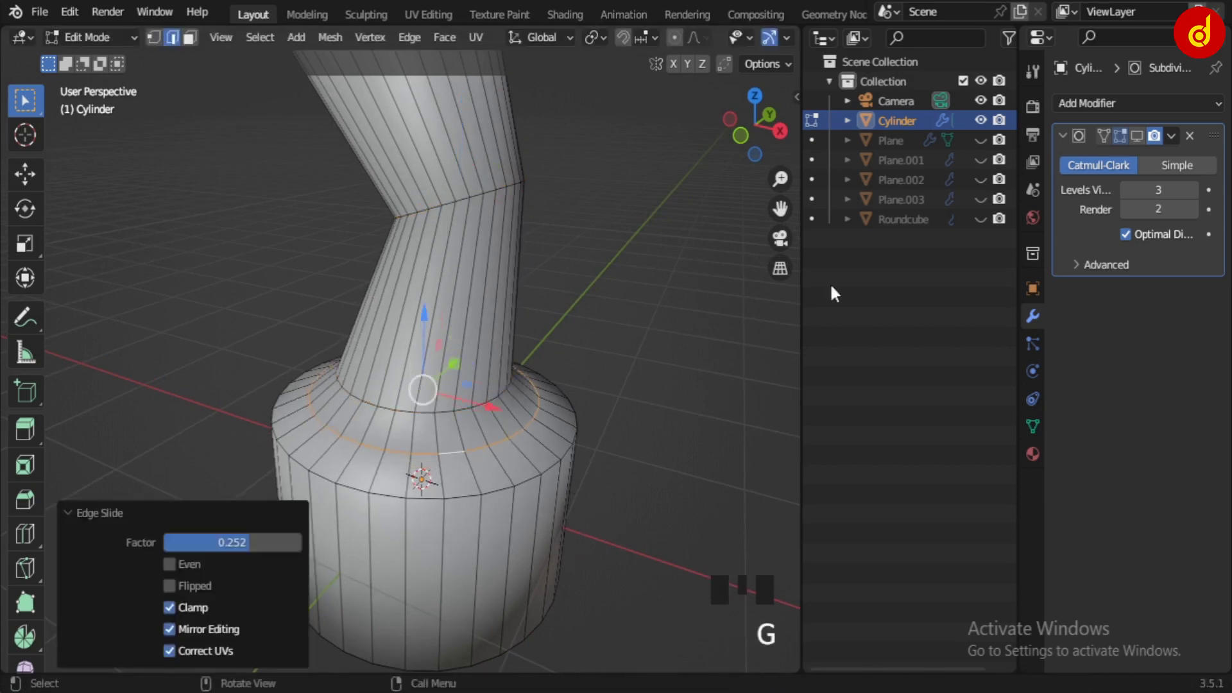
pyautogui.click(1137, 136)
# Add an edge loop around the middle of the stem's wide collar.
pyautogui.press('Tab')
pyautogui.scroll(-1, 542, 441)
pyautogui.press('Tab')
pyautogui.scroll(1, 529, 486)
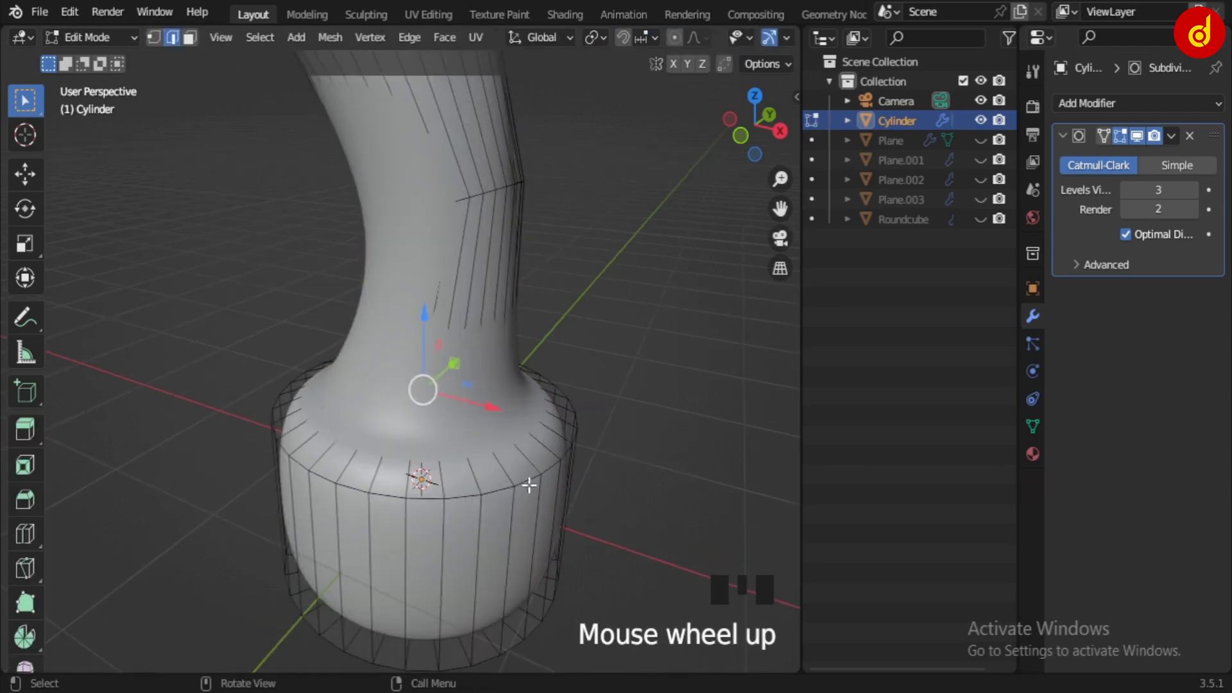
pyautogui.hotkey('ctrl', 'r')
pyautogui.press('Tab')
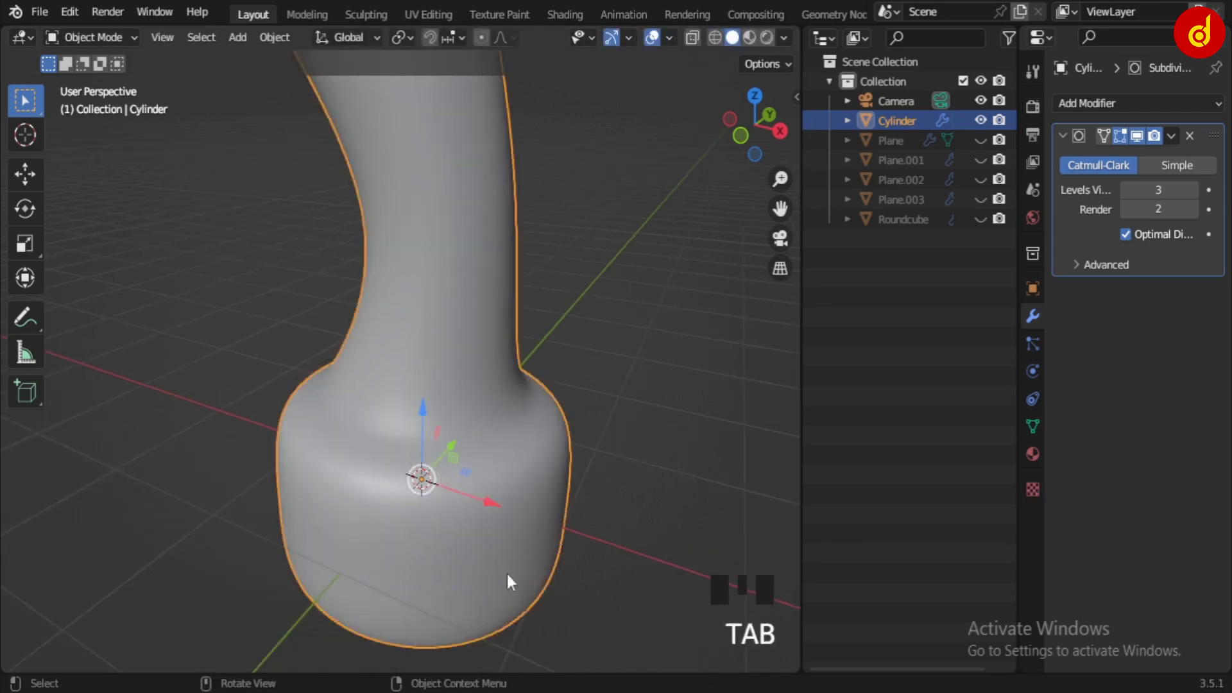
pyautogui.scroll(-5, 509, 580)
pyautogui.moveTo(509, 580); pyautogui.dragTo(554, 493, button='middle')
# Unhide Plane, Plane.001, Plane.002, Plane.003 and Roundcube and show them together with the stem.
pyautogui.press('/')
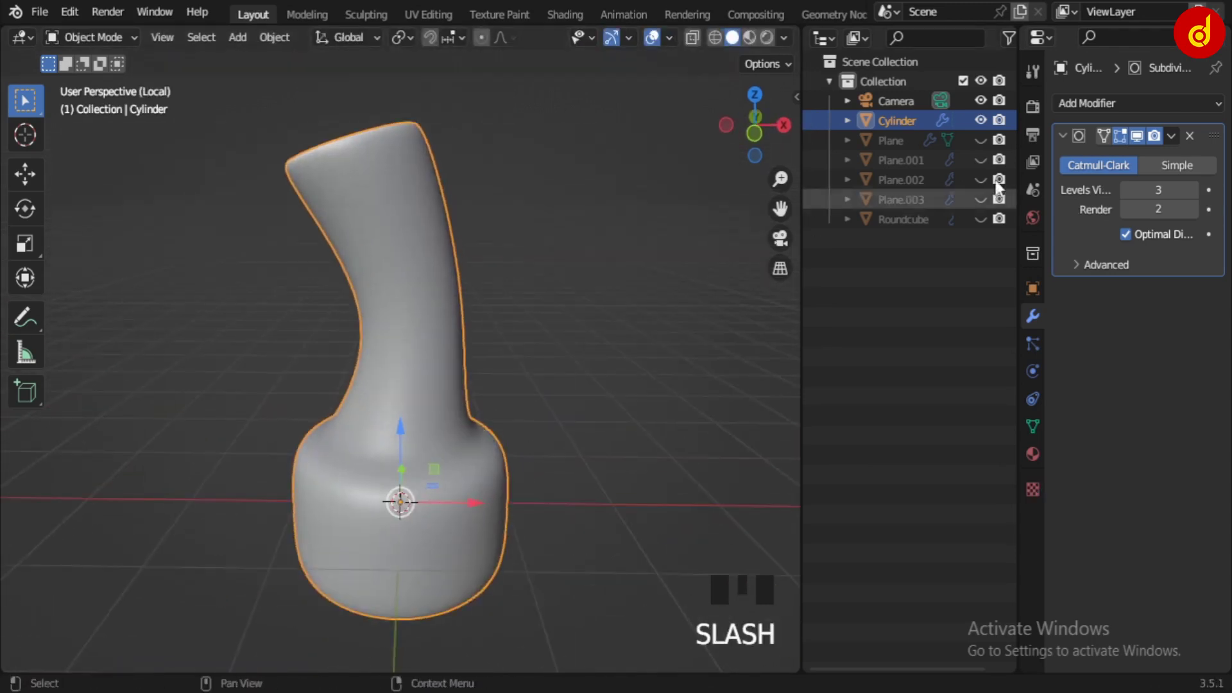
pyautogui.scroll(-2, 482, 401)
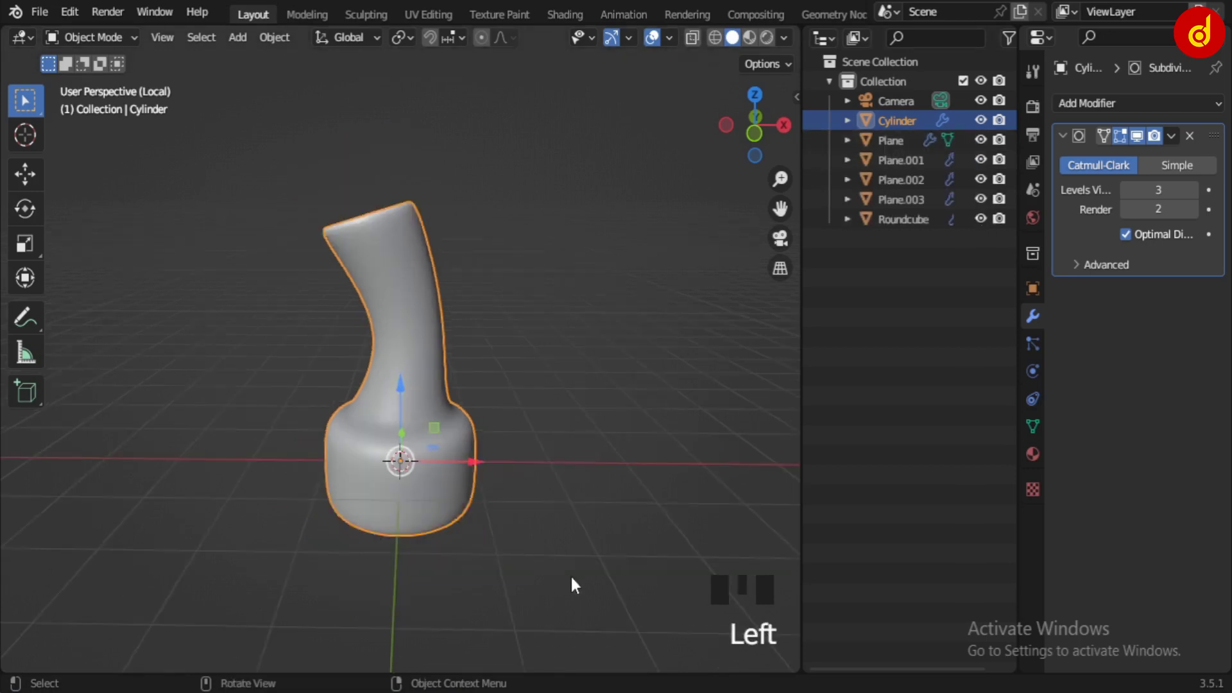
pyautogui.press('s')
pyautogui.rightClick(451, 488)
pyautogui.press('/')
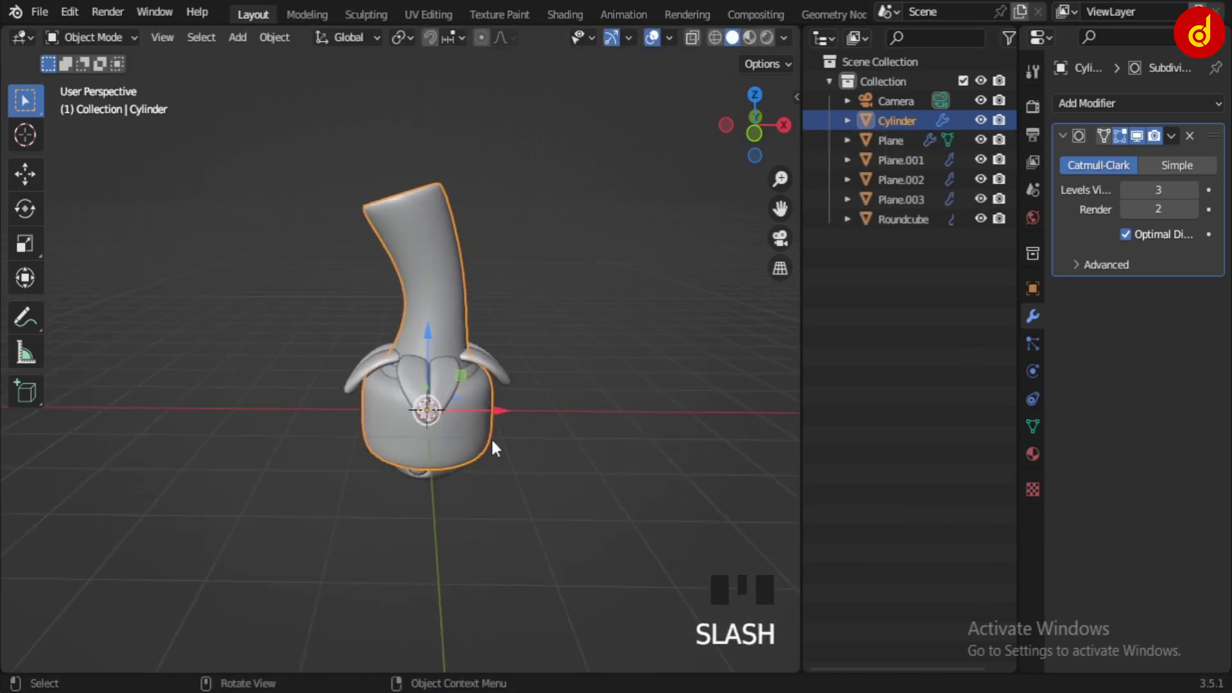
# Scale the whole stem down and raise it about 0.929 m along Z onto the leaves.
pyautogui.scroll(2, 564, 530)
pyautogui.press('s')
pyautogui.click(433, 356)
pyautogui.moveTo(434, 357); pyautogui.dragTo(436, 250)
pyautogui.scroll(2, 504, 389)
pyautogui.keyDown('shift'); pyautogui.moveTo(504, 389); pyautogui.dragTo(507, 447, button='middle'); pyautogui.keyUp('shift')
pyautogui.scroll(1, 557, 523)
# Scale the stem by 0.712 and adjust its size once more to fit the centre of the leaves.
pyautogui.press('s')
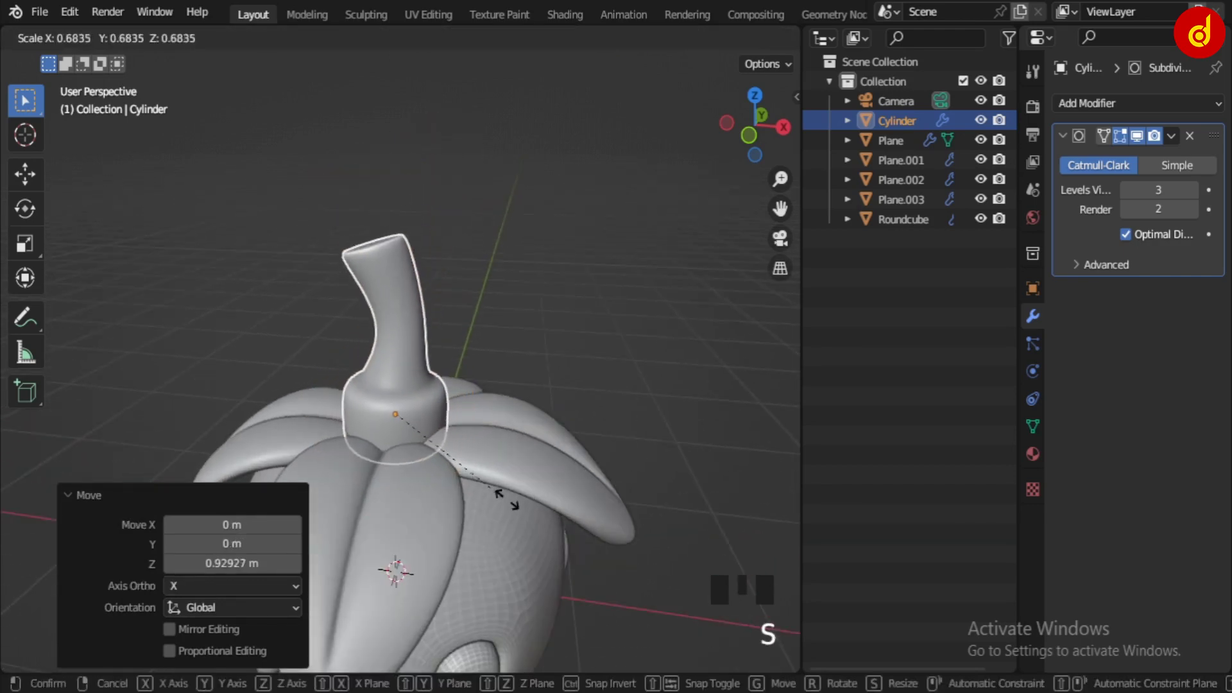
pyautogui.click(512, 499)
pyautogui.moveTo(512, 499); pyautogui.dragTo(477, 429, button='middle')
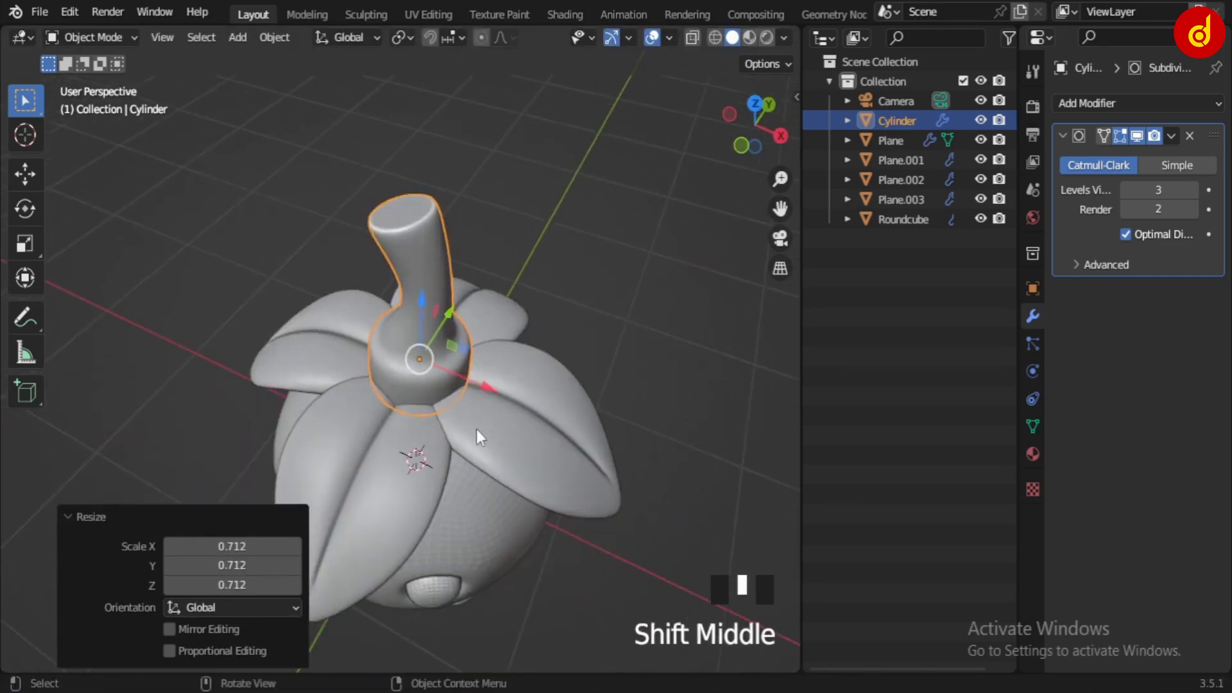
pyautogui.press('KP_Decimal')
pyautogui.press('s')
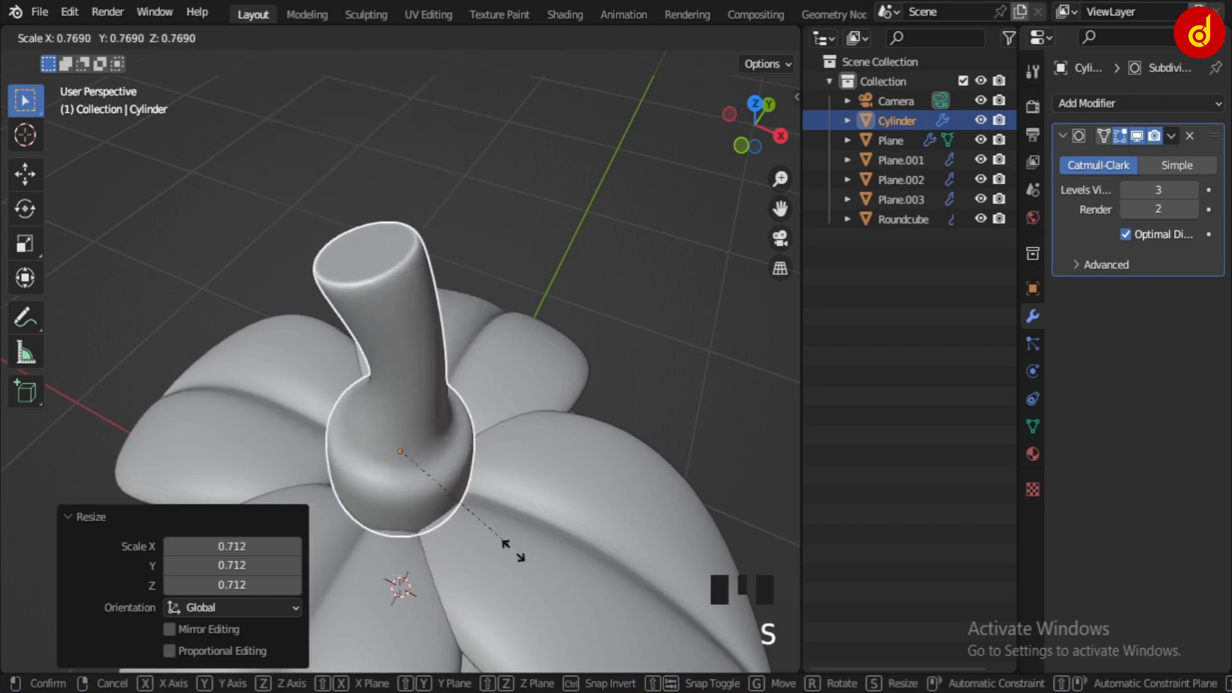
pyautogui.click(564, 489)
# Check the stem against the leaves and rescale it uniformly to refine the fit.
pyautogui.moveTo(564, 489); pyautogui.dragTo(509, 413, button='middle')
pyautogui.scroll(-4, 507, 406)
pyautogui.moveTo(420, 389); pyautogui.dragTo(449, 450, button='middle')
pyautogui.scroll(5, 475, 424)
pyautogui.click(437, 443)
pyautogui.press('s')
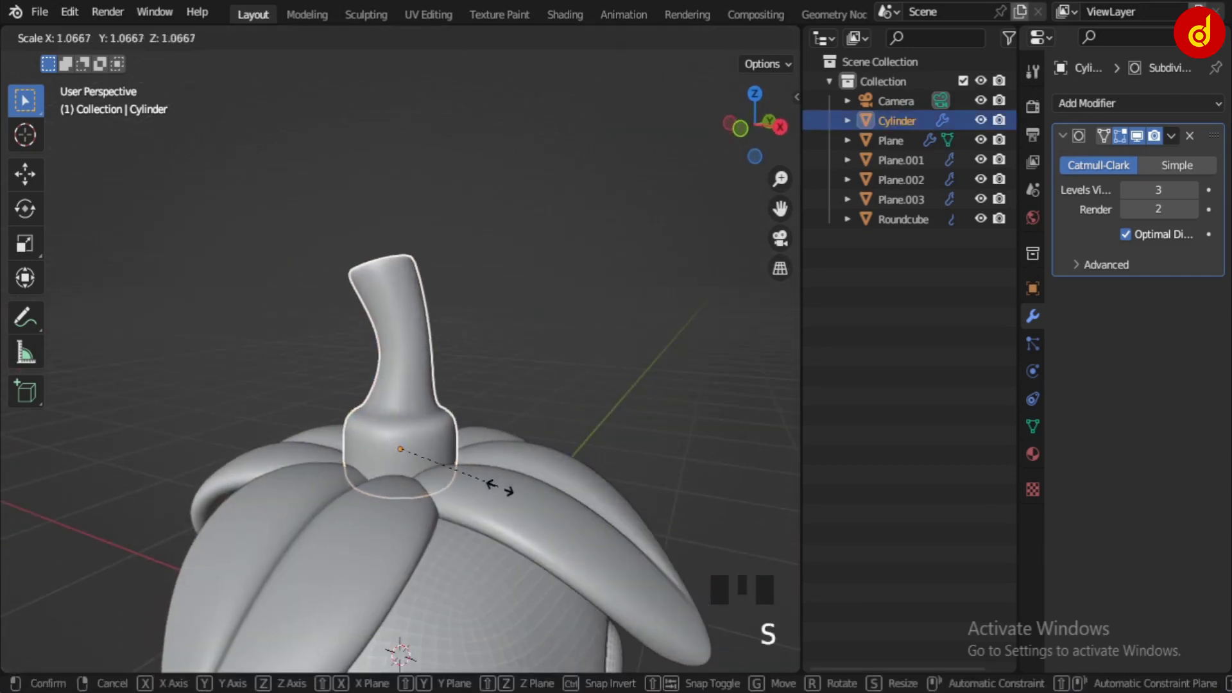
pyautogui.click(498, 407)
pyautogui.moveTo(498, 407); pyautogui.dragTo(519, 441, button='middle')
# Lower the stem slightly along Z in front view so its collar sits between the leaves.
pyautogui.press('KP_1')
pyautogui.scroll(-5, 502, 500)
pyautogui.scroll(6, 509, 366)
pyautogui.scroll(2, 410, 510)
pyautogui.moveTo(410, 509); pyautogui.dragTo(412, 527)
# Select the stem's upper half in X-ray and move it slightly down and toward negative X.
pyautogui.keyDown('shift'); pyautogui.moveTo(576, 422); pyautogui.dragTo(616, 445, button='middle'); pyautogui.keyUp('shift')
pyautogui.press('Tab')
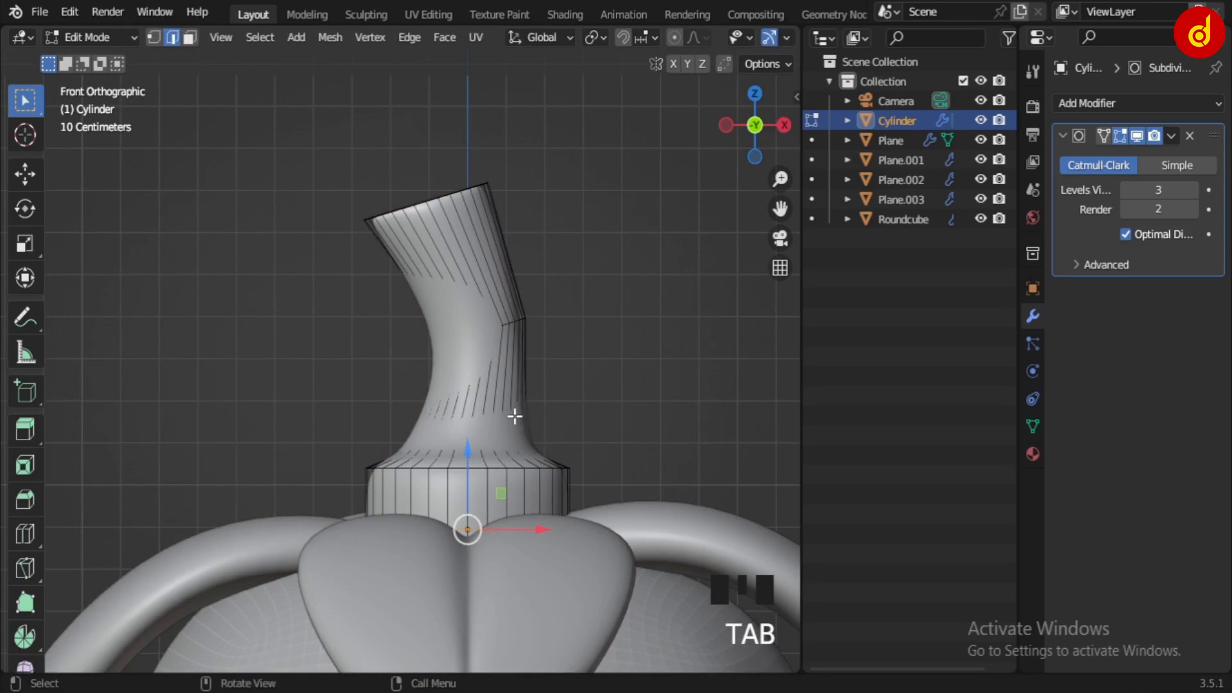
pyautogui.hotkey('alt', 'z')
pyautogui.moveTo(338, 143); pyautogui.dragTo(602, 398)
pyautogui.press('g')
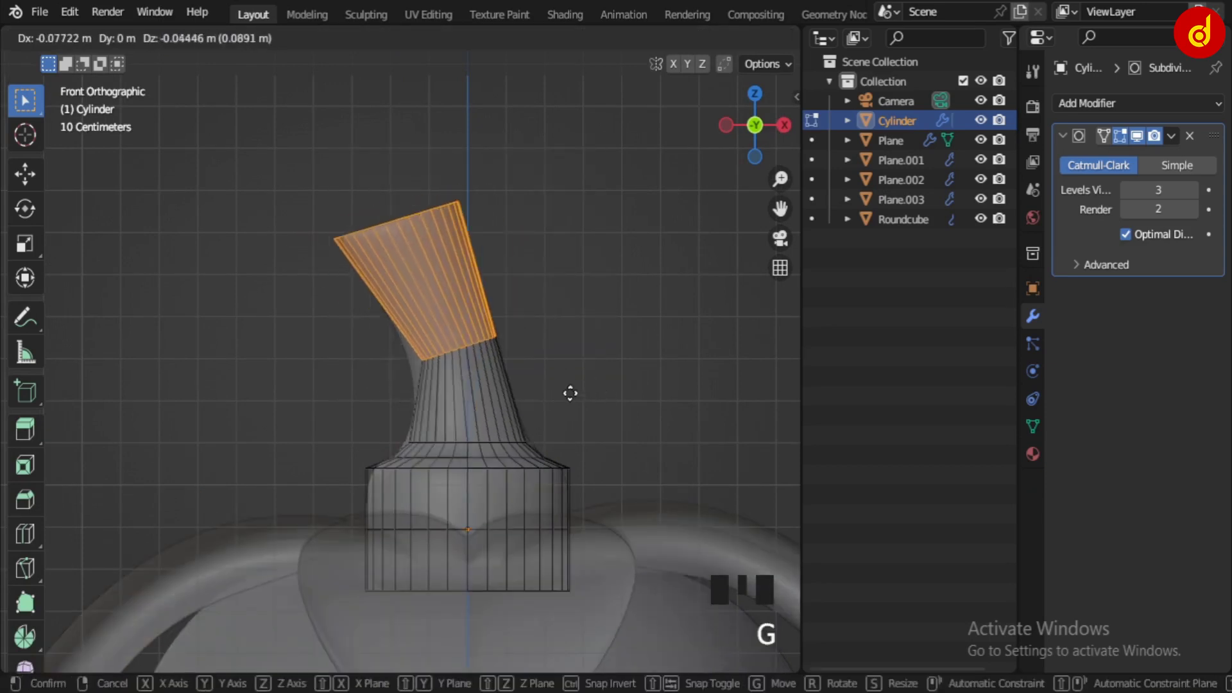
pyautogui.click(579, 394)
pyautogui.press('Tab')
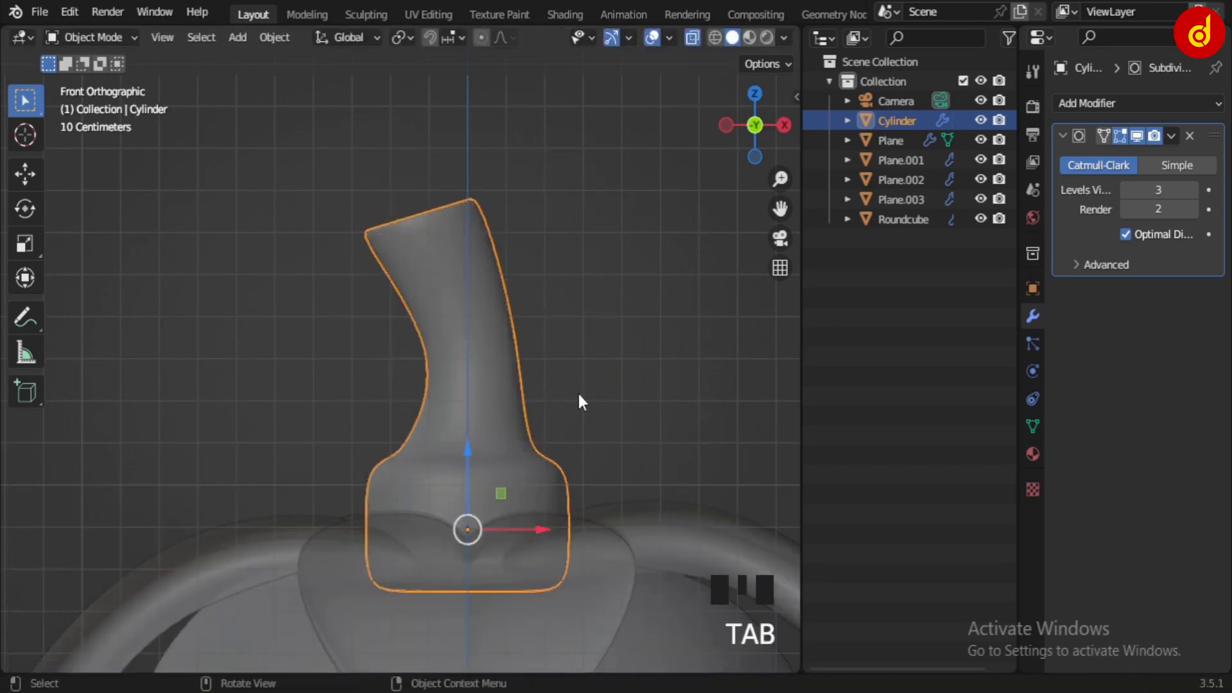
pyautogui.click(570, 477)
pyautogui.moveTo(569, 478); pyautogui.dragTo(460, 525, button='middle')
pyautogui.hotkey('alt', 'z')
# Scale up the edge loop around the lower part of the stem's collar uniformly by about 1.22.
pyautogui.click(460, 525)
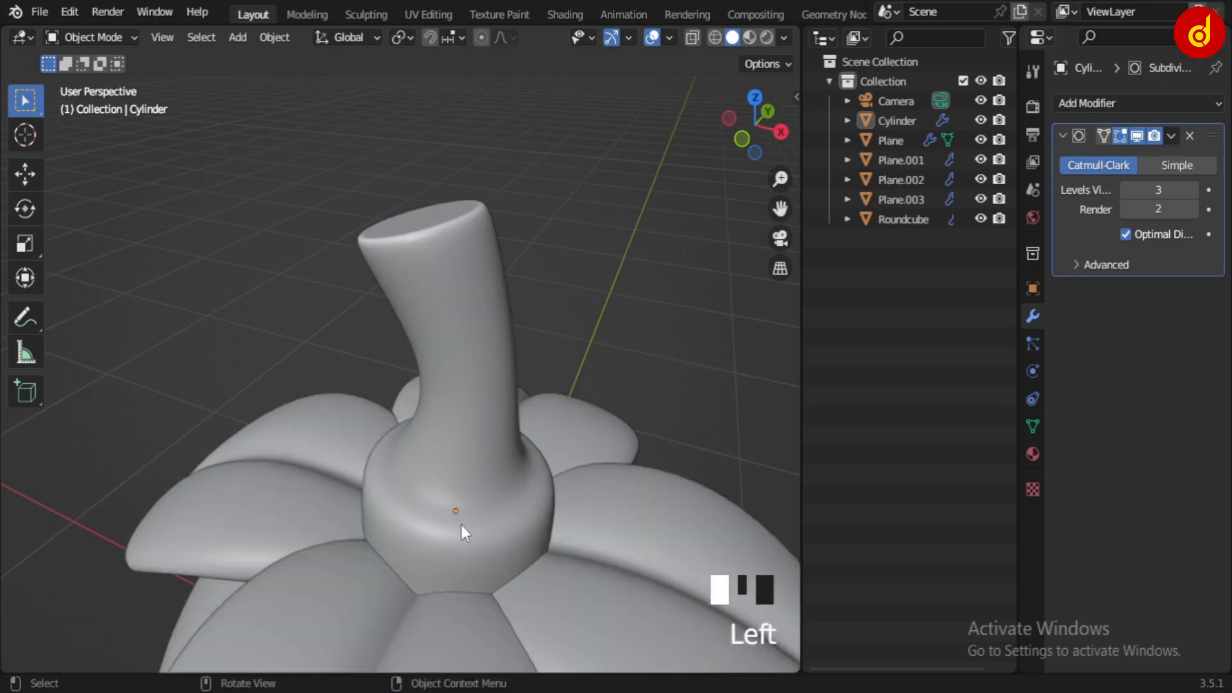
pyautogui.press('Tab')
pyautogui.keyDown('alt'); pyautogui.click(540, 558); pyautogui.keyUp('alt')
pyautogui.press('s')
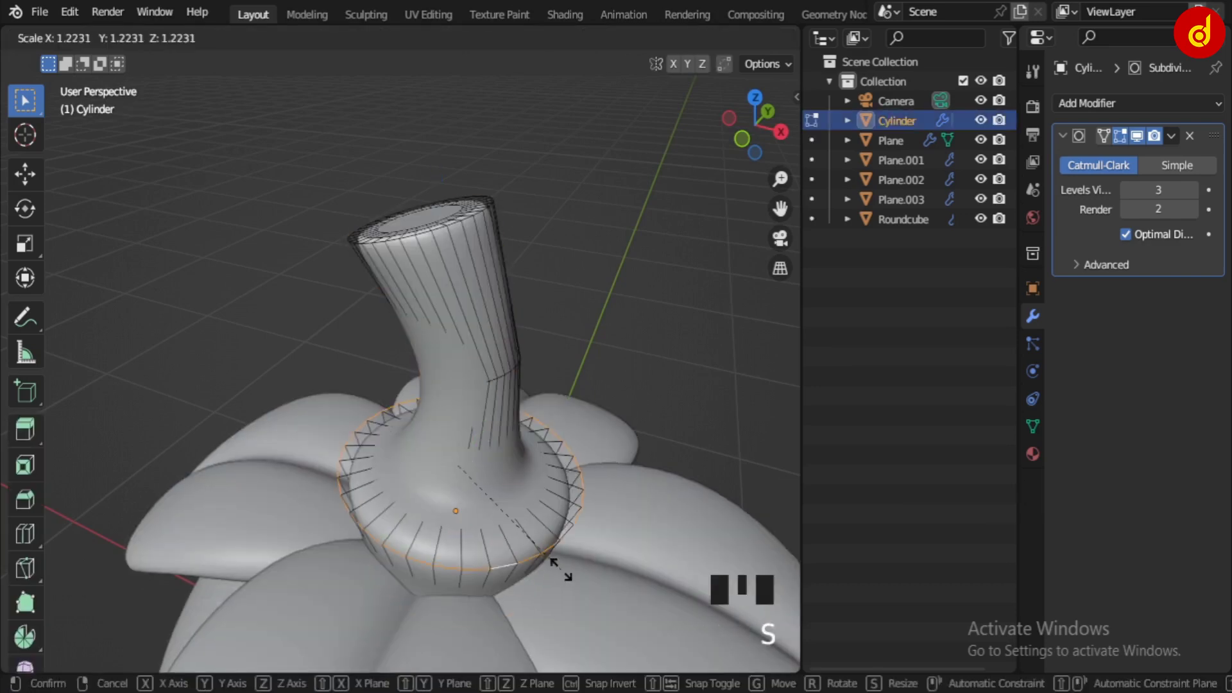
pyautogui.click(559, 561)
pyautogui.press('Tab')
# Frame the whole strawberry and apply Shade Smooth to its body.
pyautogui.scroll(-4, 611, 422)
pyautogui.moveTo(519, 479); pyautogui.dragTo(286, 207, button='middle')
pyautogui.moveTo(286, 206); pyautogui.dragTo(518, 515)
pyautogui.press('KP_Decimal')
pyautogui.scroll(-2, 515, 507)
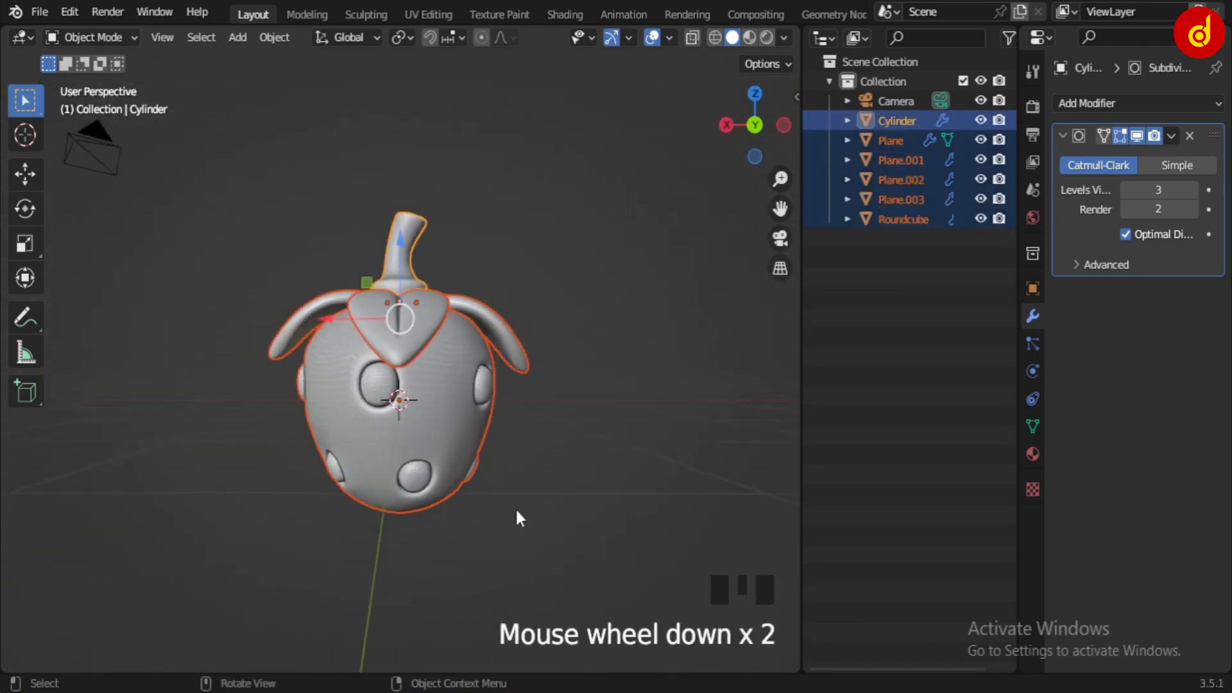
pyautogui.scroll(3, 513, 507)
pyautogui.click(444, 493)
pyautogui.click(444, 493)
pyautogui.rightClick(444, 492)
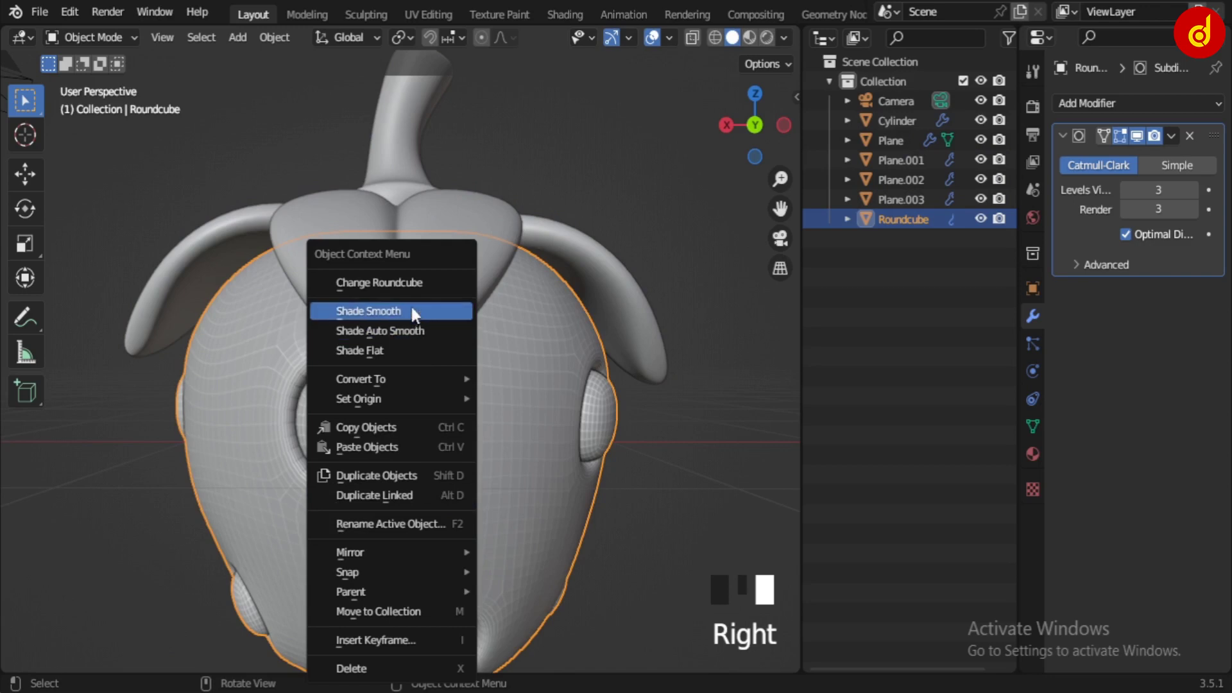
pyautogui.click(369, 311)
pyautogui.click(342, 415)
pyautogui.scroll(-2, 341, 414)
pyautogui.scroll(-1, 341, 415)
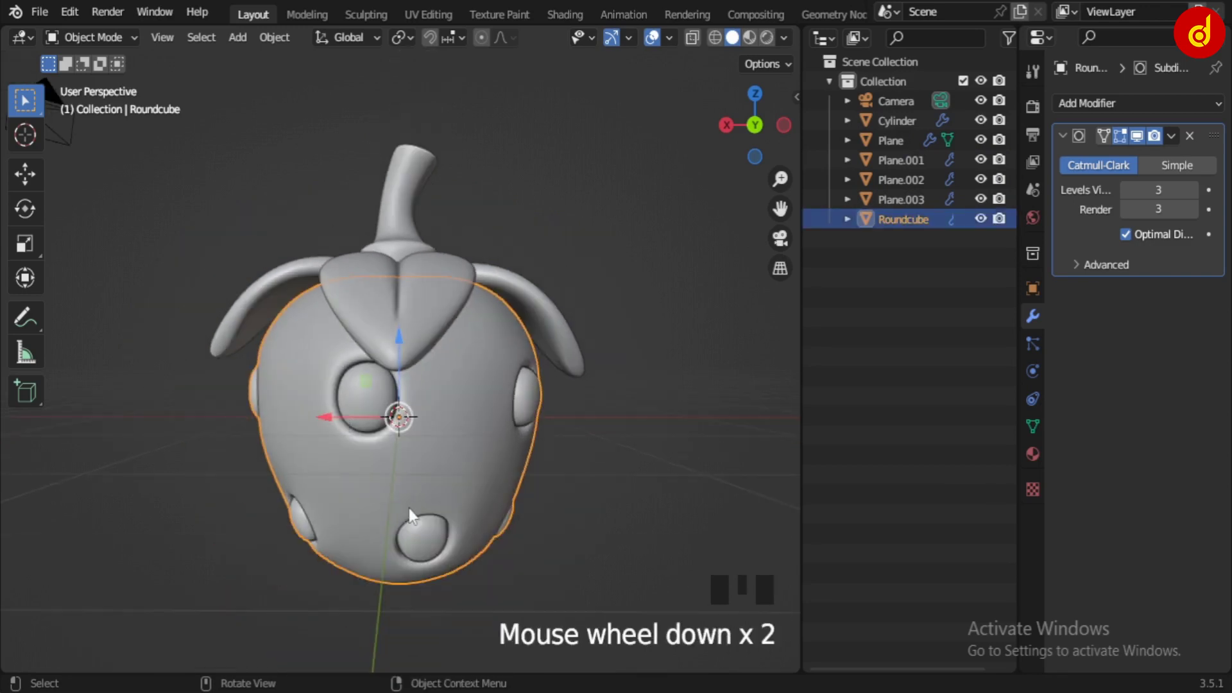
# Isolate the strawberry body in local view, turn off its Subdivision viewport display and start editing its mesh.
pyautogui.press('/')
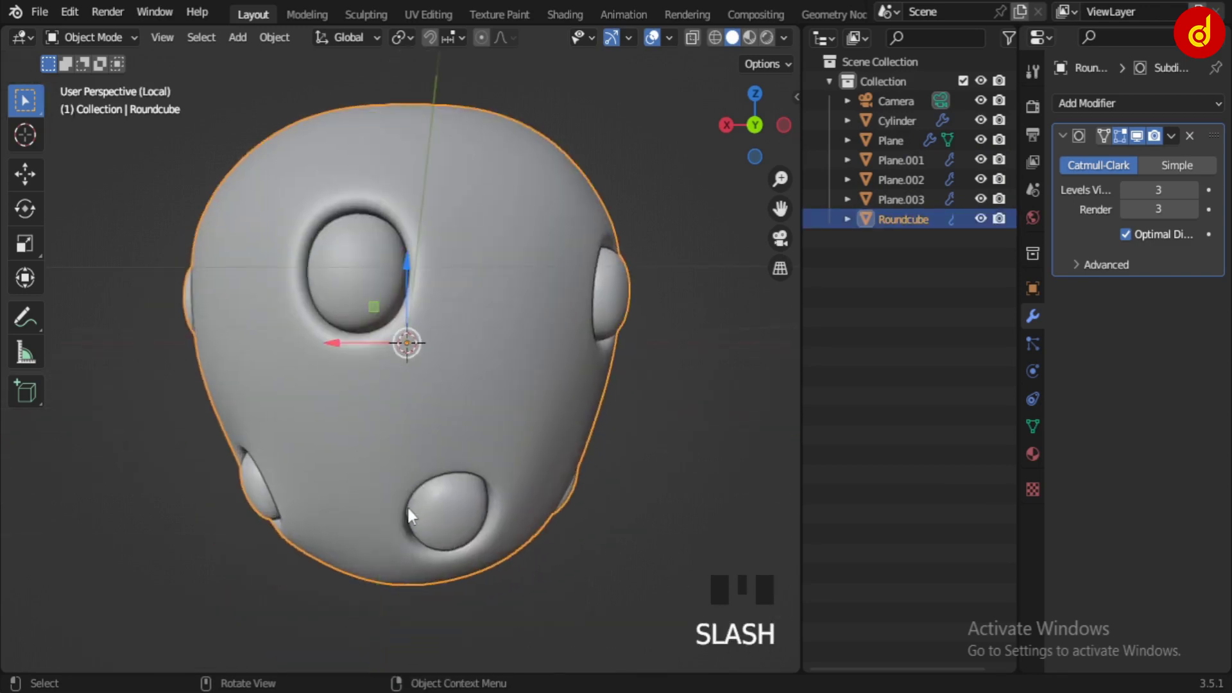
pyautogui.click(1137, 135)
pyautogui.press('Tab')
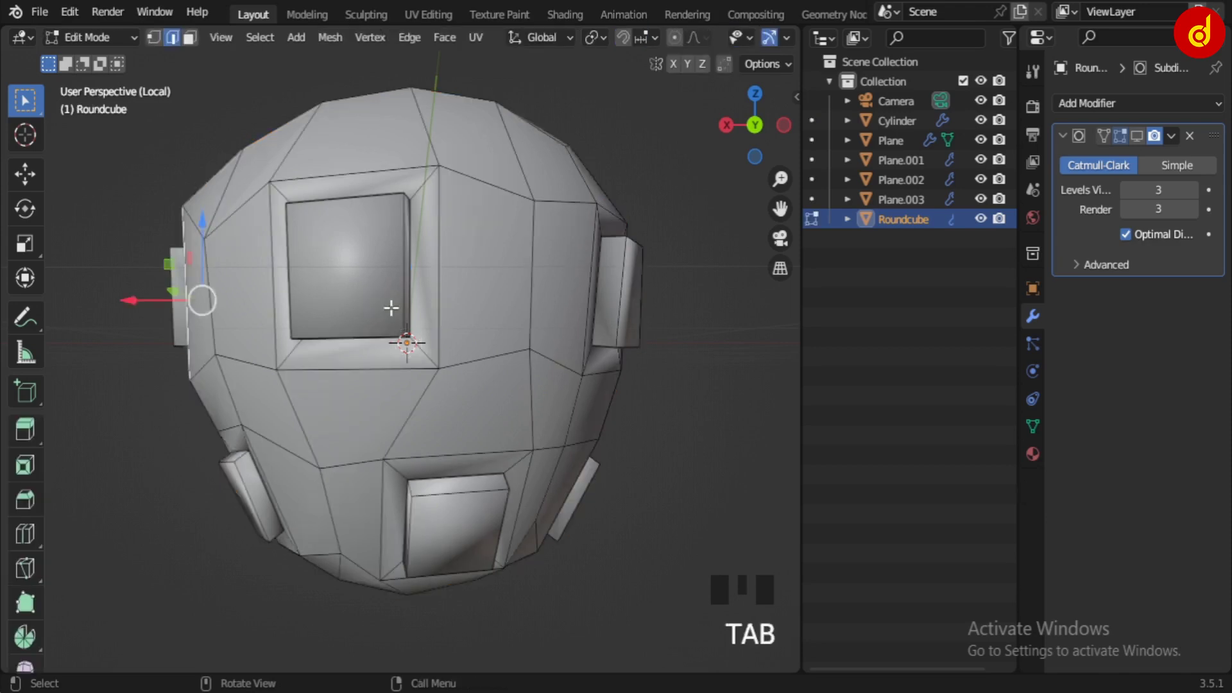
# Select the outer cap face of every bulge around the body in face mode.
pyautogui.press('3')
pyautogui.click(355, 278)
pyautogui.moveTo(355, 278); pyautogui.dragTo(504, 261, button='middle')
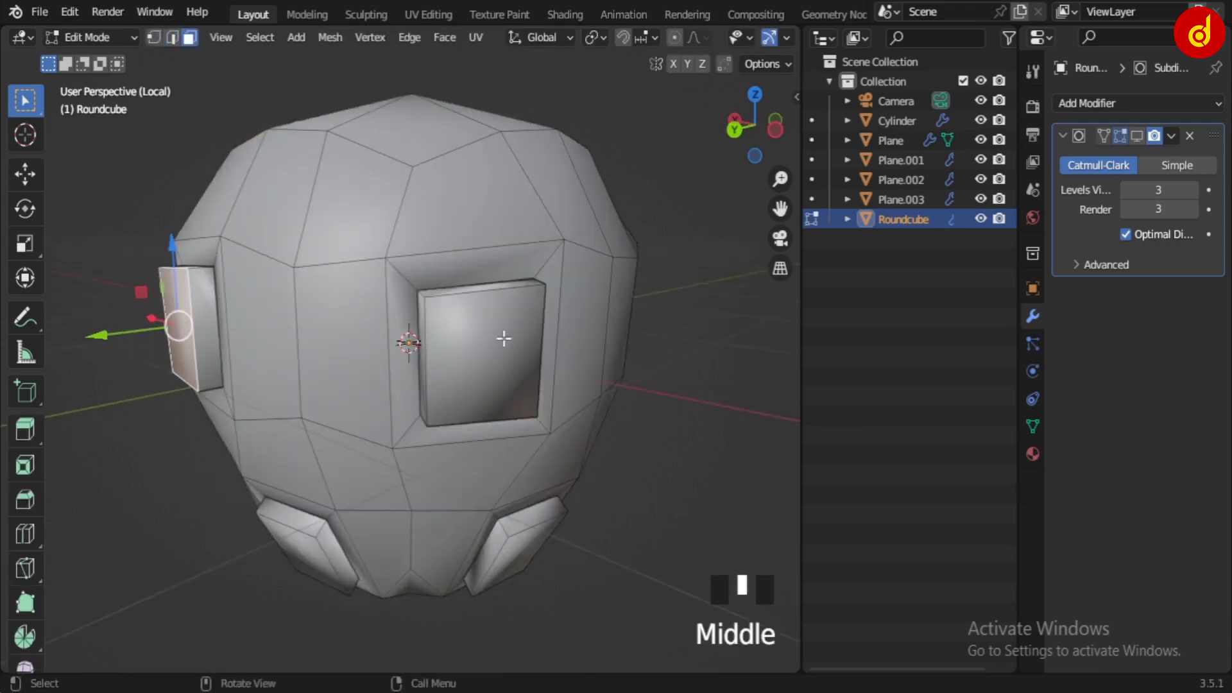
pyautogui.keyDown('shift'); pyautogui.click(504, 262); pyautogui.keyUp('shift')
pyautogui.moveTo(581, 431)
pyautogui.mouseDown(button='middle')
pyautogui.moveTo(530, 374)
pyautogui.moveTo(495, 432)
pyautogui.moveTo(452, 410)
pyautogui.moveTo(462, 391)
pyautogui.moveTo(530, 424)
pyautogui.moveTo(382, 429)
pyautogui.moveTo(426, 481)
pyautogui.moveTo(513, 455)
pyautogui.moveTo(473, 403)
pyautogui.moveTo(432, 586)
pyautogui.moveTo(565, 443)
pyautogui.mouseUp(button='middle')
pyautogui.keyDown('shift'); pyautogui.click(542, 368); pyautogui.keyUp('shift')
pyautogui.keyDown('shift'); pyautogui.click(491, 378); pyautogui.keyUp('shift')
pyautogui.keyDown('shift'); pyautogui.click(530, 347); pyautogui.keyUp('shift')
pyautogui.keyDown('shift'); pyautogui.click(383, 429); pyautogui.keyUp('shift')
pyautogui.keyDown('shift'); pyautogui.click(513, 456); pyautogui.keyUp('shift')
pyautogui.keyDown('shift'); pyautogui.click(473, 403); pyautogui.keyUp('shift')
pyautogui.keyDown('shift'); pyautogui.click(564, 443); pyautogui.keyUp('shift')
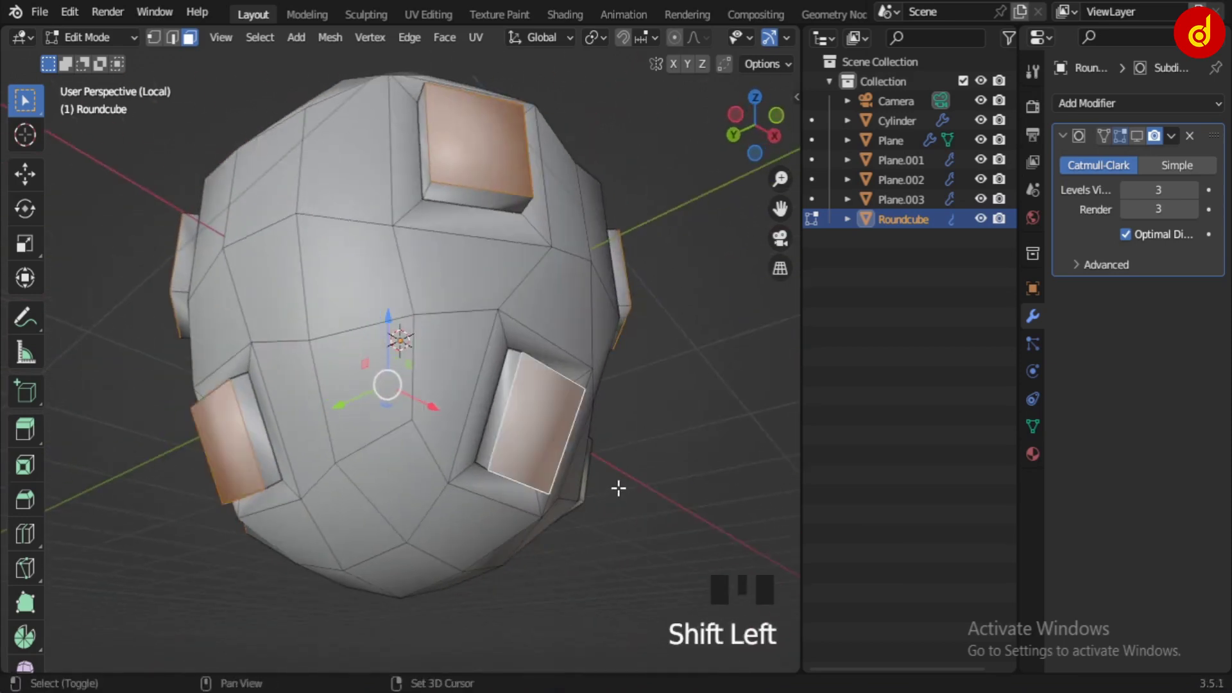
pyautogui.moveTo(616, 487); pyautogui.dragTo(457, 542, button='middle')
pyautogui.keyDown('shift'); pyautogui.click(481, 451); pyautogui.keyUp('shift')
pyautogui.scroll(2, 457, 543)
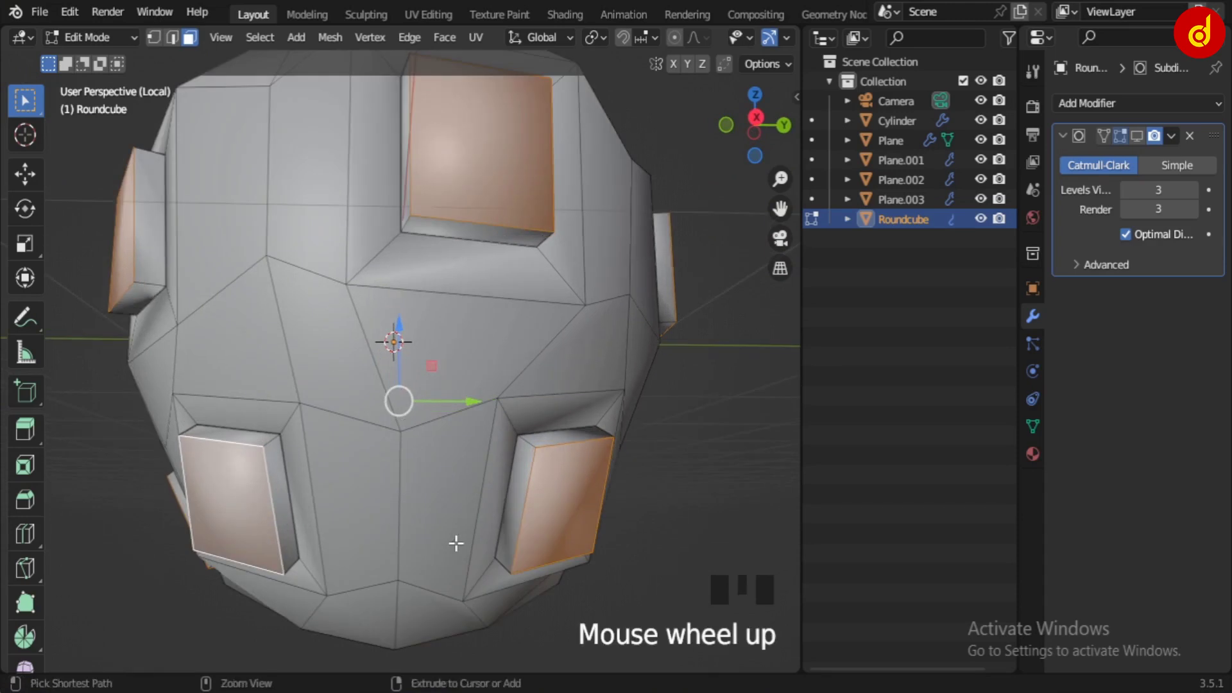
# Expand the face selection to include the bulges' side walls and inspect it from inside the body.
pyautogui.press('ctrl+KP_Add')
pyautogui.press('ctrl+KP_Add')
pyautogui.press('ctrl+KP_Add')
pyautogui.press('ctrl+KP_Subtract')
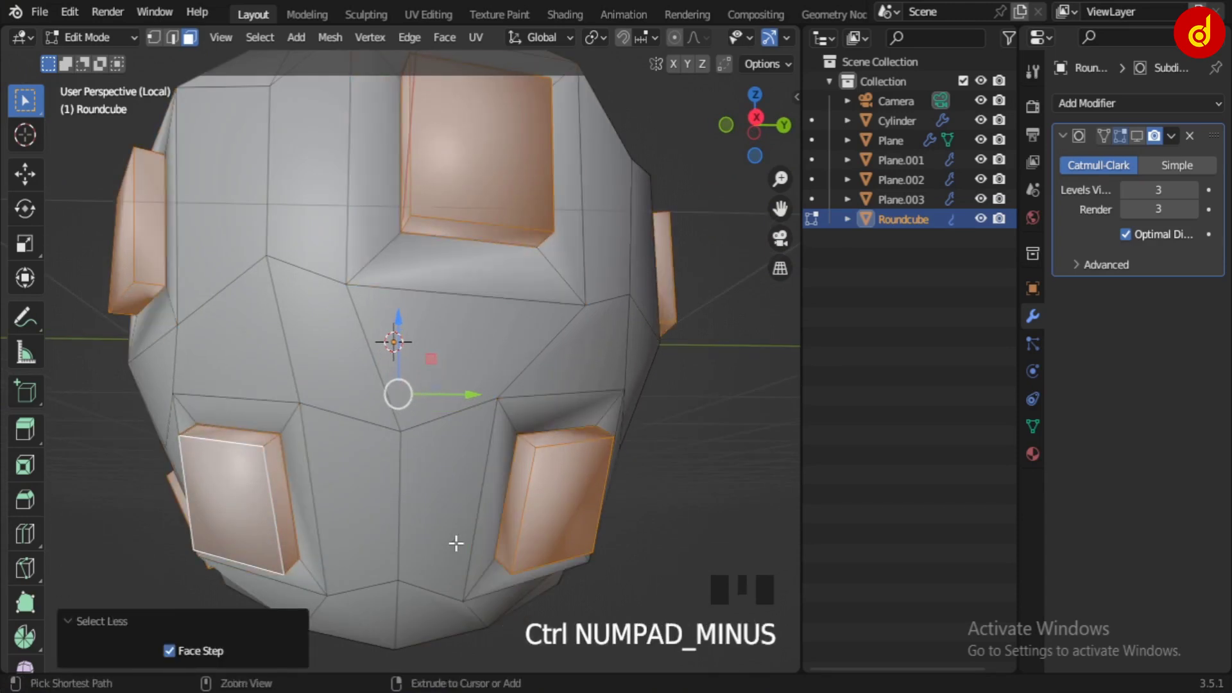
pyautogui.moveTo(466, 548); pyautogui.dragTo(608, 594, button='middle')
pyautogui.scroll(2, 456, 559)
pyautogui.hotkey('alt', 'z')
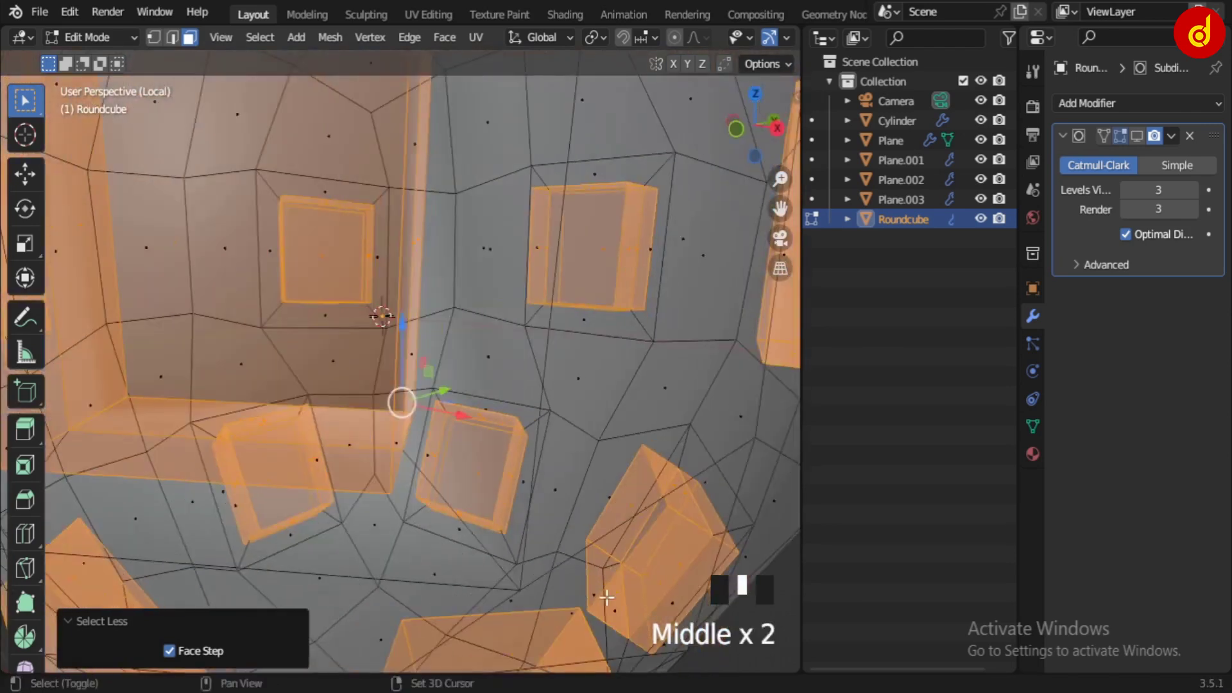
pyautogui.scroll(3, 482, 590)
pyautogui.moveTo(482, 590); pyautogui.dragTo(561, 564, button='middle')
pyautogui.hotkey('alt', 'z')
pyautogui.scroll(1, 560, 564)
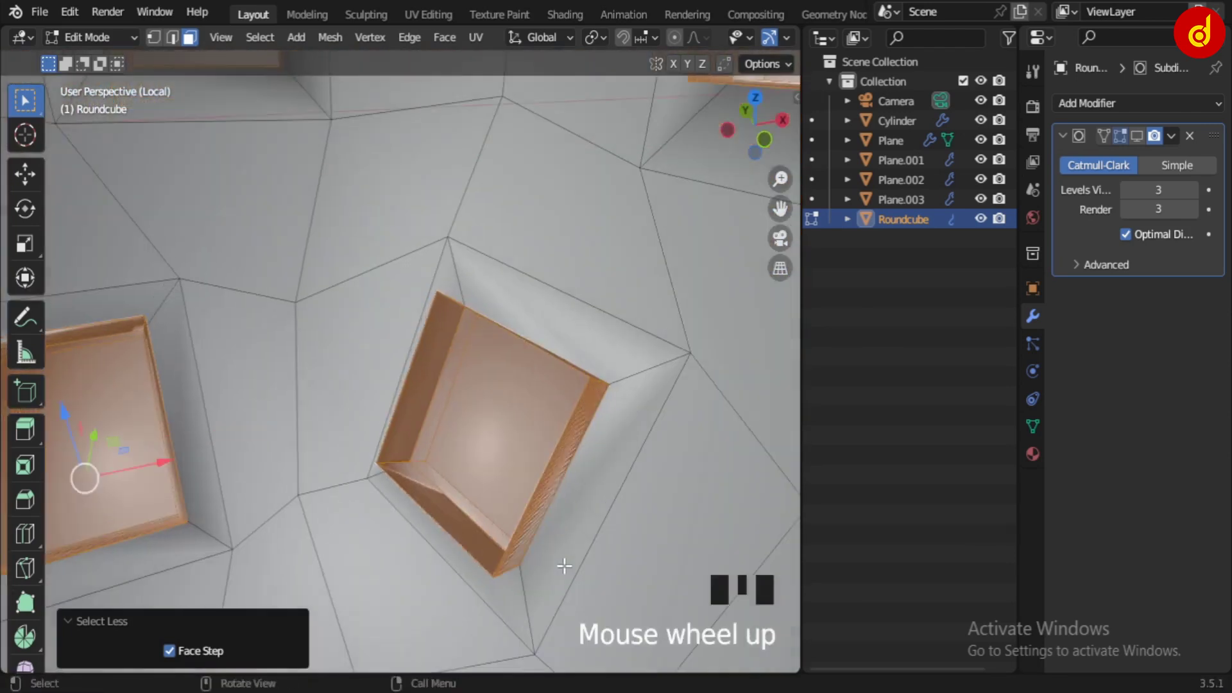
# Shrink and regrow the bulge selection to check that caps and side walls are covered.
pyautogui.press('ctrl+KP_Subtract')
pyautogui.press('ctrl+KP_Subtract')
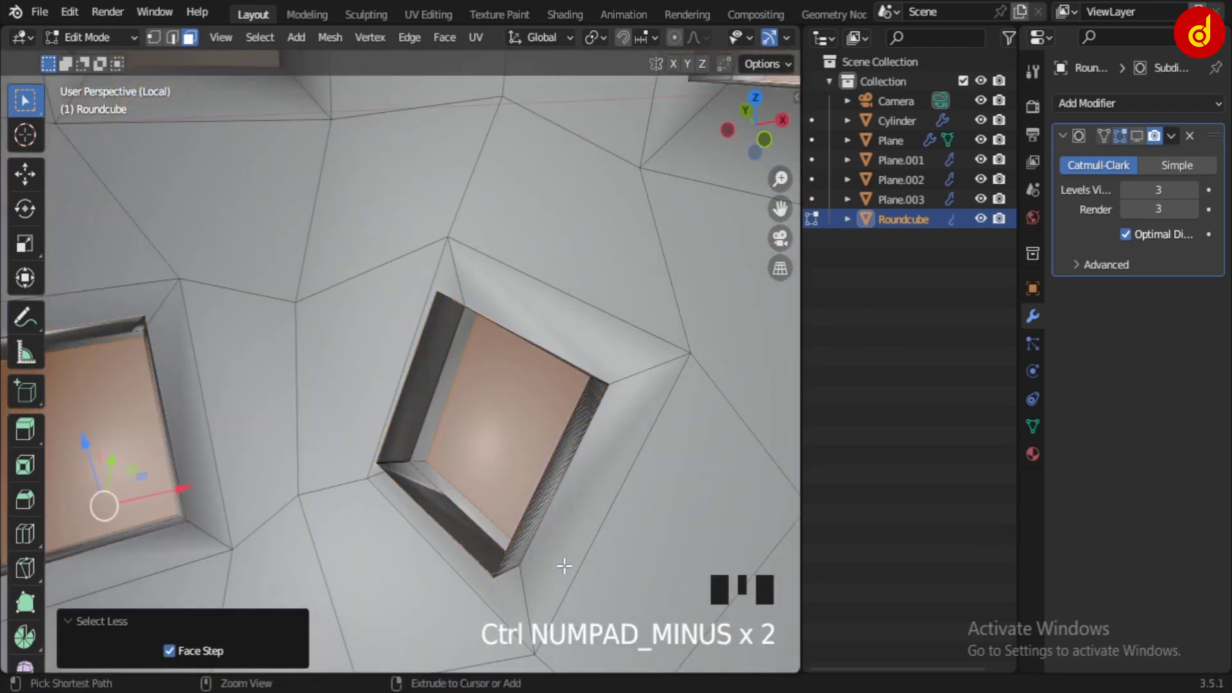
pyautogui.press('ctrl+KP_Add')
pyautogui.press('ctrl+KP_Add')
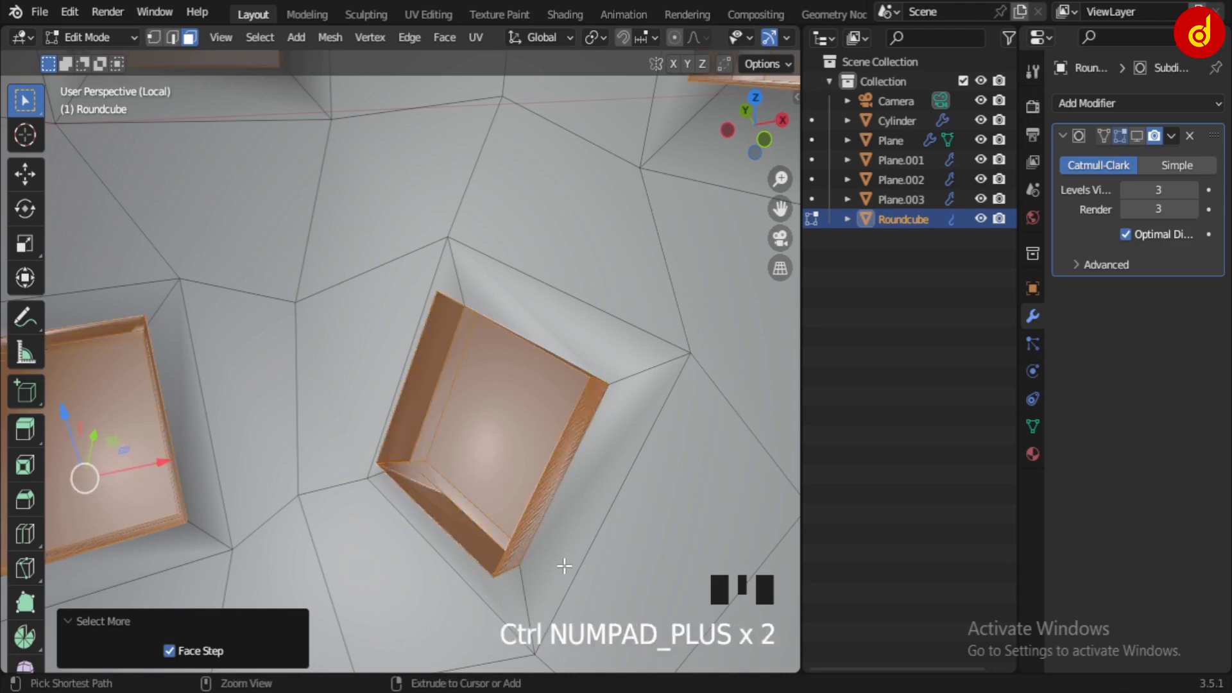
pyautogui.press('ctrl+KP_Add')
pyautogui.press('ctrl+KP_Subtract')
pyautogui.scroll(-4, 580, 471)
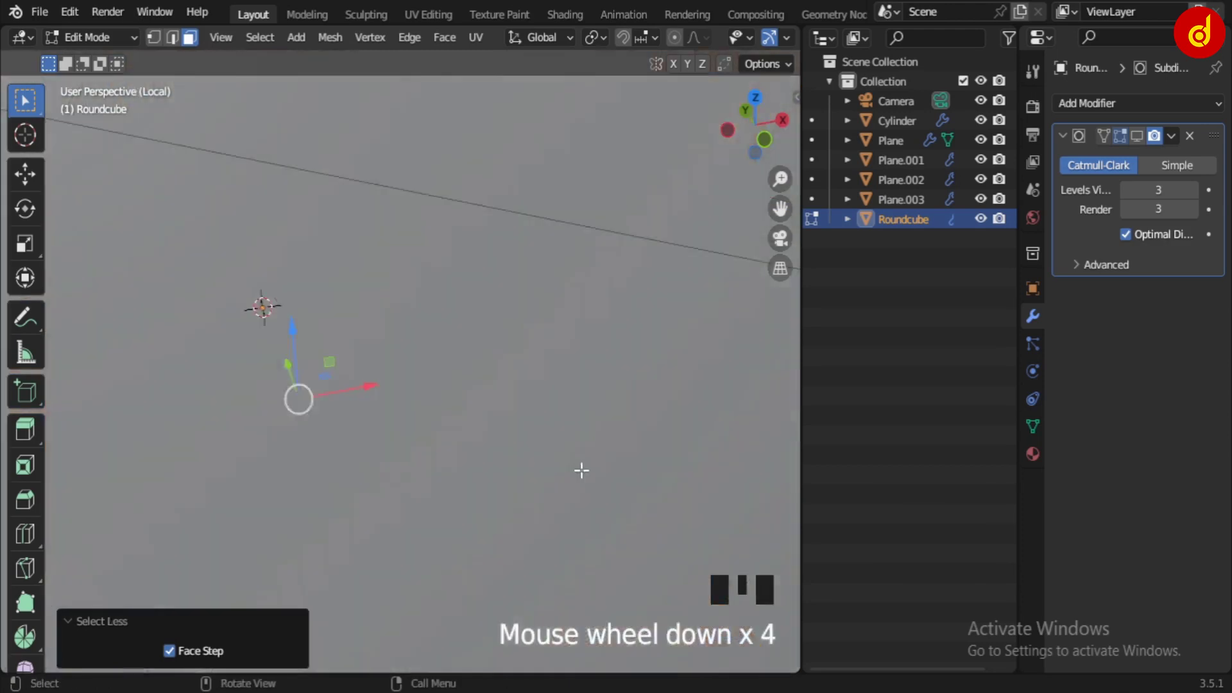
pyautogui.moveTo(581, 471); pyautogui.dragTo(442, 475, button='middle')
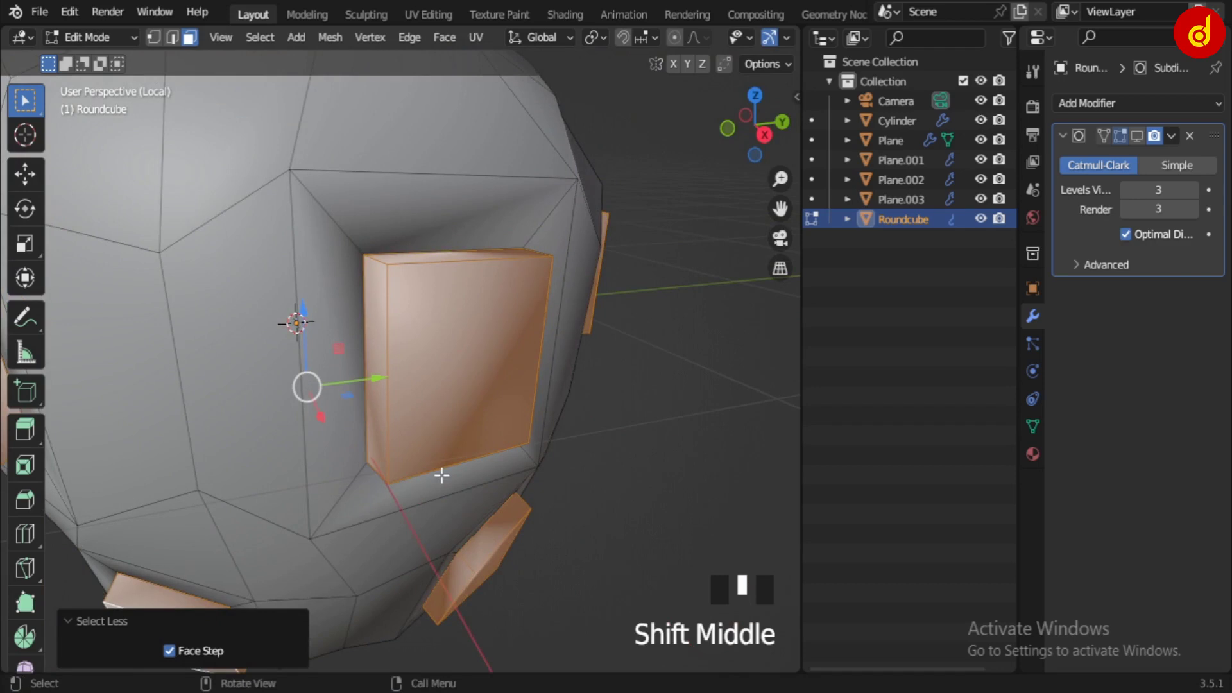
# Try separating the selected bulges into their own object and hide it to examine the openings in the body.
pyautogui.press('p')
pyautogui.click(440, 473)
pyautogui.press('Tab')
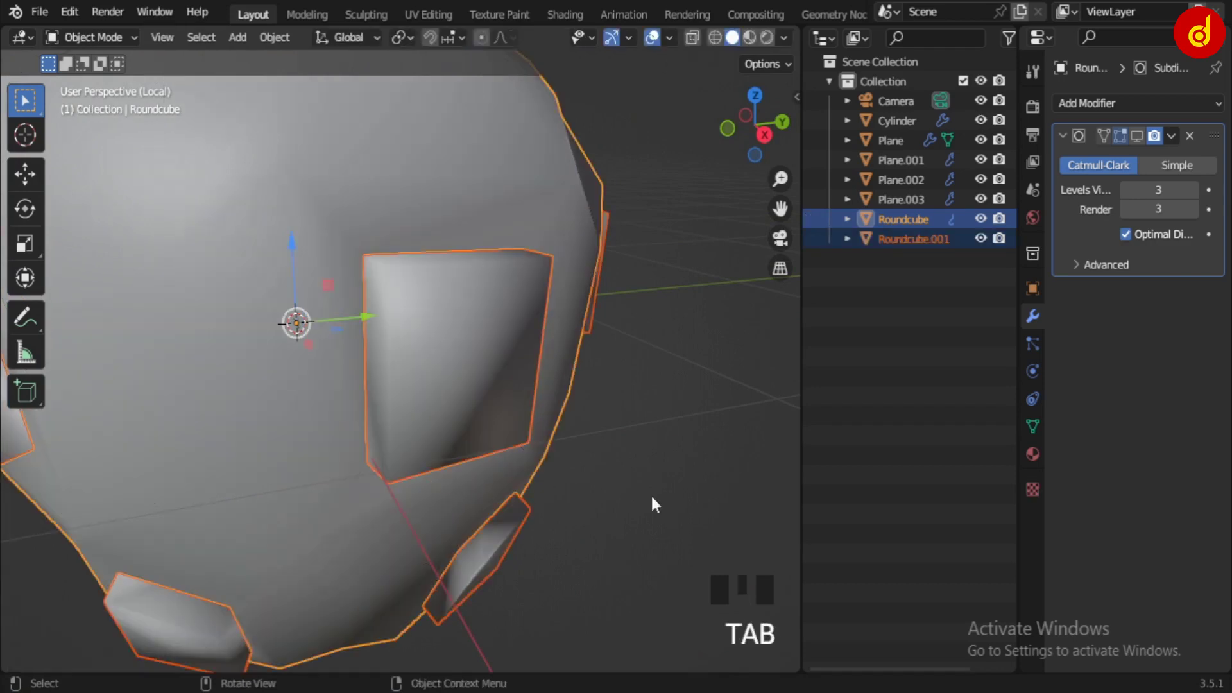
pyautogui.click(1137, 135)
pyautogui.click(1138, 136)
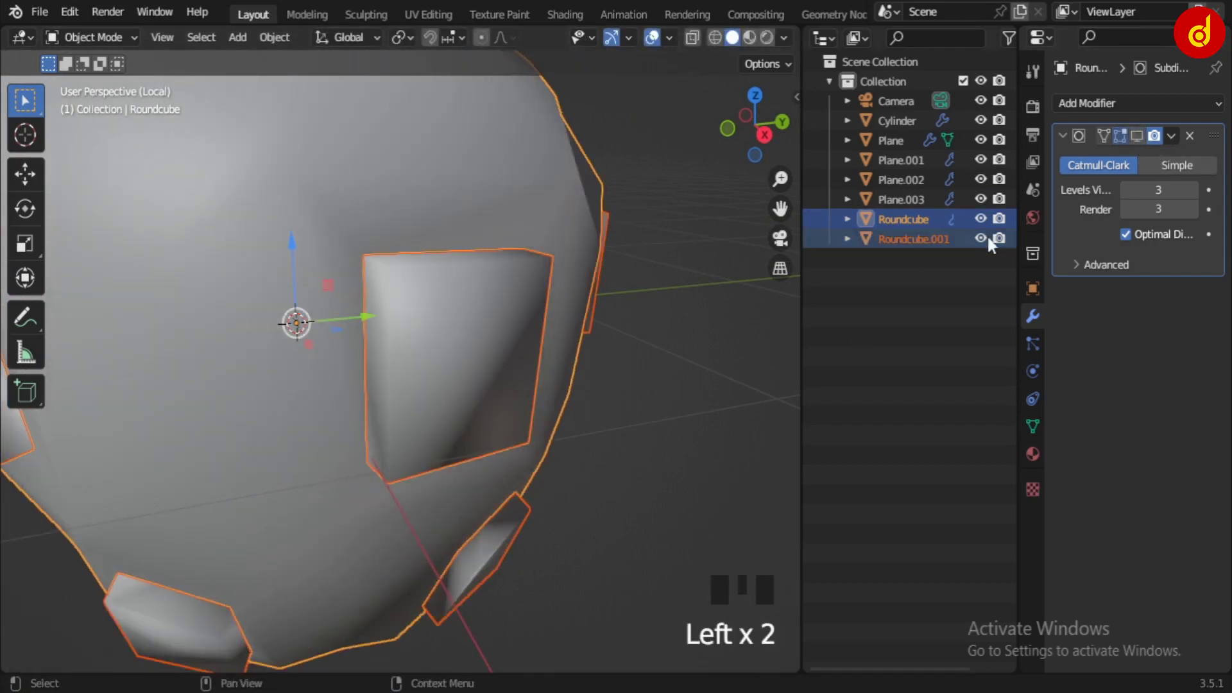
pyautogui.click(981, 219)
pyautogui.click(980, 218)
pyautogui.click(981, 239)
pyautogui.moveTo(642, 363); pyautogui.dragTo(655, 375, button='middle')
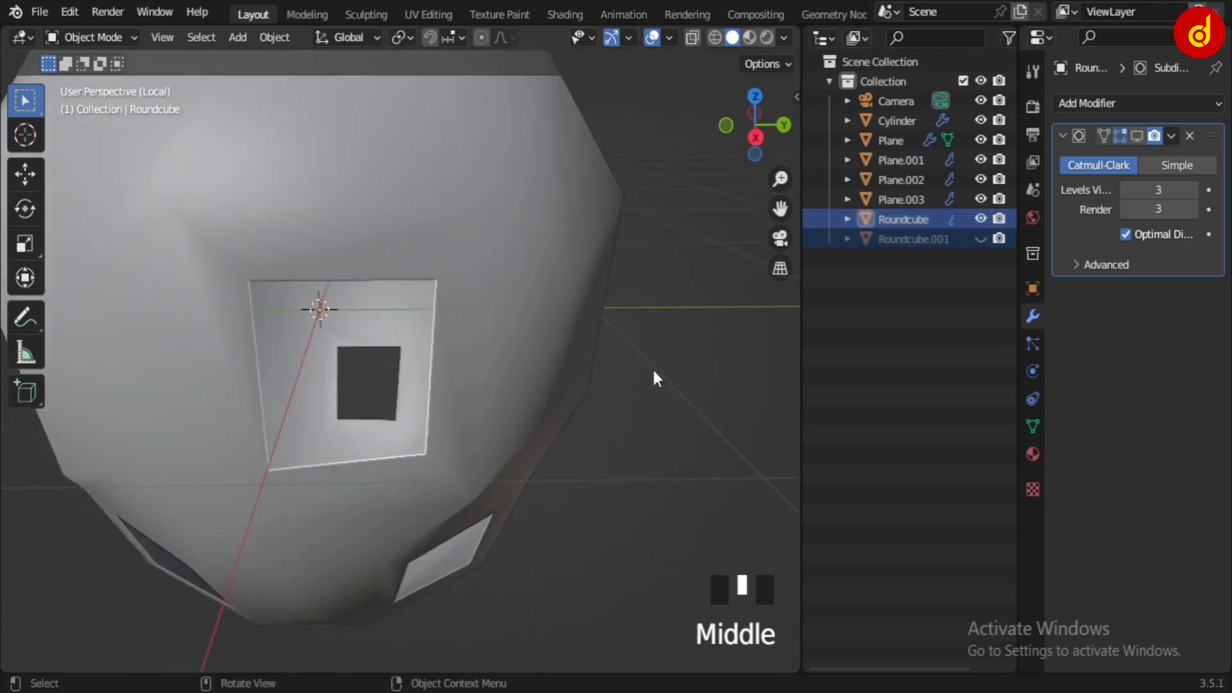
pyautogui.moveTo(480, 386); pyautogui.dragTo(495, 383, button='middle')
# Undo the bulge separation and step back through the recent selection changes.
pyautogui.hotkey('ctrl', 'z')
pyautogui.hotkey('ctrl', 'z')
pyautogui.hotkey('ctrl', 'z')
pyautogui.hotkey('ctrl', 'z')
pyautogui.hotkey('ctrl', 'z')
pyautogui.hotkey('ctrl', 'z')
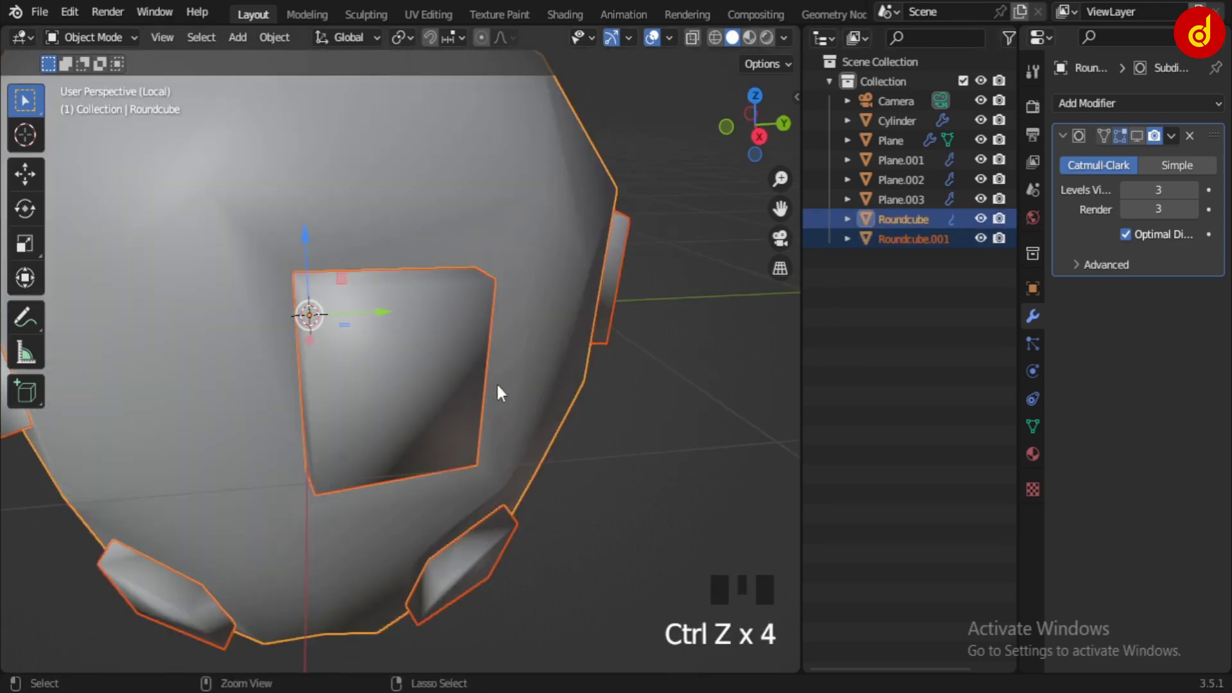
pyautogui.hotkey('ctrl', 'z')
pyautogui.hotkey('ctrl', 'z')
pyautogui.hotkey('ctrl', 'z')
pyautogui.hotkey('ctrl', 'z')
pyautogui.click(457, 419)
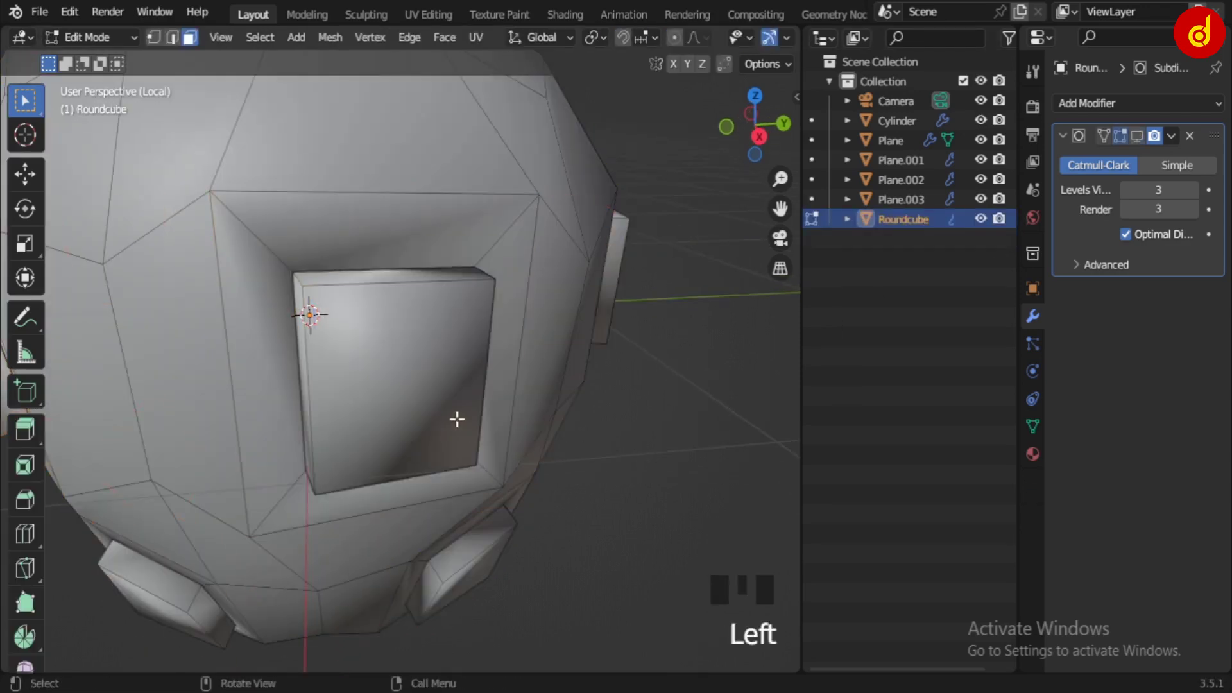
pyautogui.hotkey('ctrl', 'z')
# Reselect the caps and side walls of all bulges and separate them into their own object.
pyautogui.press('ctrl+KP_Subtract')
pyautogui.press('ctrl+KP_Subtract')
pyautogui.press('ctrl+KP_Subtract')
pyautogui.press('ctrl+KP_Subtract')
pyautogui.press('ctrl+KP_Subtract')
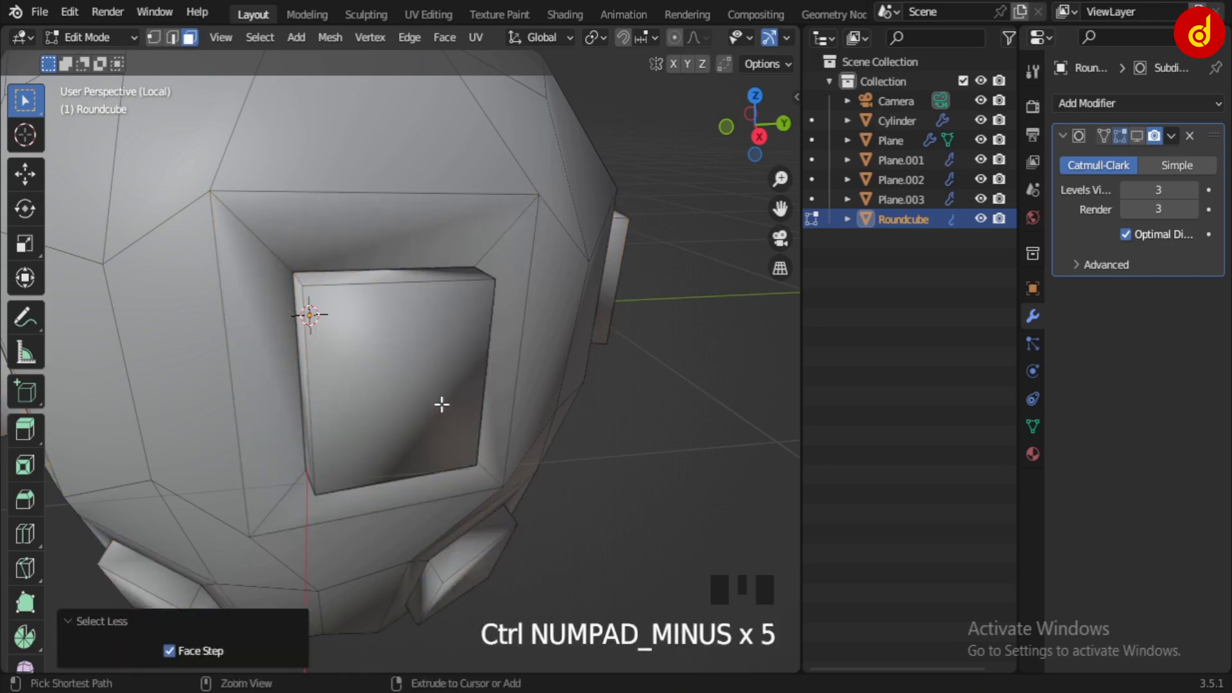
pyautogui.hotkey('ctrl', 'z')
pyautogui.press('ctrl+KP_Add')
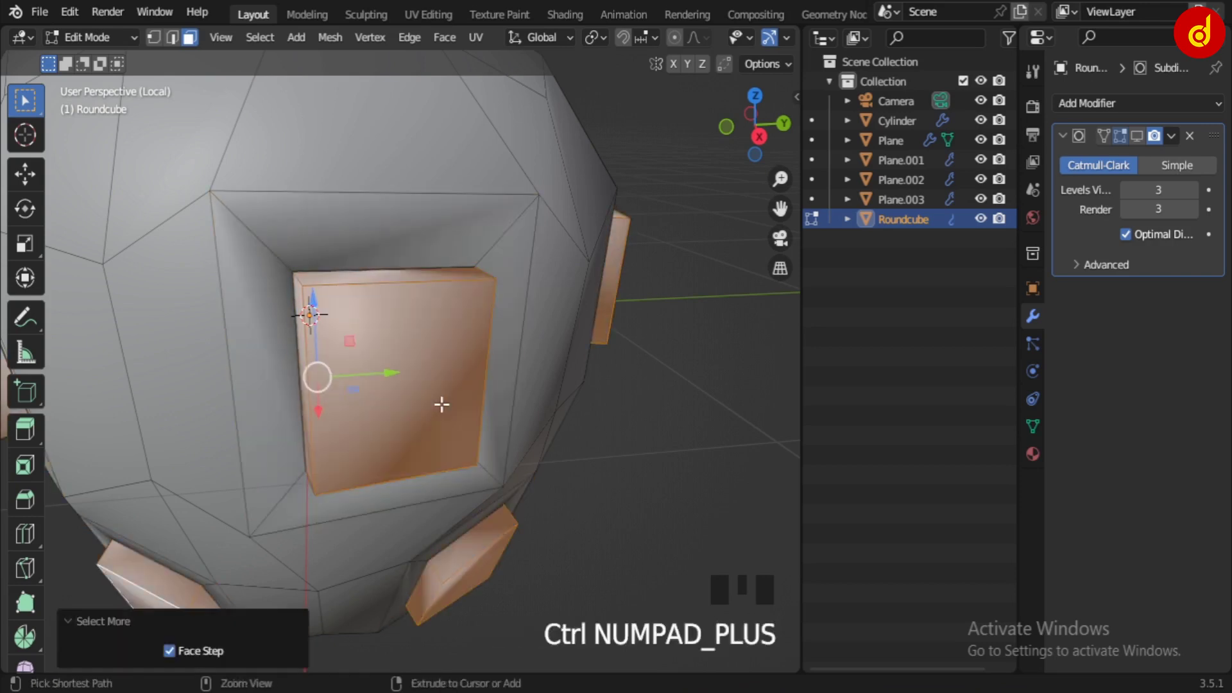
pyautogui.press('p')
pyautogui.click(487, 456)
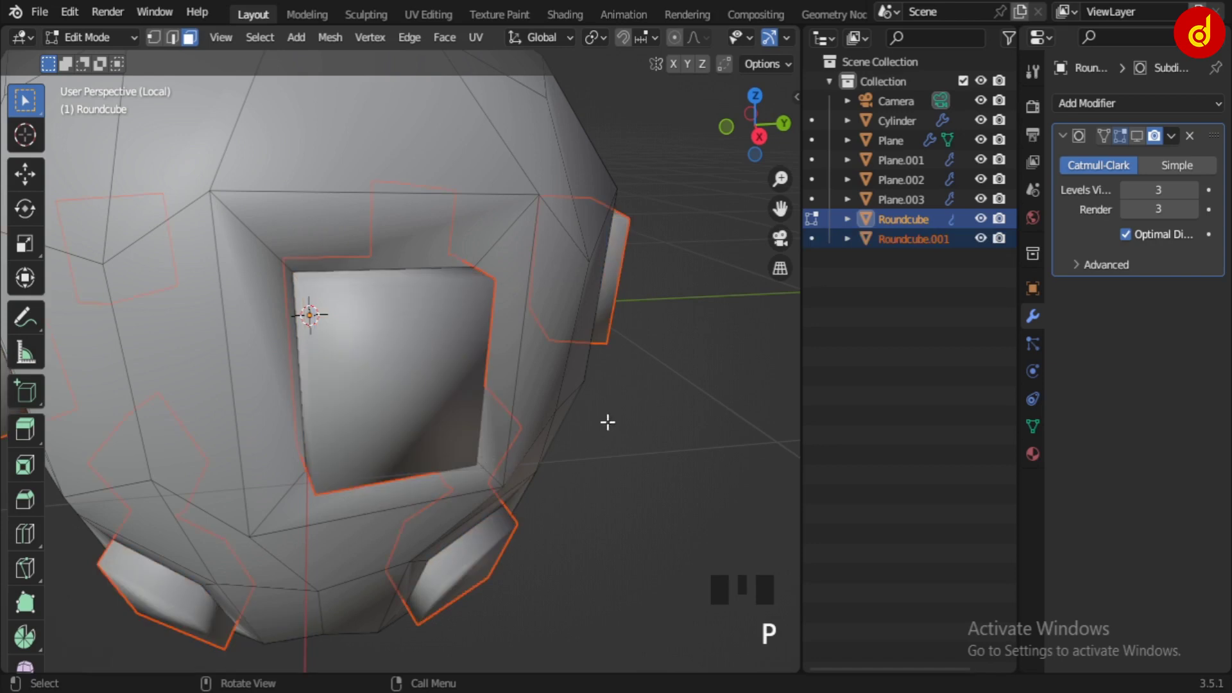
# Hide the separated bulges and turn the body's Subdivision viewport display back on in Object Mode.
pyautogui.click(981, 237)
pyautogui.press('Tab')
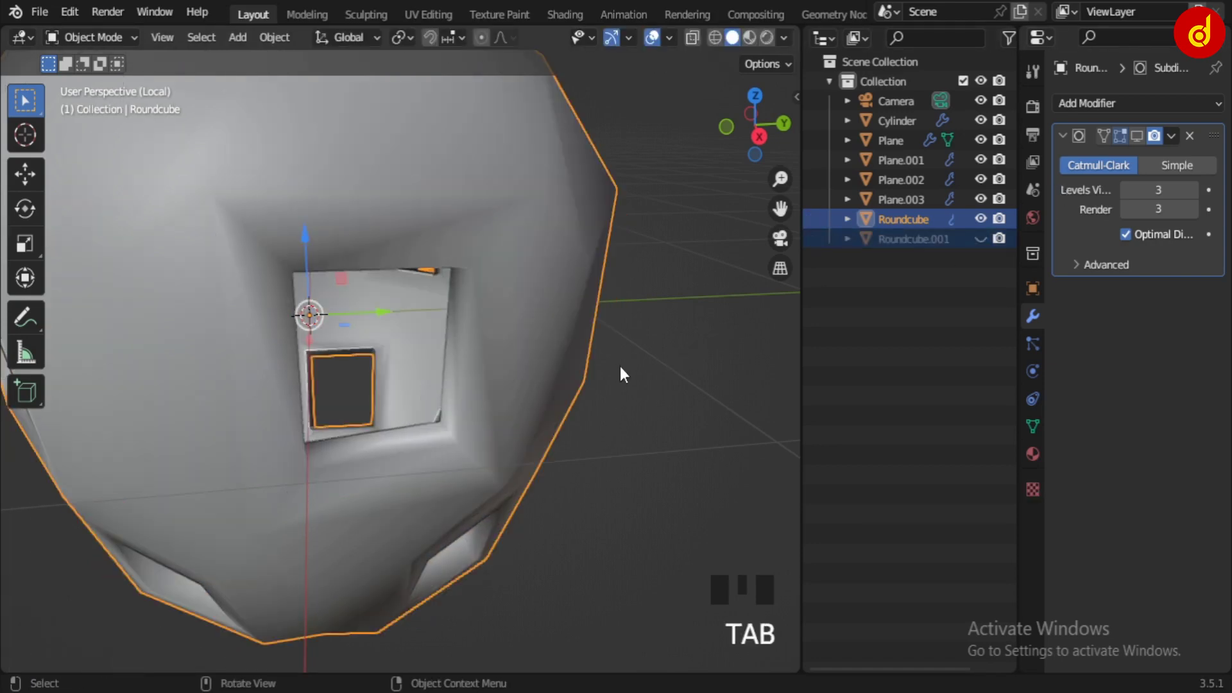
pyautogui.click(1136, 135)
pyautogui.scroll(-4, 603, 405)
pyautogui.click(583, 444)
pyautogui.moveTo(583, 444); pyautogui.dragTo(449, 434, button='middle')
# Show only the separated bulges and enable their Subdivision viewport display.
pyautogui.click(981, 218)
pyautogui.click(981, 239)
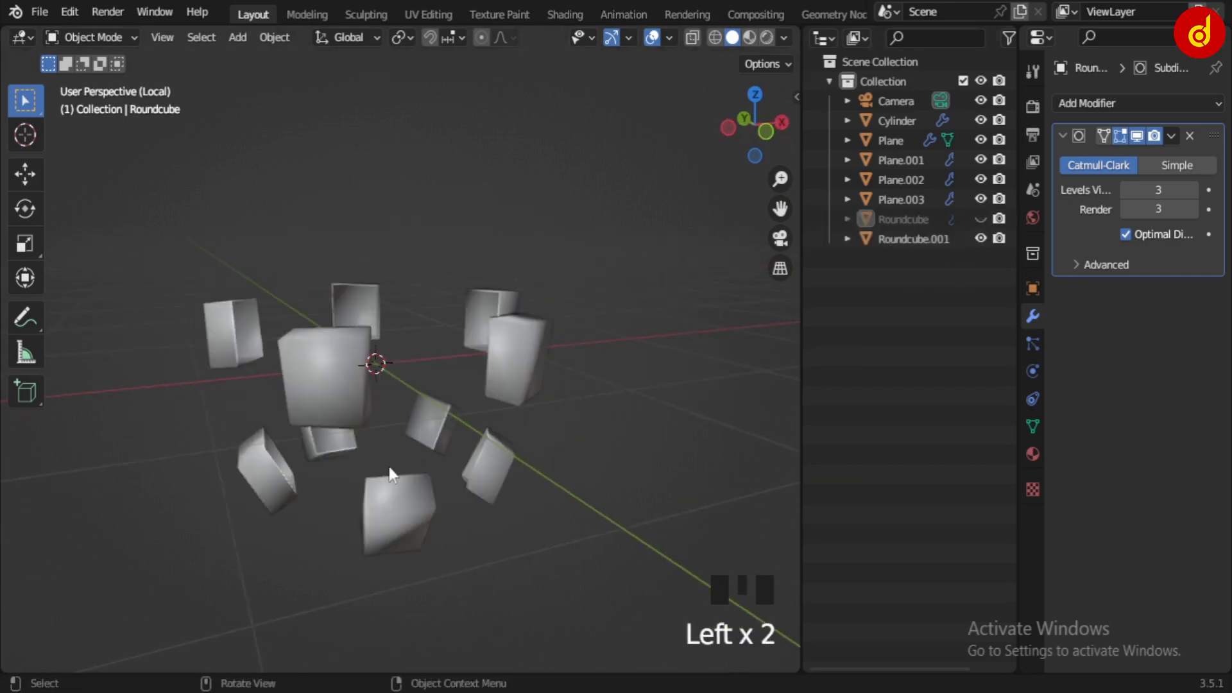
pyautogui.click(932, 247)
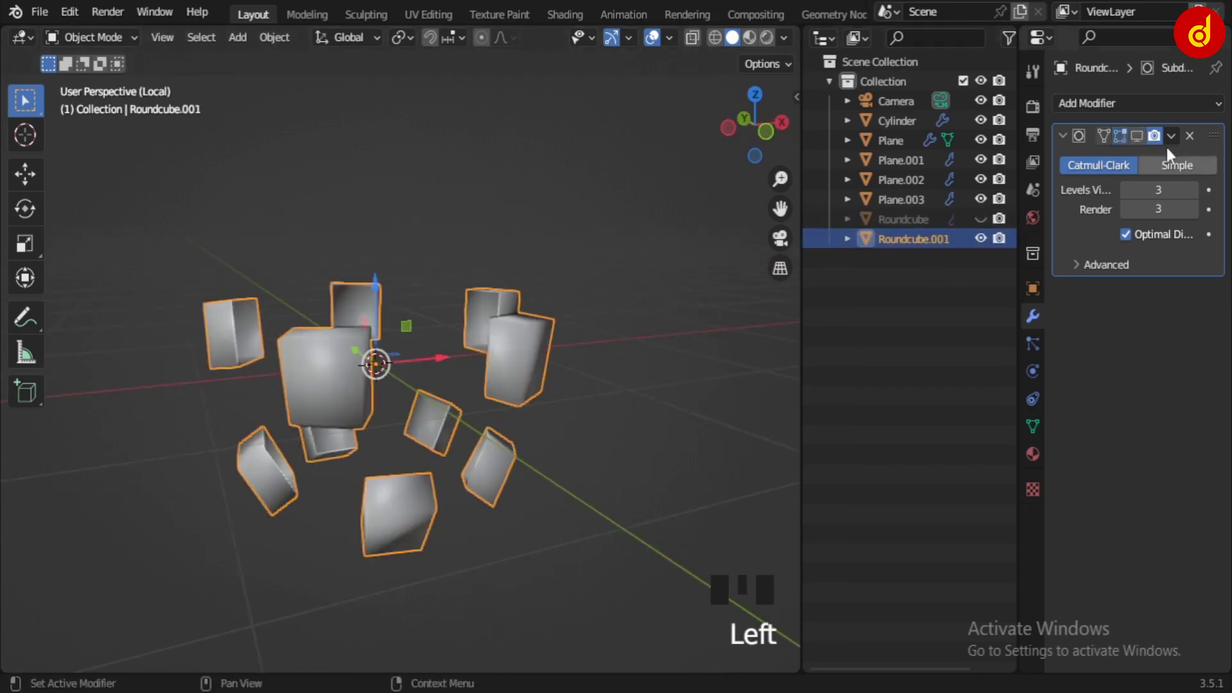
pyautogui.click(1136, 136)
pyautogui.click(691, 413)
pyautogui.moveTo(691, 414); pyautogui.dragTo(815, 331, button='middle')
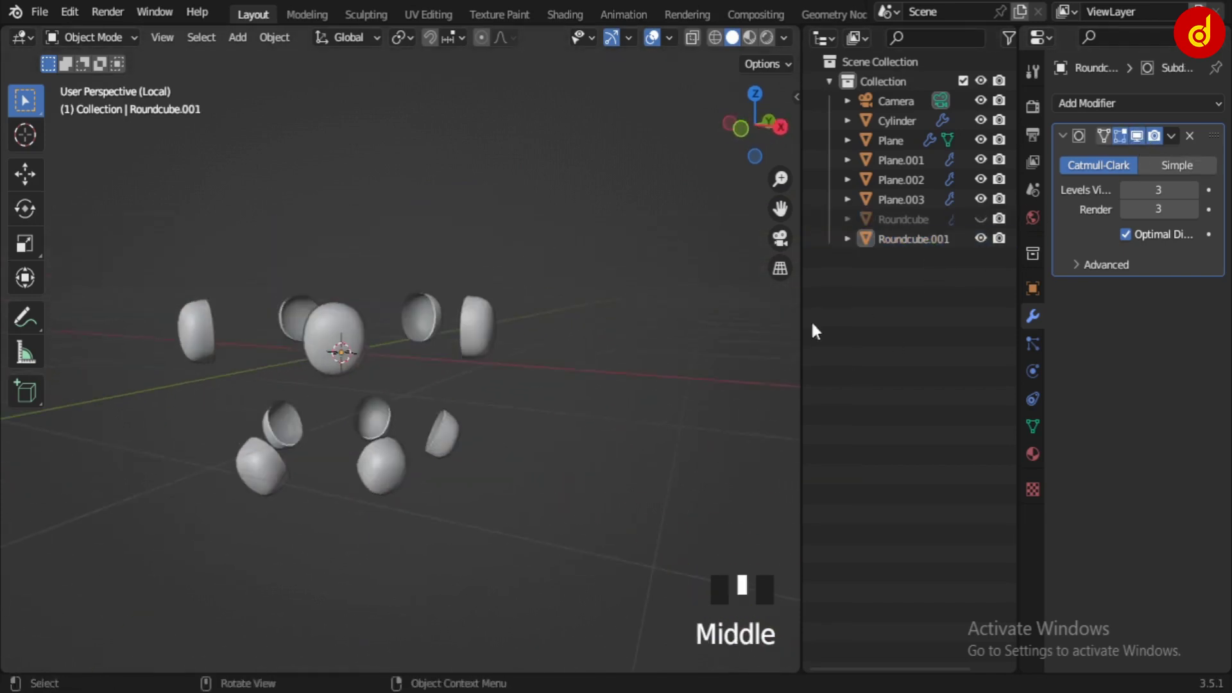
# Unhide the body, toggle the bulges' visibility to check the openings, and leave local view with both shown.
pyautogui.click(981, 219)
pyautogui.click(456, 355)
pyautogui.click(980, 238)
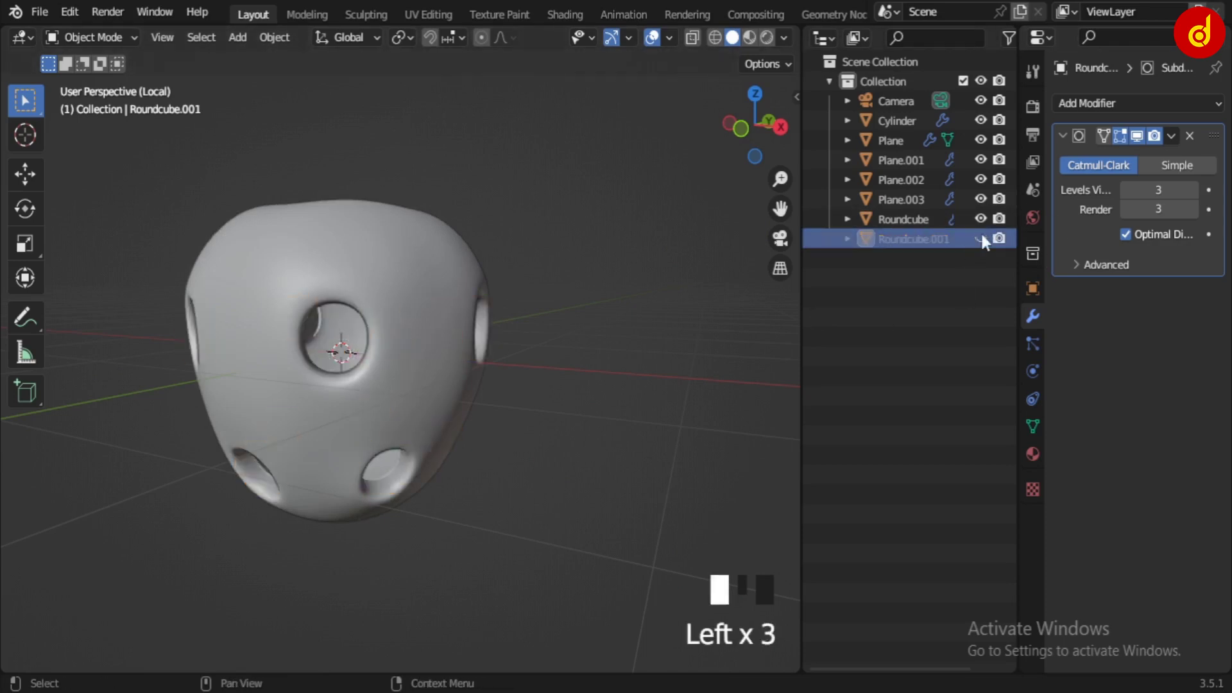
pyautogui.click(980, 238)
pyautogui.click(981, 239)
pyautogui.click(980, 238)
pyautogui.press('/')
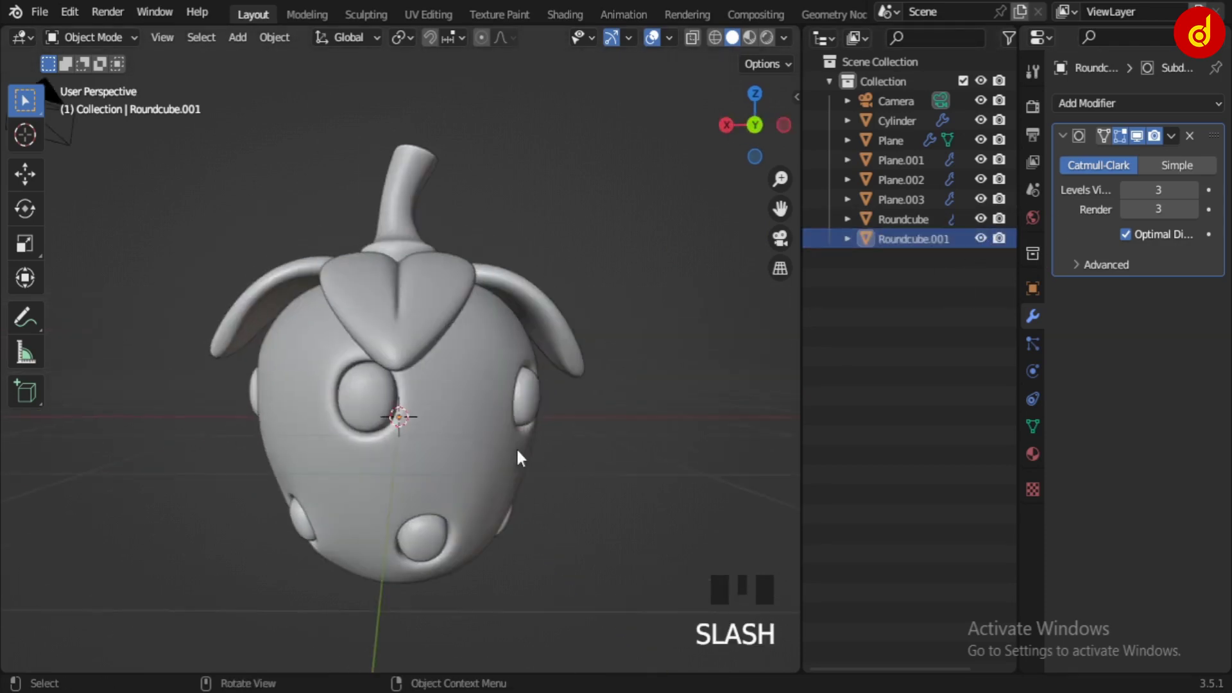
# Select the lower part of the body mesh in front view with X-ray enabled in Edit Mode.
pyautogui.moveTo(517, 456); pyautogui.dragTo(437, 422, button='middle')
pyautogui.click(436, 423)
pyautogui.press('KP_1')
pyautogui.scroll(2, 502, 456)
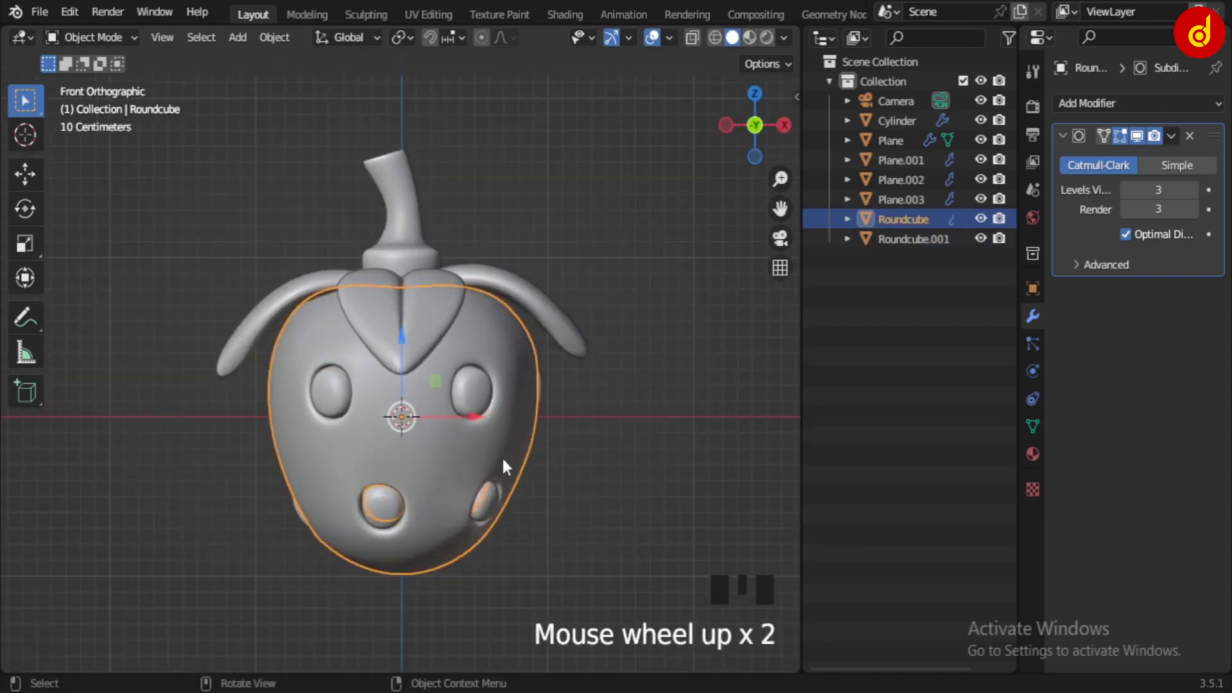
pyautogui.click(559, 503)
pyautogui.click(468, 498)
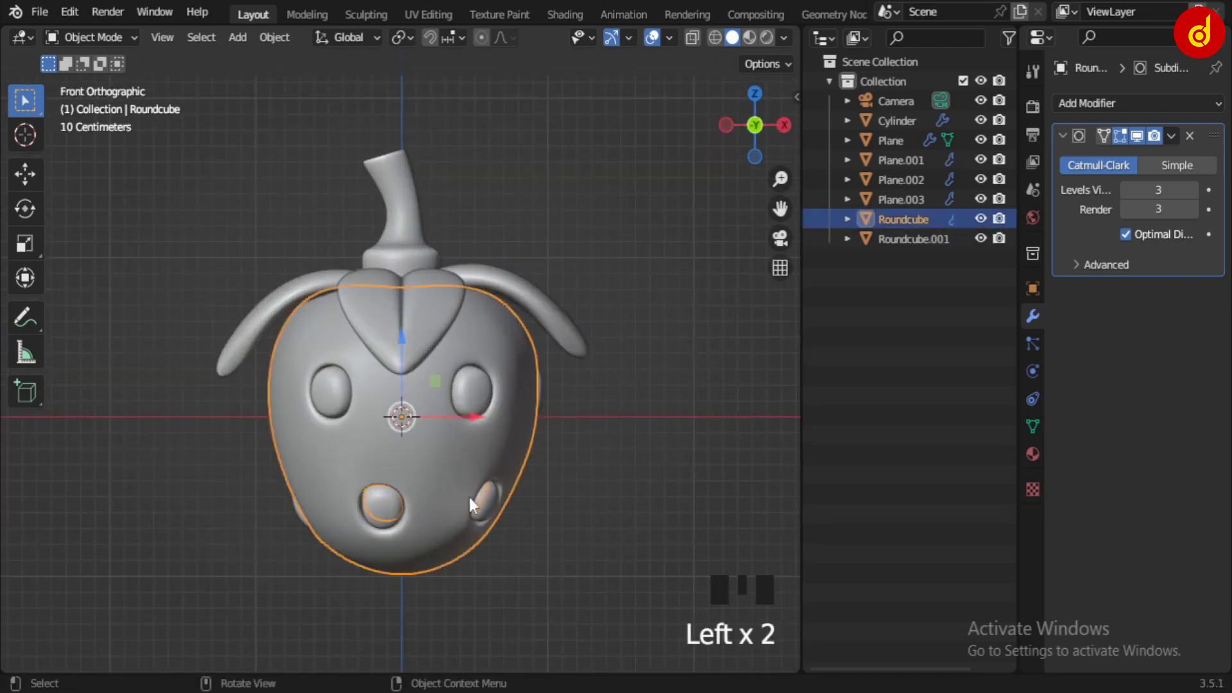
pyautogui.press('Tab')
pyautogui.hotkey('alt', 'z')
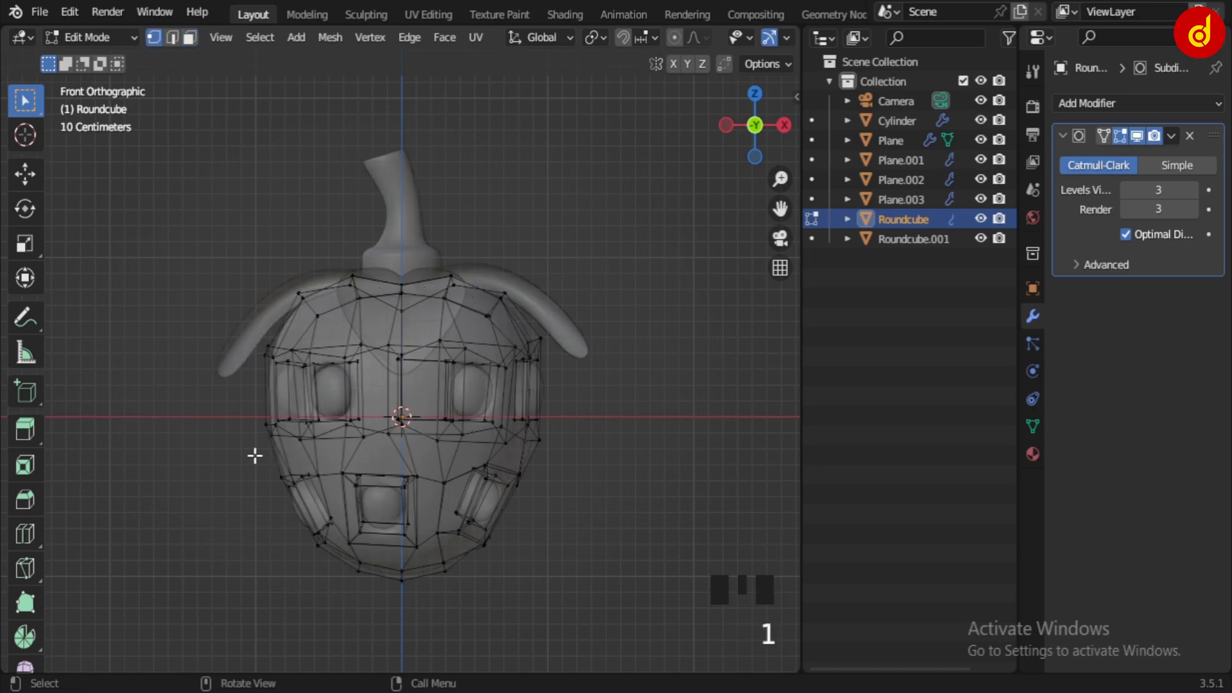
pyautogui.moveTo(253, 456); pyautogui.dragTo(610, 613)
pyautogui.keyDown('shift'); pyautogui.moveTo(627, 591); pyautogui.dragTo(627, 567, button='middle'); pyautogui.keyUp('shift')
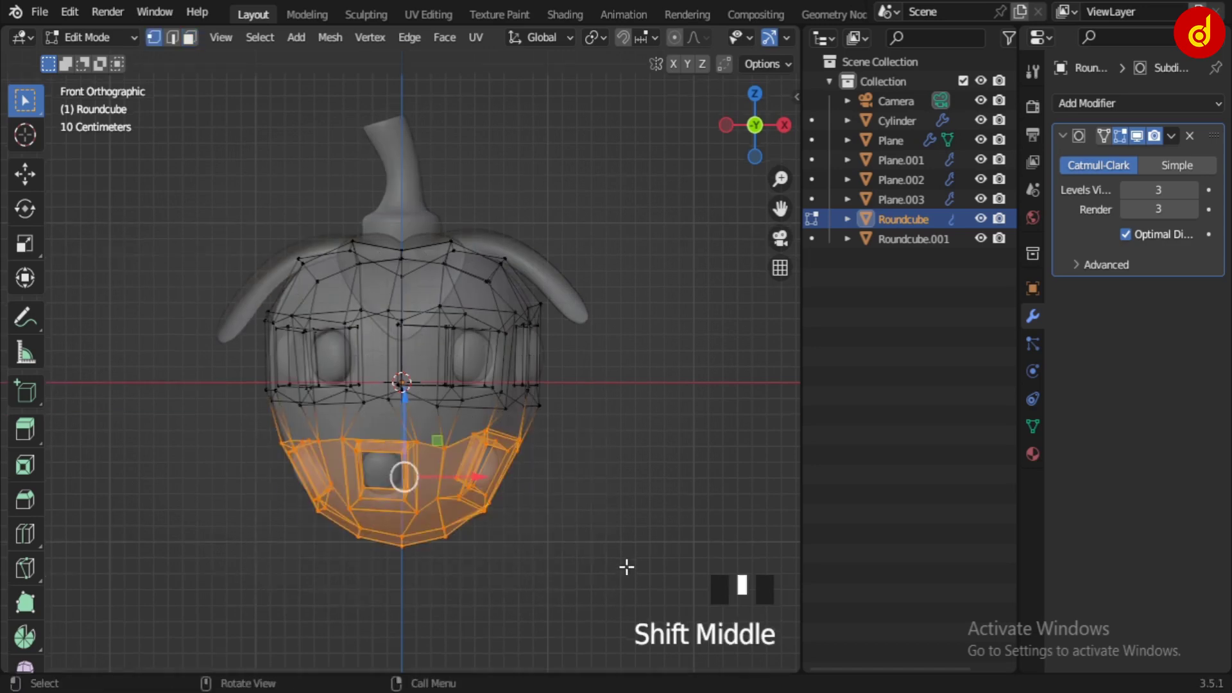
# Enter Edit Mode on the body and the separated bulges together and select the lower part of both meshes.
pyautogui.press('Tab')
pyautogui.click(914, 239)
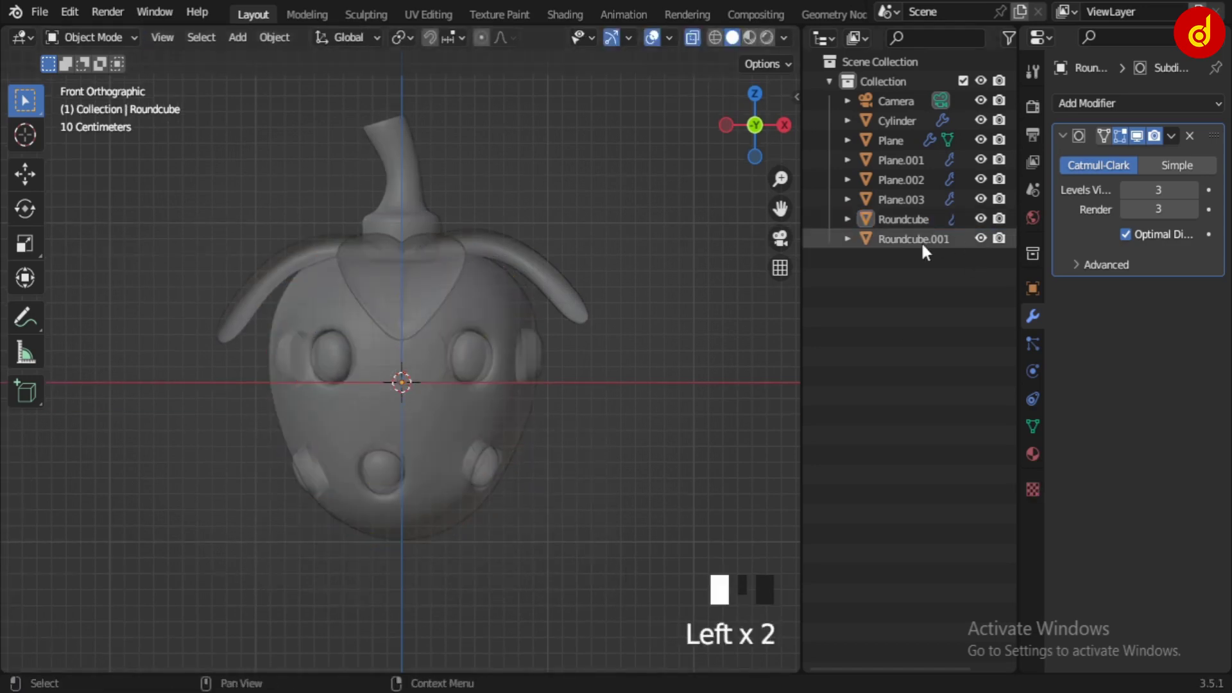
pyautogui.keyDown('shift'); pyautogui.click(904, 219); pyautogui.keyUp('shift')
pyautogui.press('Tab')
pyautogui.press('z')
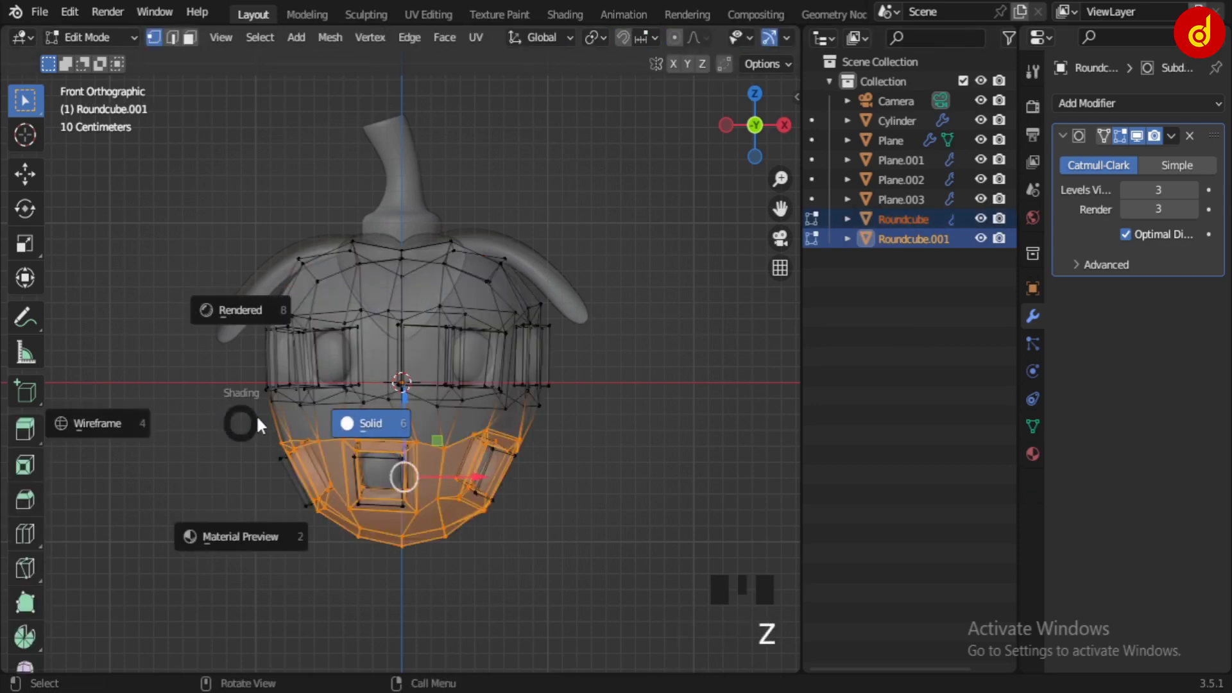
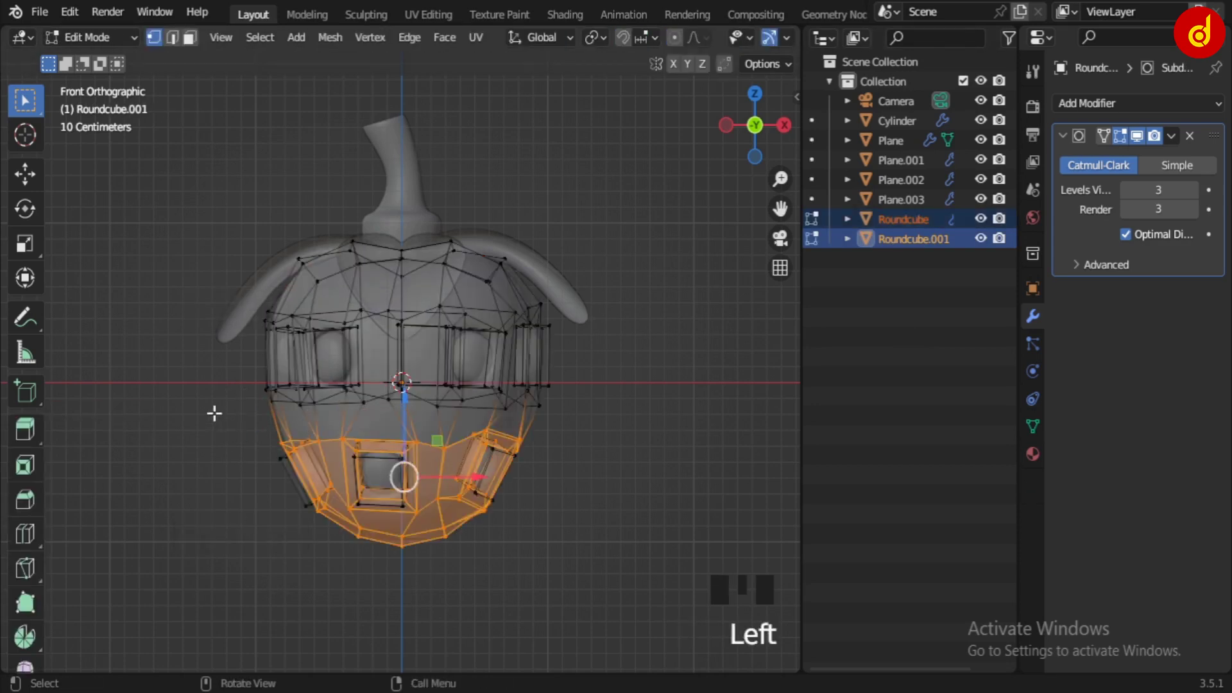
pyautogui.click(687, 516)
pyautogui.moveTo(248, 426); pyautogui.dragTo(616, 575)
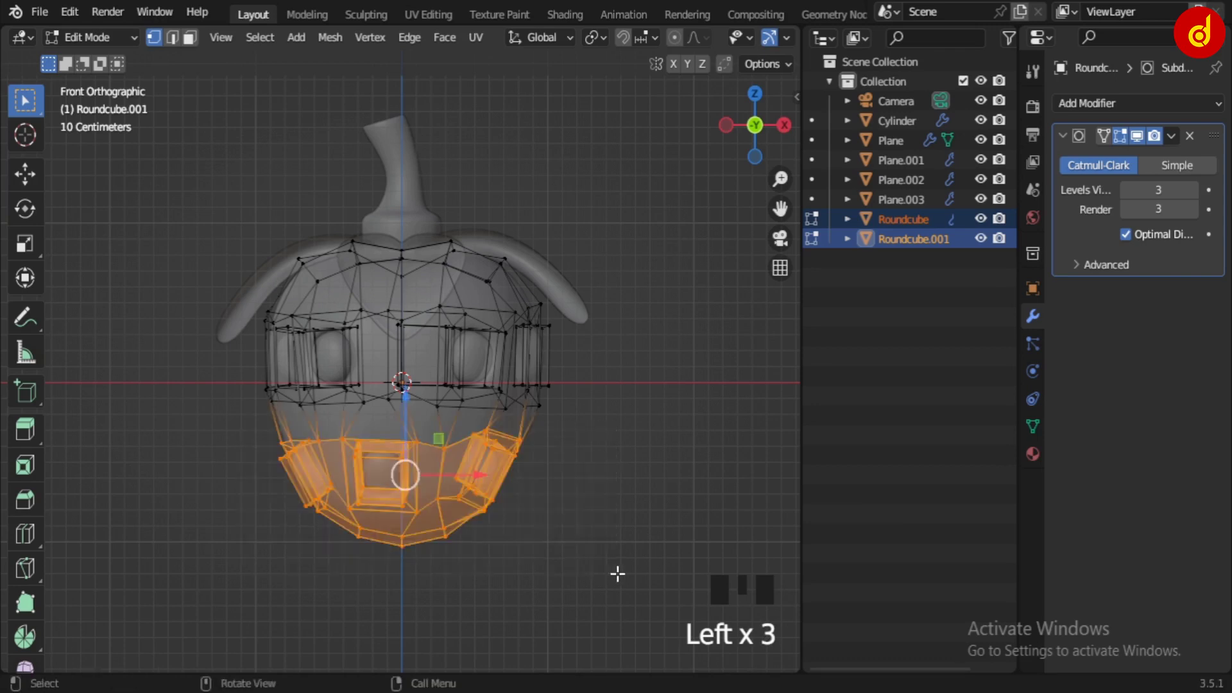
# Scale the selected lower part down slightly with smooth proportional editing, return to Object Mode and turn X-ray off.
pyautogui.scroll(1, 621, 587)
pyautogui.press('s')
pyautogui.rightClick(731, 175)
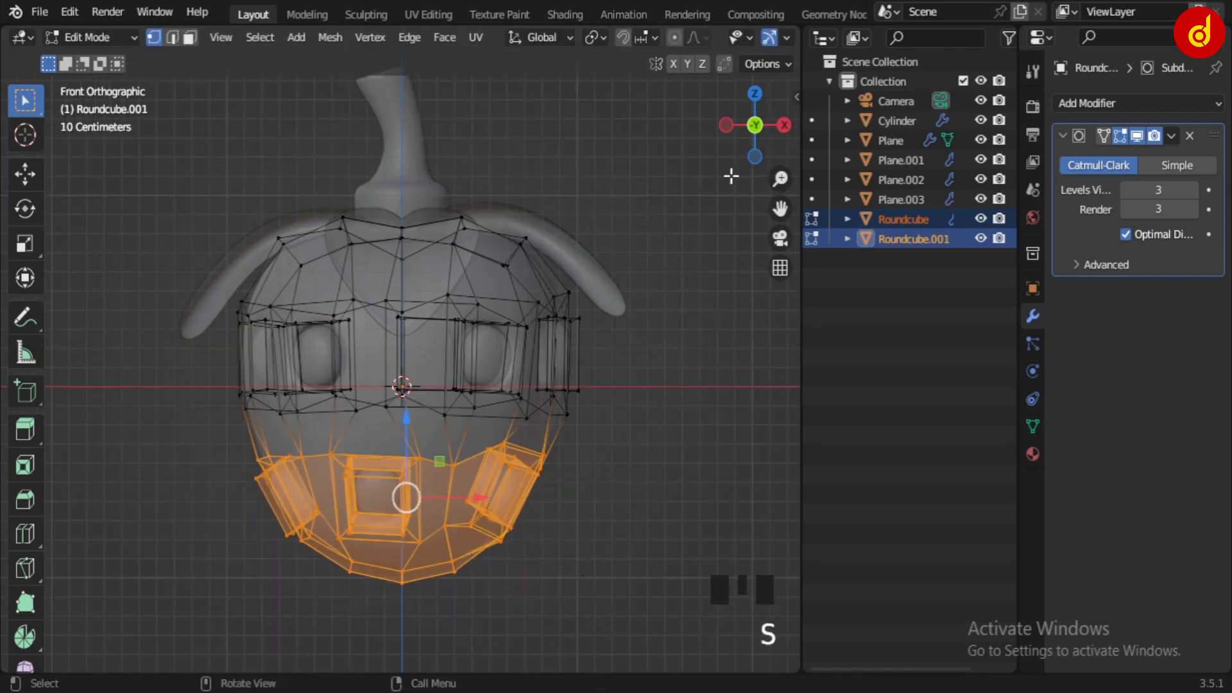
pyautogui.press('s')
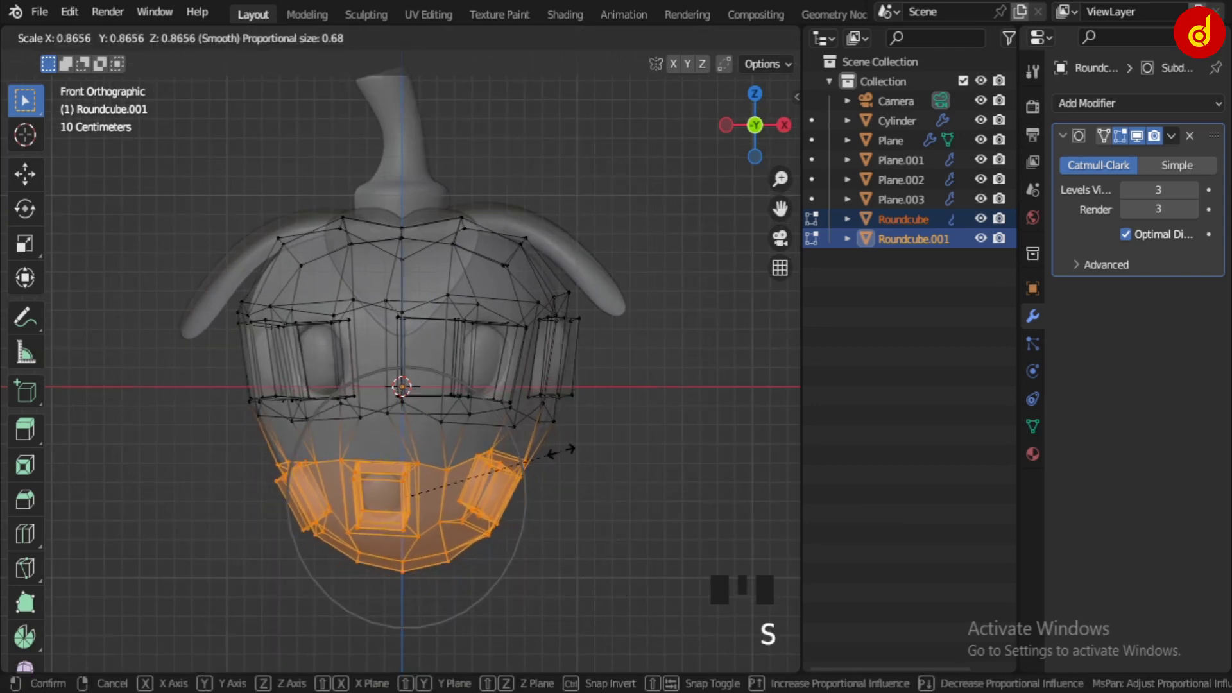
pyautogui.click(581, 453)
pyautogui.press('Tab')
pyautogui.scroll(-3, 581, 453)
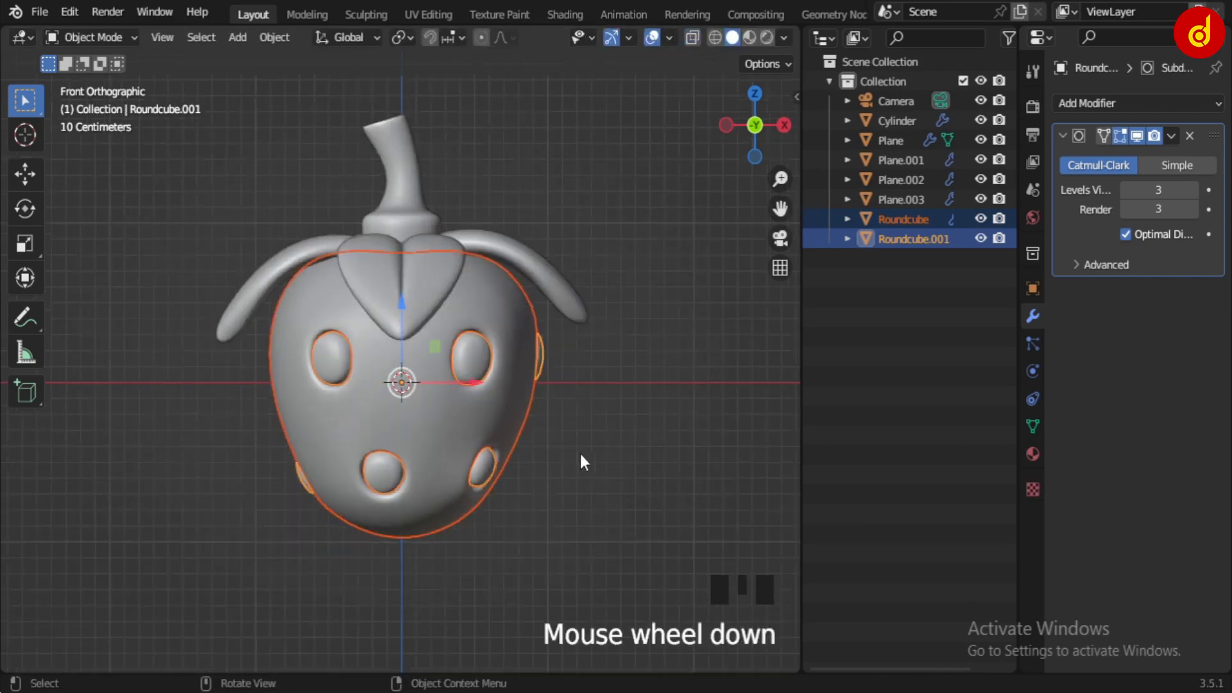
pyautogui.moveTo(550, 453); pyautogui.dragTo(349, 514, button='middle')
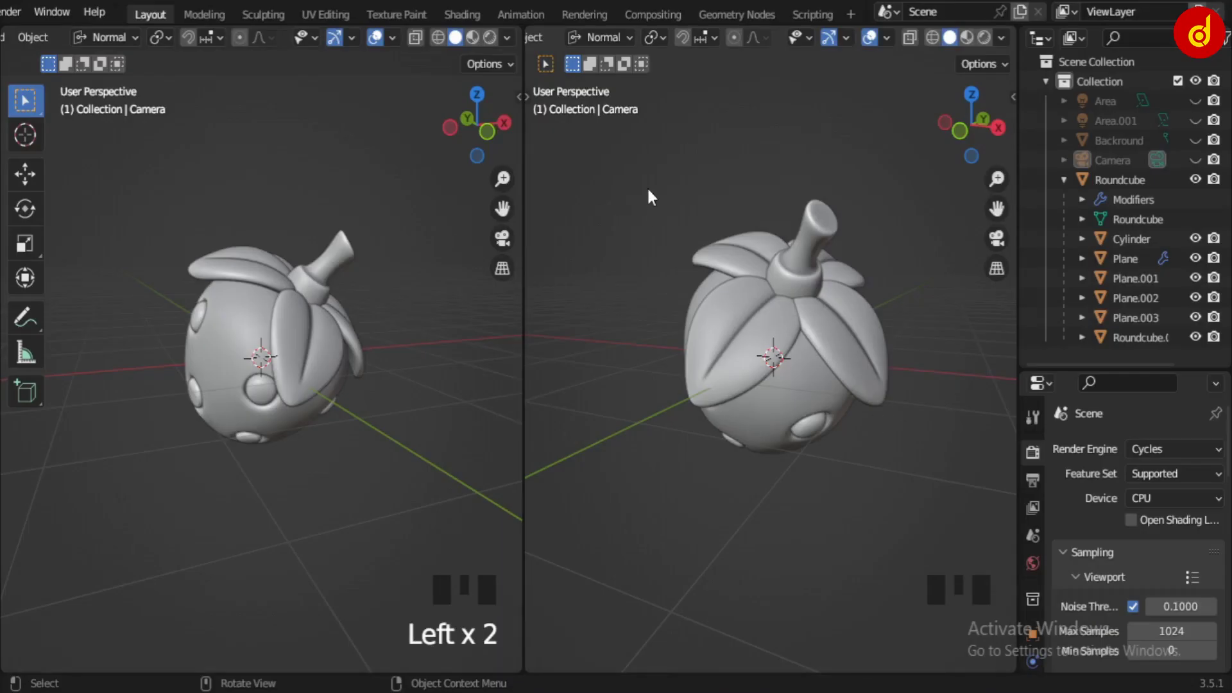
# Inspect the assembled strawberry model from several sides.
pyautogui.moveTo(648, 193); pyautogui.dragTo(876, 476)
pyautogui.press('KP_Decimal')
pyautogui.moveTo(876, 476); pyautogui.dragTo(535, 487, button='middle')
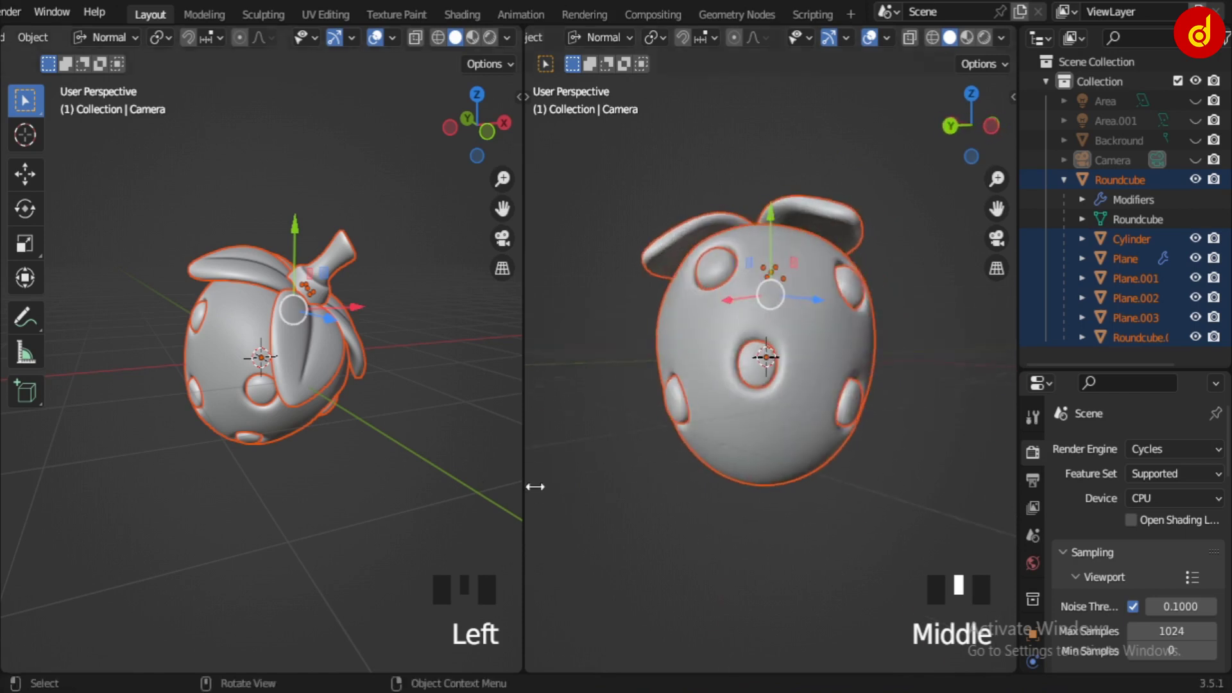
pyautogui.click(903, 446)
pyautogui.moveTo(903, 445); pyautogui.dragTo(731, 481, button='middle')
pyautogui.scroll(15, 151, 40)
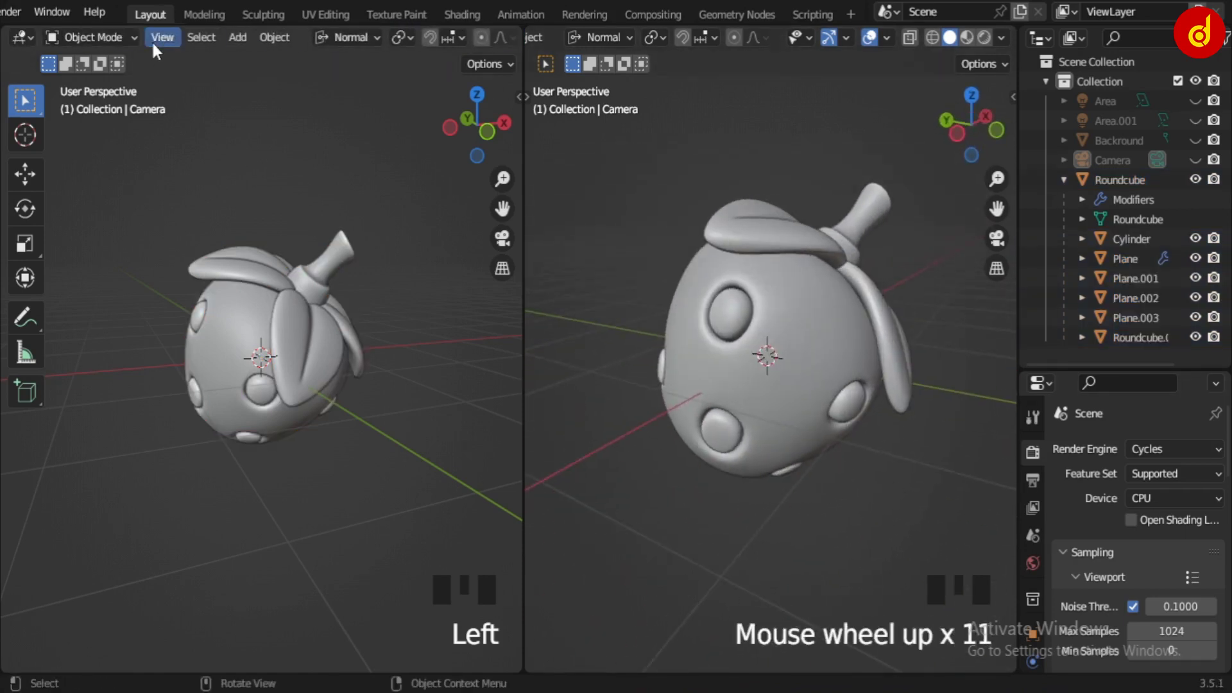
pyautogui.moveTo(727, 395); pyautogui.dragTo(745, 430, button='middle')
# Select the strawberry body, show its material in a Shader Editor beside the viewport, and enable Material Preview shading.
pyautogui.click(742, 349)
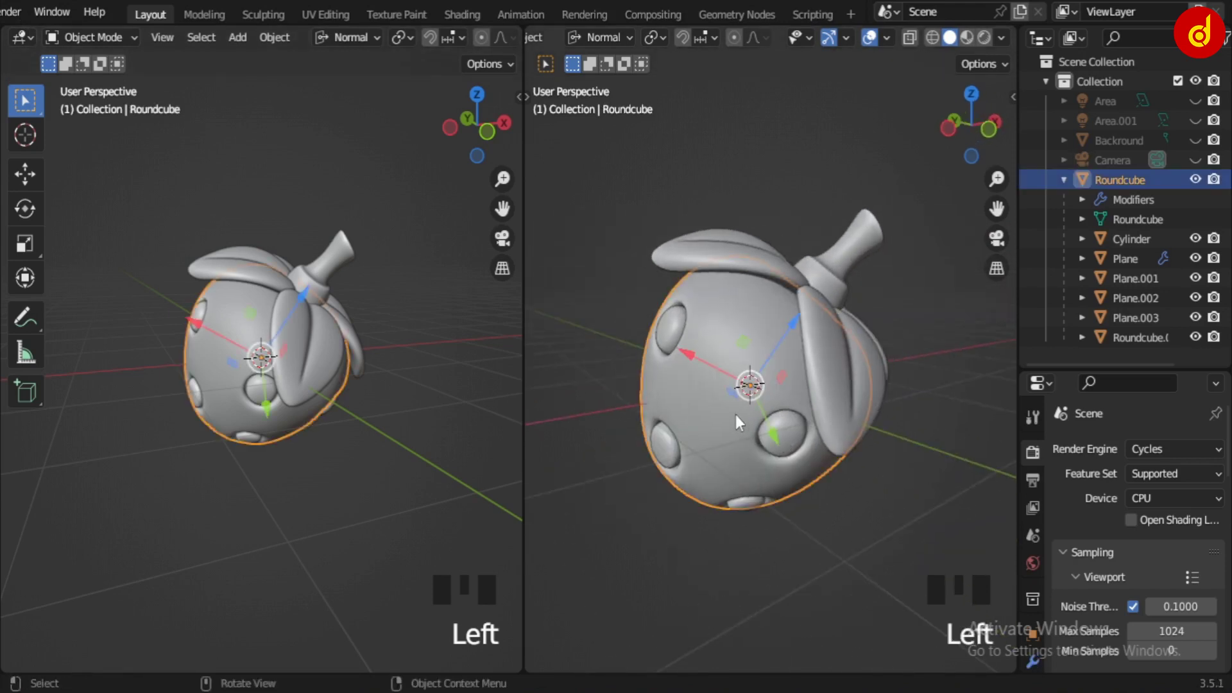
pyautogui.click(20, 37)
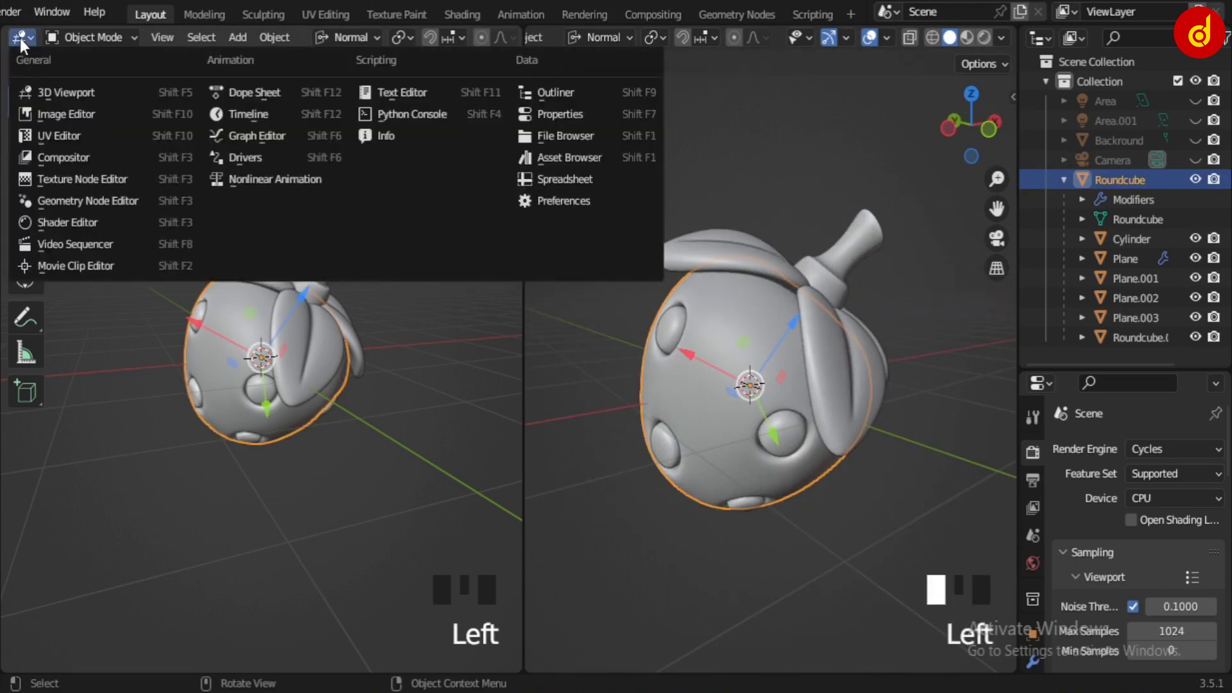
pyautogui.click(70, 223)
pyautogui.scroll(-2, 462, 417)
pyautogui.moveTo(233, 420); pyautogui.dragTo(370, 394, button='middle')
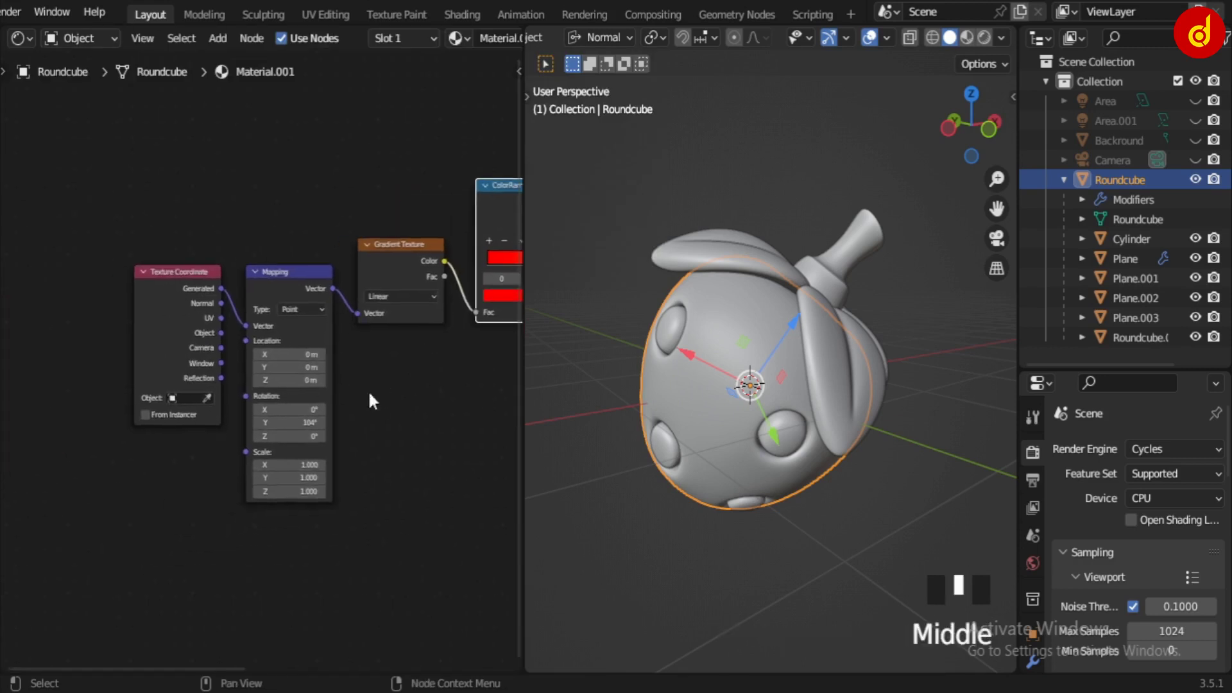
pyautogui.click(972, 42)
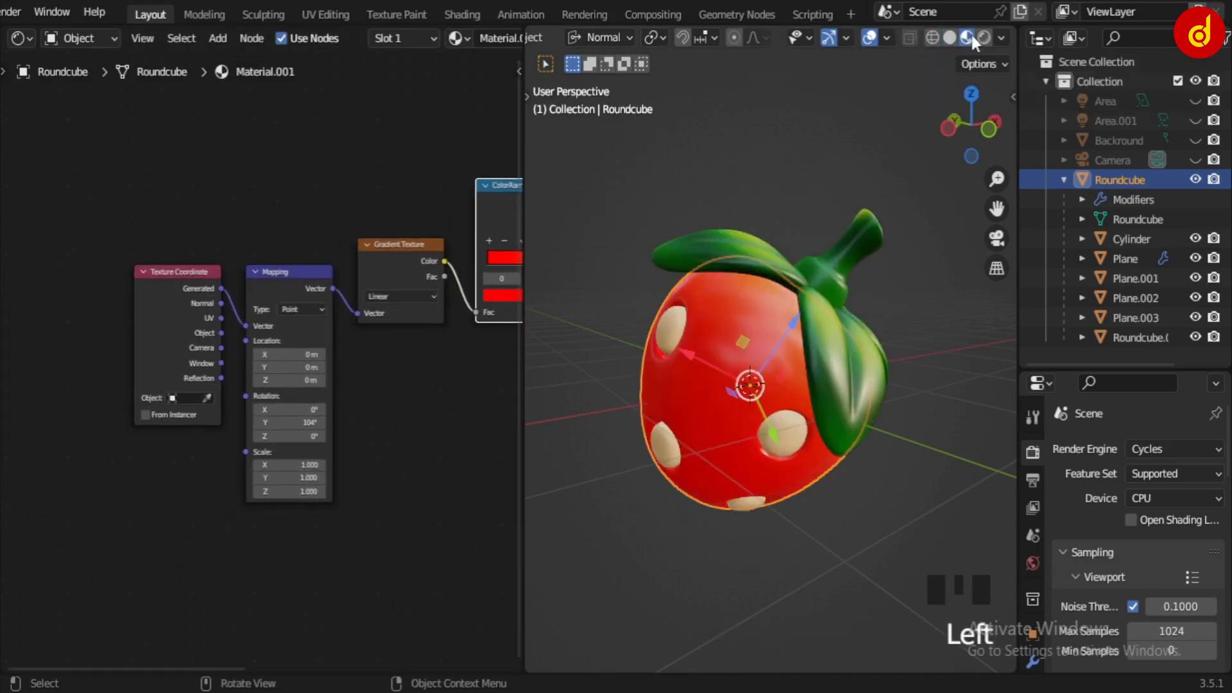
# View the coloured strawberry from several sides and isolate the red body in local view.
pyautogui.moveTo(902, 482); pyautogui.dragTo(717, 505, button='middle')
pyautogui.click(684, 575)
pyautogui.moveTo(580, 537); pyautogui.dragTo(789, 399, button='middle')
pyautogui.click(789, 399)
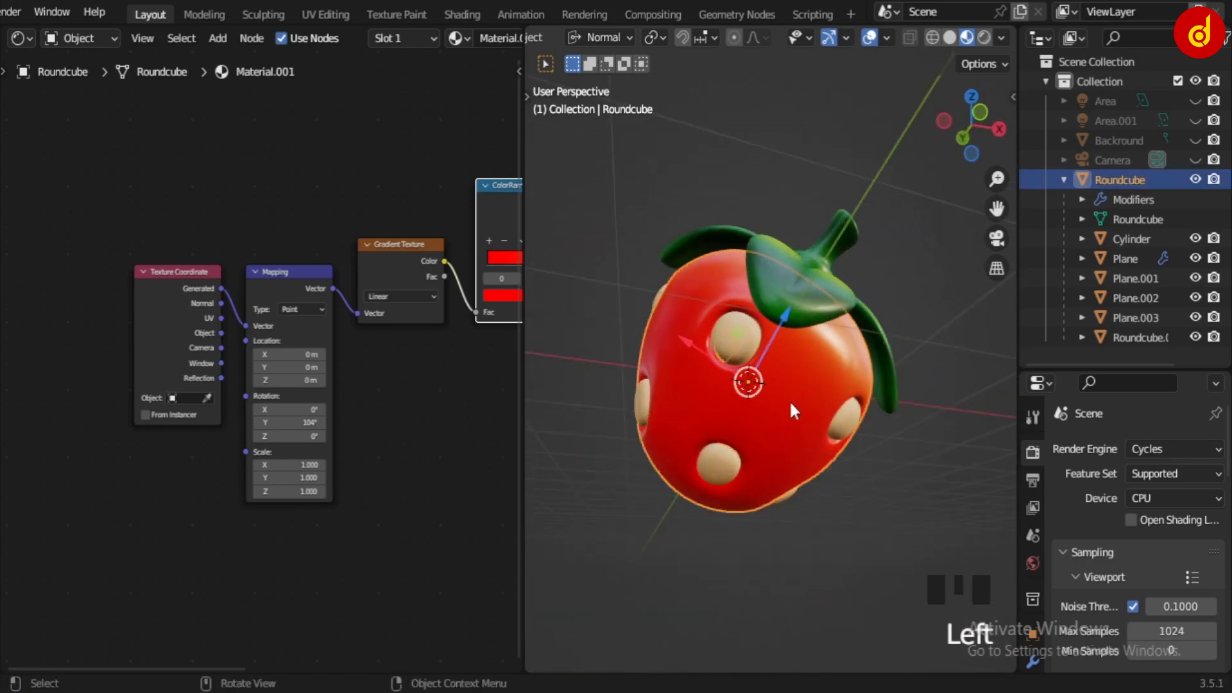
pyautogui.press('/')
pyautogui.moveTo(869, 437); pyautogui.dragTo(726, 586, button='middle')
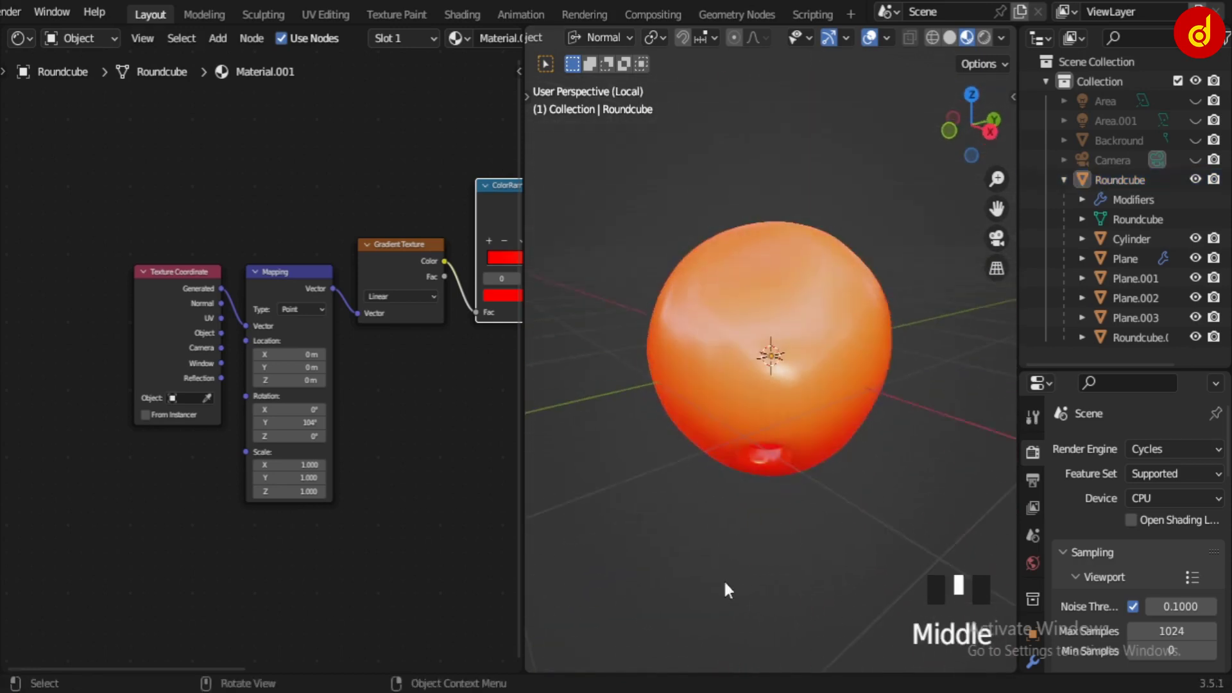
# Examine the body material's node chain, including the ColorRamp stops, Principled BSDF settings, Mapping and Gradient Texture.
pyautogui.scroll(6, 223, 342)
pyautogui.moveTo(198, 520); pyautogui.dragTo(27, 573, button='middle')
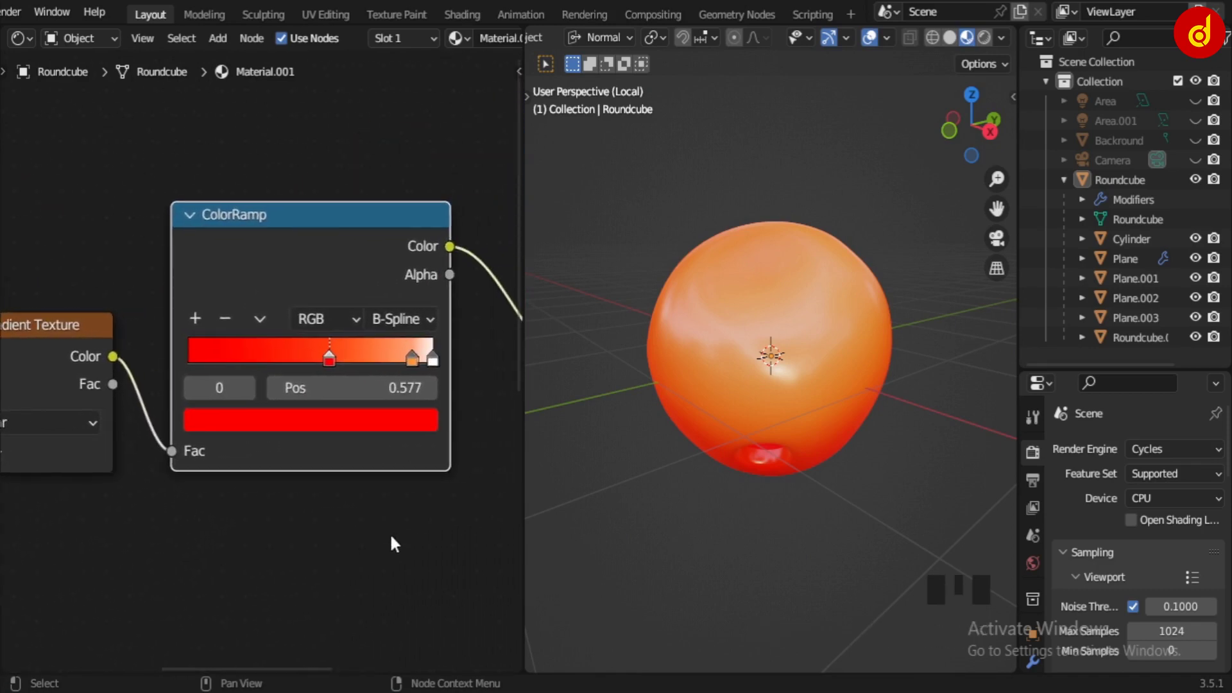
pyautogui.moveTo(393, 542); pyautogui.dragTo(378, 470, button='middle')
pyautogui.scroll(-3, 423, 504)
pyautogui.moveTo(393, 596); pyautogui.dragTo(411, 358, button='middle')
pyautogui.hotkey('ctrl', 'space')
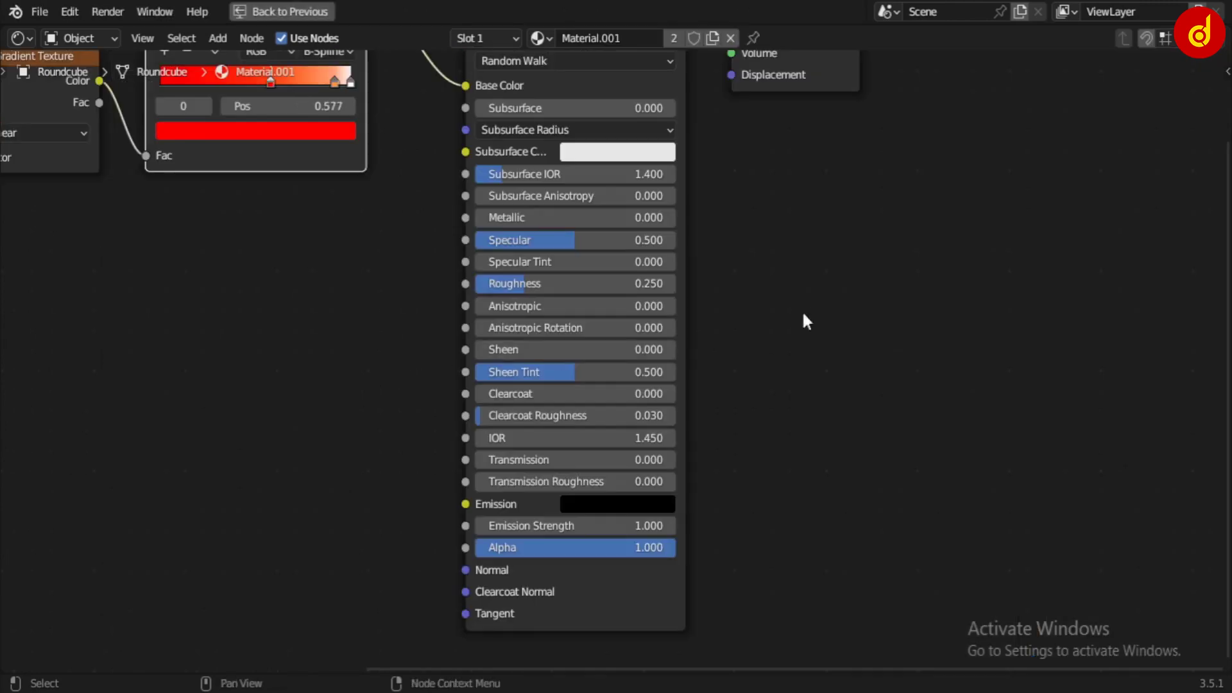
pyautogui.scroll(-3, 803, 321)
pyautogui.moveTo(835, 327); pyautogui.dragTo(1065, 329, button='middle')
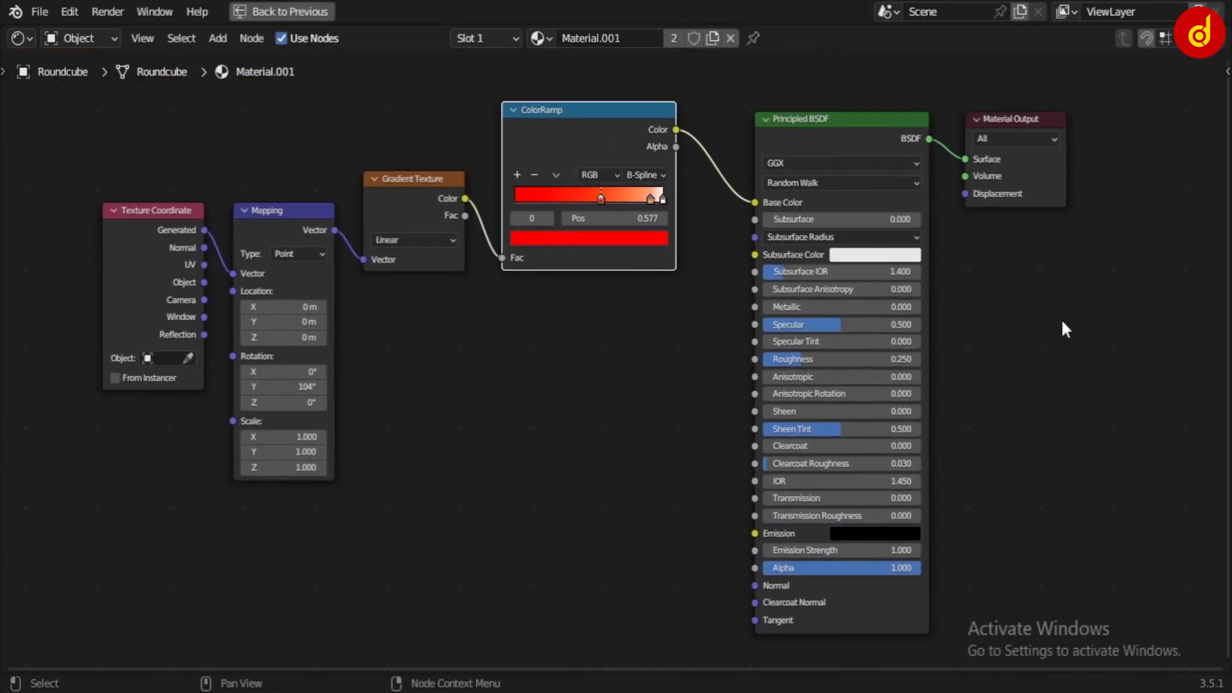
pyautogui.hotkey('ctrl', 'space')
pyautogui.scroll(4, 353, 482)
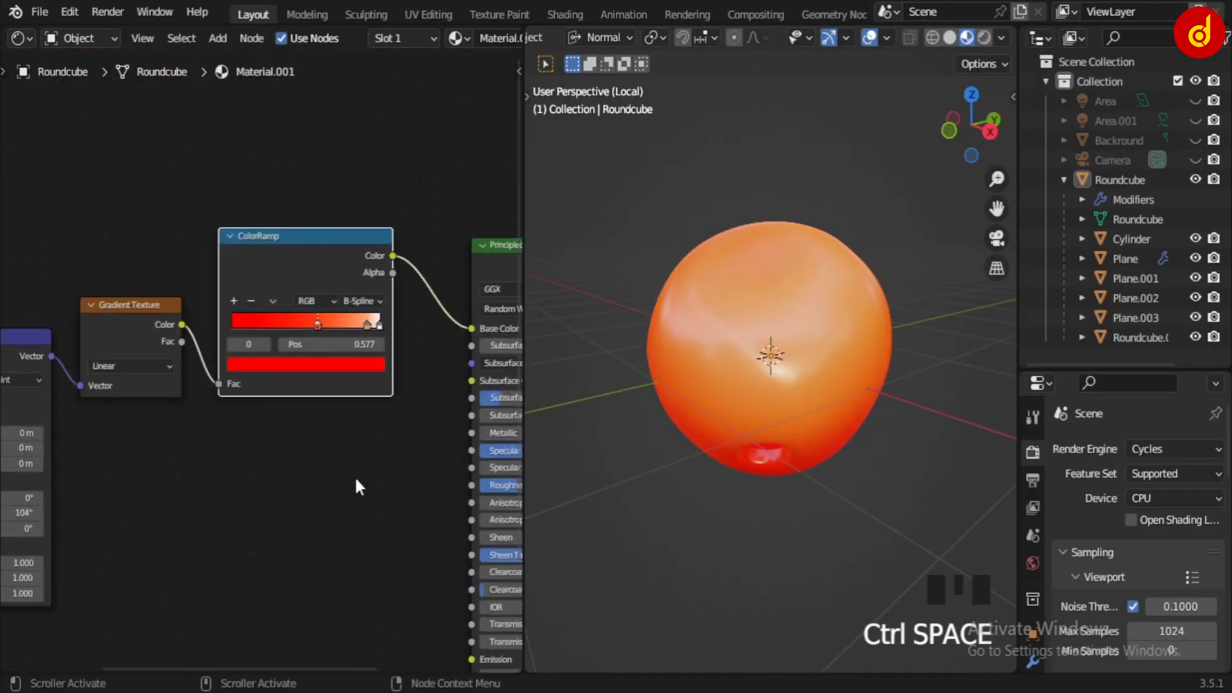
# Try shifting the ColorRamp's red and orange stops and recolouring the red stop pink, undoing each change.
pyautogui.moveTo(869, 492); pyautogui.dragTo(850, 419, button='middle')
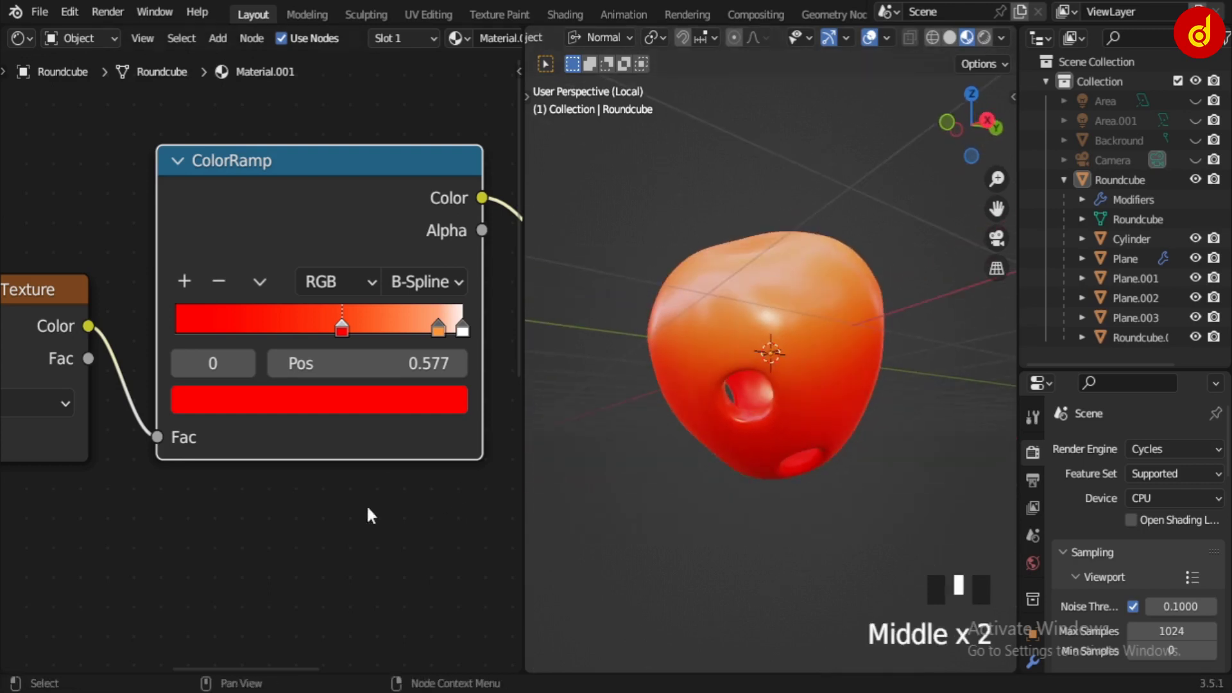
pyautogui.moveTo(344, 330)
pyautogui.mouseDown()
pyautogui.moveTo(237, 326)
pyautogui.moveTo(346, 325)
pyautogui.mouseUp()
pyautogui.hotkey('ctrl', 'z')
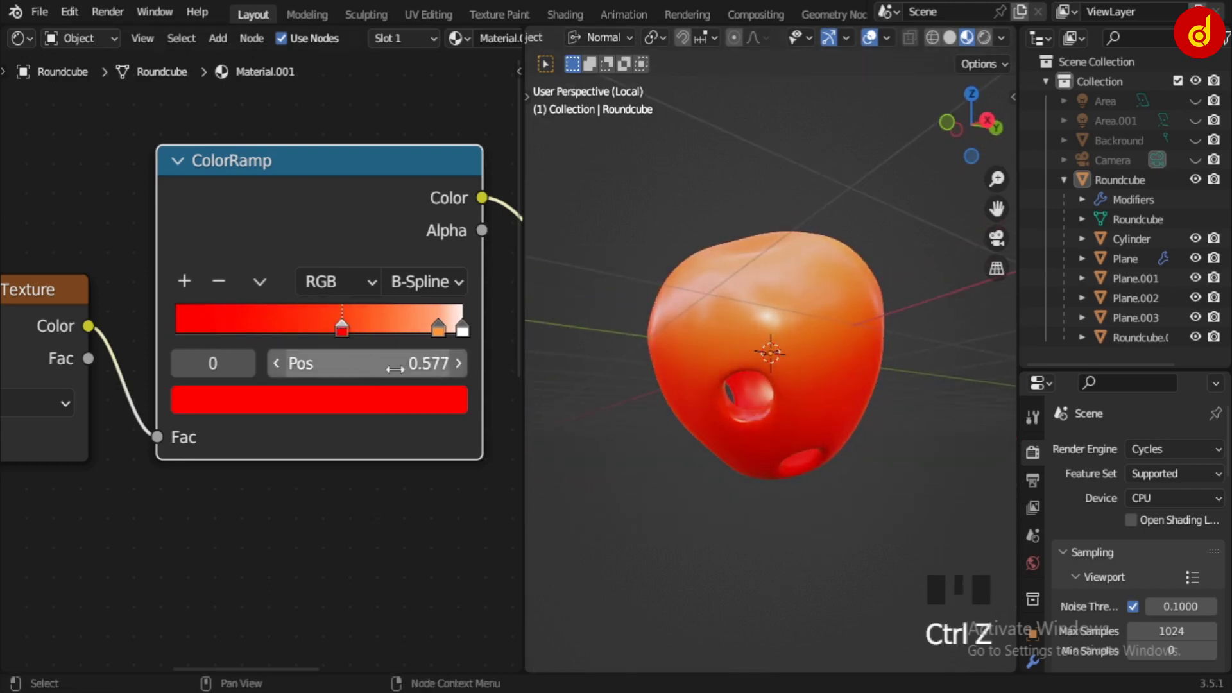
pyautogui.click(361, 398)
pyautogui.moveTo(361, 532); pyautogui.dragTo(345, 666, button='middle')
pyautogui.scroll(1, 340, 565)
pyautogui.click(337, 533)
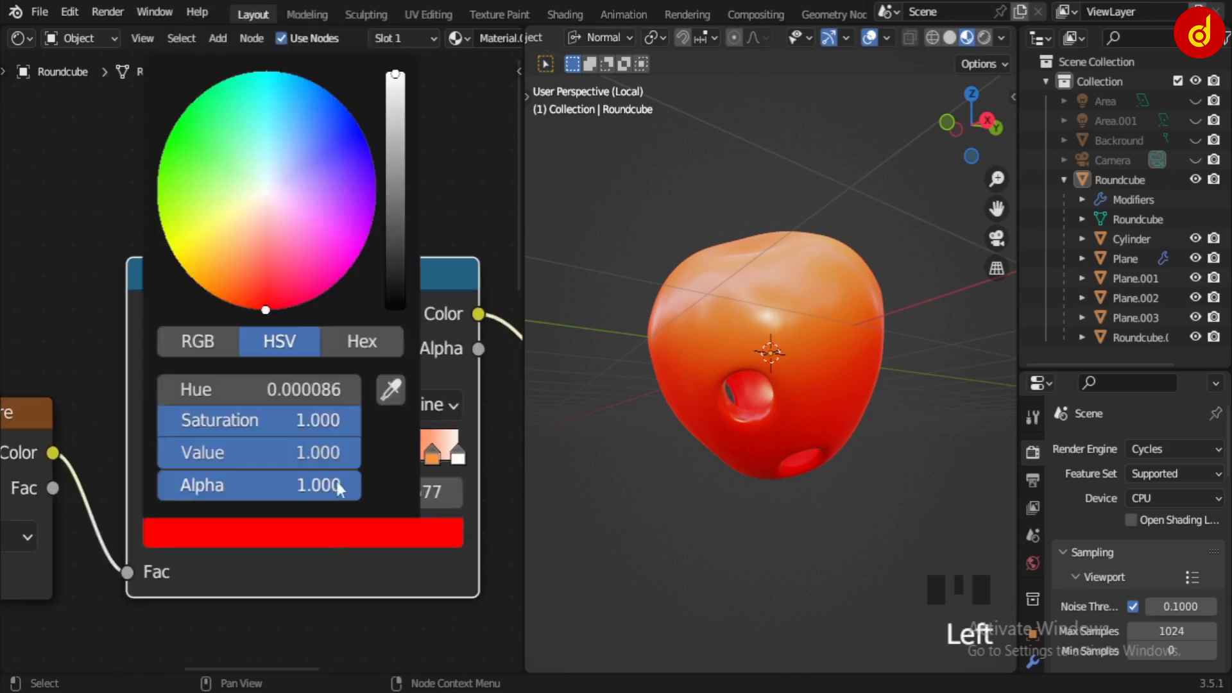
pyautogui.moveTo(325, 200); pyautogui.dragTo(291, 248)
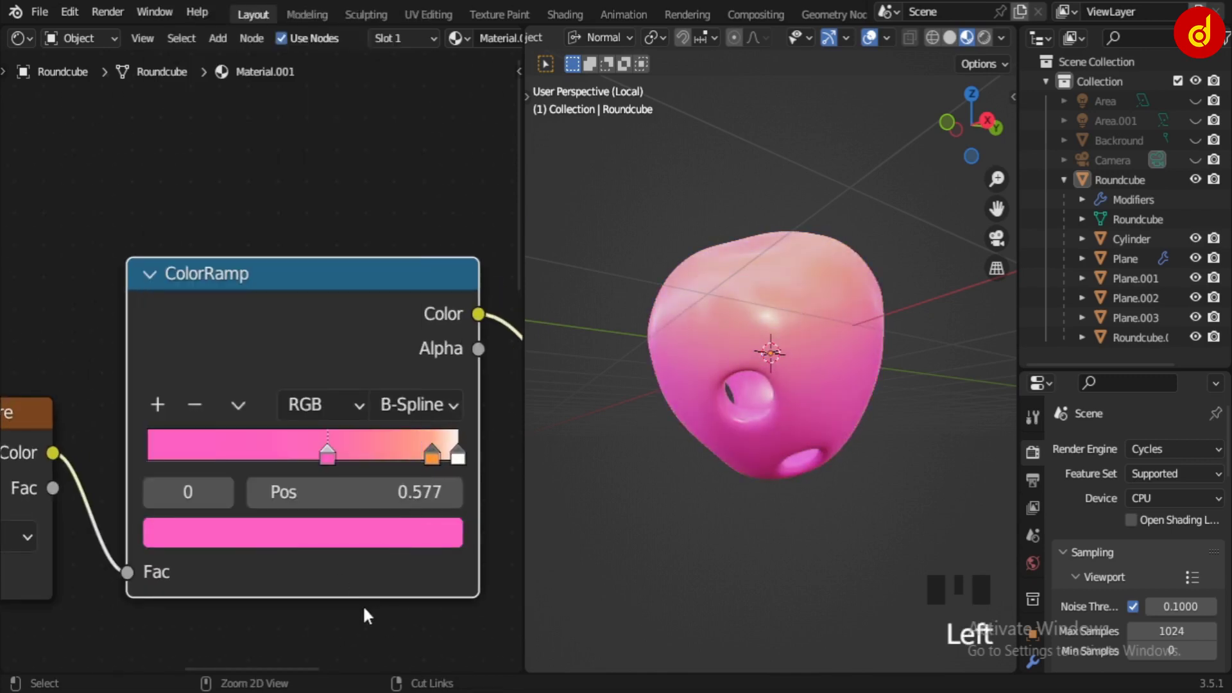
pyautogui.hotkey('ctrl', 'z')
pyautogui.moveTo(432, 453)
pyautogui.mouseDown()
pyautogui.moveTo(366, 456)
pyautogui.moveTo(412, 457)
pyautogui.mouseUp()
pyautogui.hotkey('ctrl', 'z')
# Try other Y rotation values such as 110° and 105° in the Mapping node, and undo the changes.
pyautogui.scroll(-3, 193, 342)
pyautogui.moveTo(163, 333); pyautogui.dragTo(585, 97, button='middle')
pyautogui.scroll(3, 356, 419)
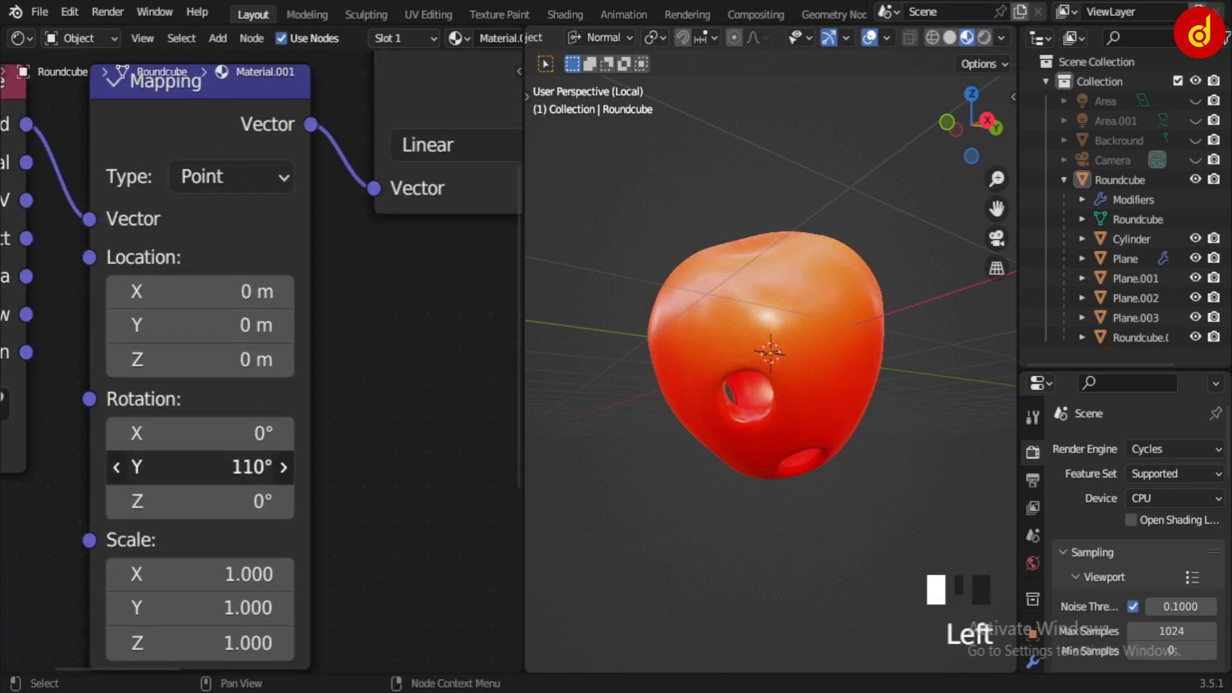
pyautogui.moveTo(199, 466)
pyautogui.mouseDown()
pyautogui.moveTo(212, 467)
pyautogui.moveTo(180, 467)
pyautogui.moveTo(208, 466)
pyautogui.mouseUp()
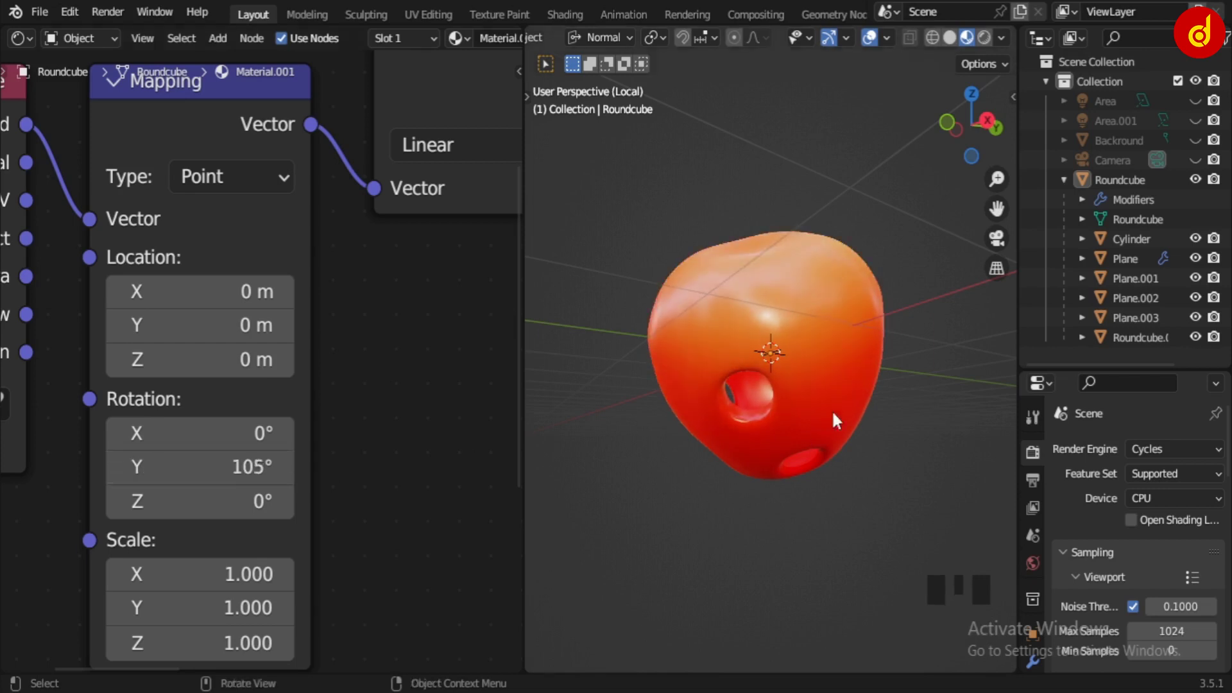
pyautogui.moveTo(832, 409); pyautogui.dragTo(950, 482, button='middle')
pyautogui.moveTo(198, 466)
pyautogui.mouseDown()
pyautogui.moveTo(188, 467)
pyautogui.moveTo(244, 467)
pyautogui.moveTo(229, 466)
pyautogui.mouseUp()
pyautogui.hotkey('ctrl', 'z')
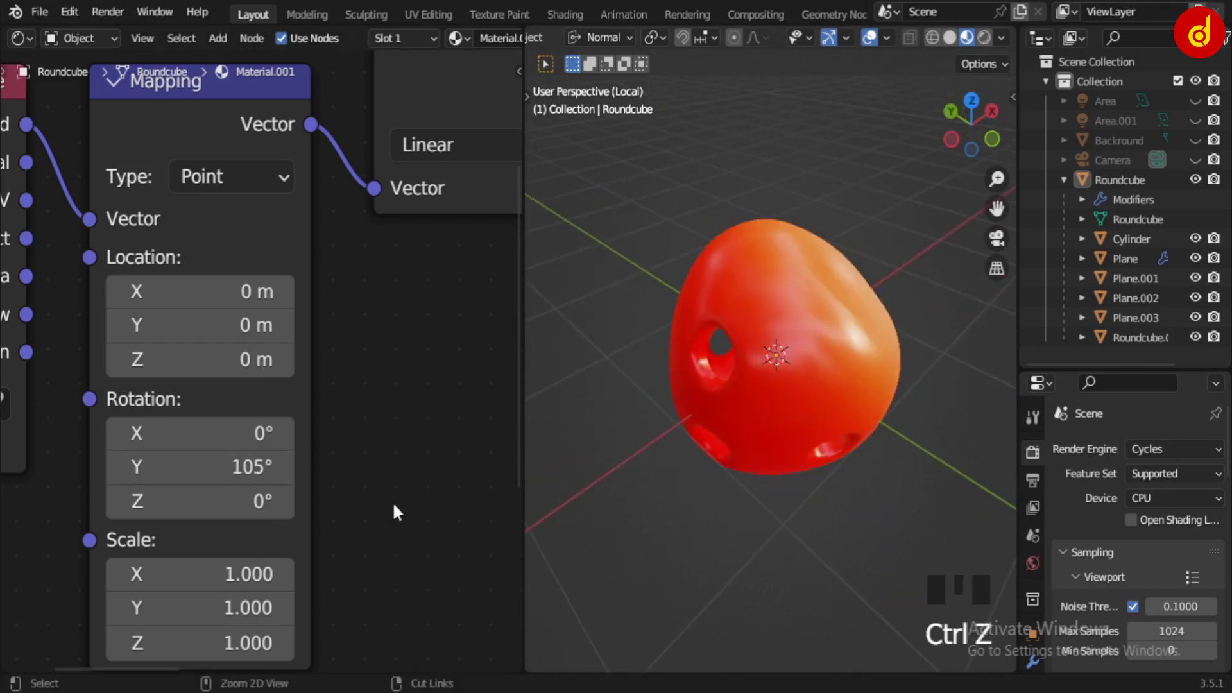
pyautogui.hotkey('ctrl', 'z')
pyautogui.keyDown('ctrl'); pyautogui.moveTo(394, 510); pyautogui.dragTo(358, 377, button='middle'); pyautogui.keyUp('ctrl')
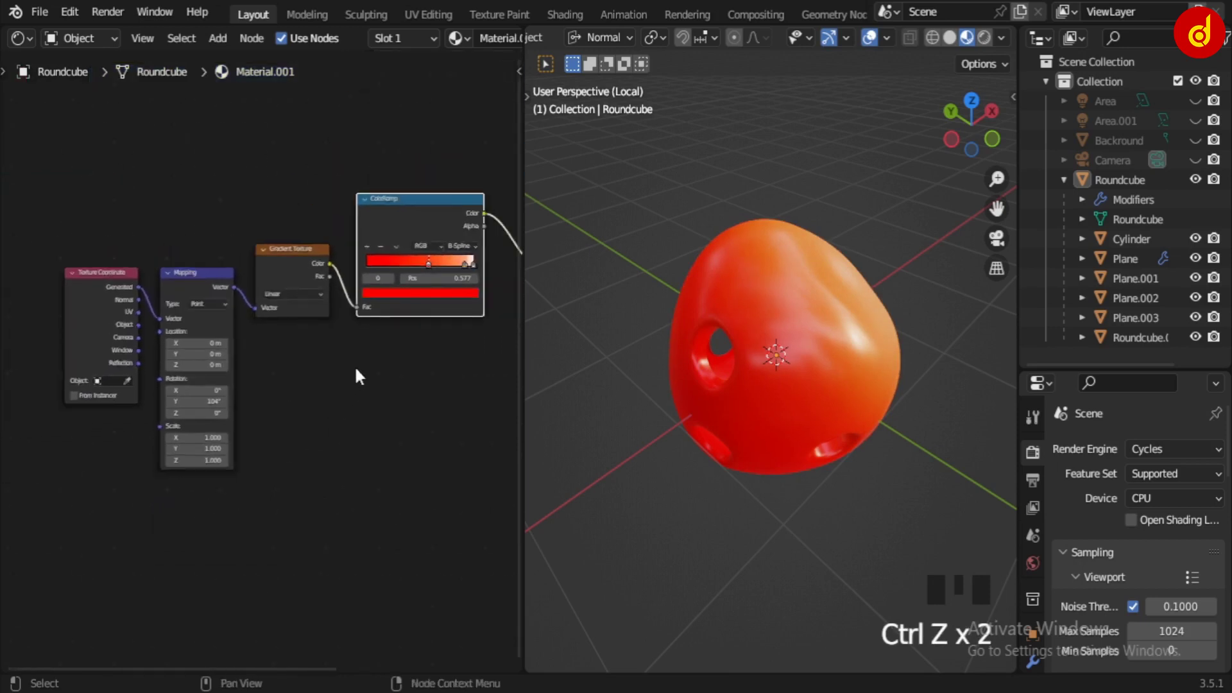
# Leave the body's local view, isolate the bulges instead and bring their Principled BSDF node into view.
pyautogui.press('/')
pyautogui.moveTo(846, 475); pyautogui.dragTo(839, 437, button='middle')
pyautogui.click(839, 437)
pyautogui.press('/')
pyautogui.scroll(-2, 818, 475)
pyautogui.moveTo(280, 409); pyautogui.dragTo(2, 372, button='middle')
pyautogui.scroll(8, 418, 320)
pyautogui.moveTo(426, 295); pyautogui.dragTo(419, 389, button='middle')
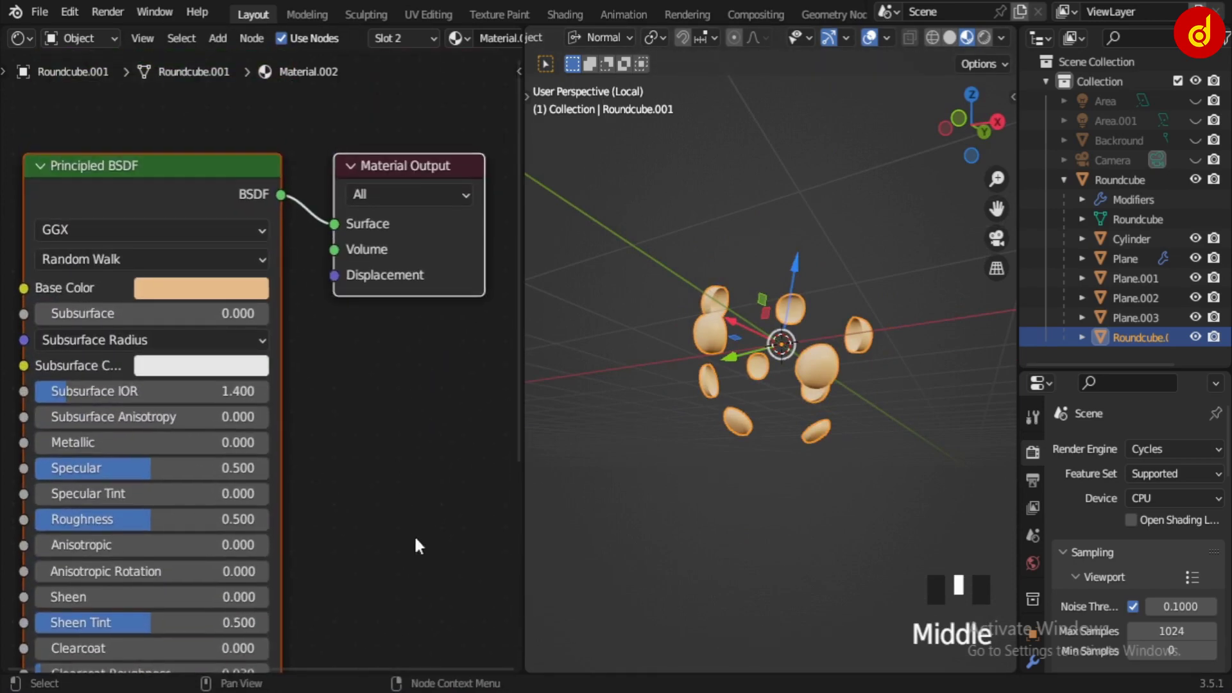
# Examine the Base Color's HSV values in the bulges' Principled BSDF material.
pyautogui.moveTo(418, 572); pyautogui.dragTo(466, 619, button='middle')
pyautogui.scroll(1, 237, 327)
pyautogui.click(237, 332)
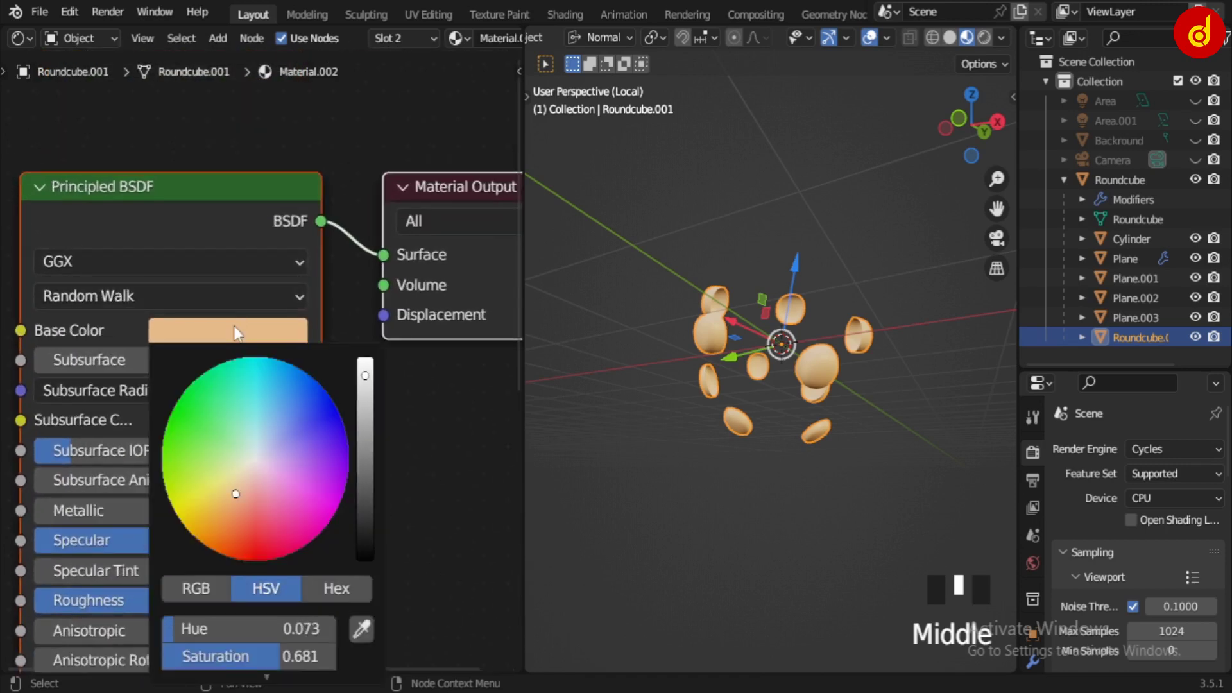
pyautogui.moveTo(507, 579); pyautogui.dragTo(510, 492, button='middle')
pyautogui.click(260, 248)
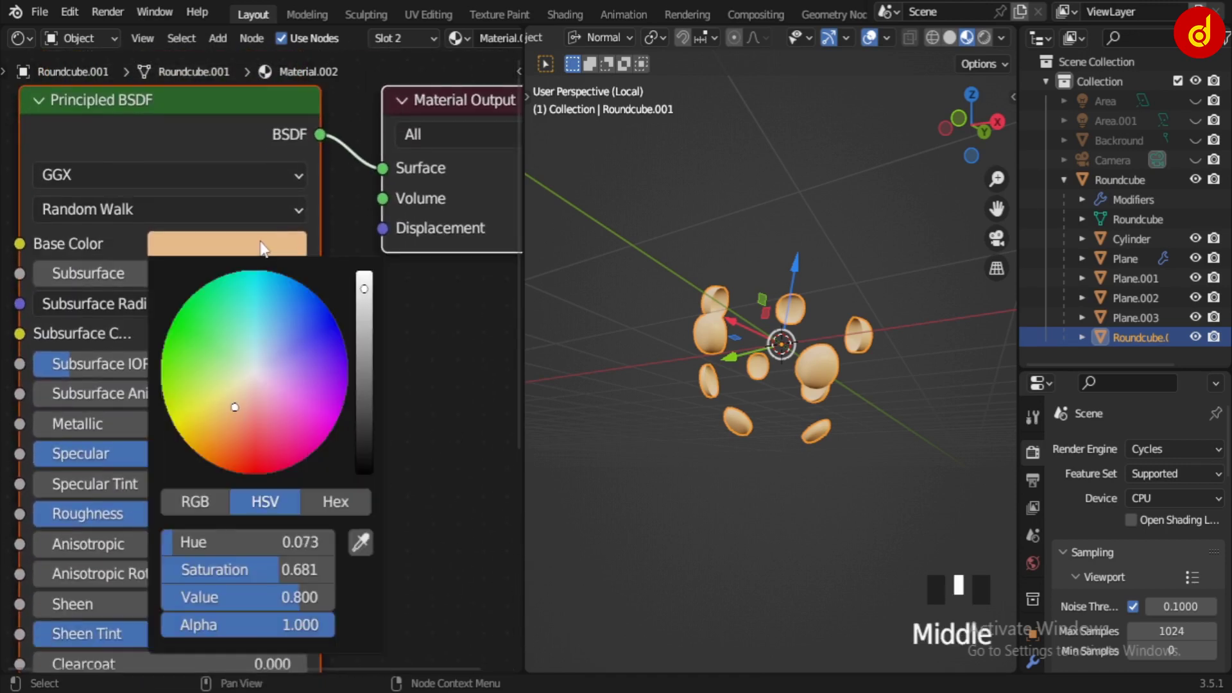
# Leave the bulges' local view, isolate one leaf and bring its material nodes into view.
pyautogui.click(490, 488)
pyautogui.scroll(-4, 433, 432)
pyautogui.scroll(1, 420, 370)
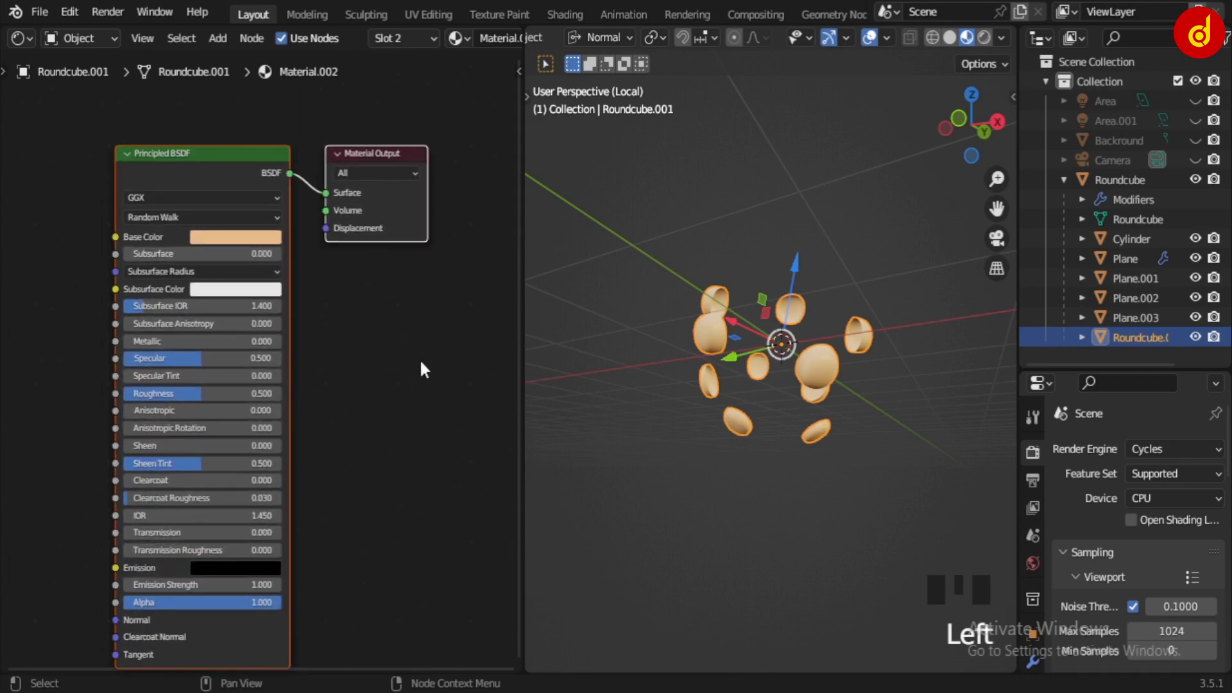
pyautogui.press('/')
pyautogui.moveTo(764, 415); pyautogui.dragTo(776, 319, button='middle')
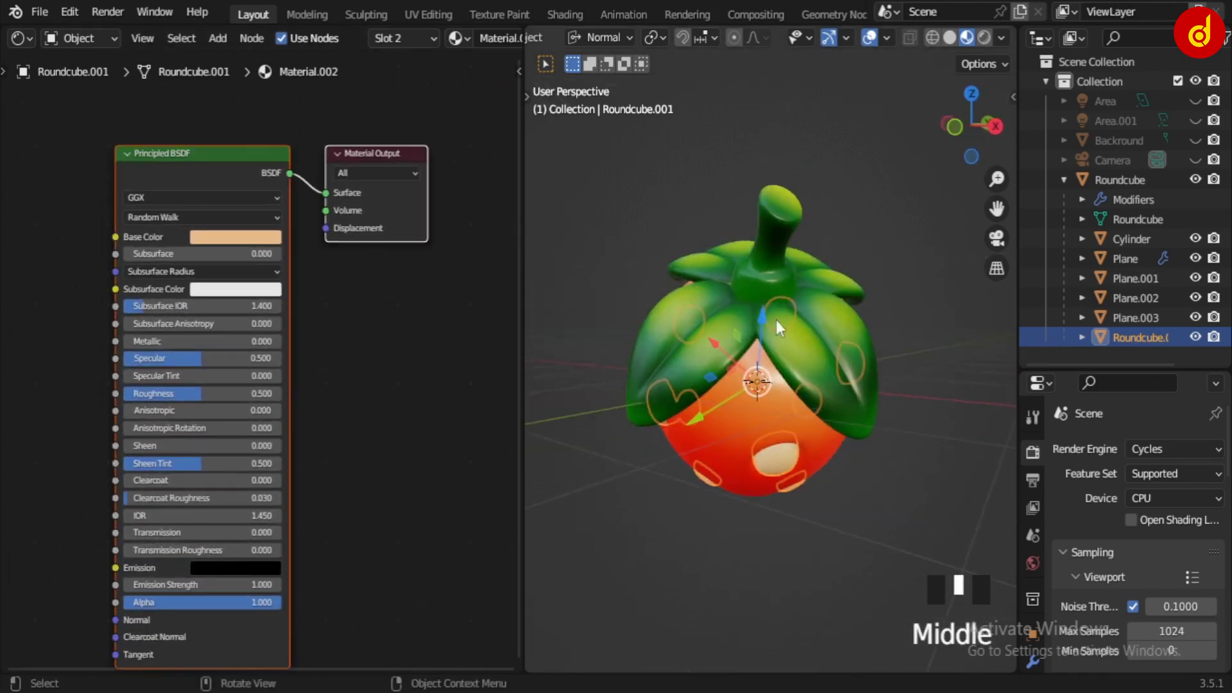
pyautogui.click(816, 352)
pyautogui.press('/')
pyautogui.moveTo(815, 447); pyautogui.dragTo(713, 469, button='middle')
pyautogui.scroll(-5, 242, 396)
pyautogui.moveTo(321, 401); pyautogui.dragTo(448, 397, button='middle')
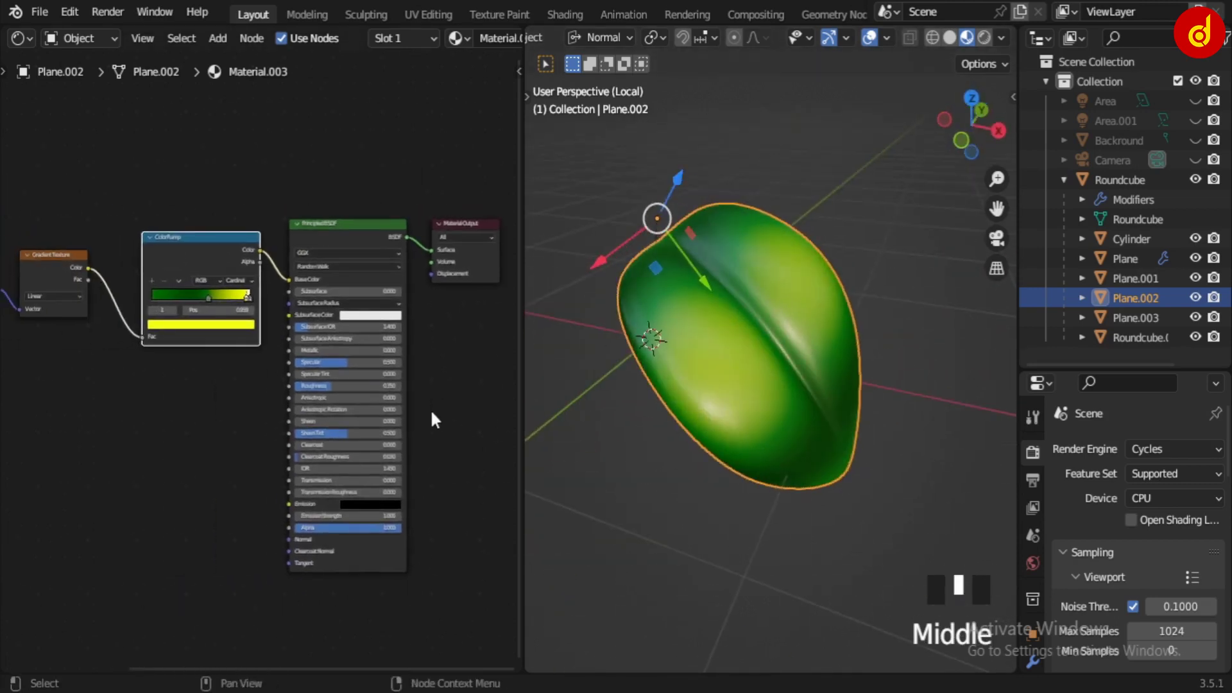
# Examine the leaf material's node chain from Texture Coordinate to Material Output in a maximised node editor.
pyautogui.hotkey('ctrl', 'space')
pyautogui.moveTo(249, 411); pyautogui.dragTo(337, 426, button='middle')
pyautogui.scroll(10, 311, 439)
pyautogui.moveTo(206, 487); pyautogui.dragTo(587, 474, button='middle')
pyautogui.scroll(2, 587, 474)
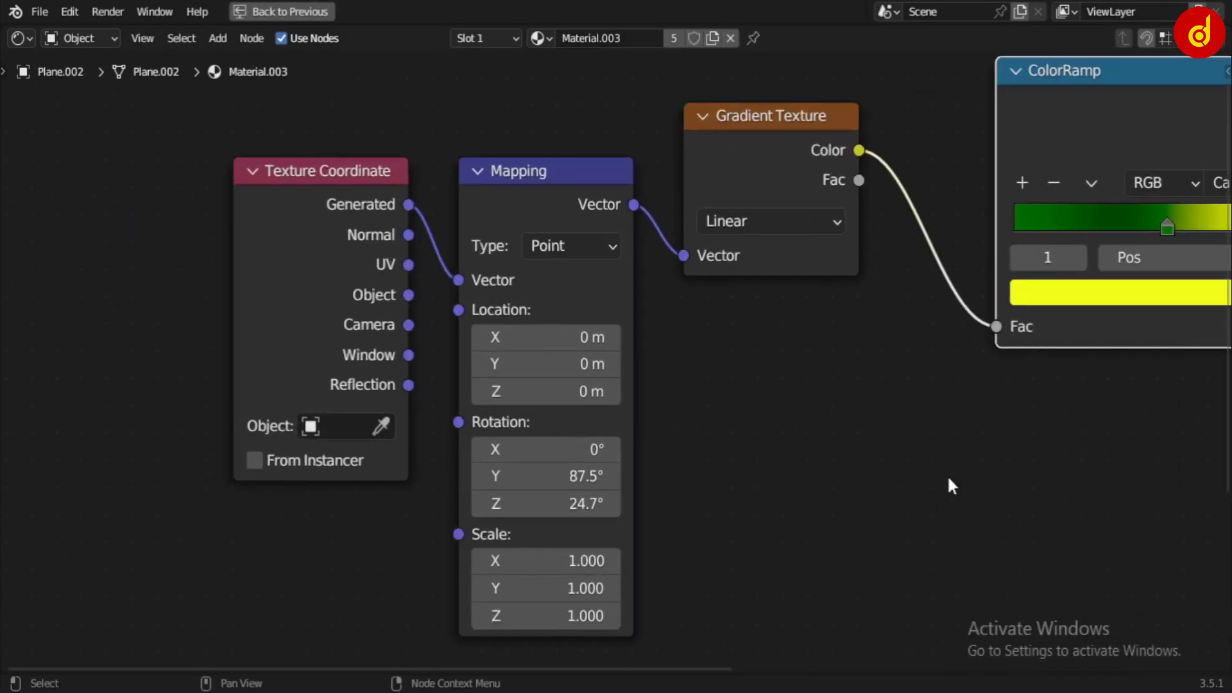
pyautogui.moveTo(992, 511); pyautogui.dragTo(296, 585, button='middle')
pyautogui.moveTo(949, 581); pyautogui.dragTo(1201, 588, button='middle')
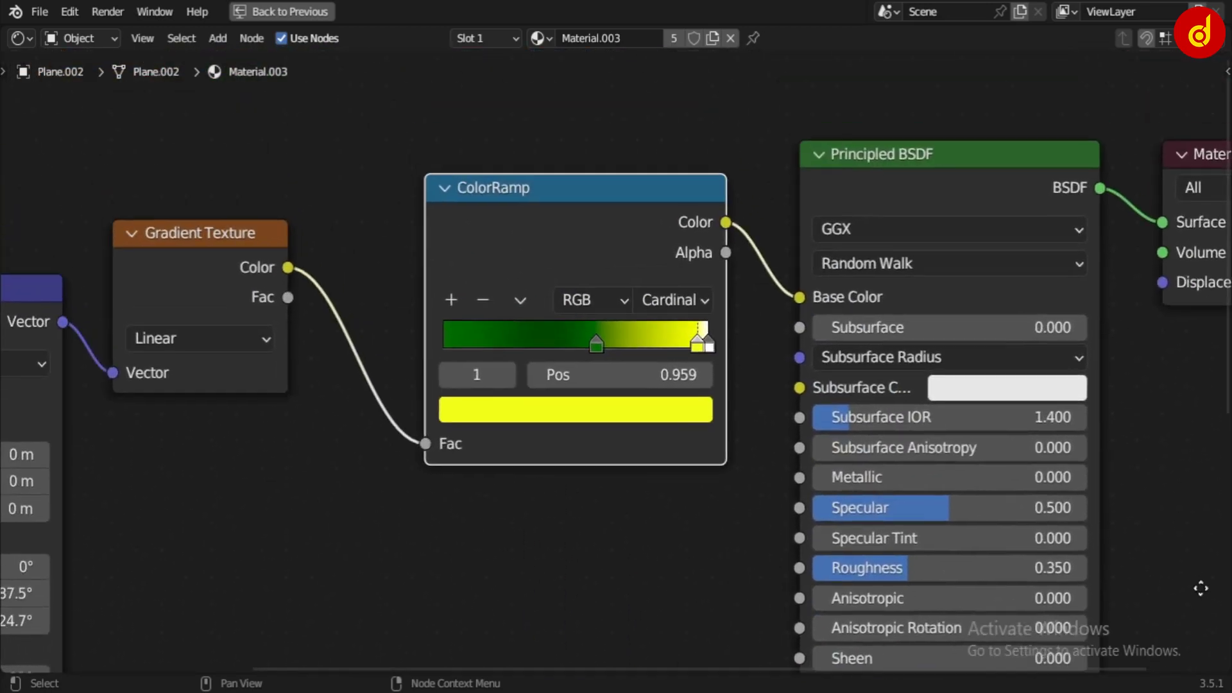
pyautogui.scroll(-3, 666, 539)
pyautogui.moveTo(663, 537); pyautogui.dragTo(610, 388, button='middle')
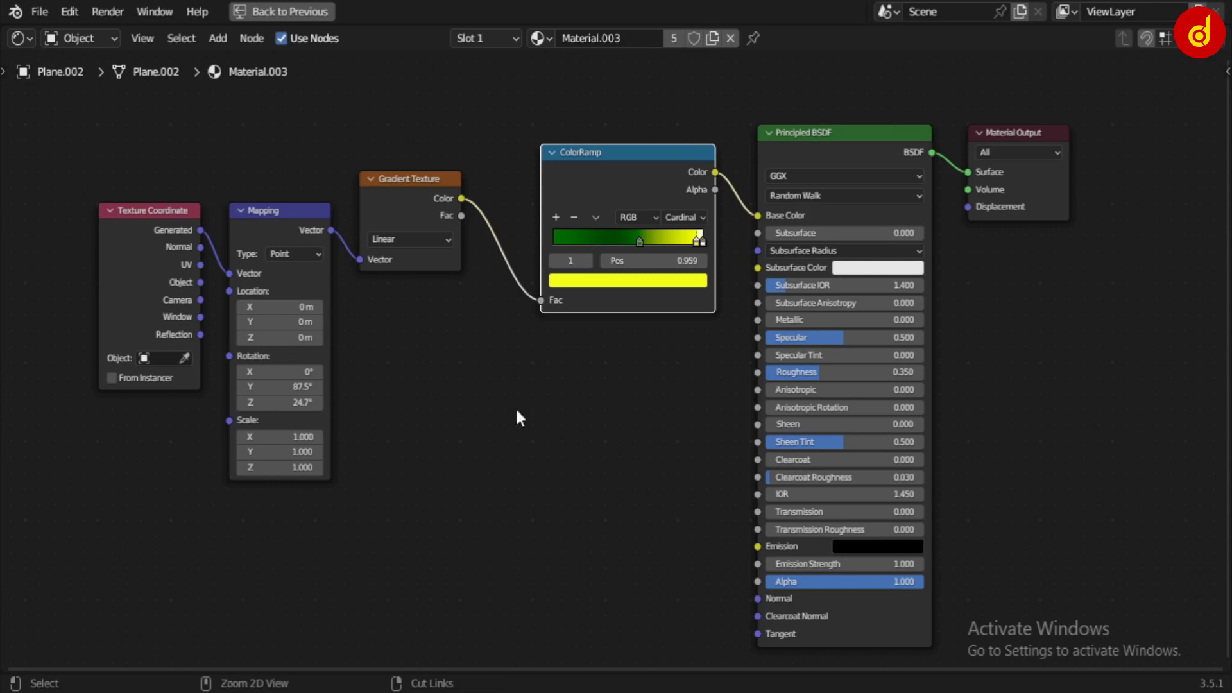
# Restore the split layout and try shifting the leaf ColorRamp's green and yellow stops, undoing each change.
pyautogui.hotkey('ctrl', 'space')
pyautogui.moveTo(211, 413); pyautogui.dragTo(307, 502, button='middle')
pyautogui.scroll(4, 308, 513)
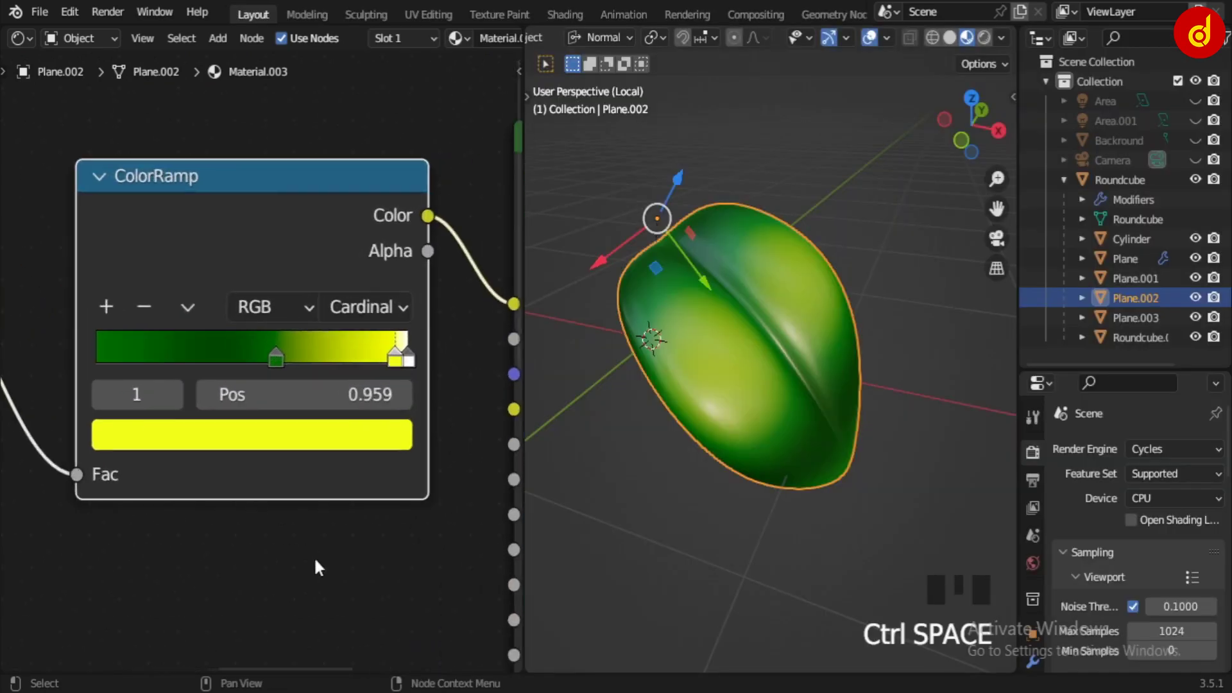
pyautogui.moveTo(276, 357)
pyautogui.mouseDown()
pyautogui.moveTo(172, 355)
pyautogui.moveTo(243, 357)
pyautogui.mouseUp()
pyautogui.hotkey('ctrl', 'z')
pyautogui.moveTo(395, 357); pyautogui.dragTo(322, 365)
pyautogui.hotkey('ctrl', 'z')
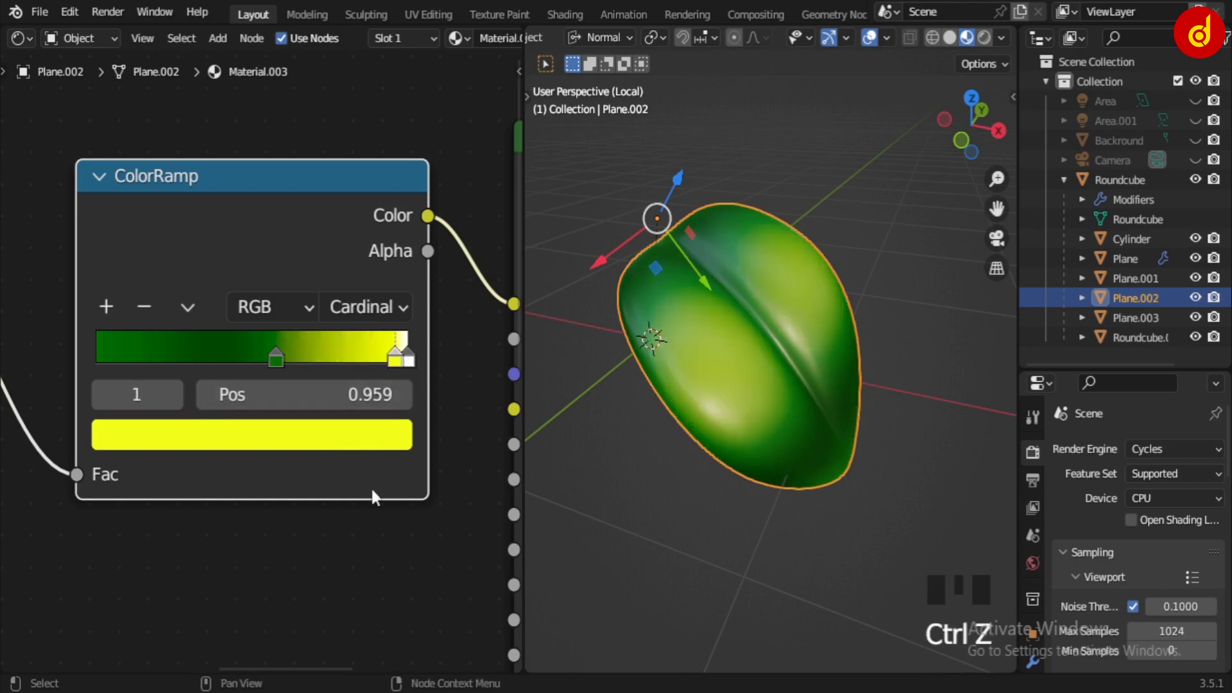
# Leave the leaf's local view and select the other leaves and the stem to check their material nodes.
pyautogui.scroll(-6, 352, 486)
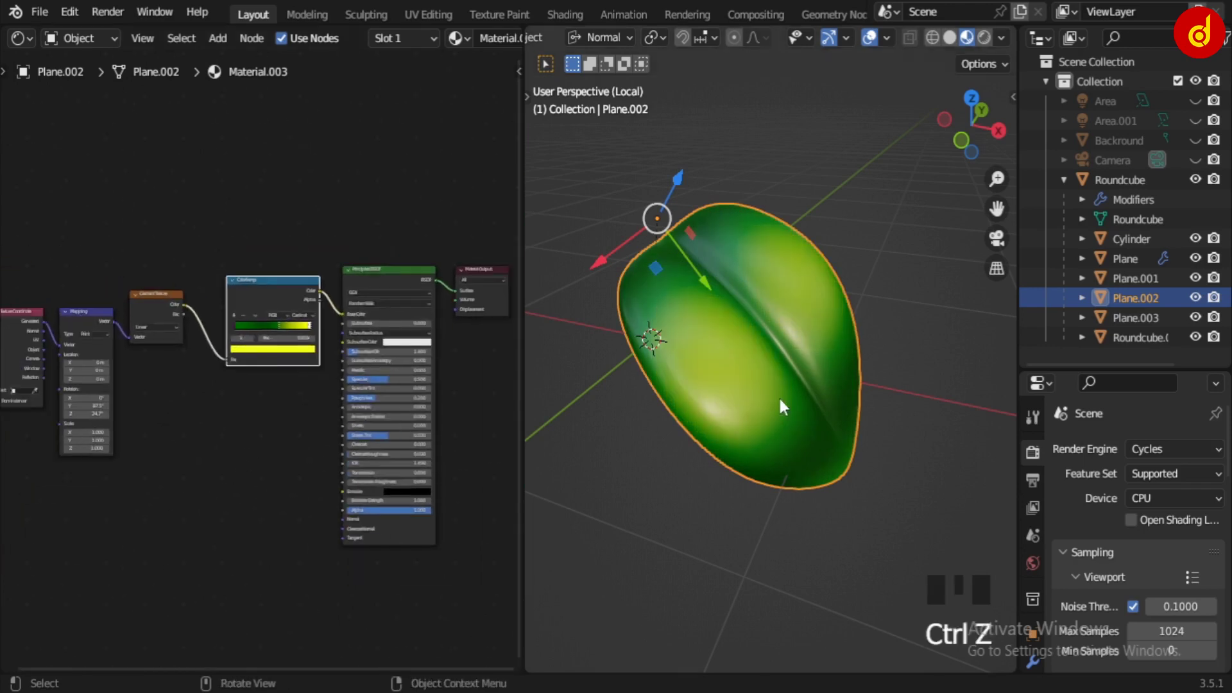
pyautogui.press('KP_Divide')
pyautogui.click(716, 318)
pyautogui.moveTo(764, 345); pyautogui.dragTo(713, 279, button='middle')
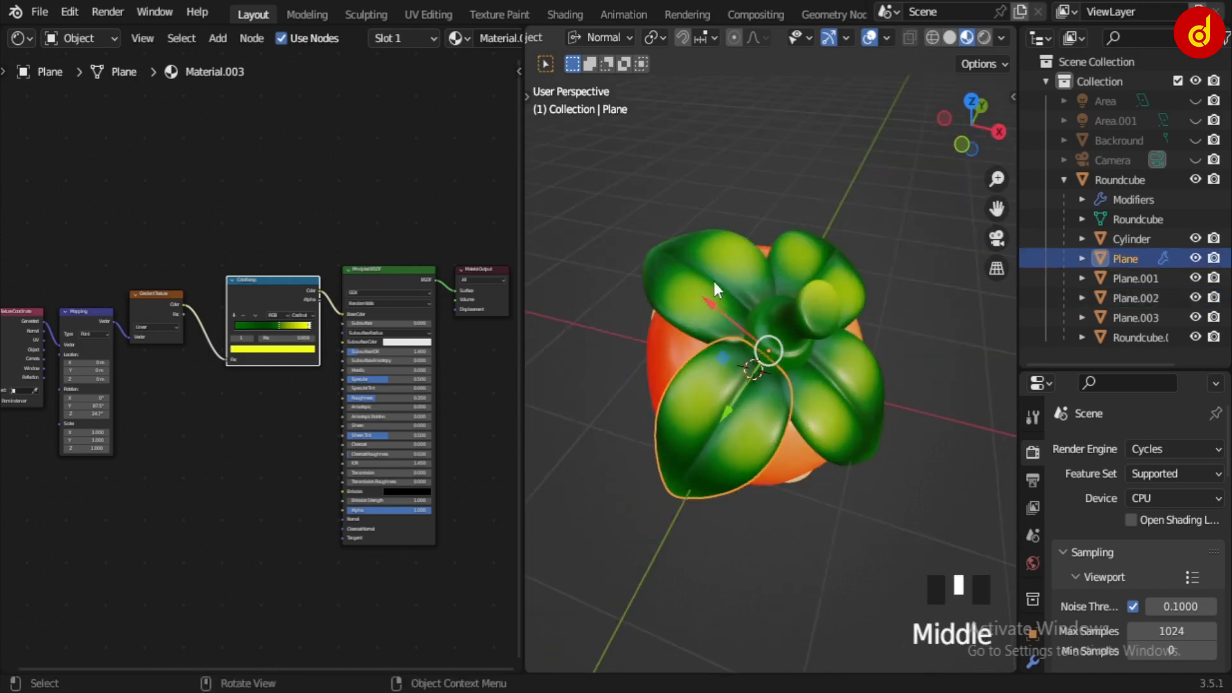
pyautogui.click(812, 251)
pyautogui.click(846, 305)
pyautogui.moveTo(826, 324); pyautogui.dragTo(860, 449, button='middle')
pyautogui.click(874, 499)
pyautogui.moveTo(875, 499); pyautogui.dragTo(757, 409, button='middle')
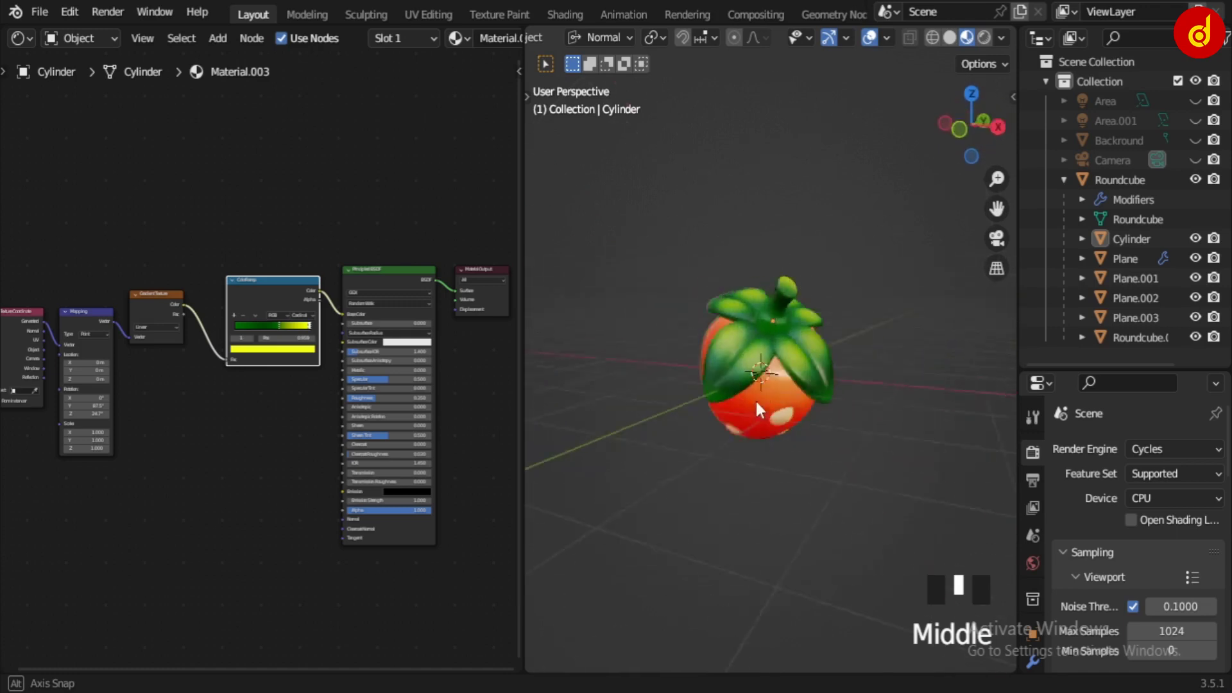
# Unhide the background plane, isolate it and bring its image texture and Emission nodes into view.
pyautogui.click(1195, 140)
pyautogui.moveTo(671, 353); pyautogui.dragTo(799, 437, button='middle')
pyautogui.click(622, 337)
pyautogui.press('KP_Divide')
pyautogui.scroll(-6, 876, 489)
pyautogui.scroll(3, 800, 437)
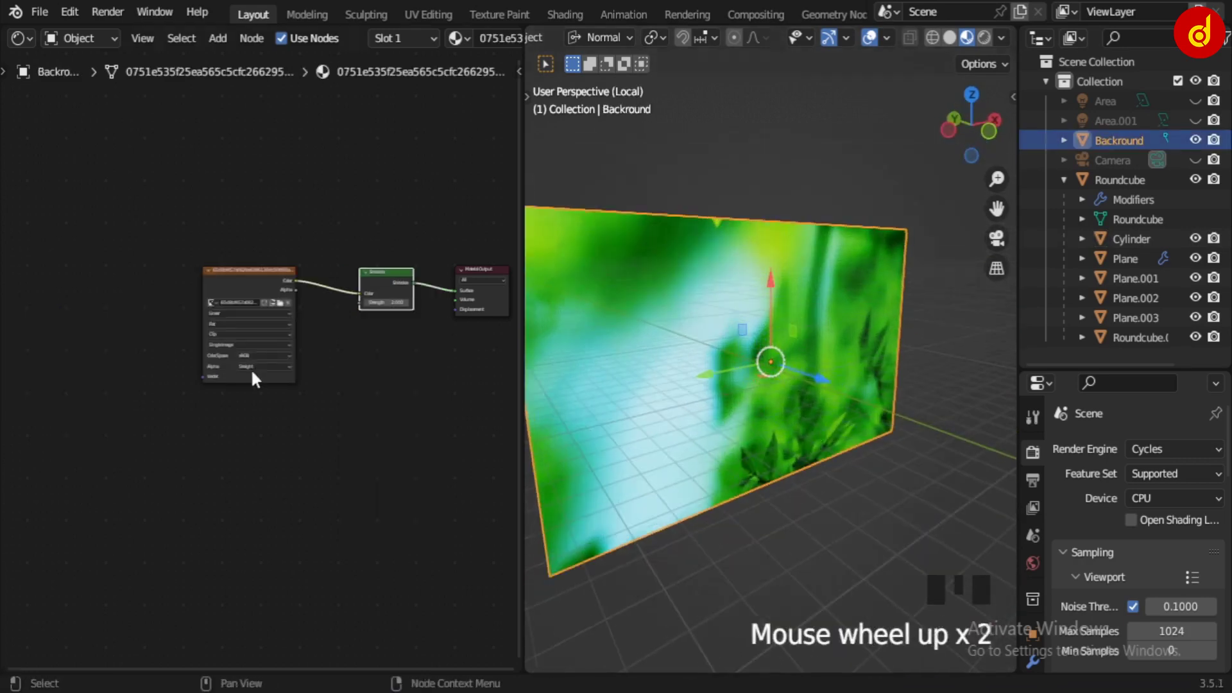
pyautogui.scroll(4, 252, 368)
pyautogui.scroll(1, 260, 375)
pyautogui.moveTo(425, 304); pyautogui.dragTo(208, 491, button='middle')
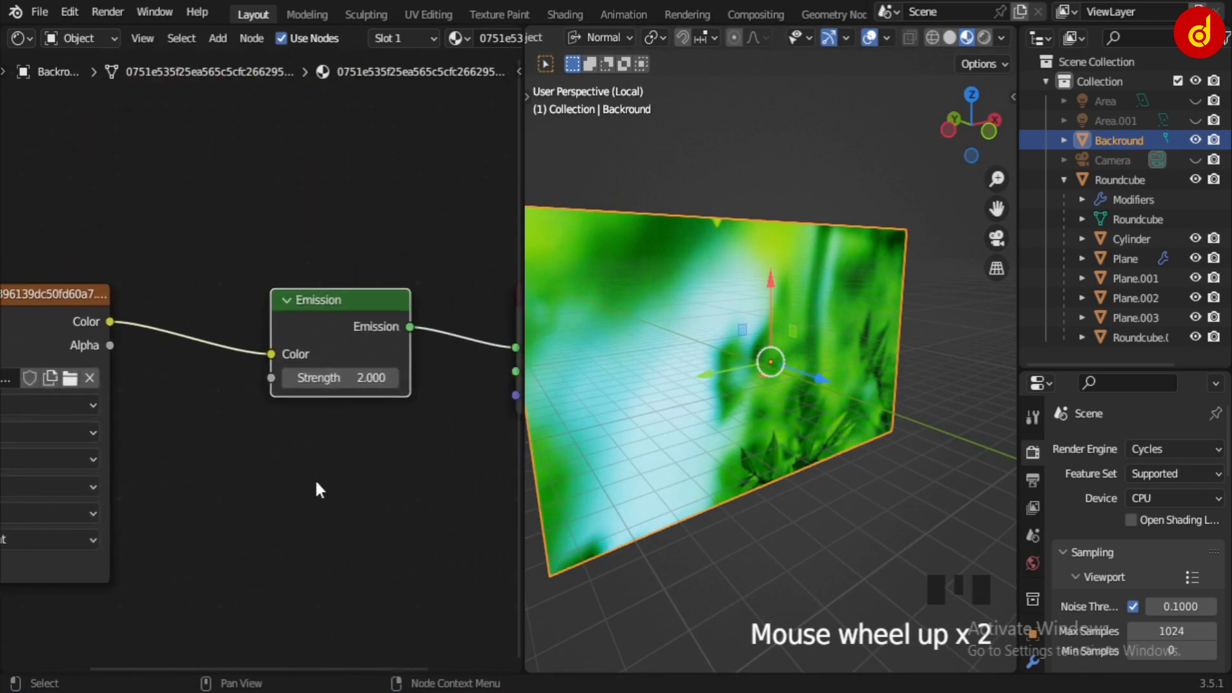
pyautogui.moveTo(315, 479)
pyautogui.mouseDown(button='middle')
pyautogui.moveTo(261, 503)
pyautogui.moveTo(102, 513)
pyautogui.moveTo(300, 475)
pyautogui.mouseUp(button='middle')
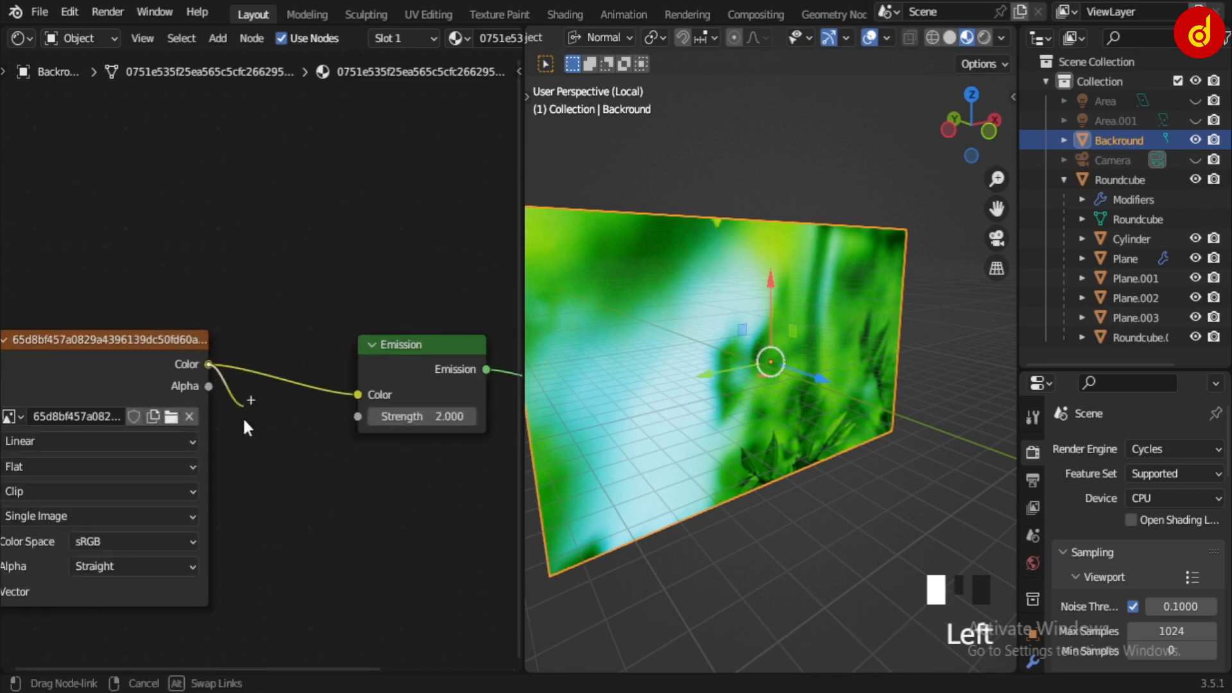
# Try disconnecting the background's image texture from the Emission colour, link it again, and undo the last node edit.
pyautogui.moveTo(261, 380); pyautogui.dragTo(324, 264)
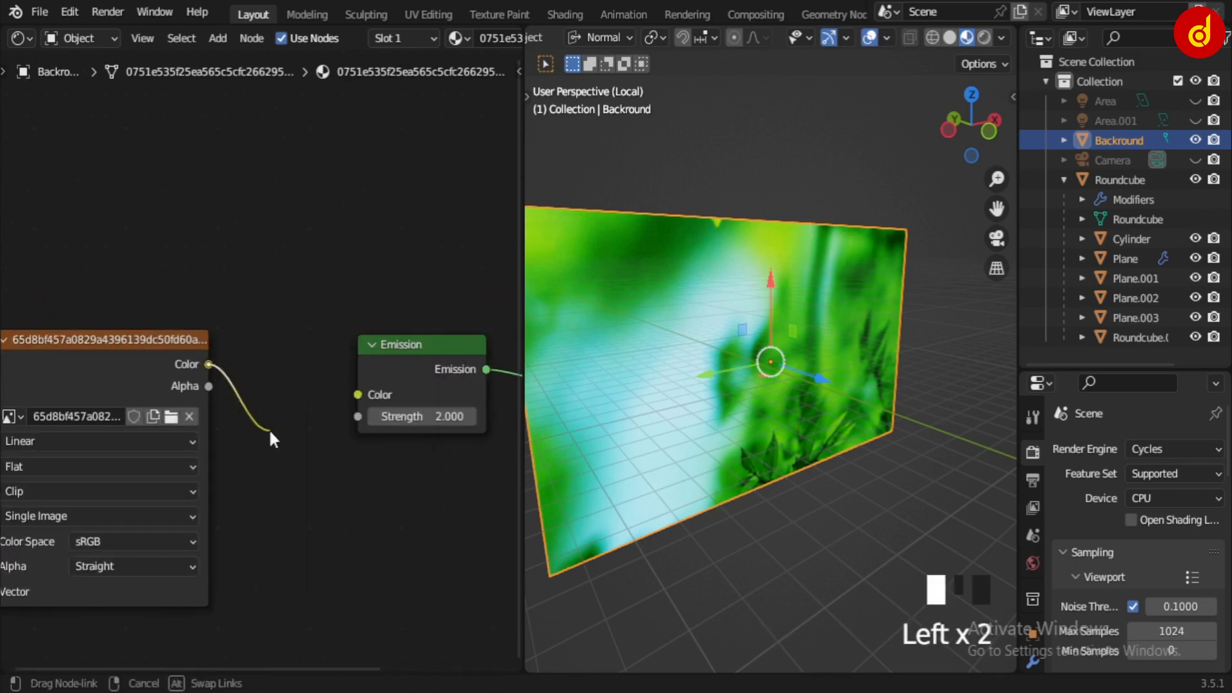
pyautogui.moveTo(270, 440); pyautogui.dragTo(273, 442)
pyautogui.scroll(-3, 763, 437)
pyautogui.moveTo(764, 437); pyautogui.dragTo(603, 478, button='middle')
pyautogui.scroll(2, 598, 477)
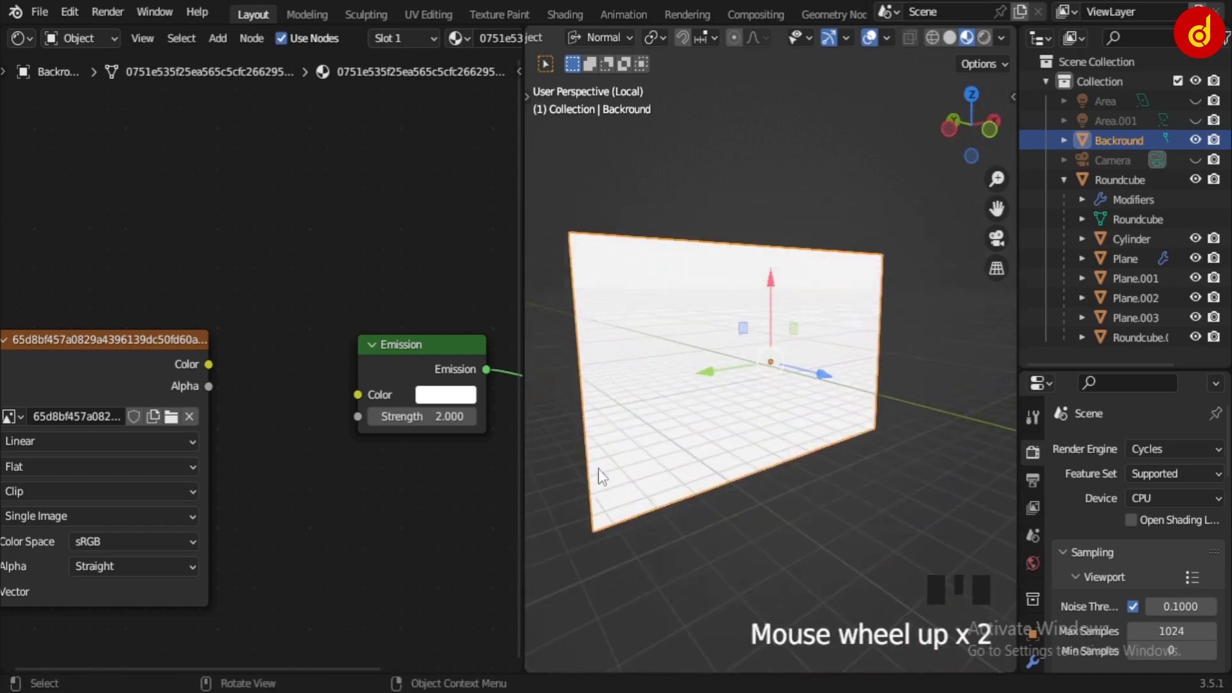
pyautogui.moveTo(349, 394); pyautogui.dragTo(357, 395)
pyautogui.moveTo(885, 511); pyautogui.dragTo(600, 441, button='middle')
pyautogui.scroll(2, 333, 474)
pyautogui.scroll(2, 604, 443)
pyautogui.moveTo(327, 425); pyautogui.dragTo(376, 492)
pyautogui.hotkey('ctrl', 'z')
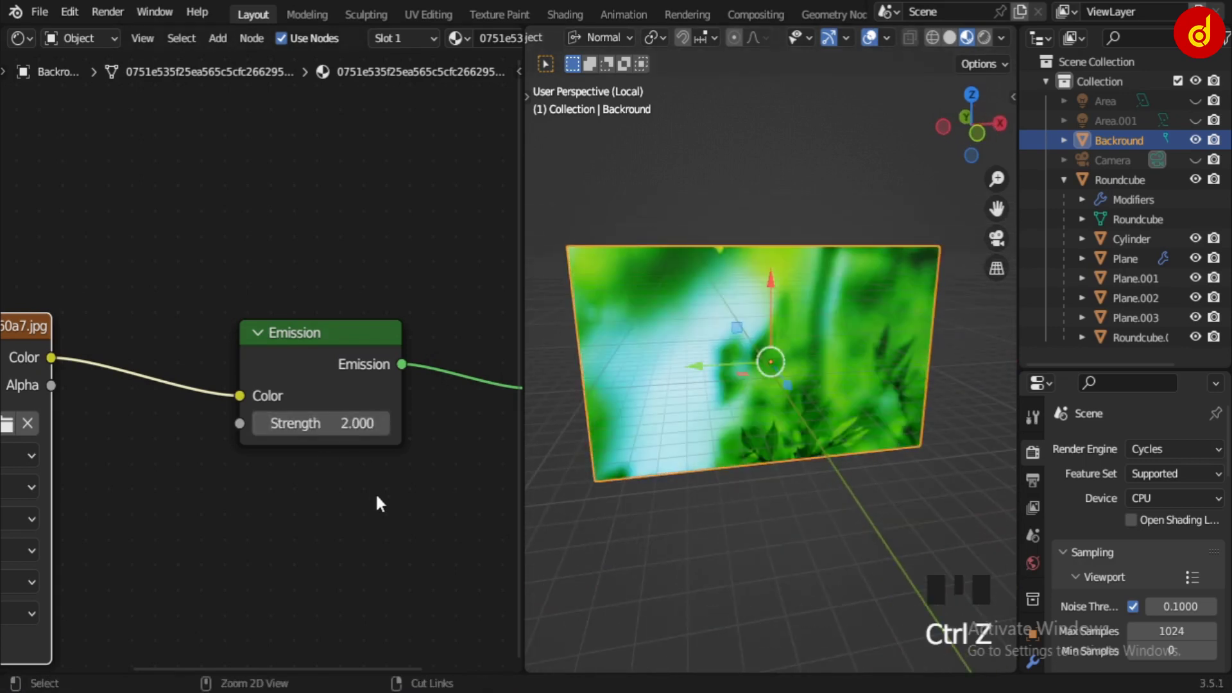
# Leave the background's local view and turn the node editor area into a 3D Viewport showing the whole scene.
pyautogui.scroll(-4, 376, 491)
pyautogui.moveTo(282, 491); pyautogui.dragTo(303, 448, button='middle')
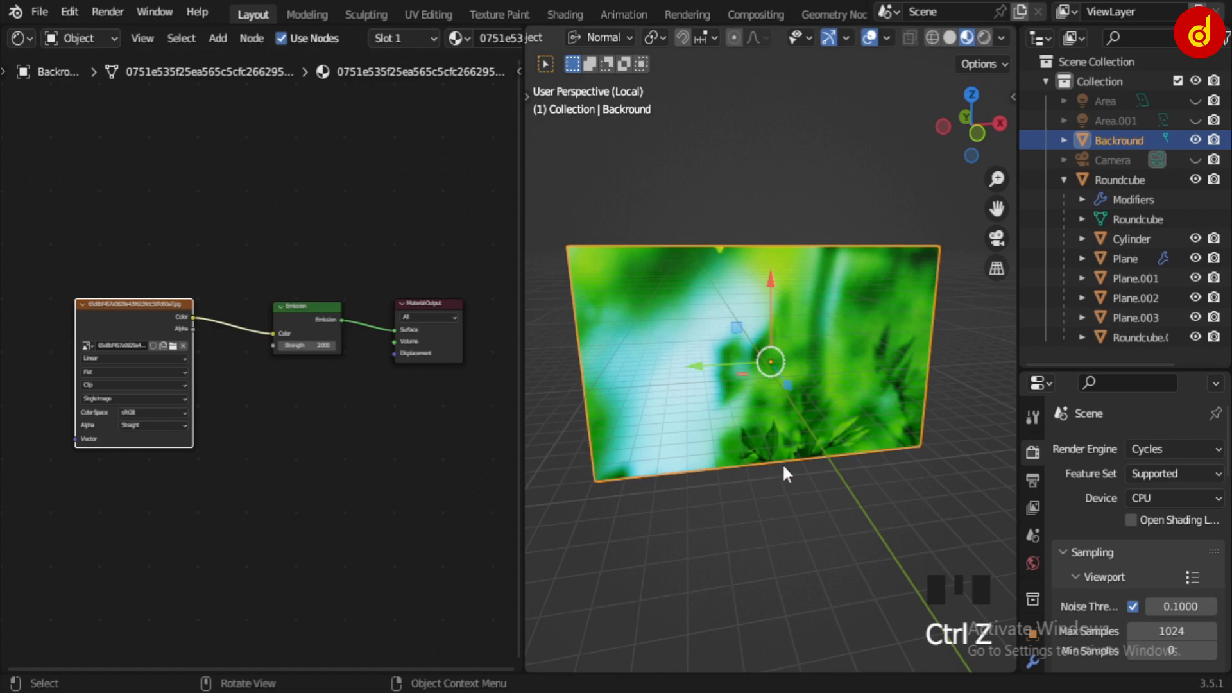
pyautogui.press('KP_Divide')
pyautogui.moveTo(783, 467); pyautogui.dragTo(630, 472, button='middle')
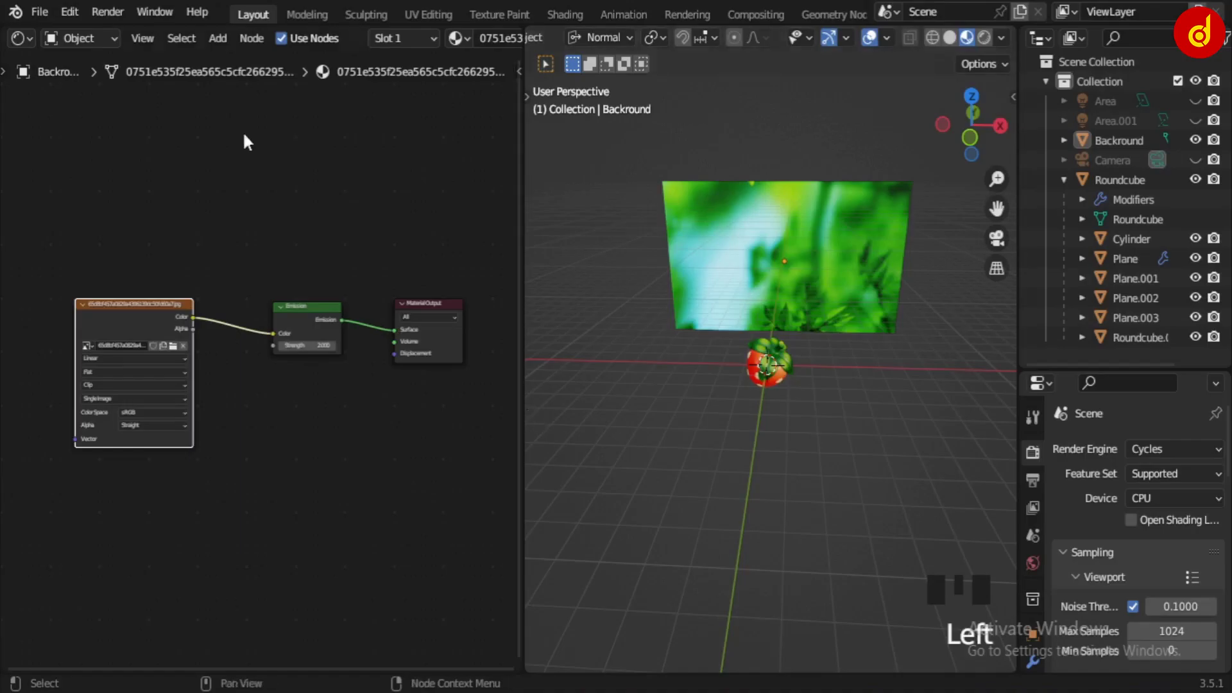
pyautogui.click(20, 38)
pyautogui.click(58, 96)
pyautogui.scroll(-6, 229, 380)
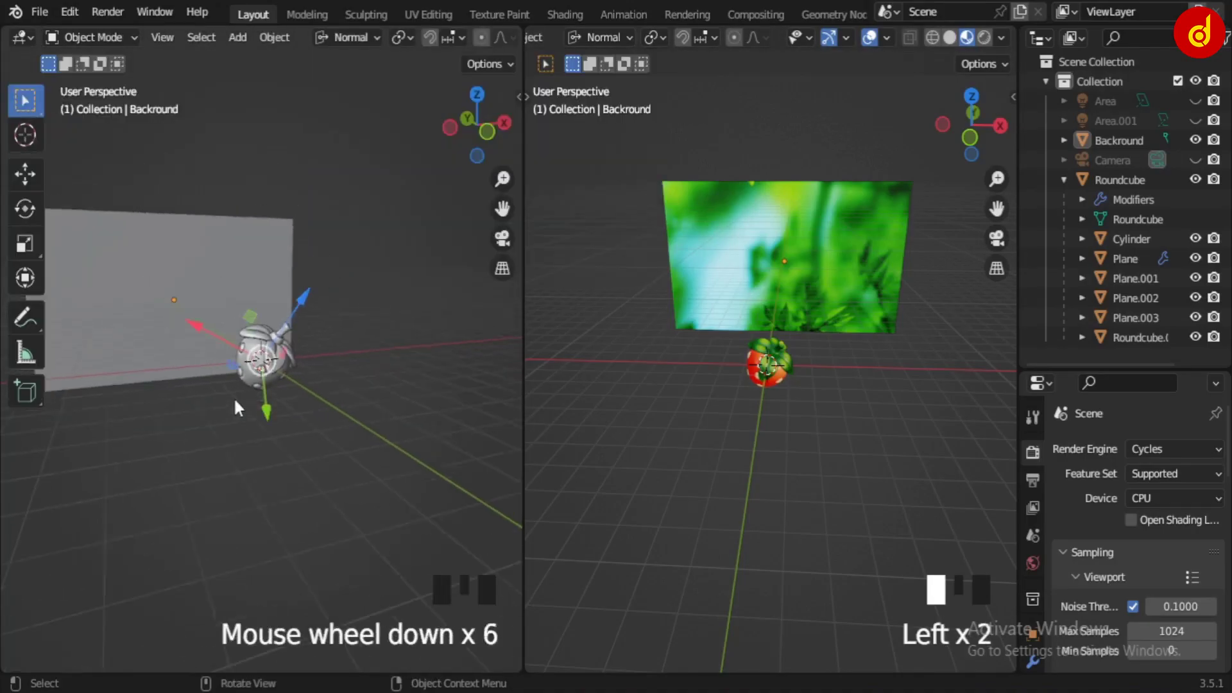
pyautogui.moveTo(234, 396); pyautogui.dragTo(329, 354, button='middle')
pyautogui.scroll(2, 427, 424)
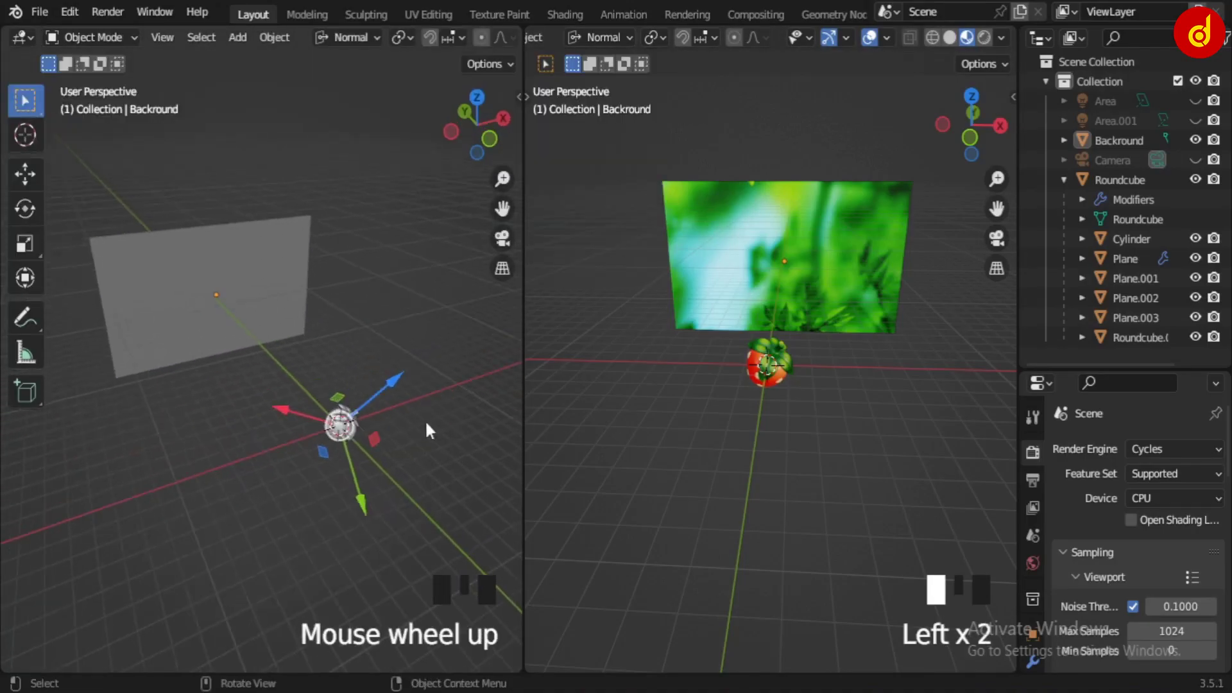
pyautogui.moveTo(656, 401); pyautogui.dragTo(593, 406, button='middle')
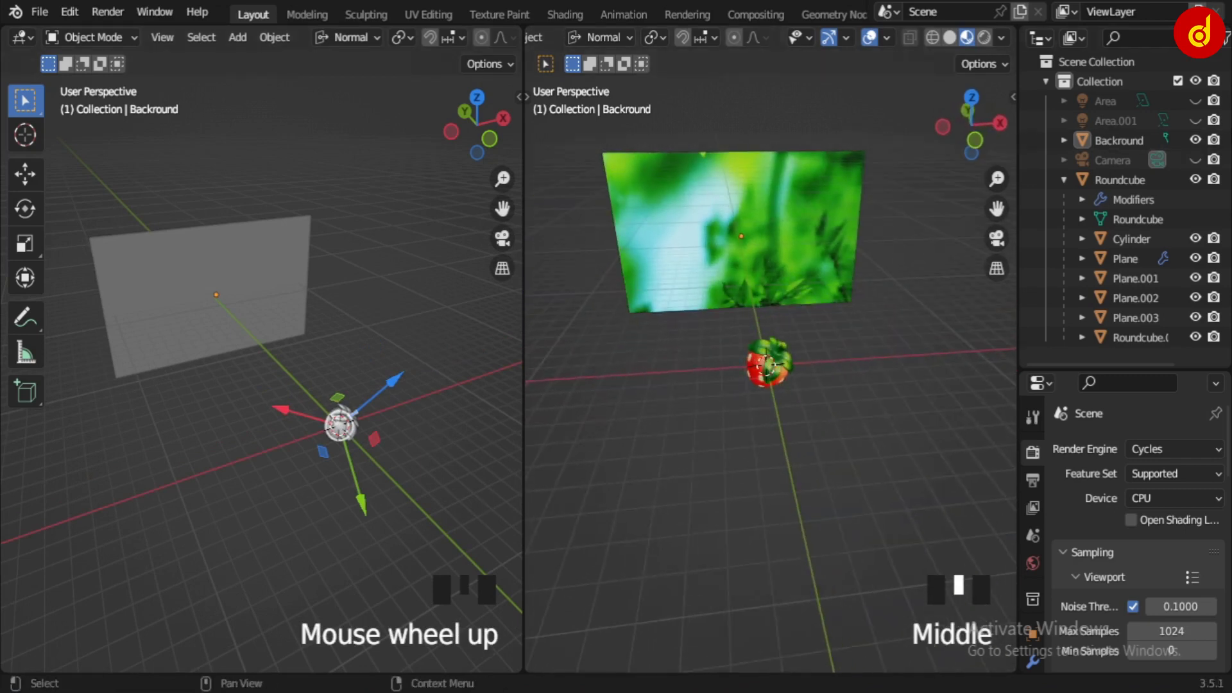
# Unhide the camera and select it, keeping it in view together with the strawberry and background plane.
pyautogui.click(1195, 161)
pyautogui.click(412, 514)
pyautogui.scroll(-3, 414, 510)
pyautogui.moveTo(414, 510); pyautogui.dragTo(834, 398, button='middle')
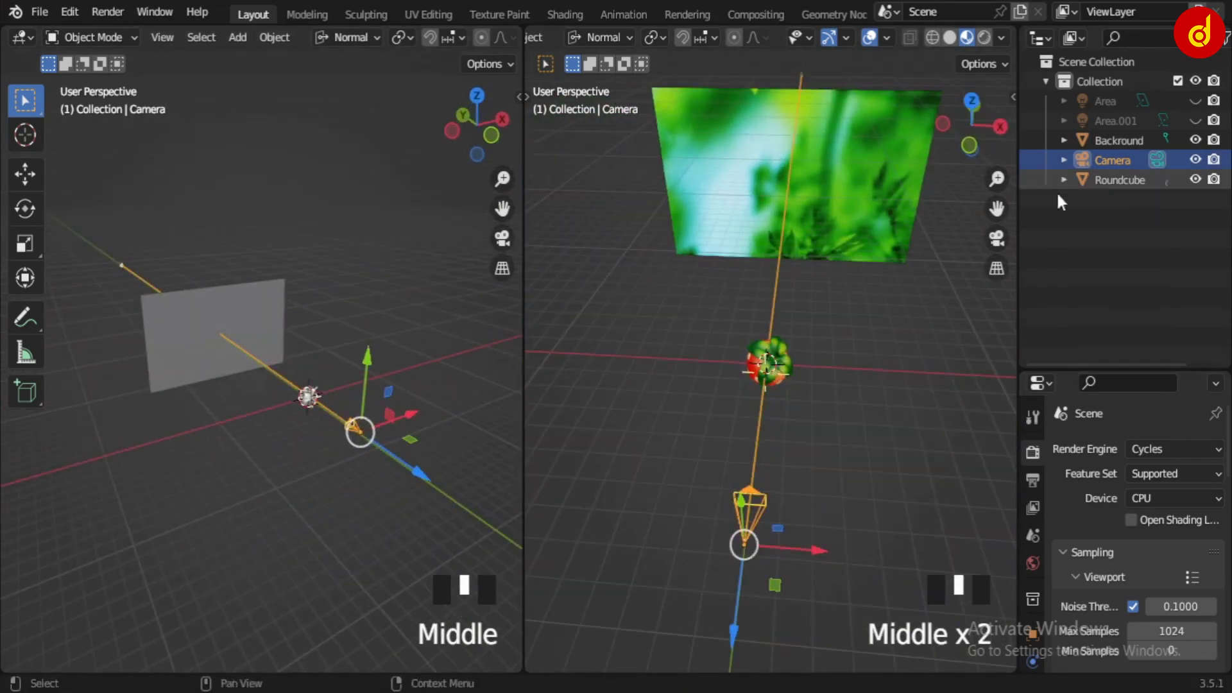
# Enlarge the properties area and examine the camera's Lens, Viewport Display and Depth of Field settings.
pyautogui.moveTo(1070, 357); pyautogui.dragTo(1081, 216)
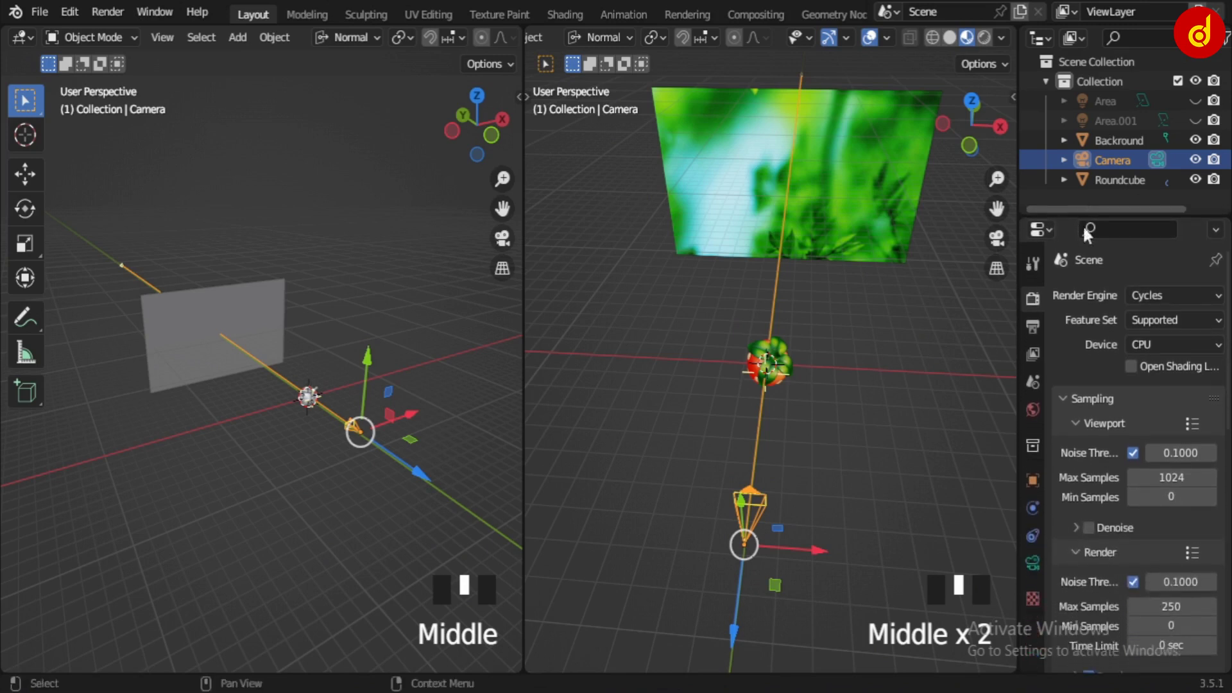
pyautogui.click(1033, 563)
pyautogui.click(1110, 625)
pyautogui.scroll(-6, 1129, 645)
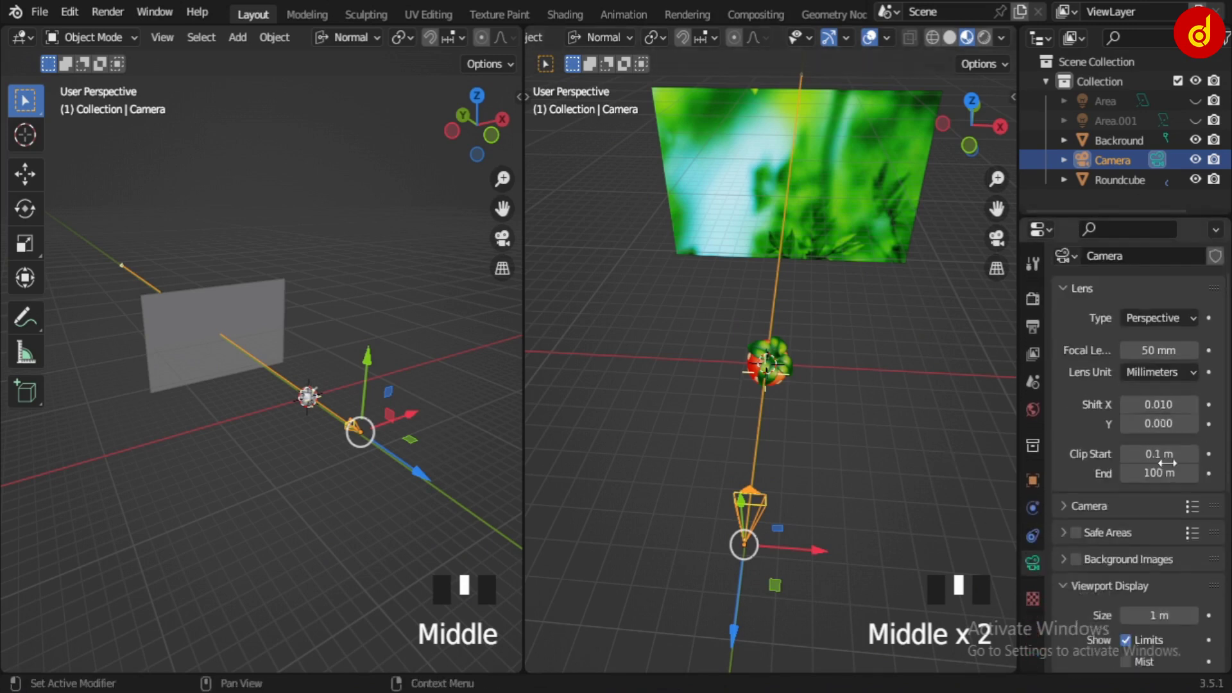
pyautogui.scroll(-5, 1105, 554)
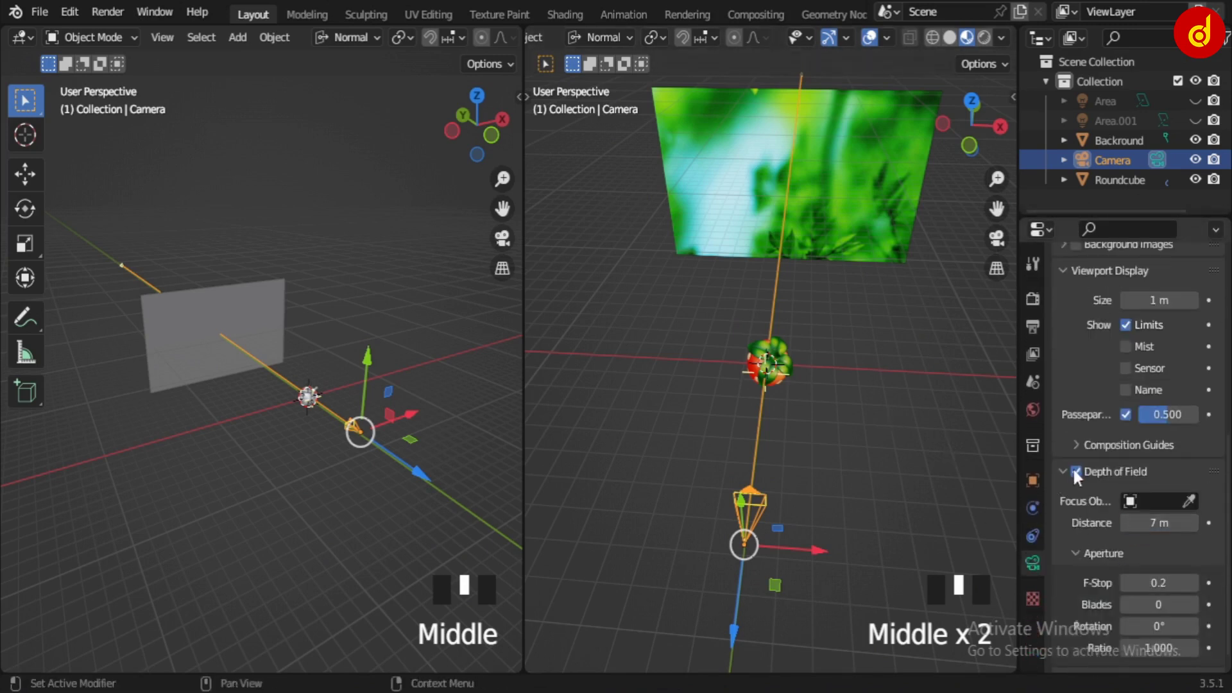
pyautogui.scroll(10, 1107, 457)
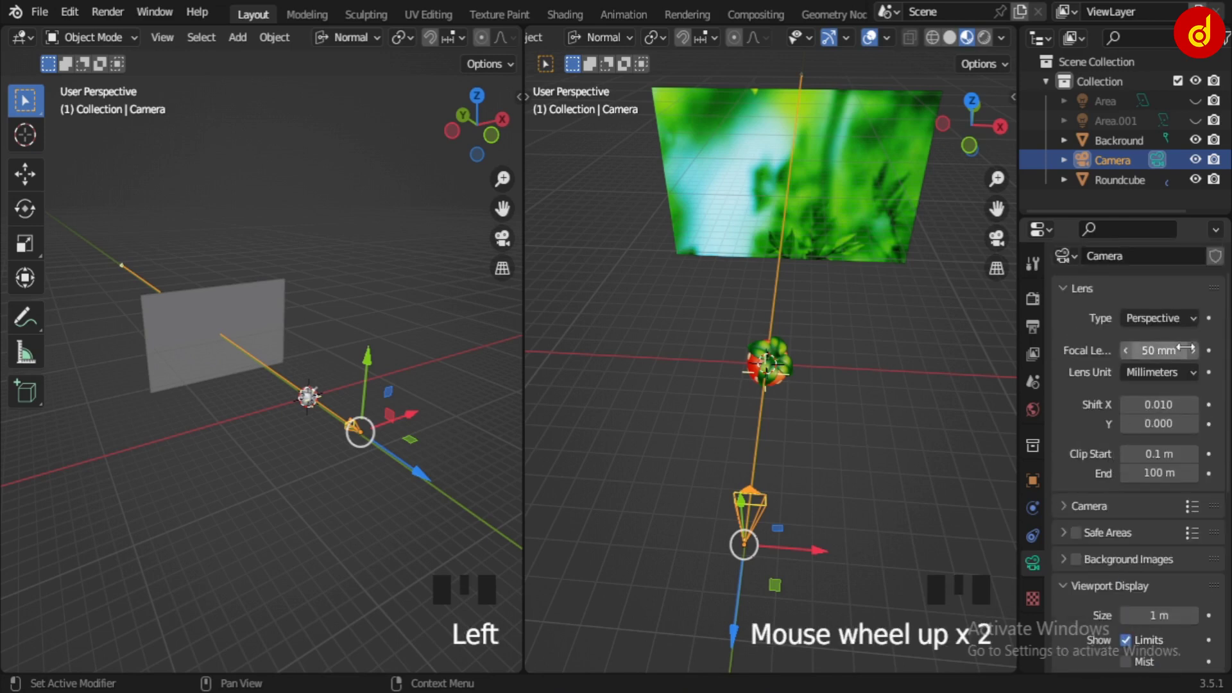
# Show the camera view in the coloured viewport, widen that viewport, and return the solid one to a perspective overview.
pyautogui.press('KP_0')
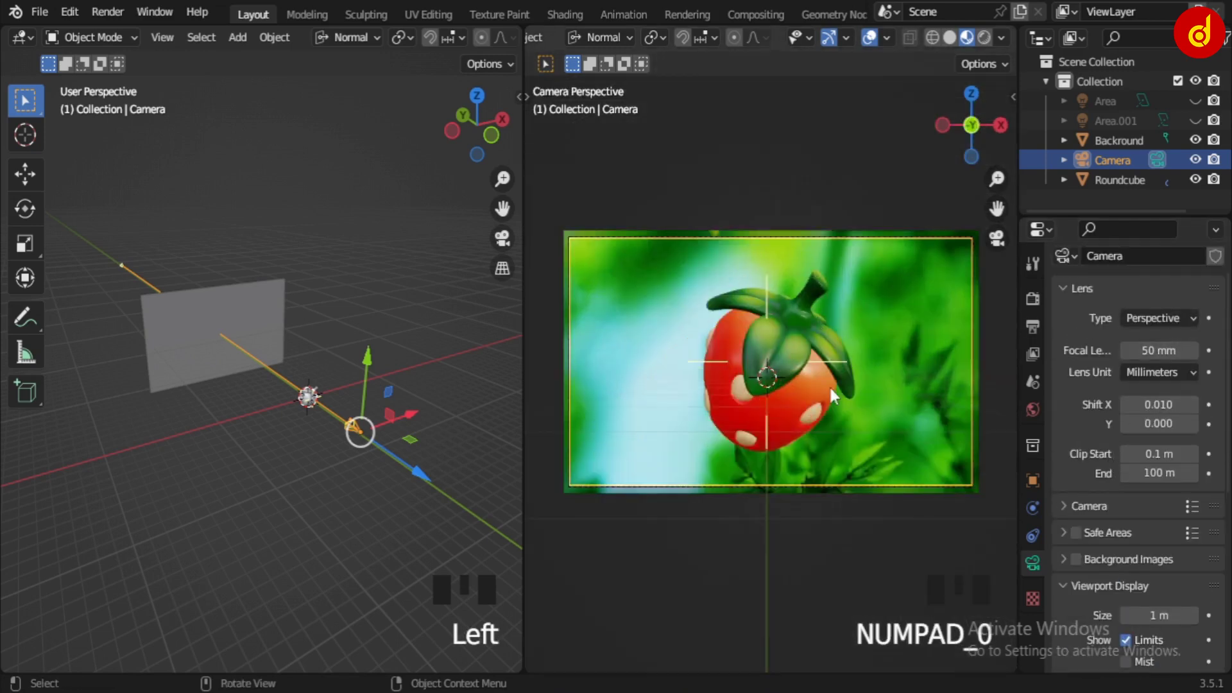
pyautogui.moveTo(496, 479); pyautogui.dragTo(480, 479)
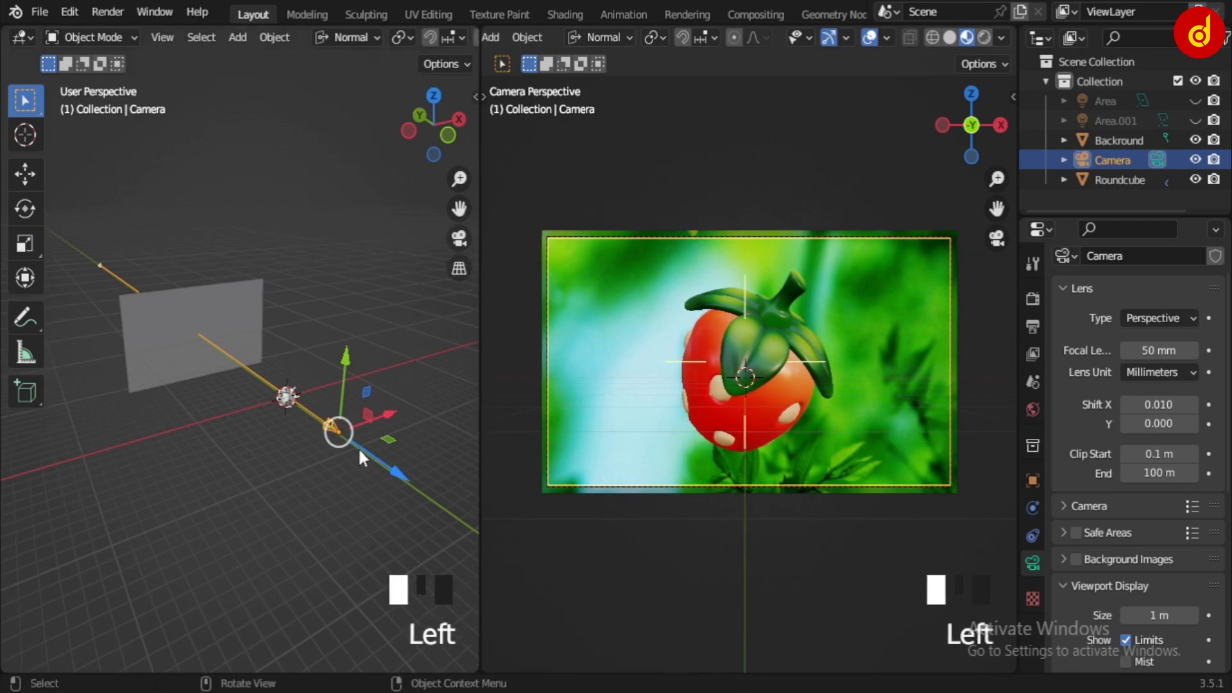
pyautogui.press('KP_0')
pyautogui.scroll(2, 357, 447)
pyautogui.scroll(-1, 345, 451)
pyautogui.scroll(-2, 344, 452)
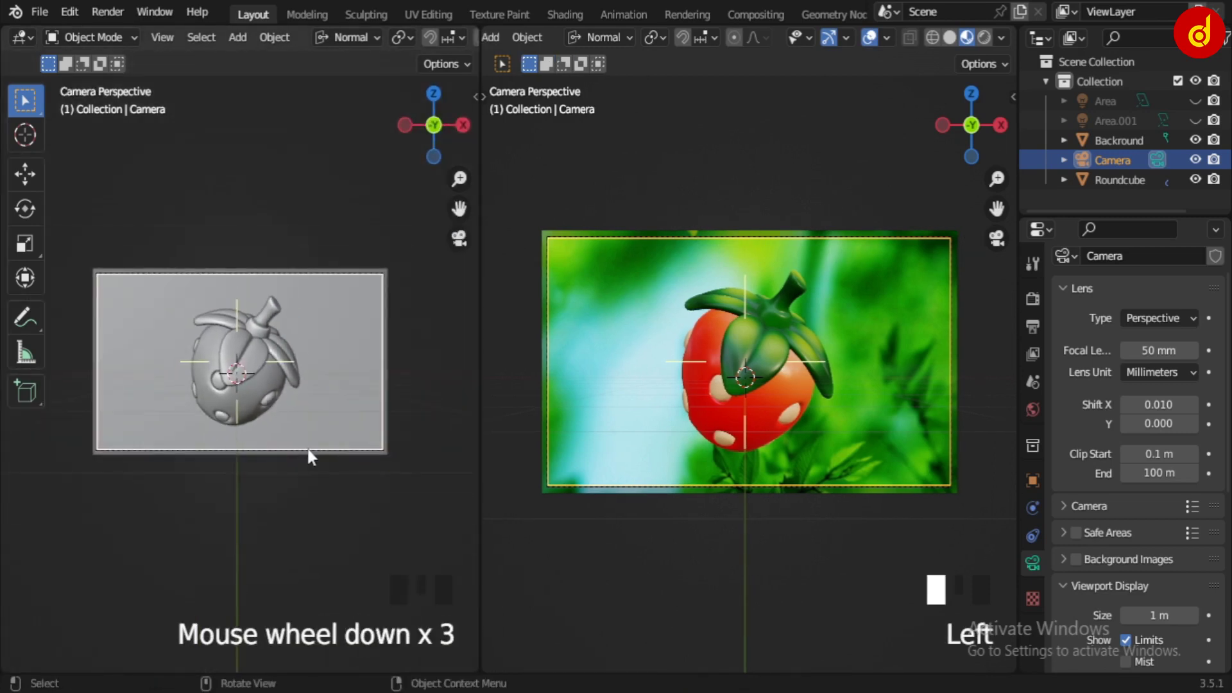
pyautogui.moveTo(307, 445); pyautogui.dragTo(321, 475, button='middle')
pyautogui.scroll(-3, 255, 473)
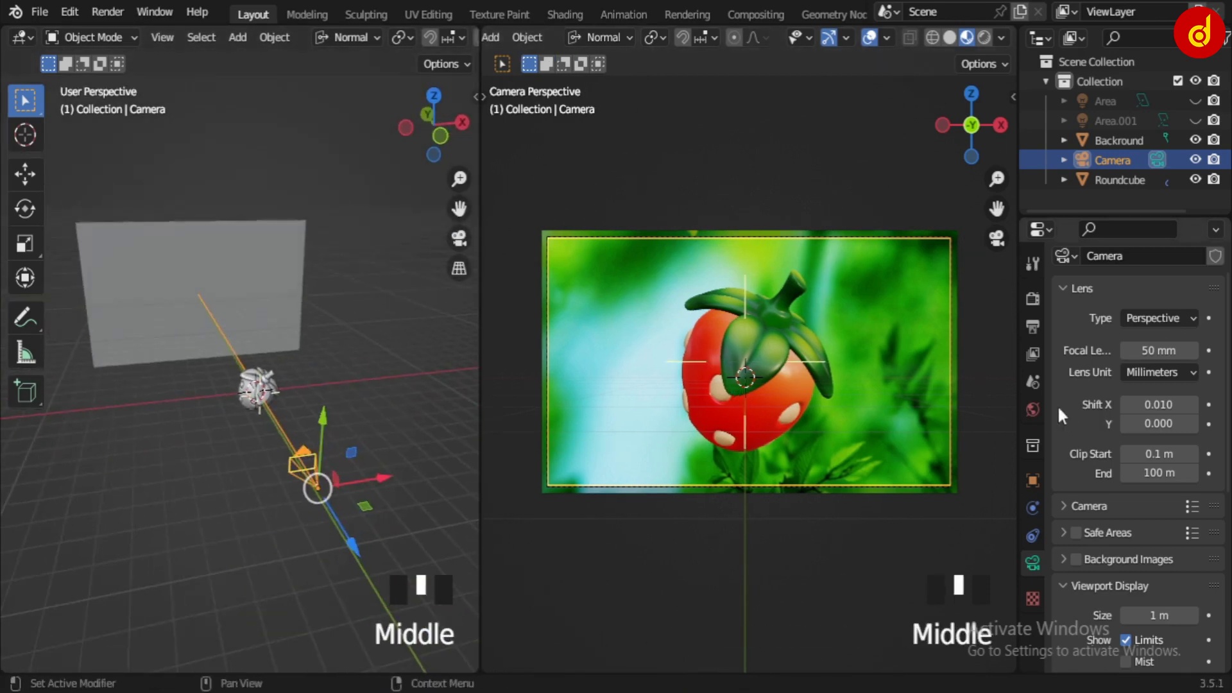
# Try a 1 mm focal length and a different X shift on the camera, undoing each change.
pyautogui.moveTo(1162, 351); pyautogui.dragTo(1091, 351)
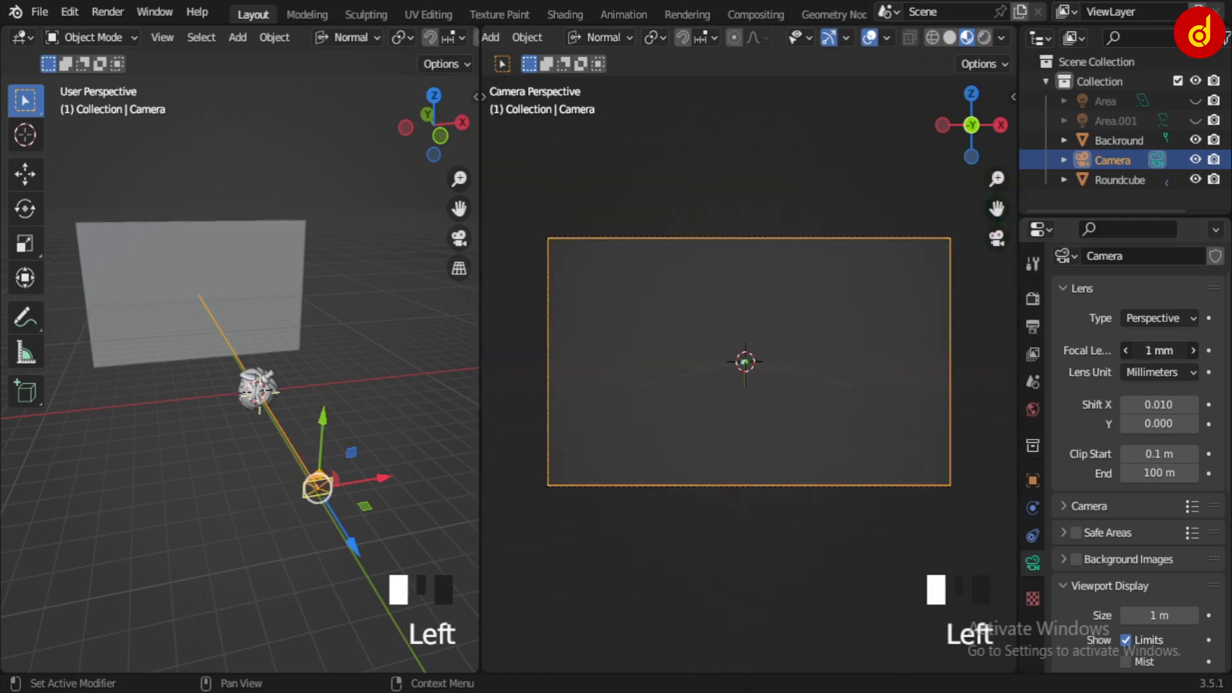
pyautogui.hotkey('ctrl', 'z')
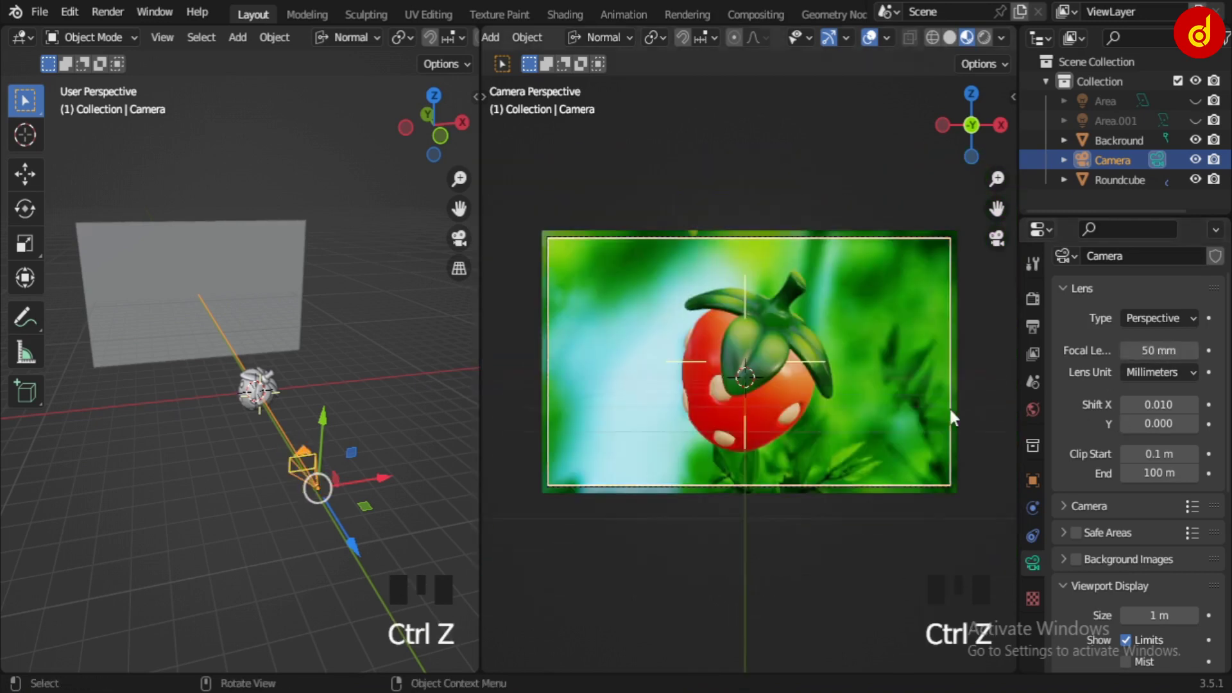
pyautogui.moveTo(1159, 405); pyautogui.dragTo(1181, 405)
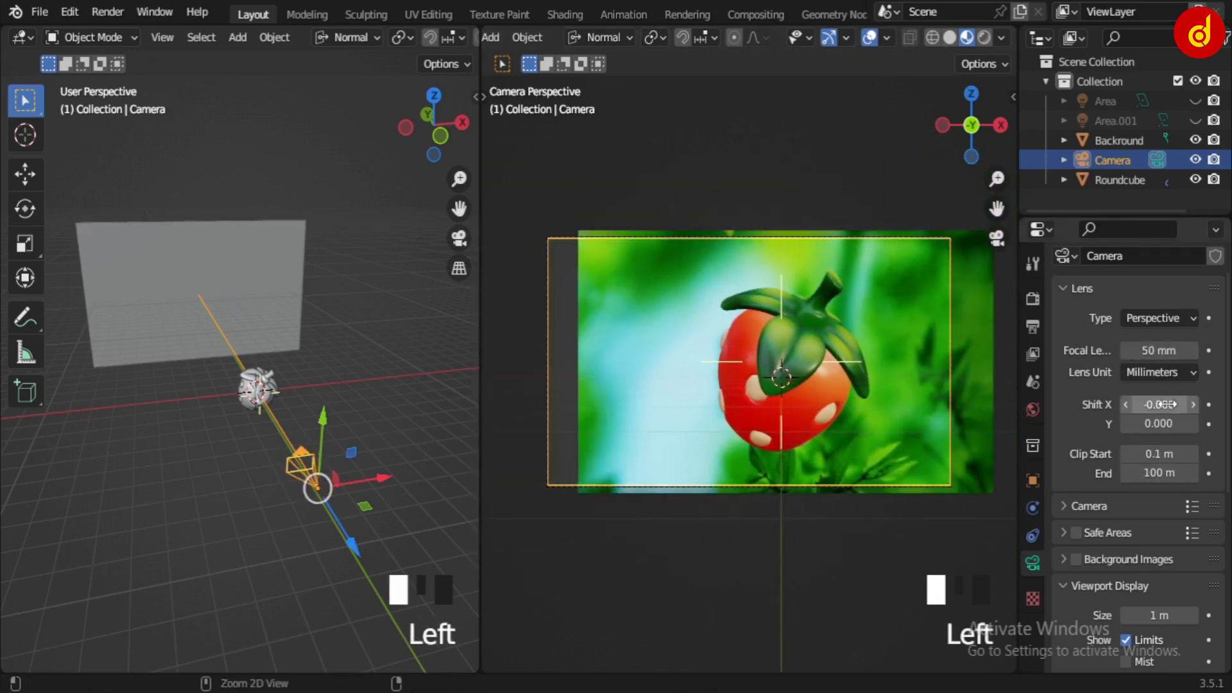
pyautogui.hotkey('ctrl', 'z')
pyautogui.scroll(-7, 1159, 457)
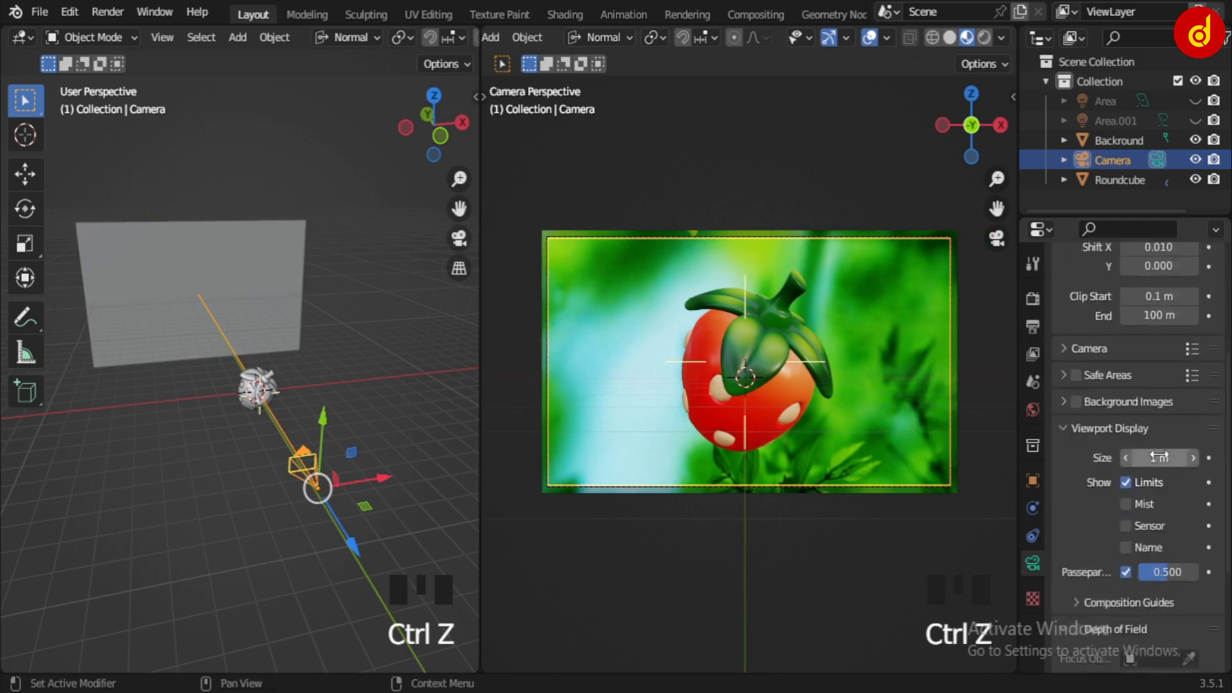
# Enable Depth of Field for the camera and inspect the blurred background edge in the camera view.
pyautogui.scroll(-5, 1162, 544)
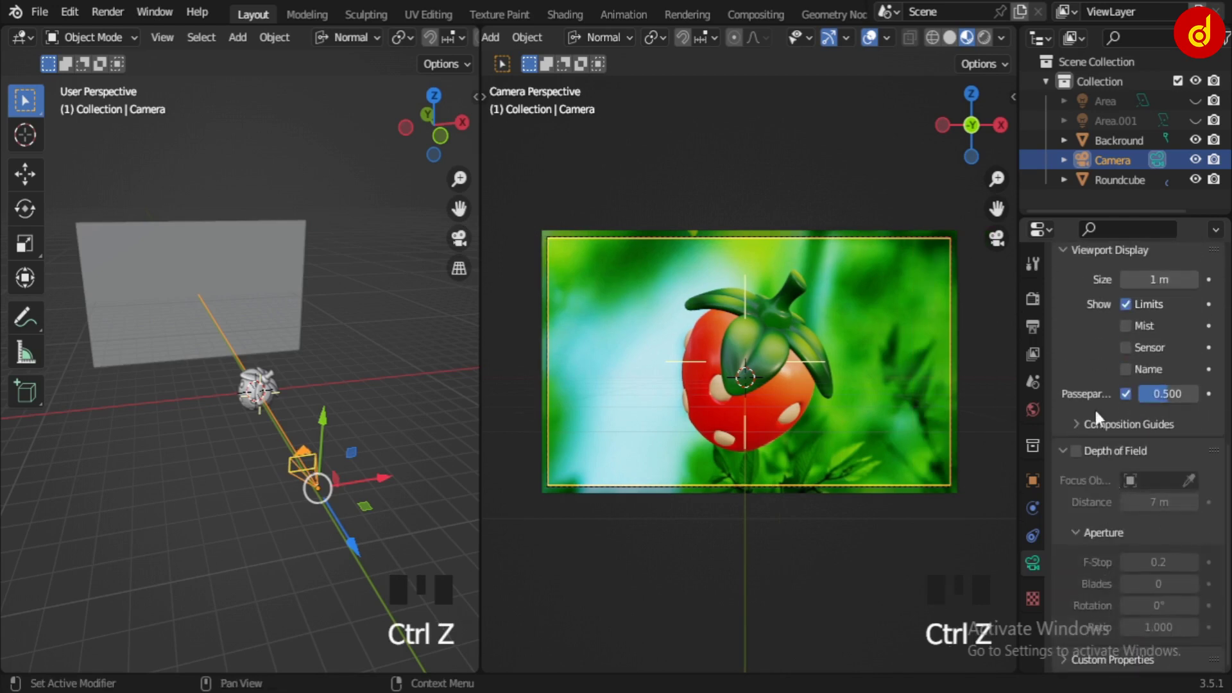
pyautogui.click(1075, 452)
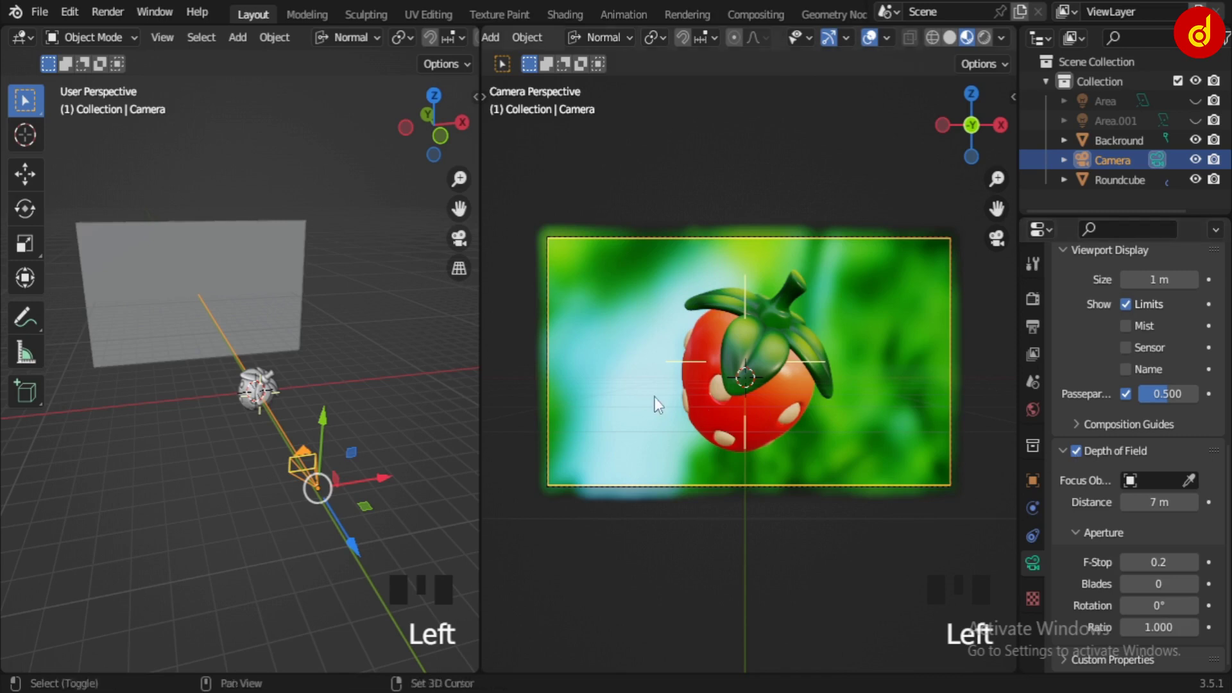
pyautogui.keyDown('shift'); pyautogui.moveTo(649, 357); pyautogui.dragTo(791, 406, button='middle'); pyautogui.keyUp('shift')
pyautogui.scroll(5, 791, 405)
pyautogui.keyDown('shift'); pyautogui.moveTo(715, 325); pyautogui.dragTo(789, 412, button='middle'); pyautogui.keyUp('shift')
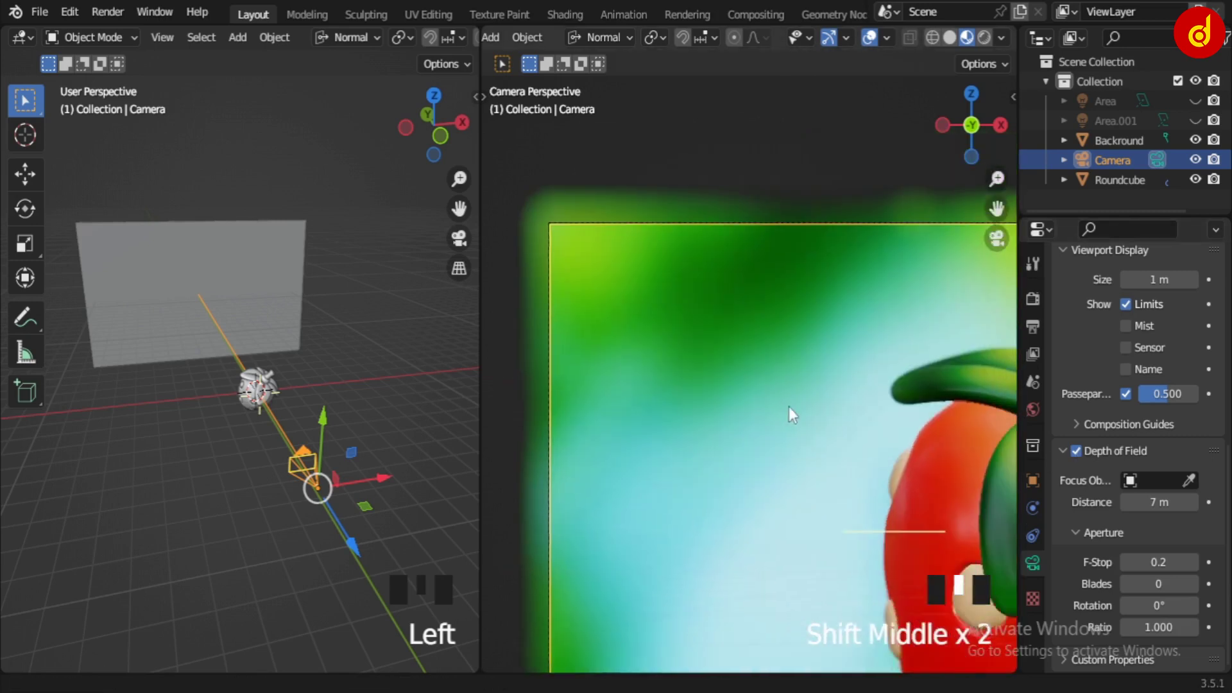
pyautogui.keyDown('shift'); pyautogui.scroll(1, 790, 413); pyautogui.keyUp('shift')
# Compare the background and the strawberry with the camera's Depth of Field off and on.
pyautogui.click(1073, 446)
pyautogui.click(1072, 445)
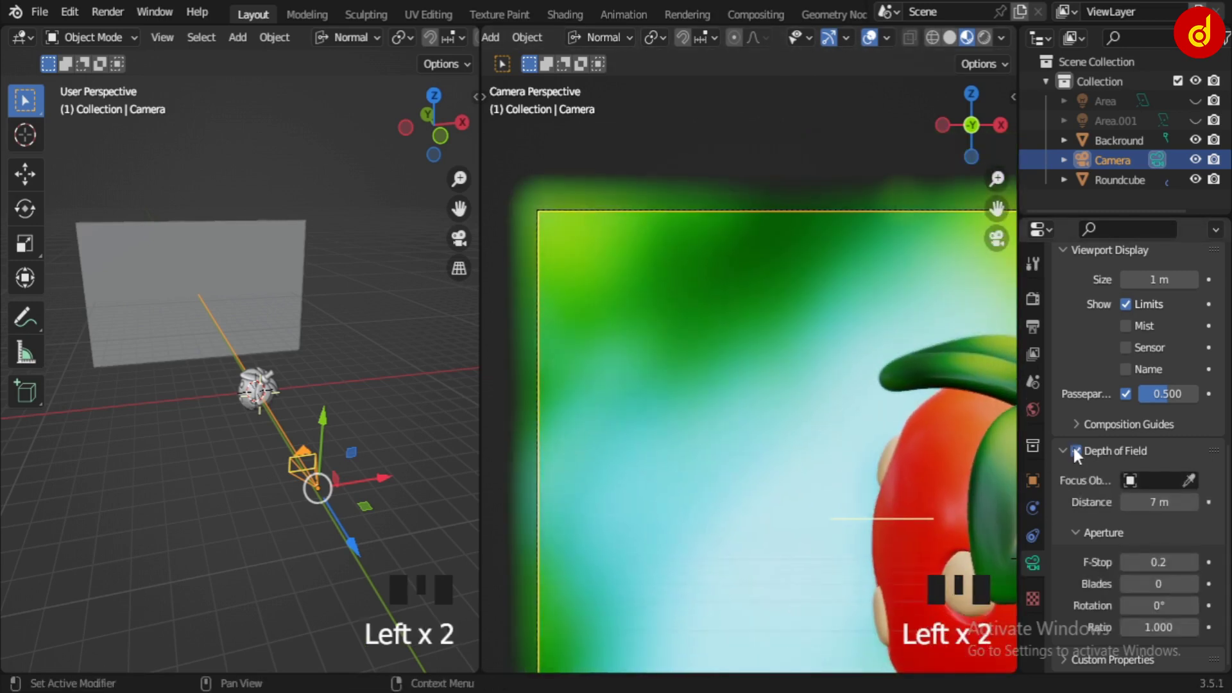
pyautogui.click(1073, 445)
pyautogui.click(1072, 444)
pyautogui.moveTo(827, 446)
pyautogui.keyDown('shift'); pyautogui.mouseDown(button='middle')
pyautogui.moveTo(605, 295)
pyautogui.moveTo(841, 452)
pyautogui.mouseUp(button='middle'); pyautogui.keyUp('shift')
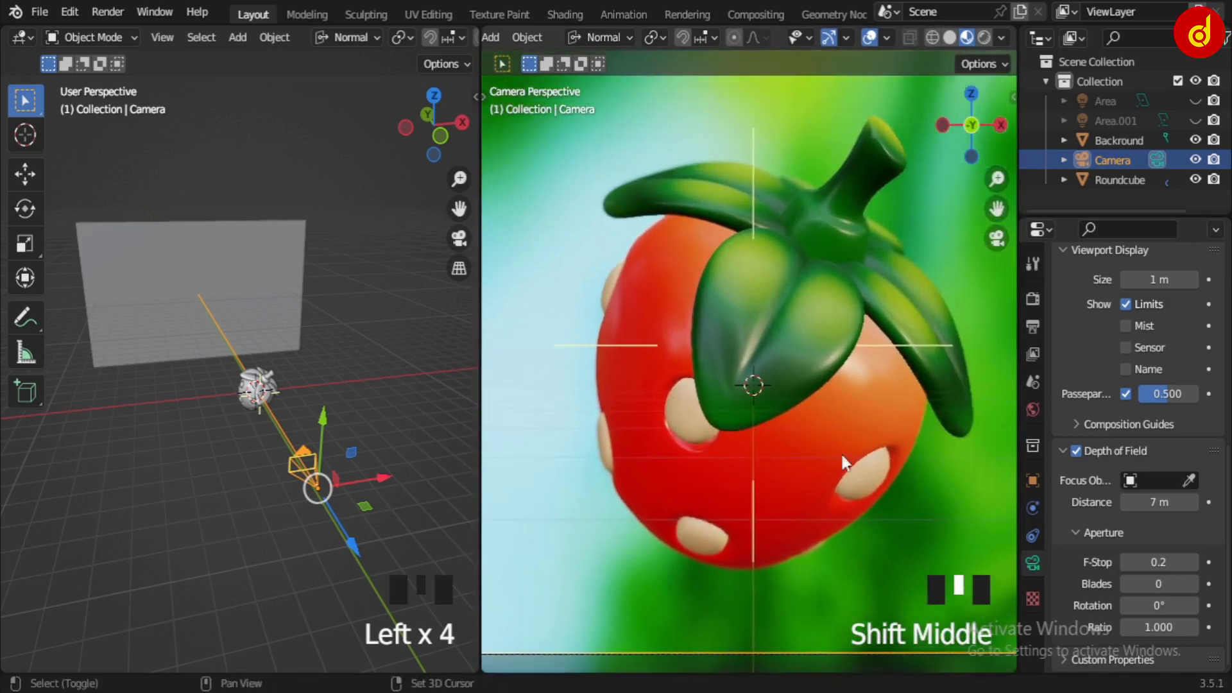
# Try a focus distance of about 8.6 m while watching the focus marker from above, and undo it.
pyautogui.moveTo(345, 456); pyautogui.dragTo(410, 443, button='middle')
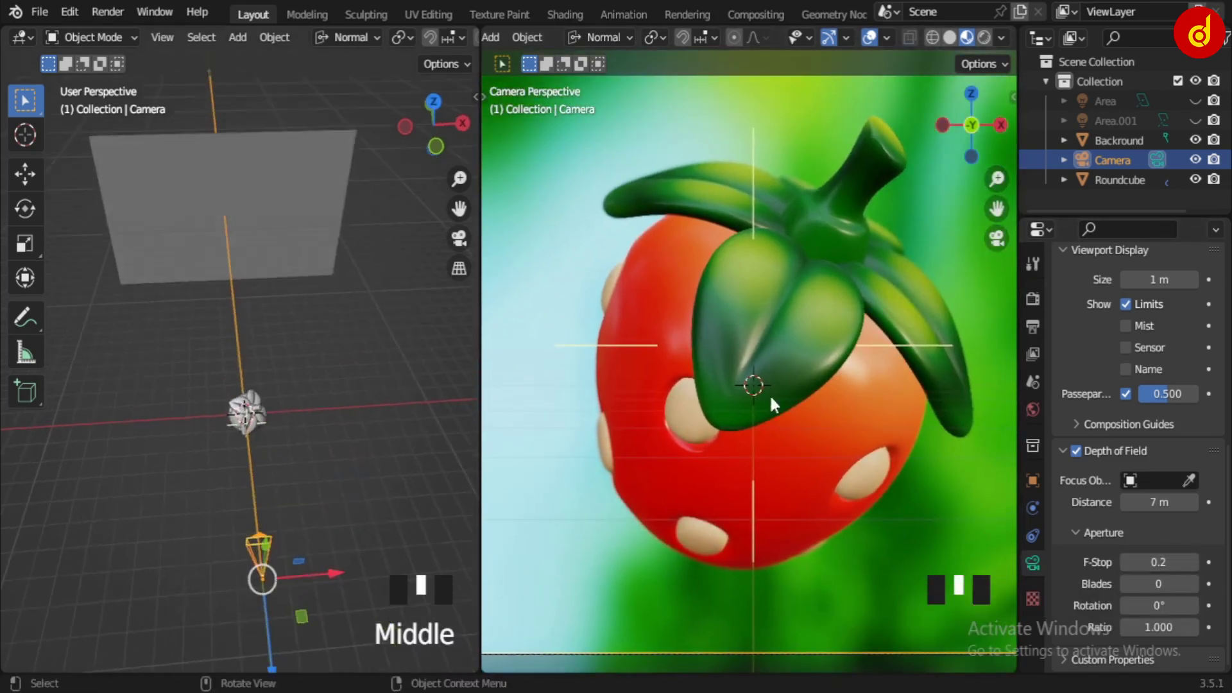
pyautogui.scroll(-3, 776, 387)
pyautogui.scroll(1, 776, 387)
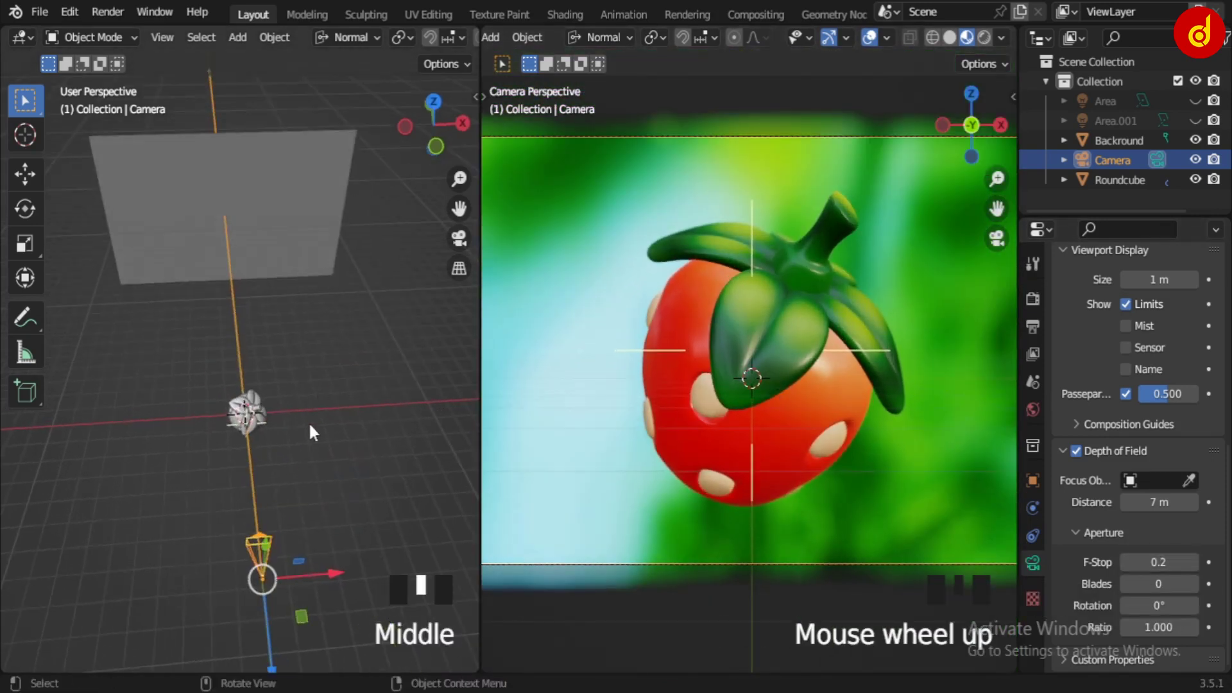
pyautogui.press('KP_7')
pyautogui.scroll(1, 320, 437)
pyautogui.keyDown('shift'); pyautogui.moveTo(338, 460); pyautogui.dragTo(351, 260, button='middle'); pyautogui.keyUp('shift')
pyautogui.scroll(1, 351, 260)
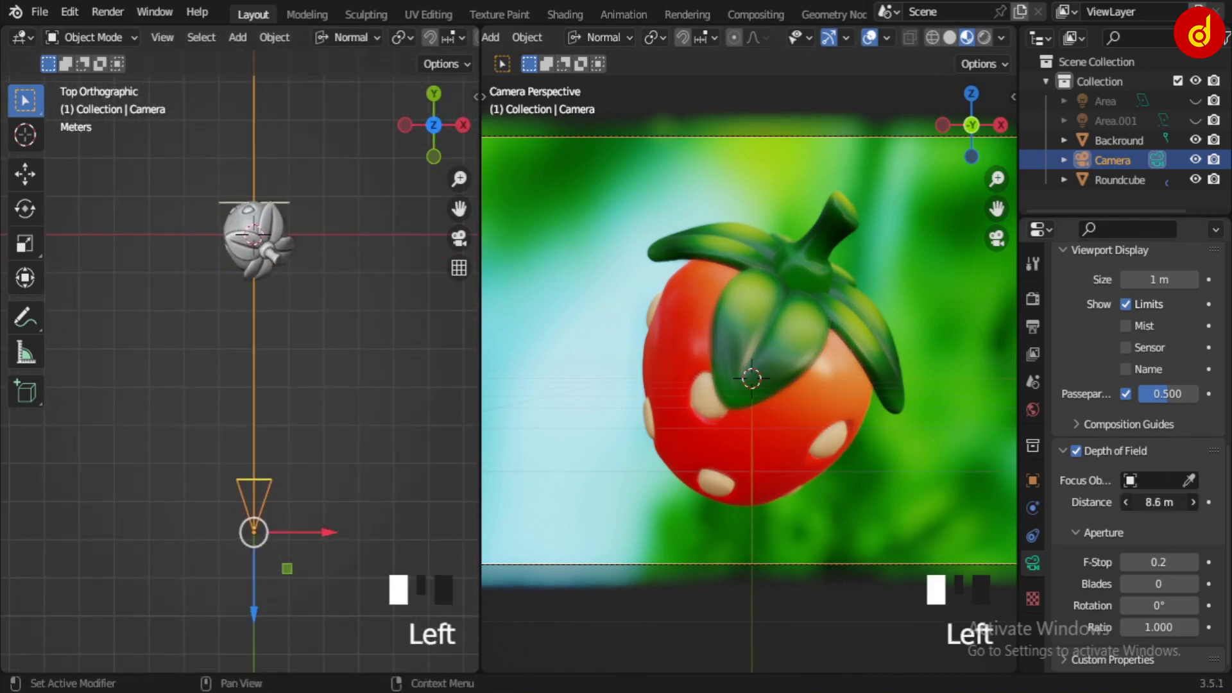
pyautogui.moveTo(1159, 503); pyautogui.dragTo(1118, 503)
pyautogui.hotkey('ctrl', 'z')
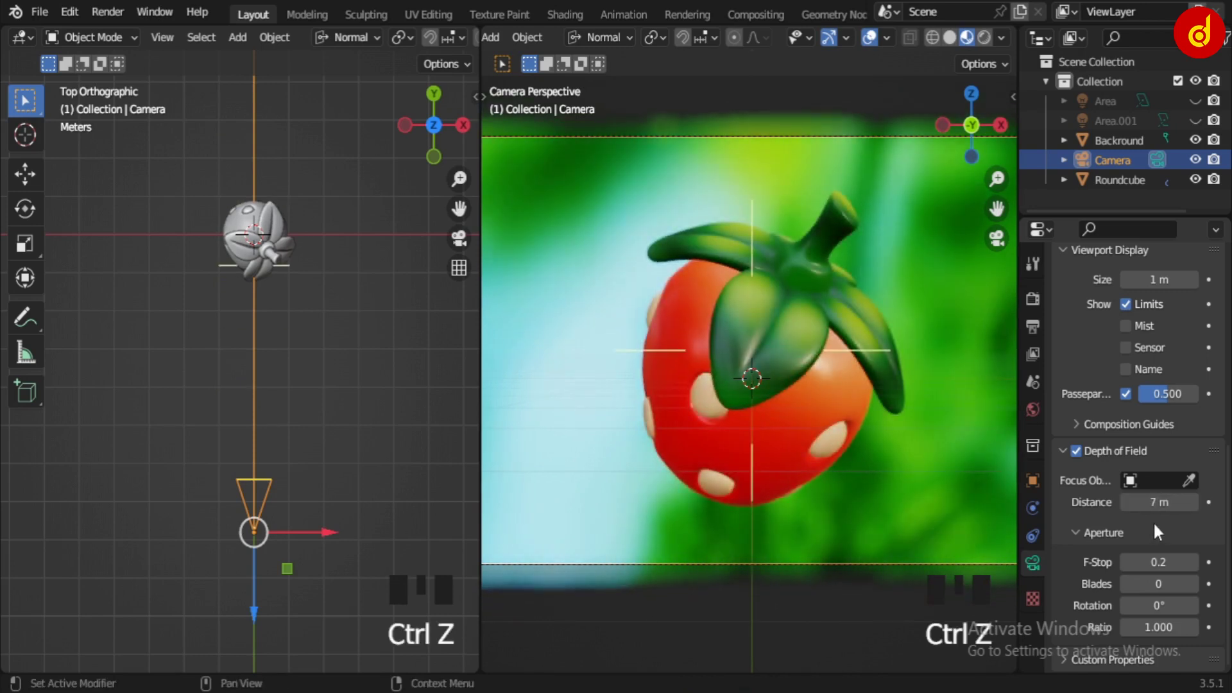
# Show the camera view in Rendered shading with its overlays and gizmos hidden.
pyautogui.scroll(-2, 753, 421)
pyautogui.keyDown('shift'); pyautogui.moveTo(752, 421); pyautogui.dragTo(781, 426, button='middle'); pyautogui.keyUp('shift')
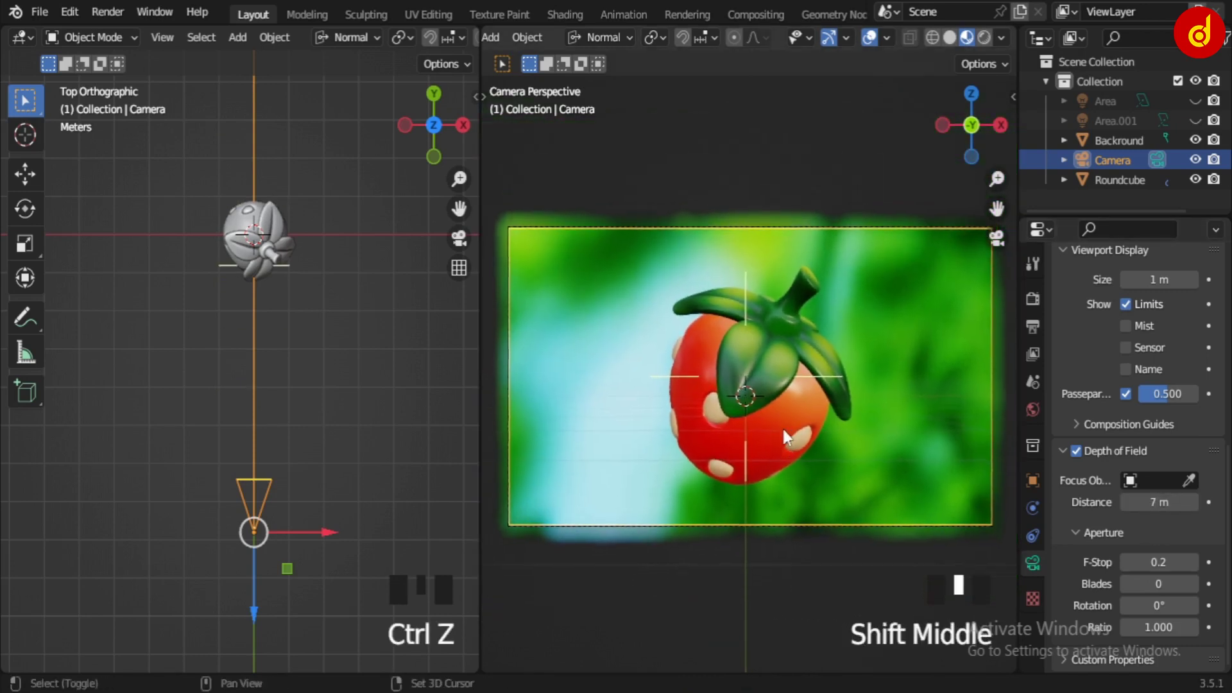
pyautogui.scroll(-5, 279, 362)
pyautogui.moveTo(279, 362); pyautogui.dragTo(299, 381, button='middle')
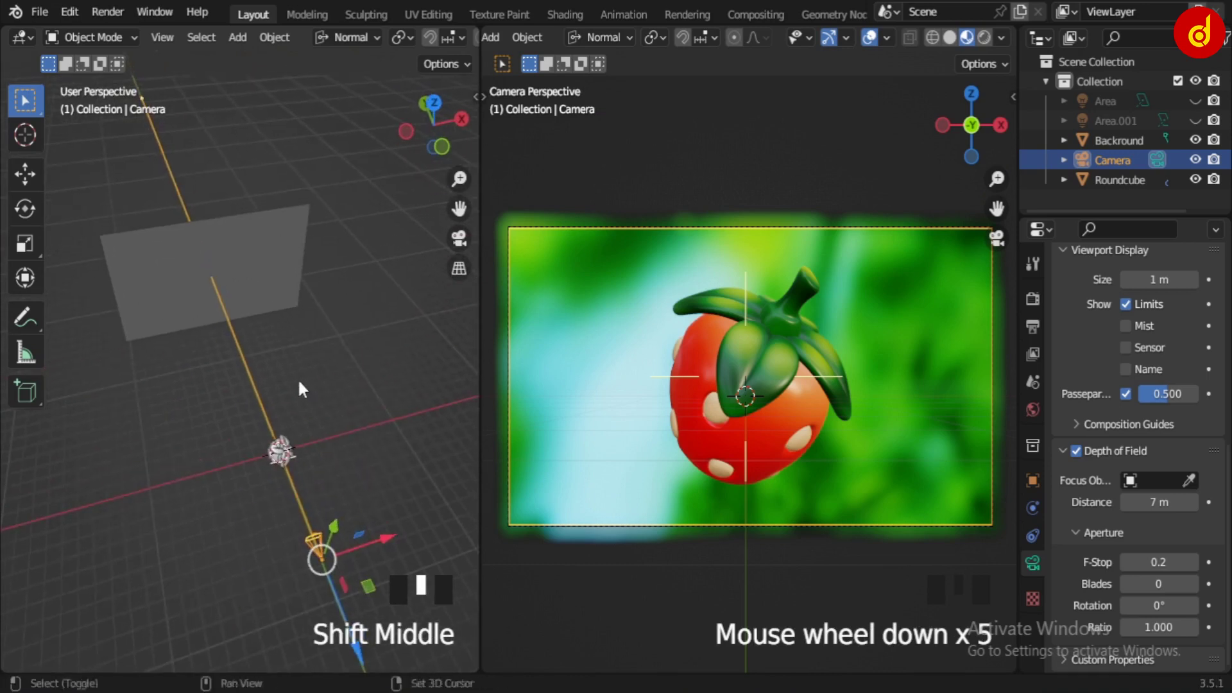
pyautogui.click(984, 38)
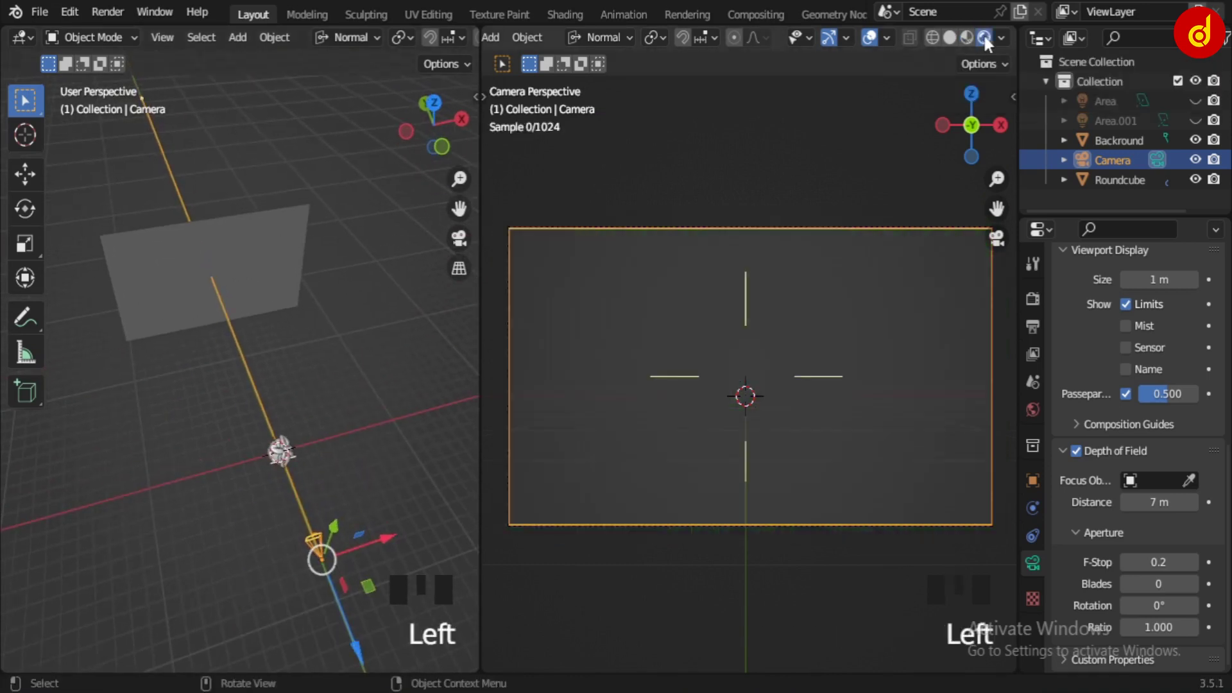
pyautogui.click(870, 38)
pyautogui.click(828, 38)
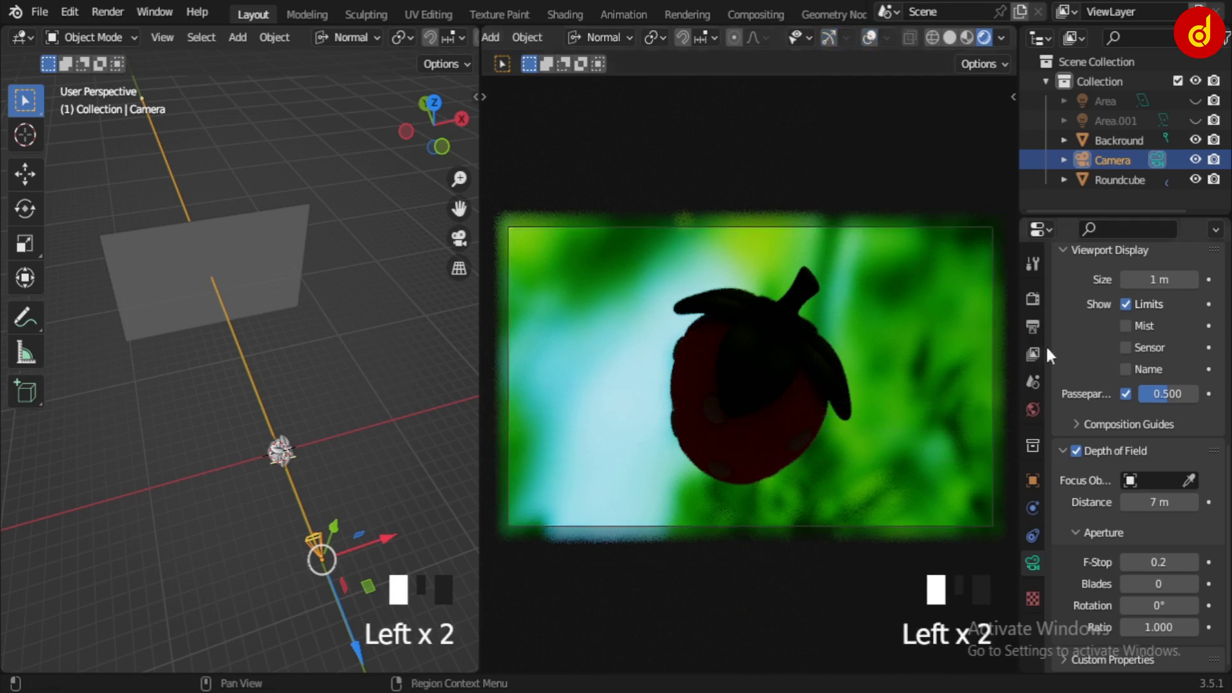
# Examine the World surface settings together with the unlit strawberry in the rendered camera view.
pyautogui.click(1034, 409)
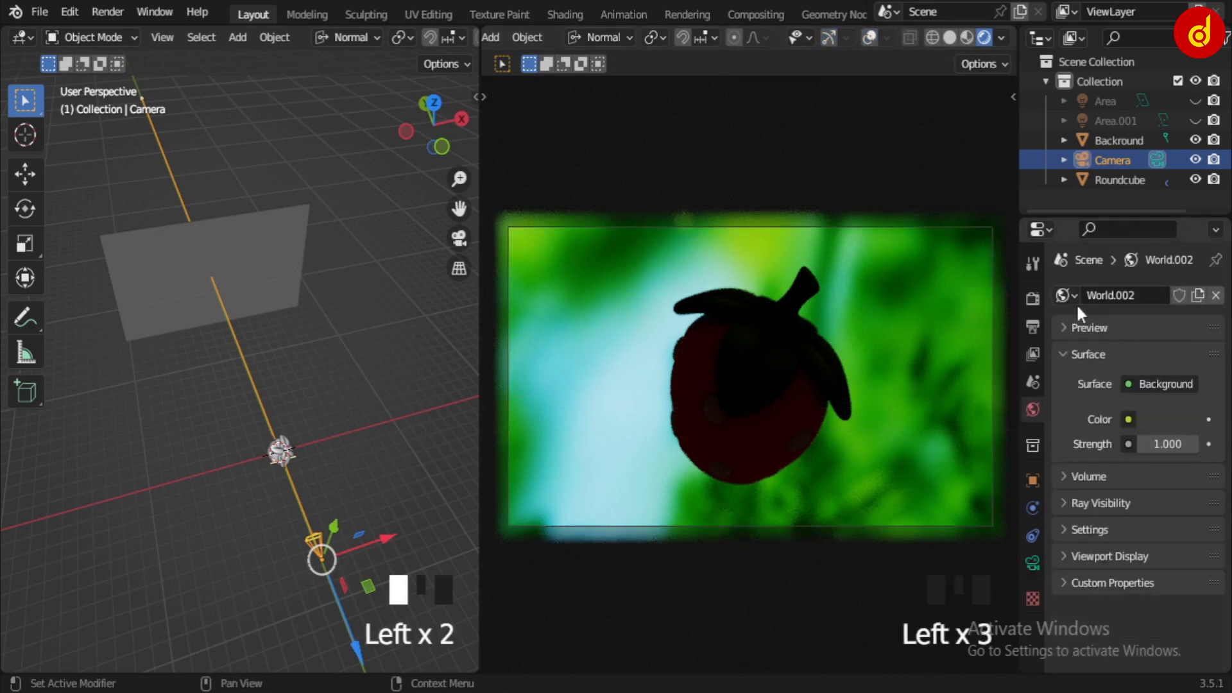
pyautogui.scroll(-4, 764, 350)
pyautogui.moveTo(722, 372); pyautogui.dragTo(751, 417, button='middle')
pyautogui.press('KP_0')
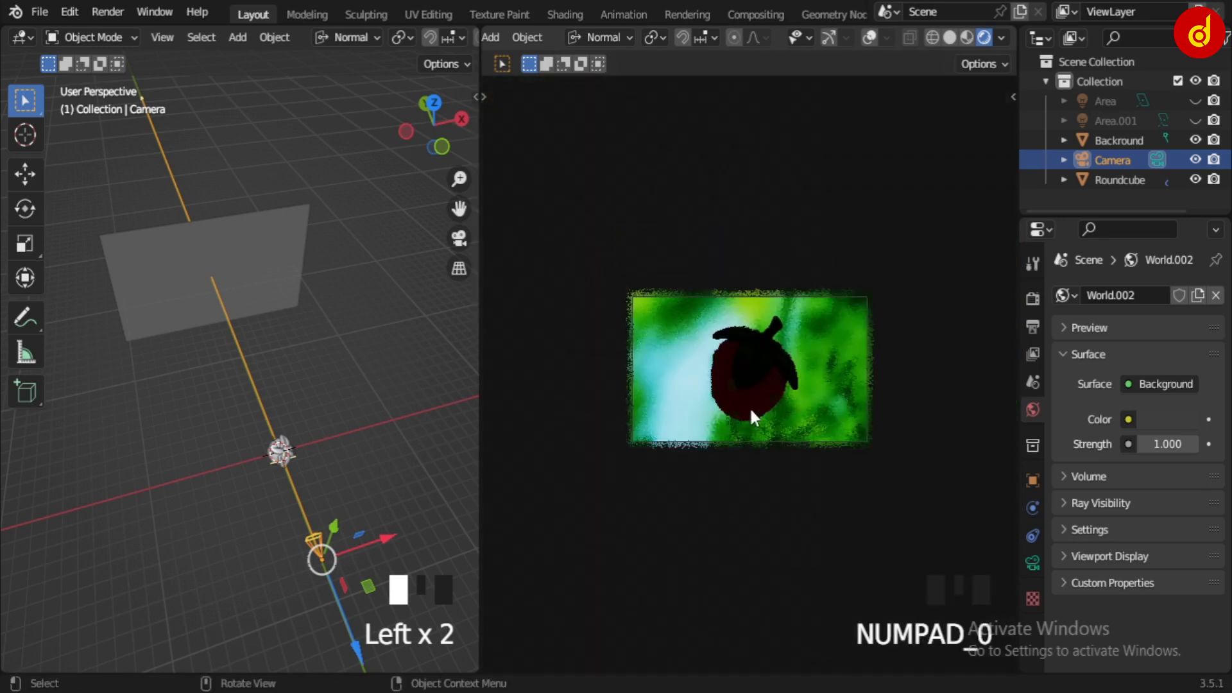
pyautogui.scroll(4, 751, 417)
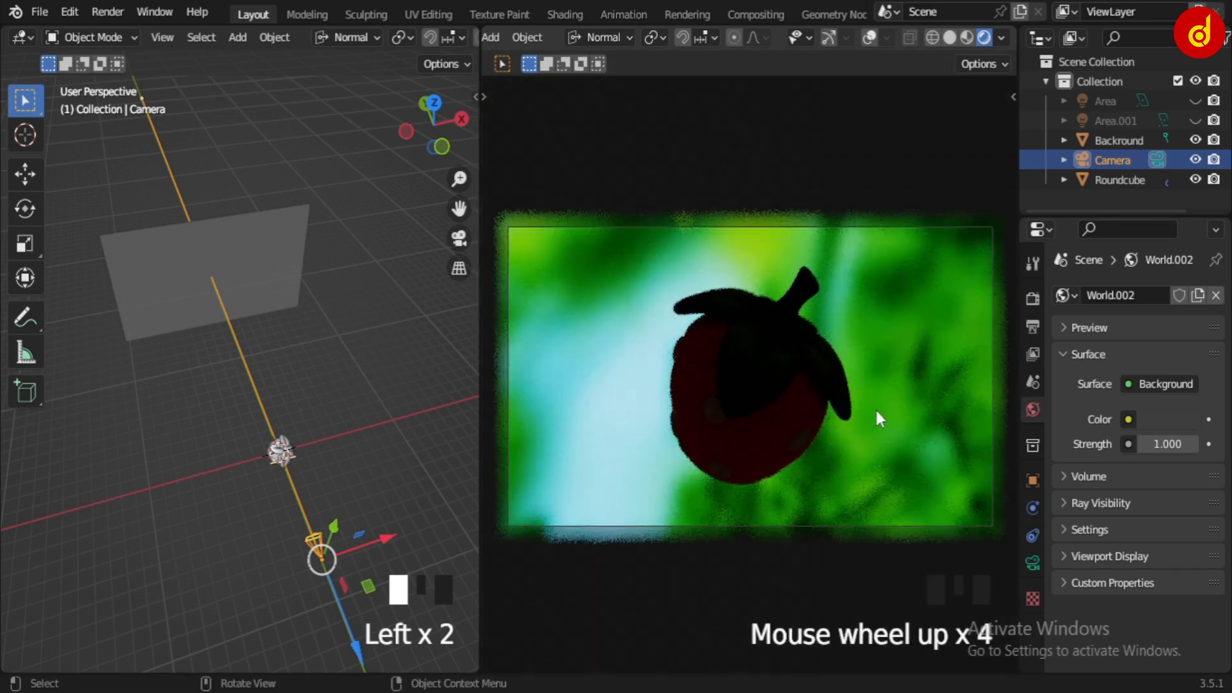
# Unhide the light named Area, select it and frame it in the solid viewport.
pyautogui.scroll(2, 292, 417)
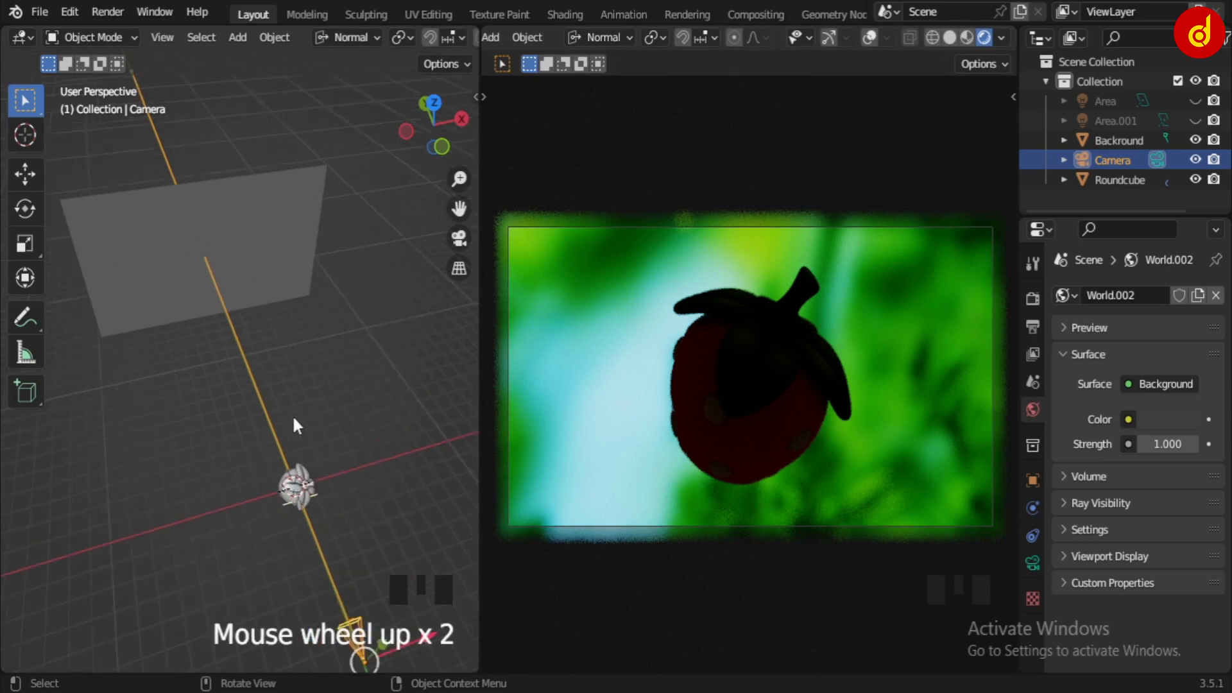
pyautogui.keyDown('shift'); pyautogui.moveTo(292, 415); pyautogui.dragTo(312, 318, button='middle'); pyautogui.keyUp('shift')
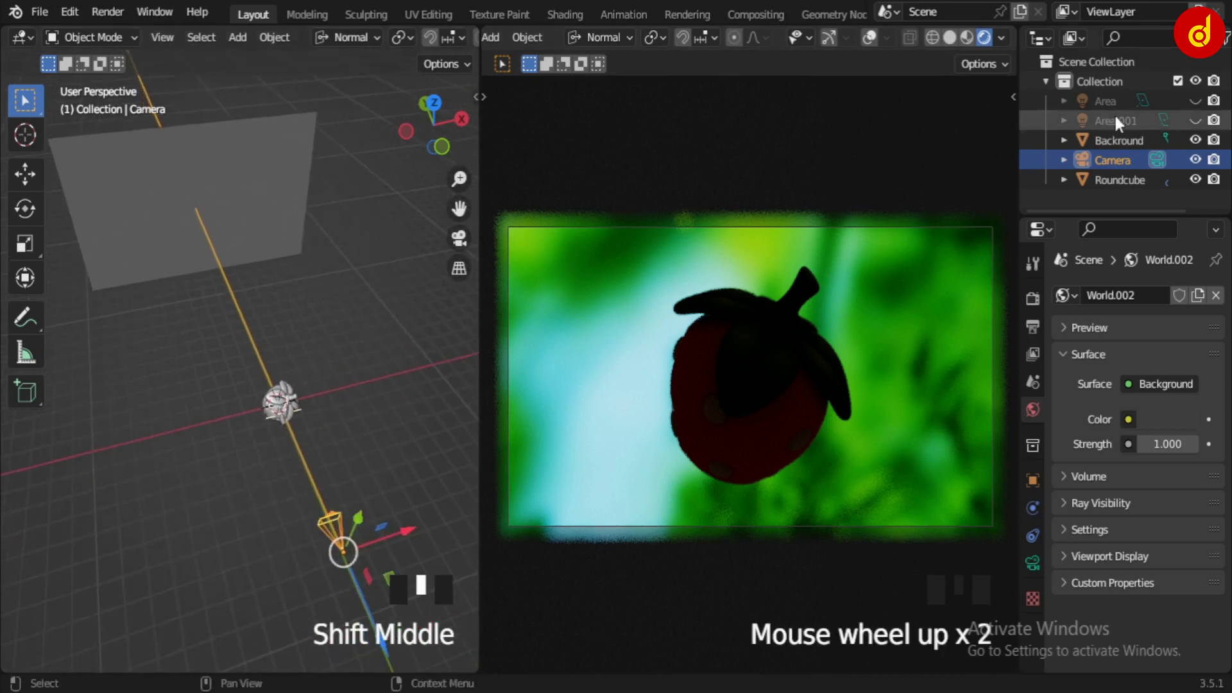
pyautogui.click(1196, 101)
pyautogui.click(234, 364)
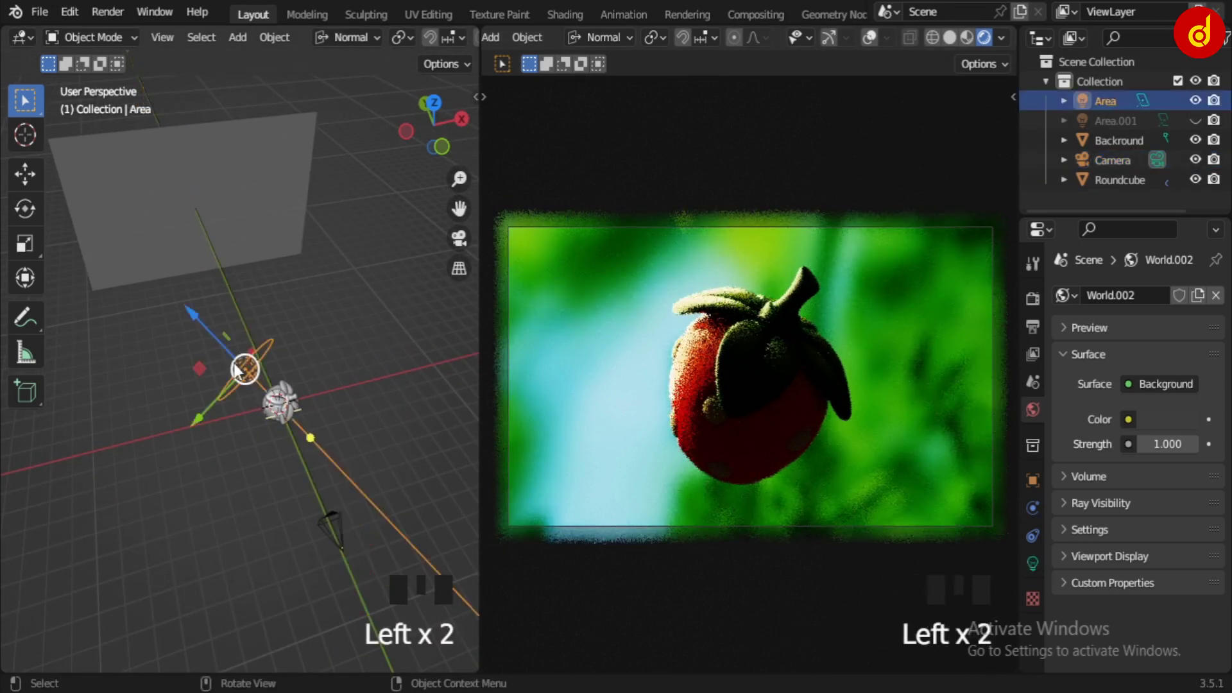
pyautogui.press('KP_Decimal')
# Examine the Area light's color, power, shape and spread settings and its placement behind the strawberry.
pyautogui.click(1033, 563)
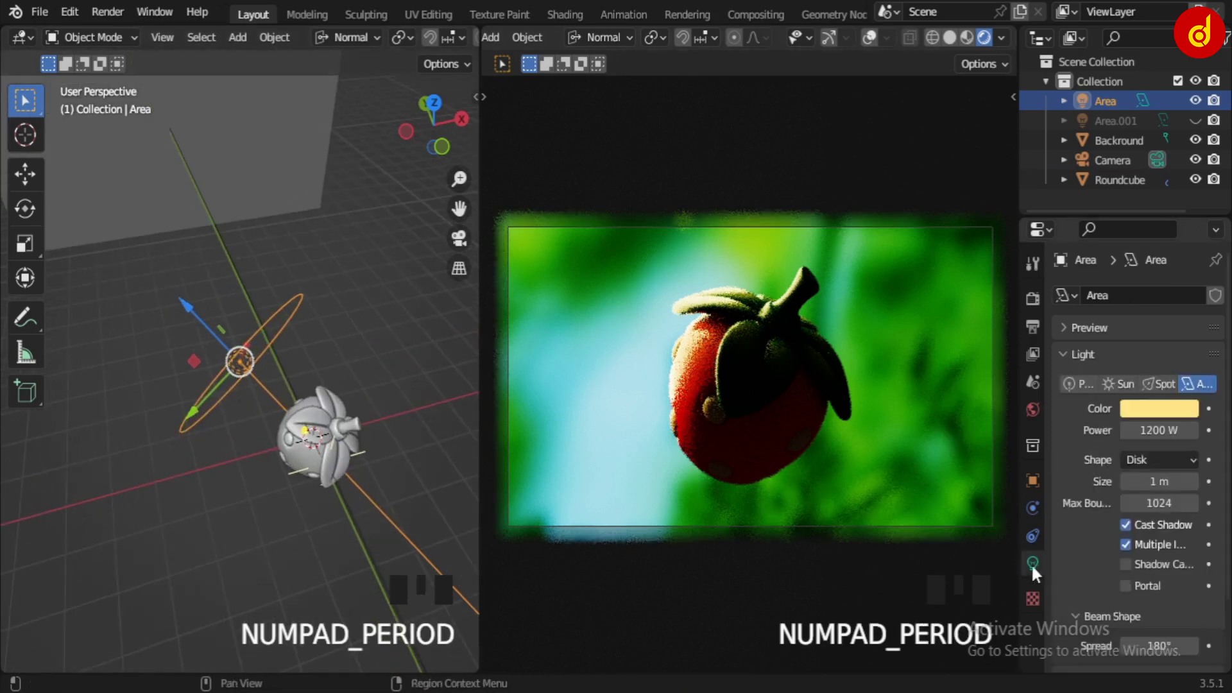
pyautogui.click(1192, 431)
pyautogui.scroll(-2, 1191, 441)
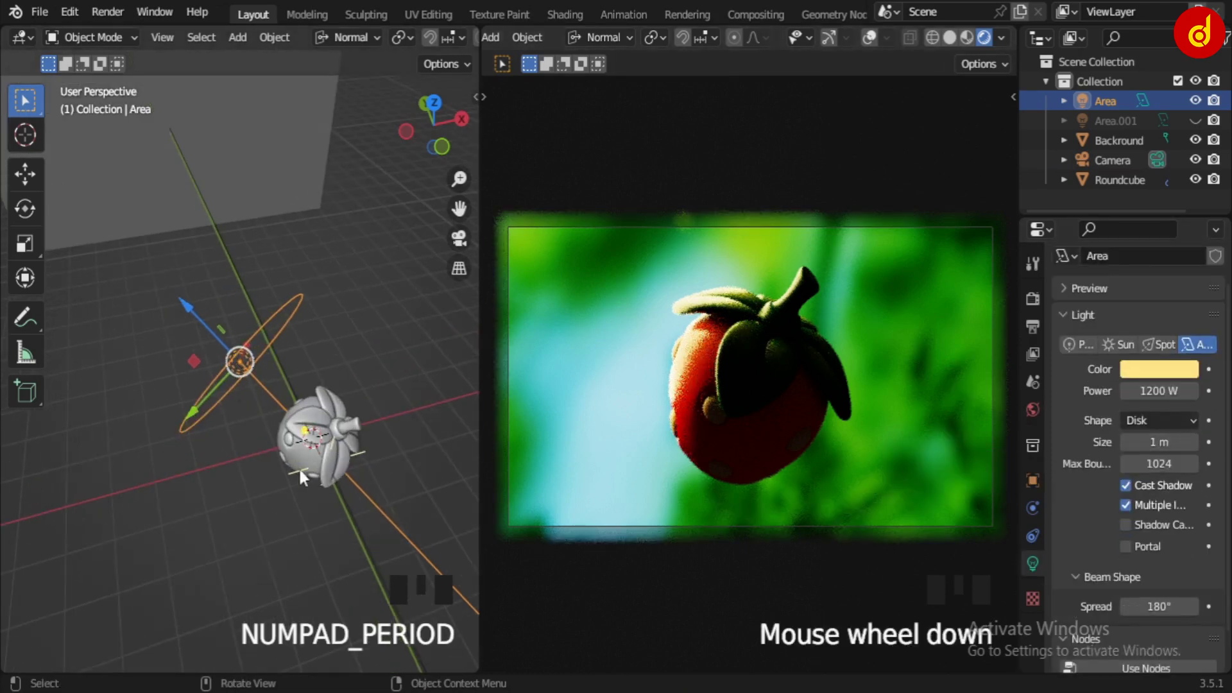
pyautogui.moveTo(300, 478); pyautogui.dragTo(267, 487, button='middle')
pyautogui.scroll(-2, 364, 456)
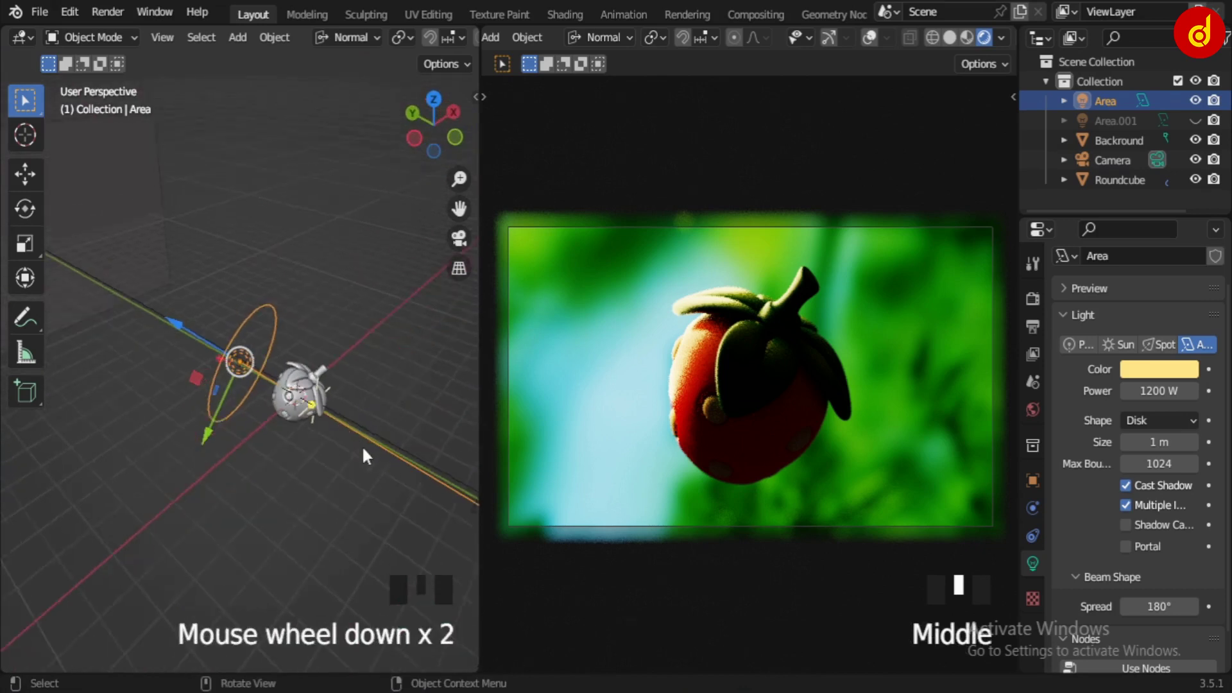
pyautogui.moveTo(363, 454); pyautogui.dragTo(391, 430, button='middle')
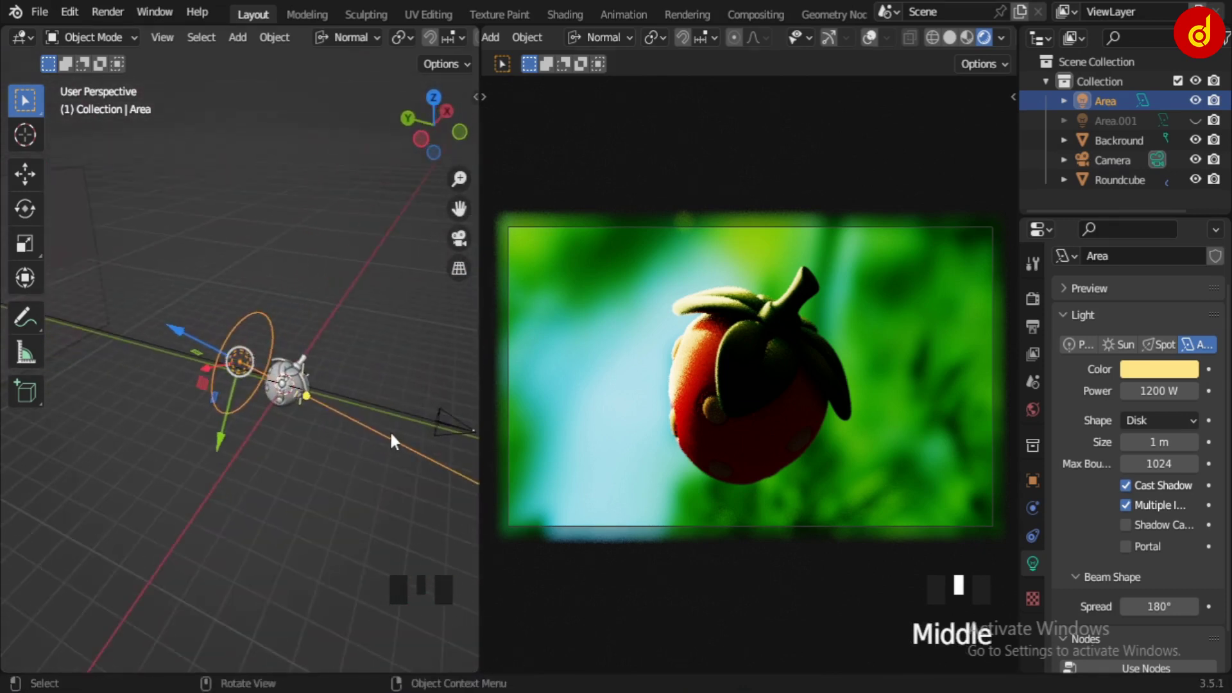
# Hide the Area light, unhide Area.001 and select it to inspect its effect and settings alone.
pyautogui.click(1195, 101)
pyautogui.click(1195, 120)
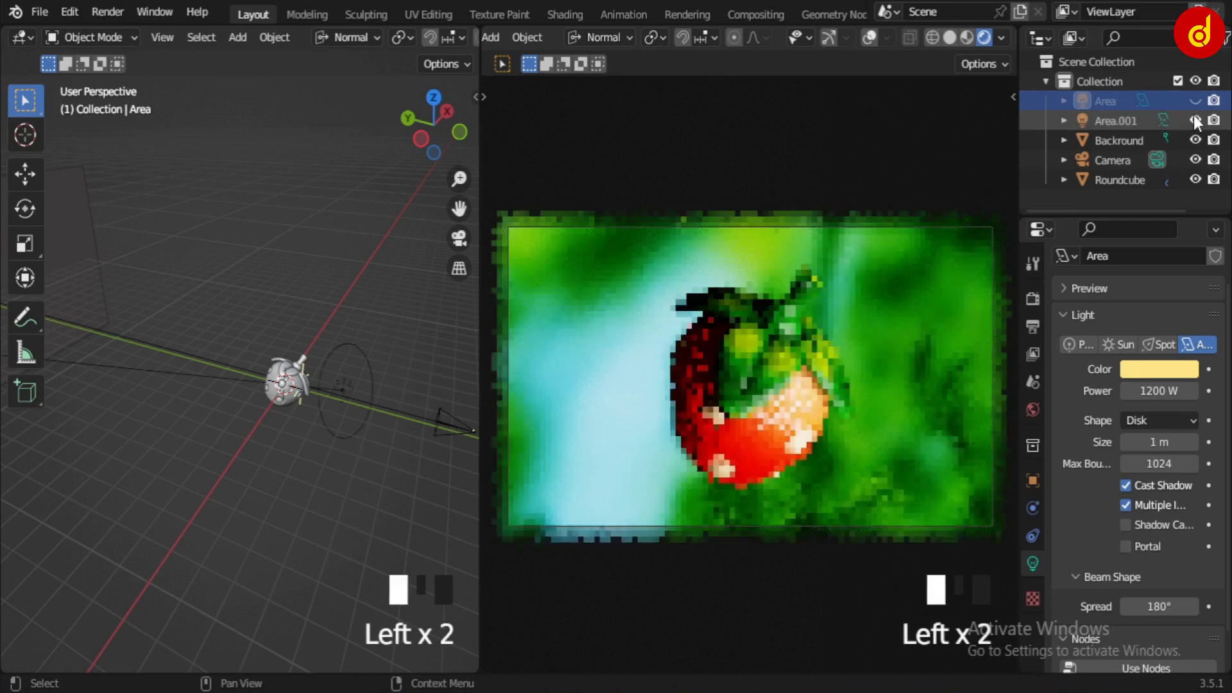
pyautogui.click(344, 385)
pyautogui.moveTo(344, 388); pyautogui.dragTo(218, 462, button='middle')
pyautogui.scroll(-2, 253, 495)
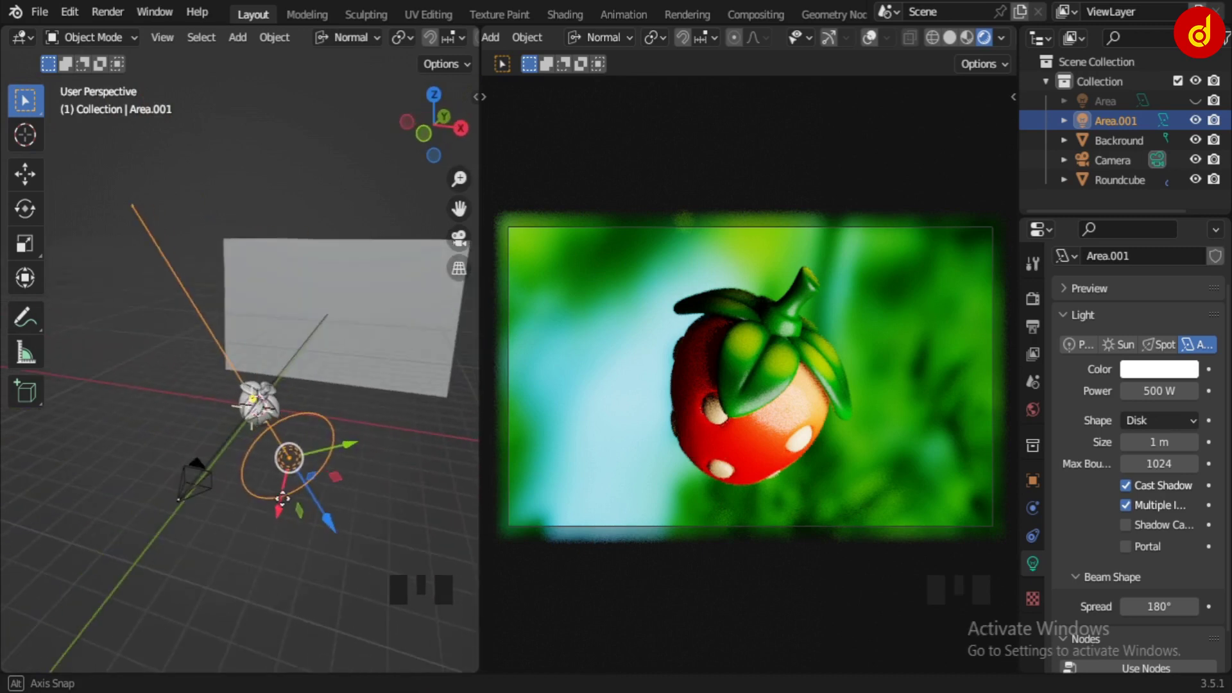
# Unhide the Area light again and view both lights around the strawberry.
pyautogui.click(1195, 101)
pyautogui.keyDown('shift'); pyautogui.moveTo(426, 324); pyautogui.dragTo(357, 453, button='middle'); pyautogui.keyUp('shift')
pyautogui.scroll(-3, 217, 434)
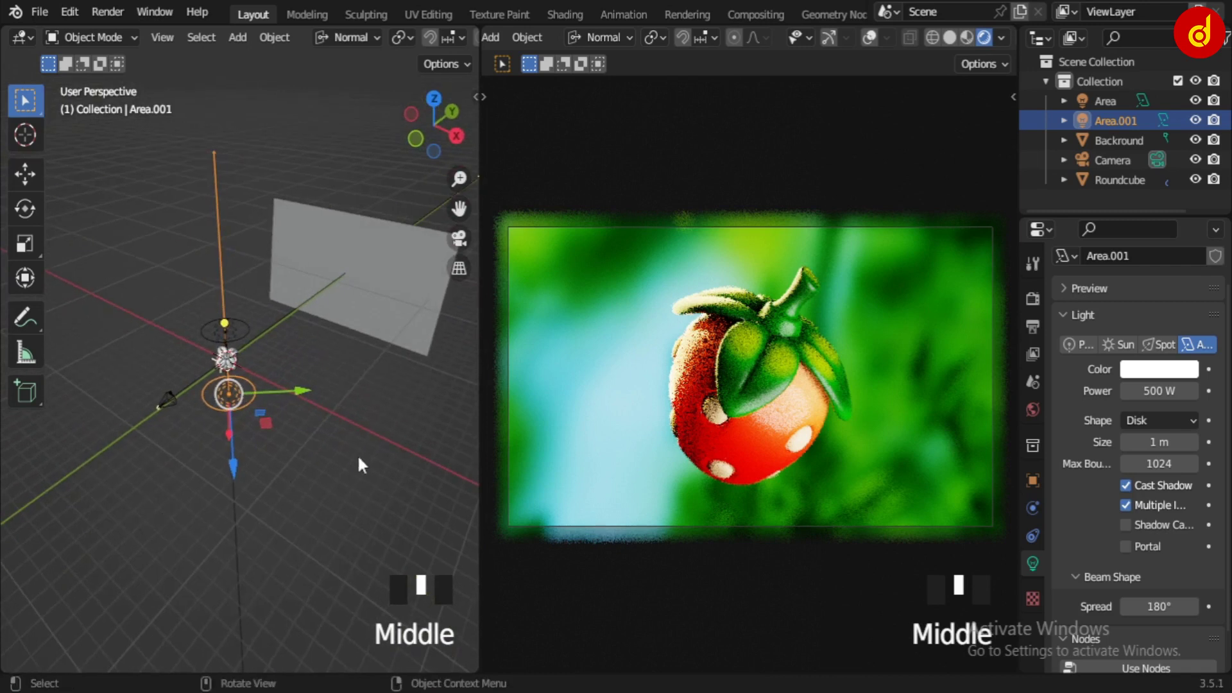
# Examine the Cycles render settings from Sampling down to Color Management.
pyautogui.click(1033, 299)
pyautogui.scroll(2, 1112, 297)
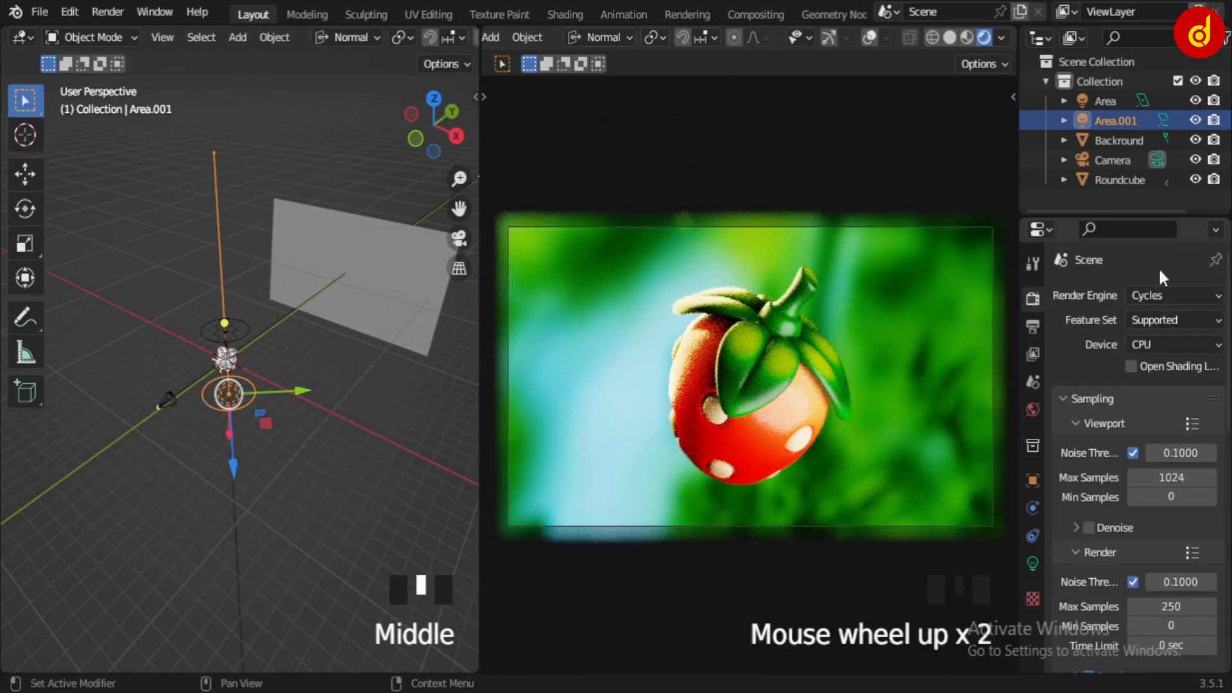
pyautogui.moveTo(1227, 385); pyautogui.dragTo(1228, 618)
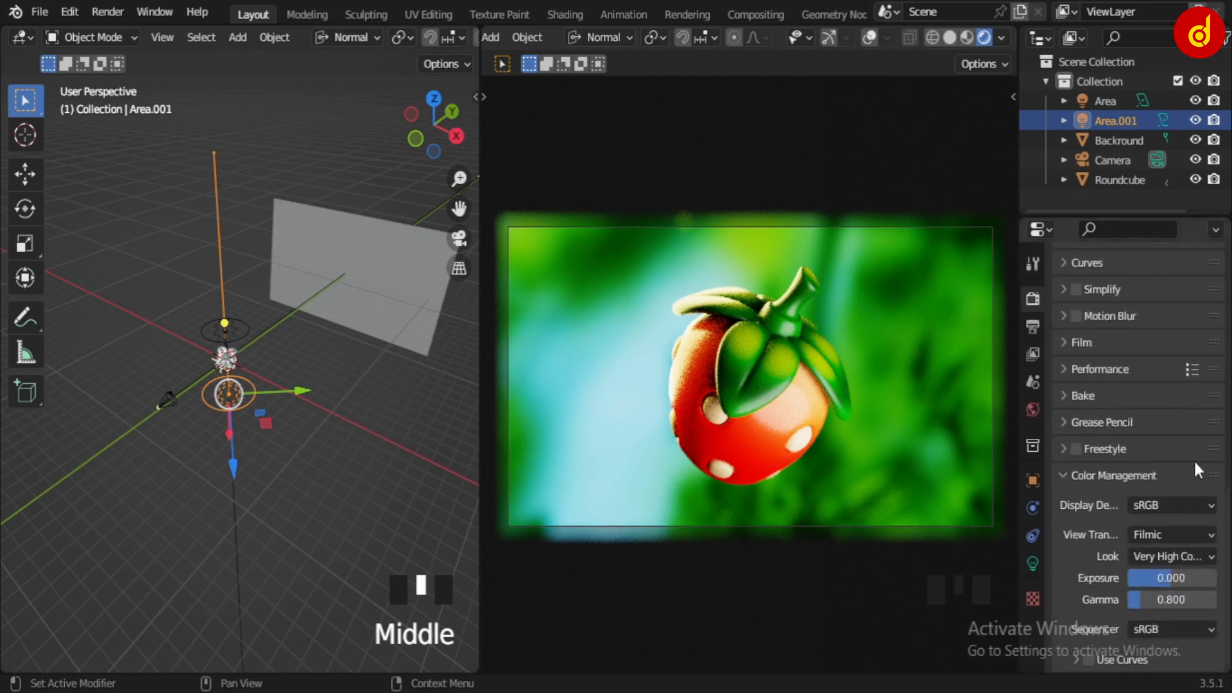
# Try the None look, restoring Very High Contrast, and try a different gamma, undoing that change.
pyautogui.click(1176, 554)
pyautogui.click(1174, 536)
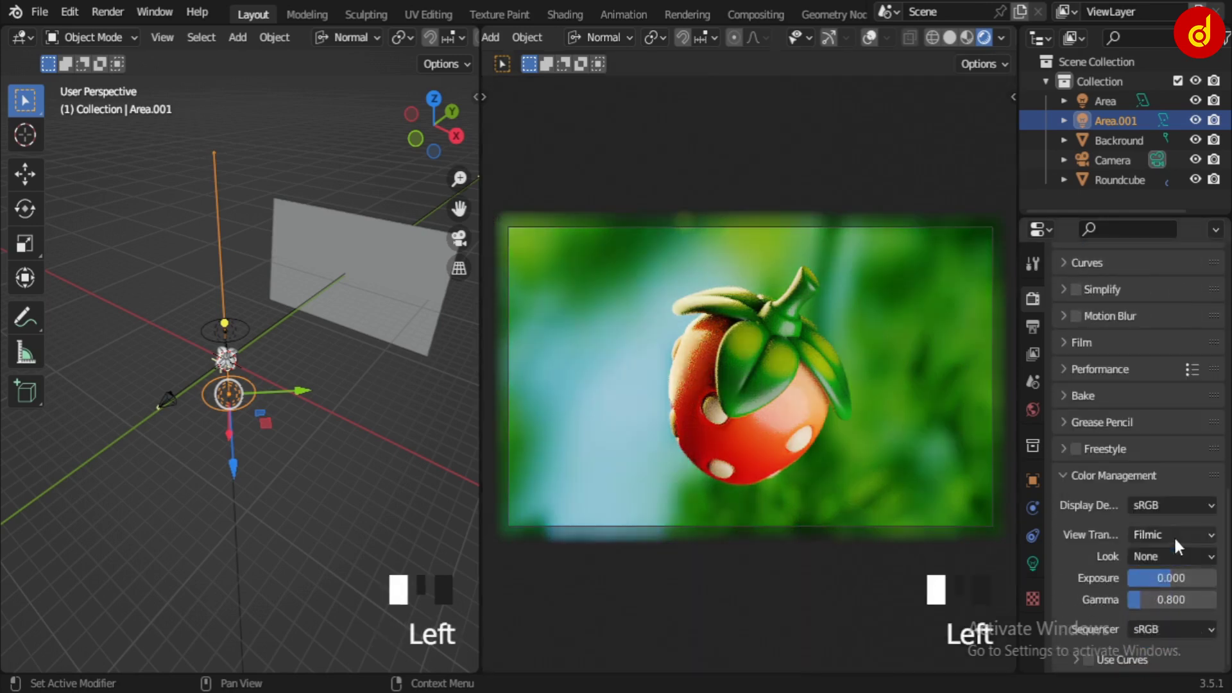
pyautogui.click(1177, 557)
pyautogui.click(1170, 512)
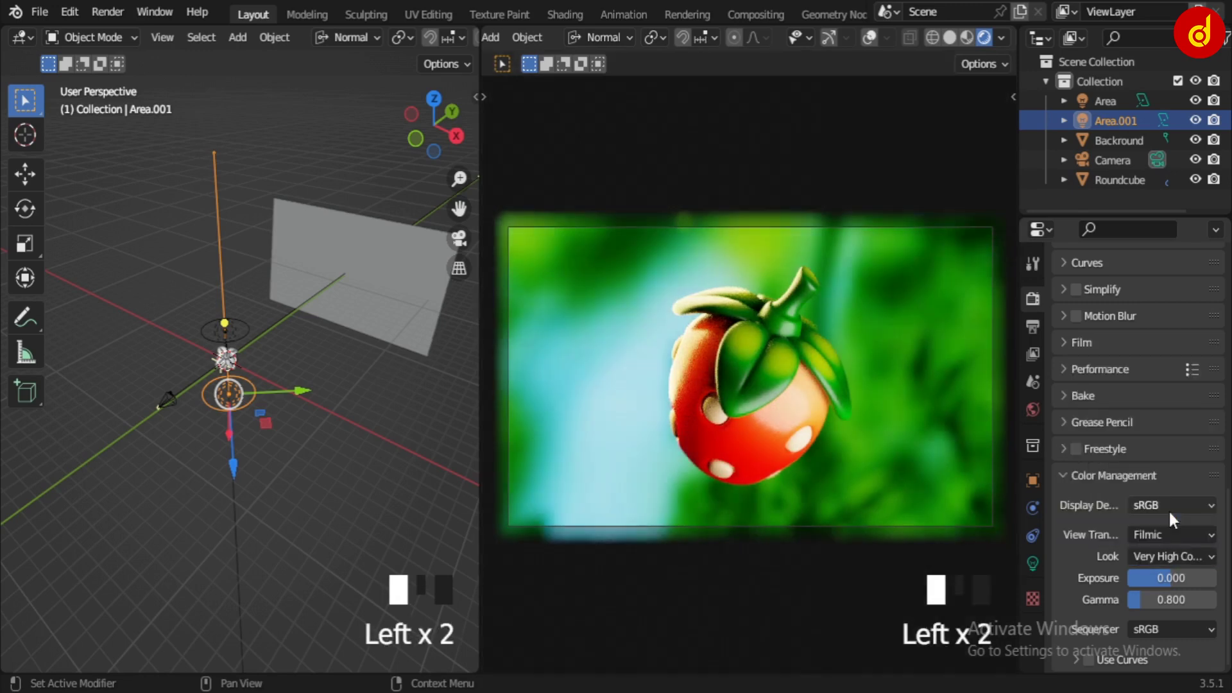
pyautogui.moveTo(1184, 599); pyautogui.dragTo(1111, 608)
pyautogui.hotkey('ctrl', 'z')
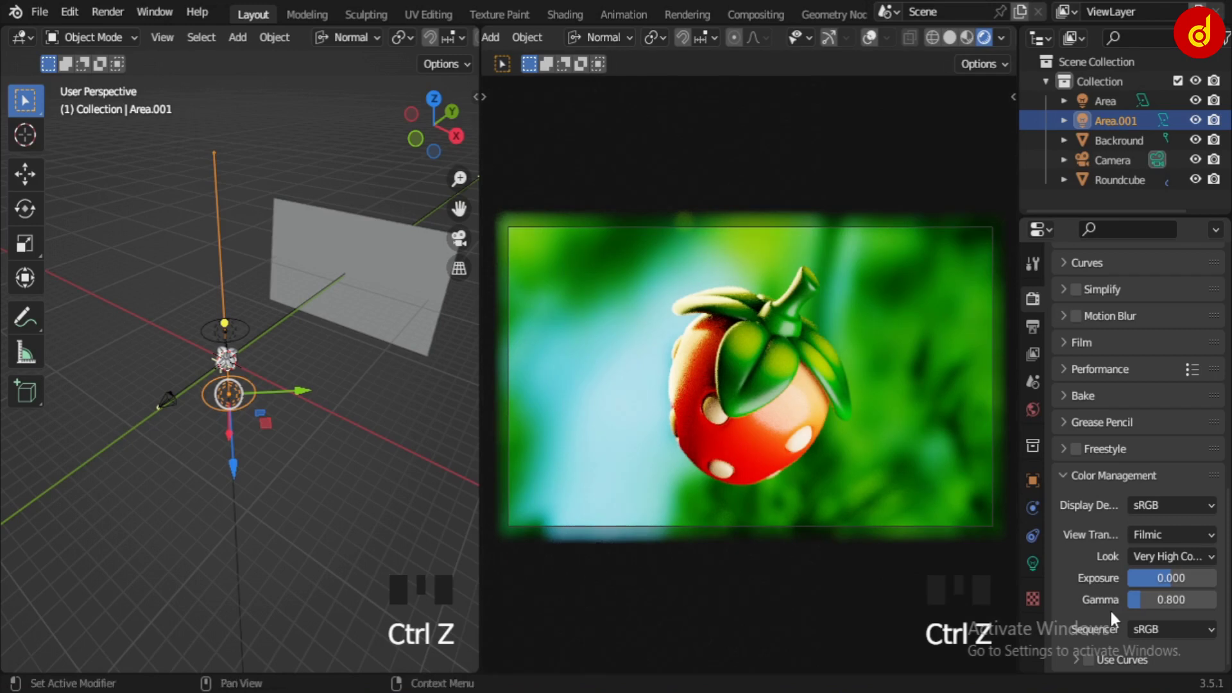
# In the Modeling workspace, turn on the overlays and show the whole scene in Material Preview shading.
pyautogui.click(308, 16)
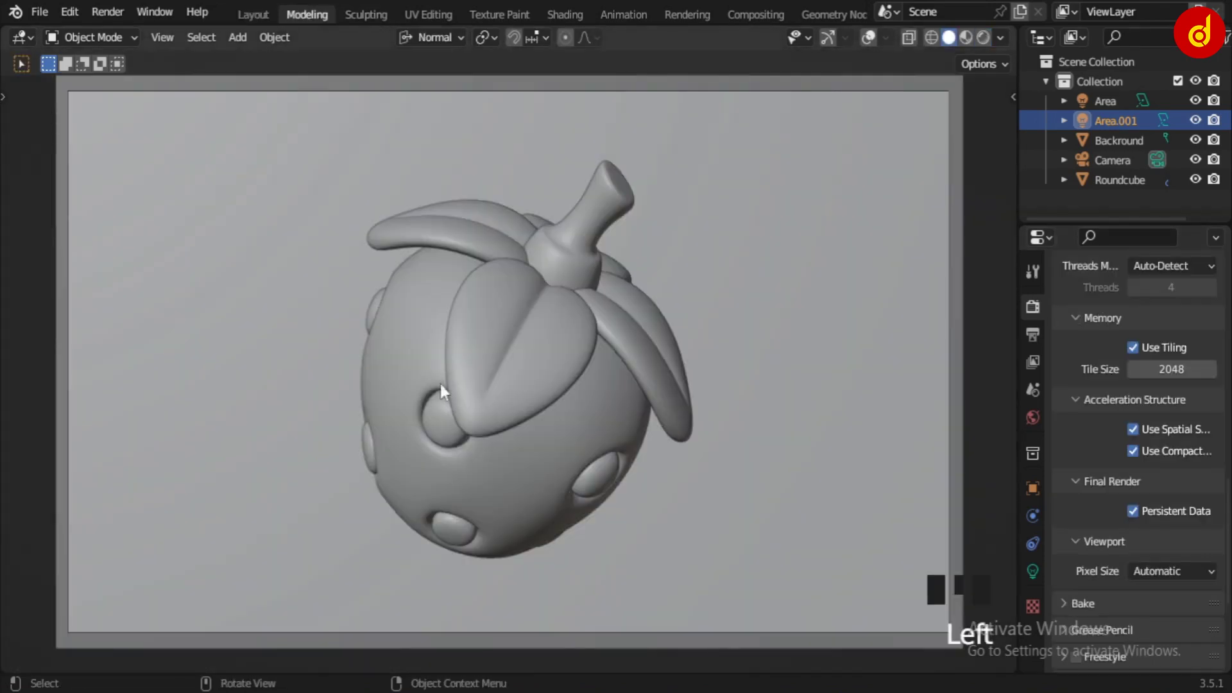
pyautogui.moveTo(440, 384); pyautogui.dragTo(507, 406, button='middle')
pyautogui.click(870, 38)
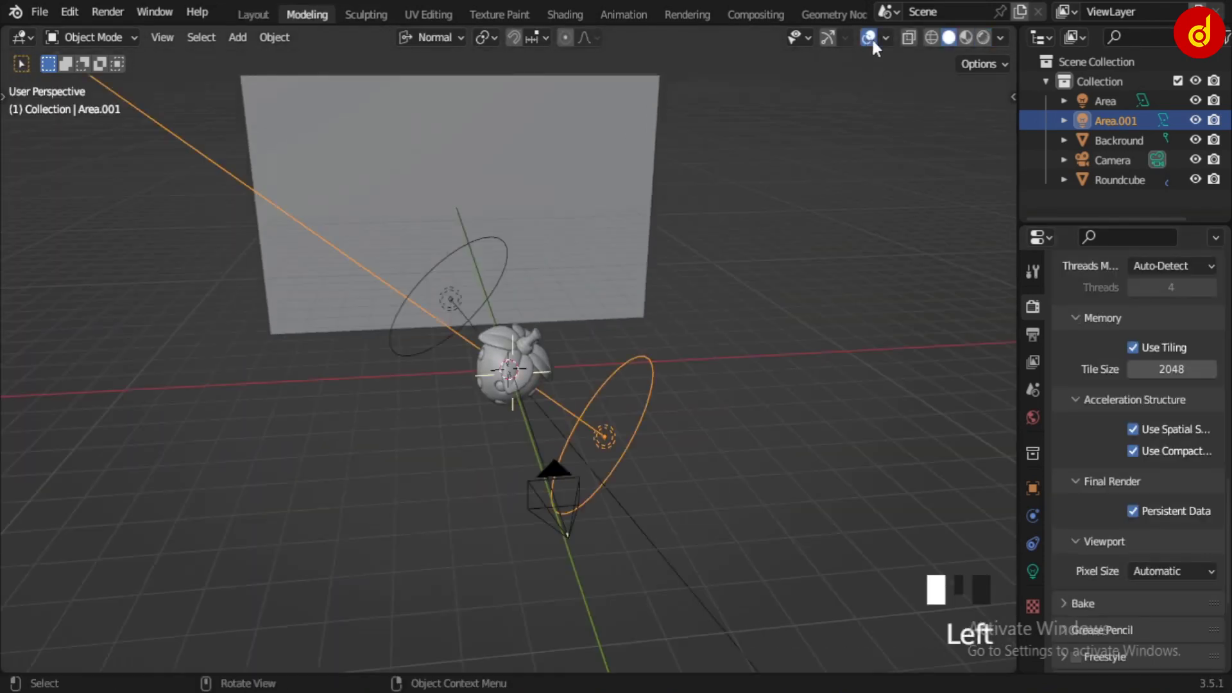
pyautogui.click(739, 394)
pyautogui.moveTo(739, 394); pyautogui.dragTo(520, 414, button='middle')
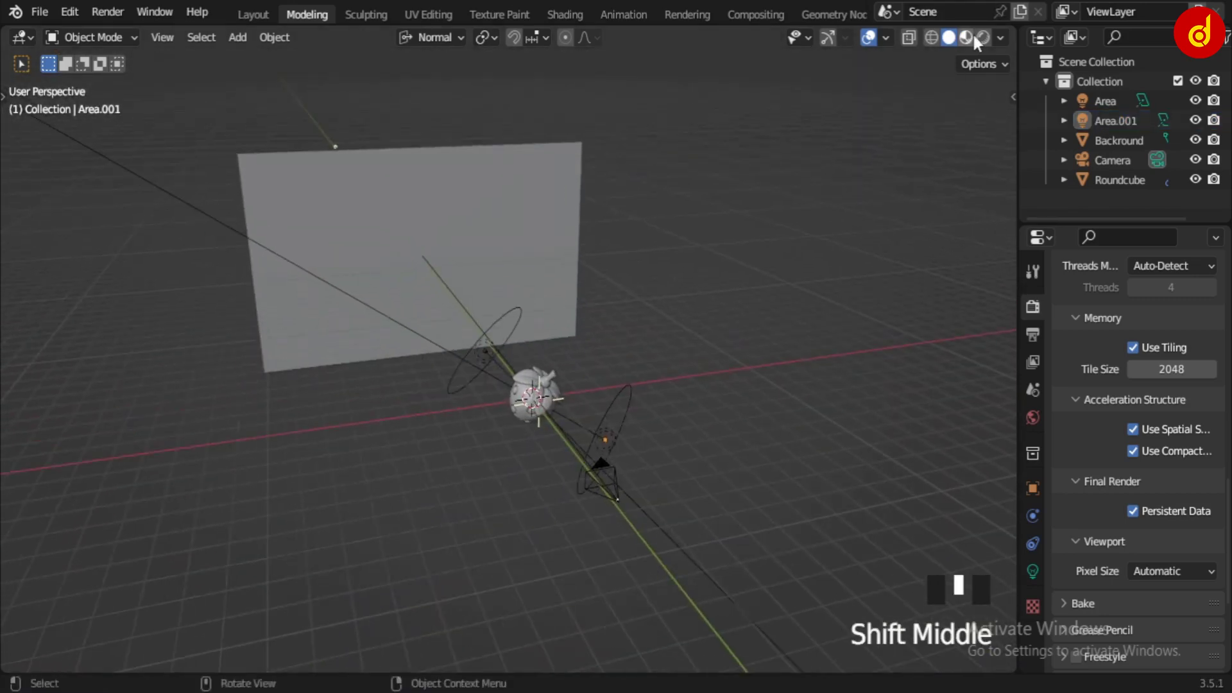
pyautogui.click(967, 38)
pyautogui.moveTo(523, 358)
pyautogui.mouseDown(button='middle')
pyautogui.moveTo(426, 394)
pyautogui.moveTo(127, 395)
pyautogui.moveTo(352, 407)
pyautogui.moveTo(333, 417)
pyautogui.mouseUp(button='middle')
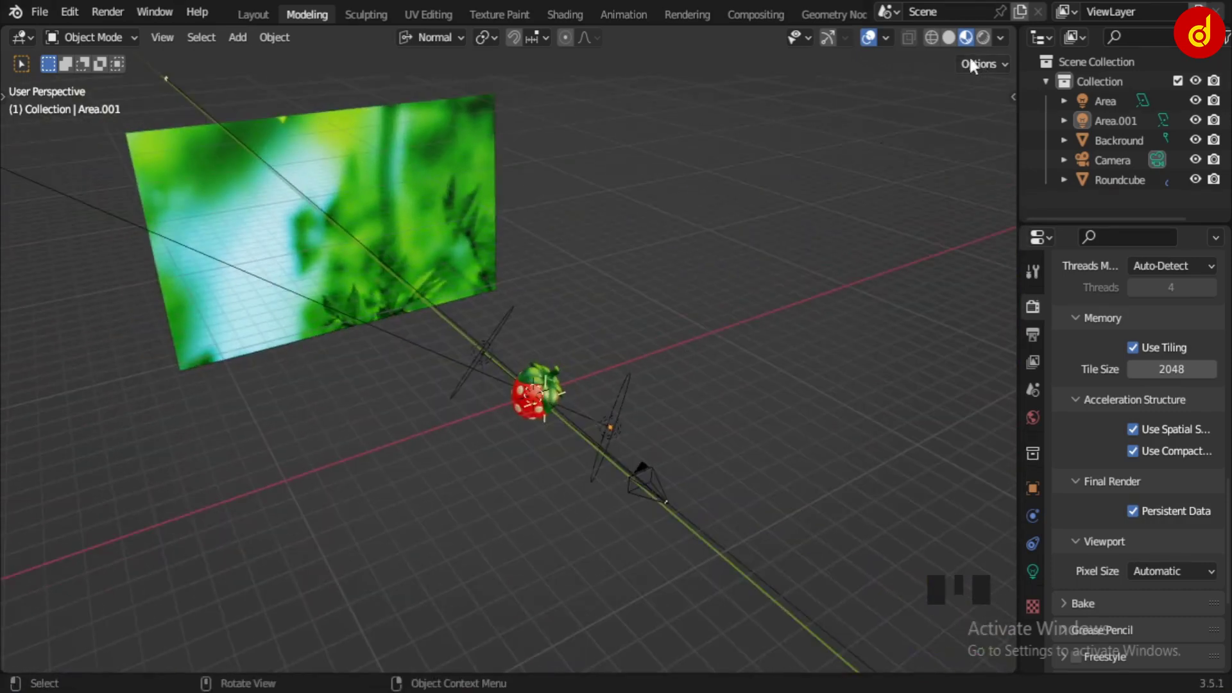
# View the strawberry through the camera in Solid shading, with the whole camera frame in view.
pyautogui.click(948, 38)
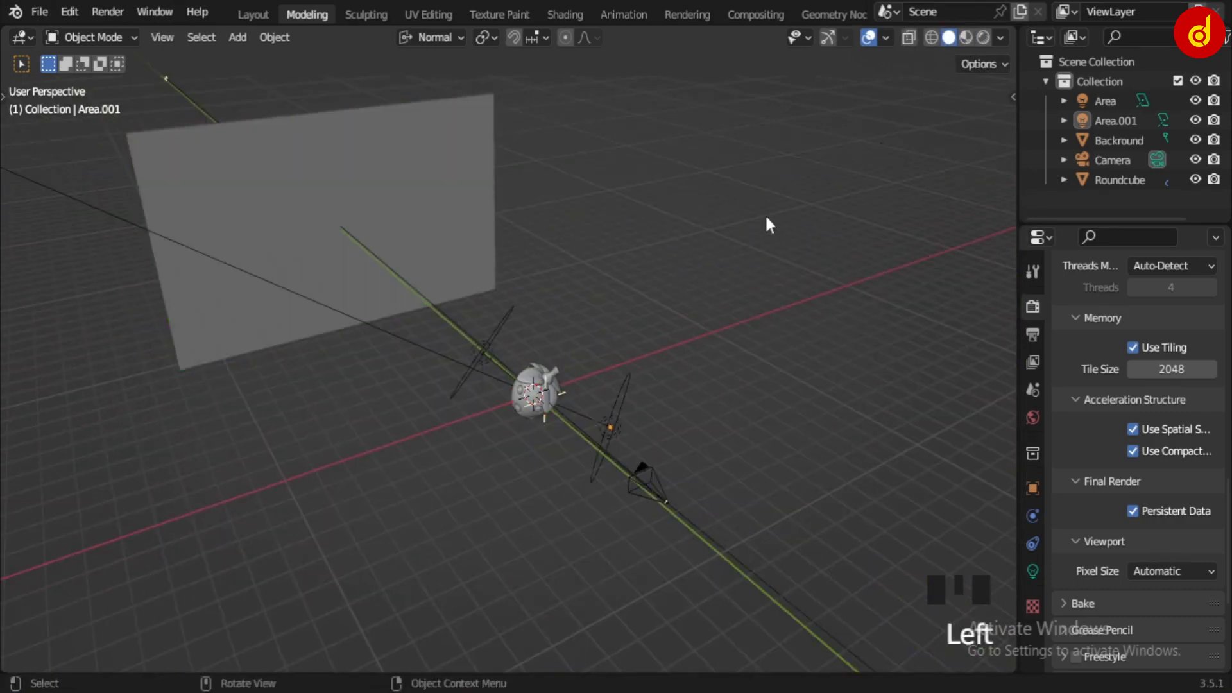
pyautogui.press('KP_0')
pyautogui.scroll(-2, 782, 186)
pyautogui.keyDown('shift'); pyautogui.moveTo(783, 187); pyautogui.dragTo(864, 186, button='middle'); pyautogui.keyUp('shift')
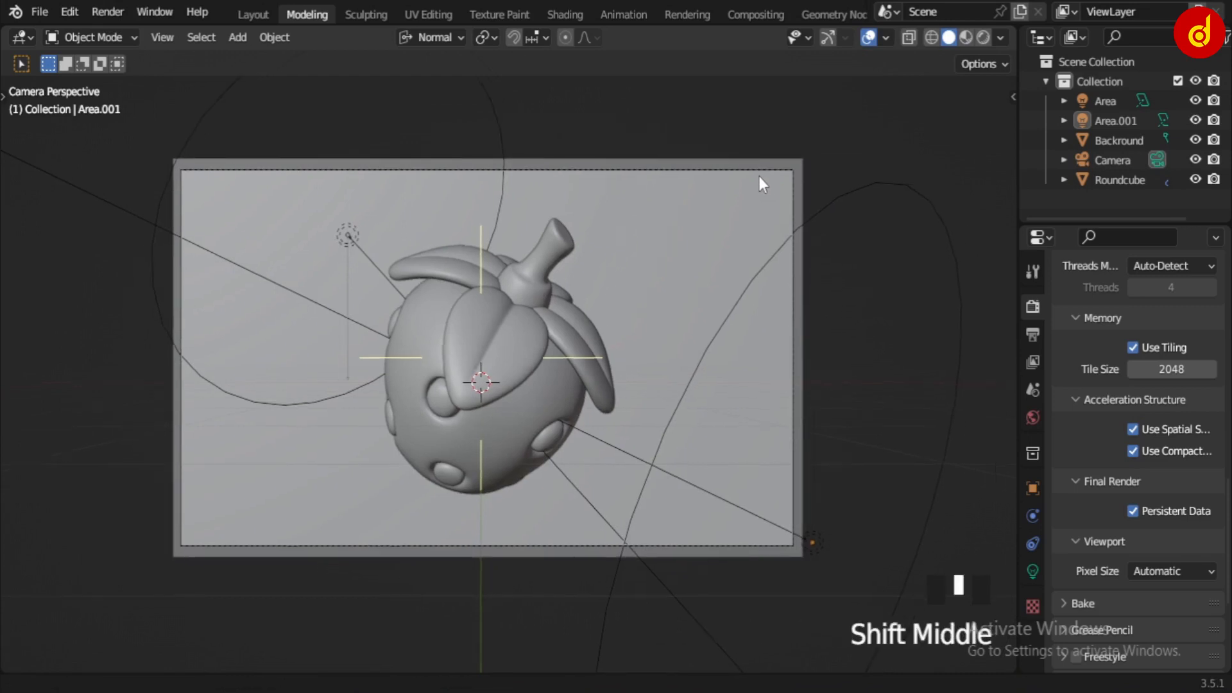
# Hide the viewport overlays and display the camera view in Rendered shading after a Material Preview check.
pyautogui.click(966, 37)
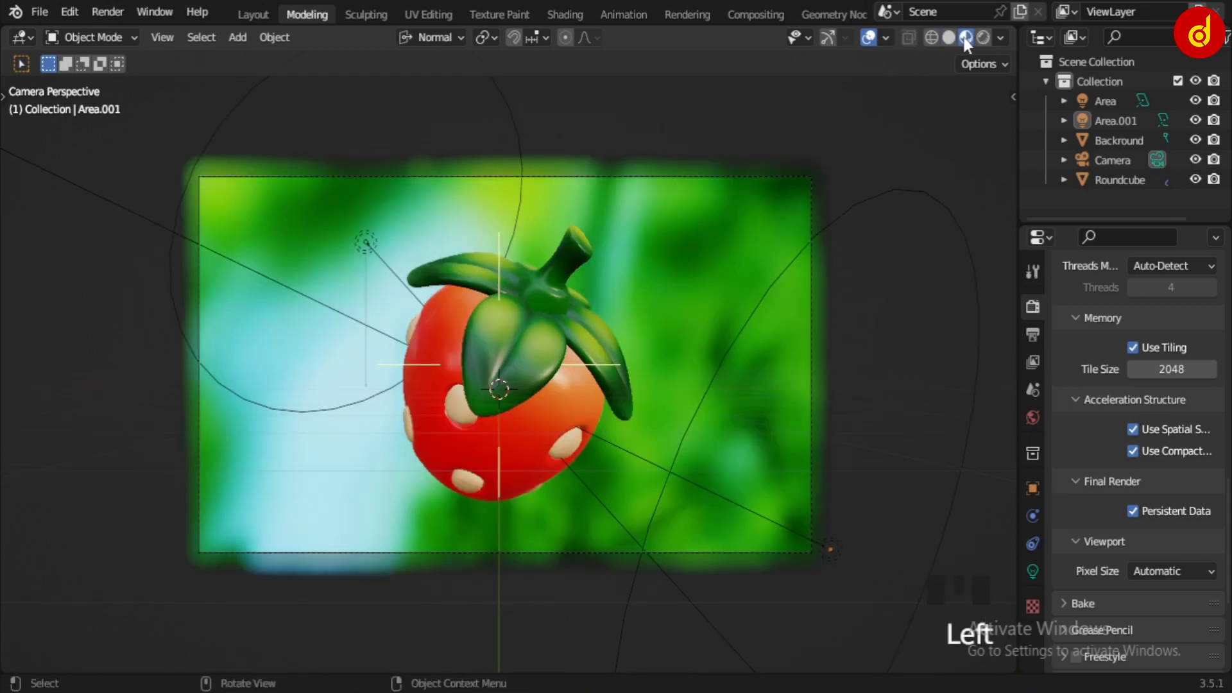
pyautogui.scroll(1, 921, 114)
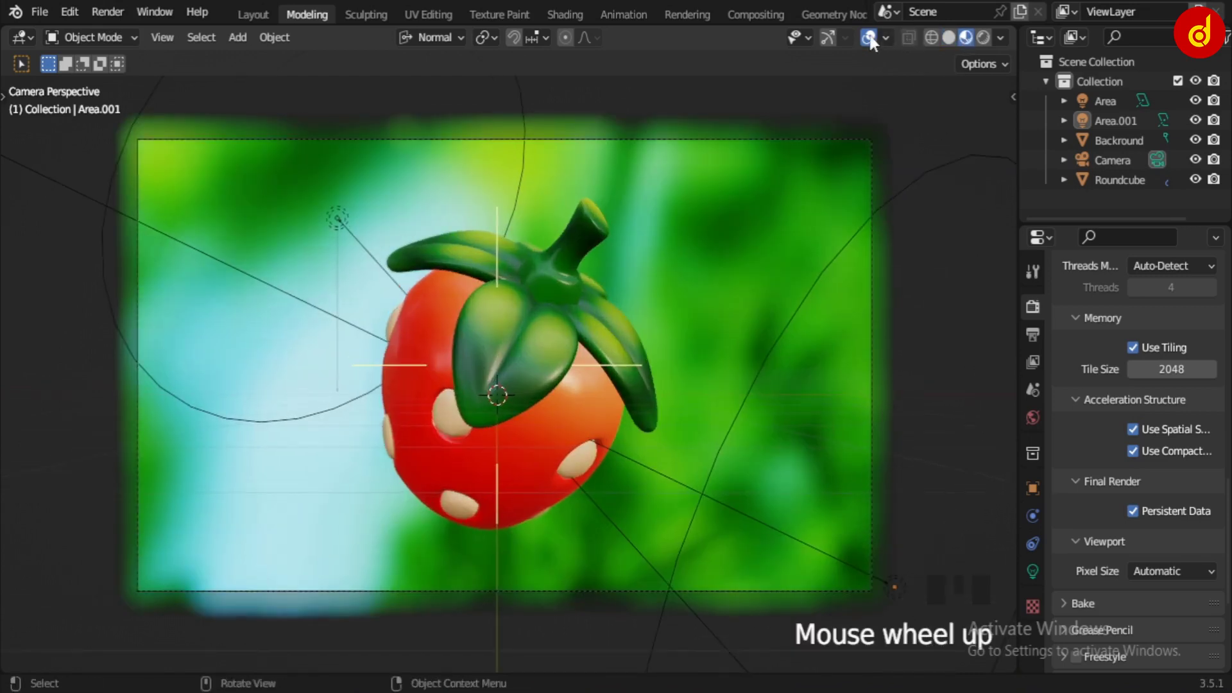
pyautogui.click(869, 37)
pyautogui.click(983, 38)
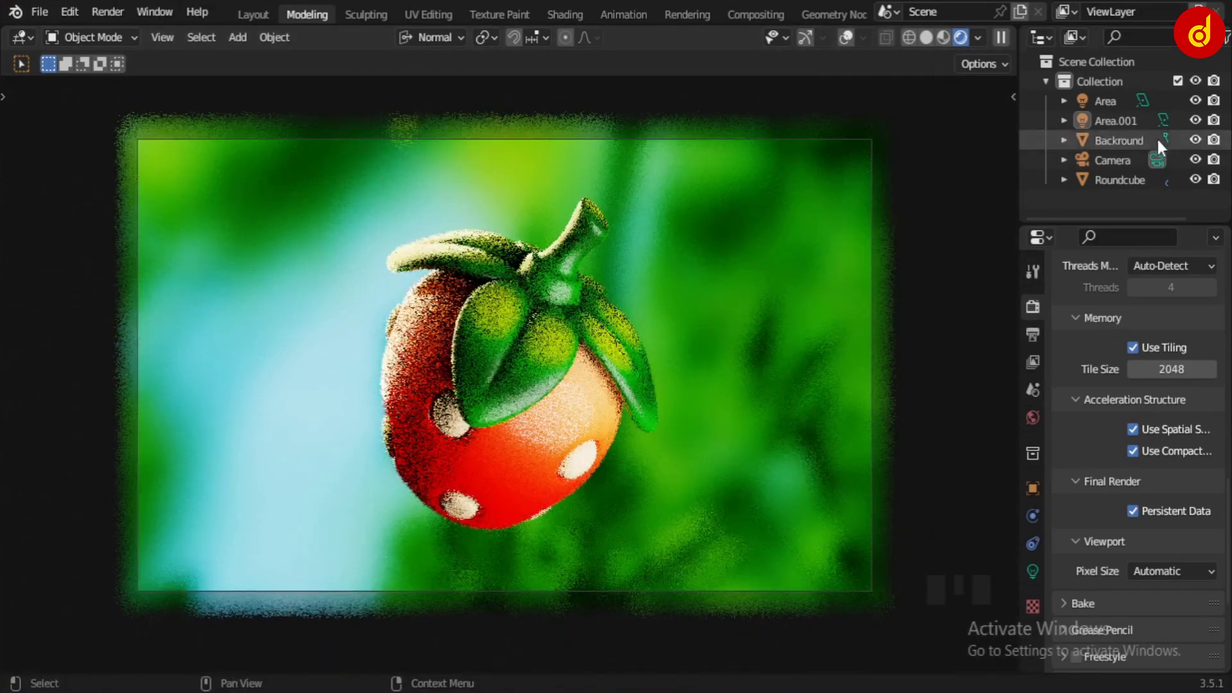
# Set the camera's Passepartout to 1.000 in its Viewport Display settings so everything outside the frame is blacked out.
pyautogui.click(1123, 157)
pyautogui.click(1032, 569)
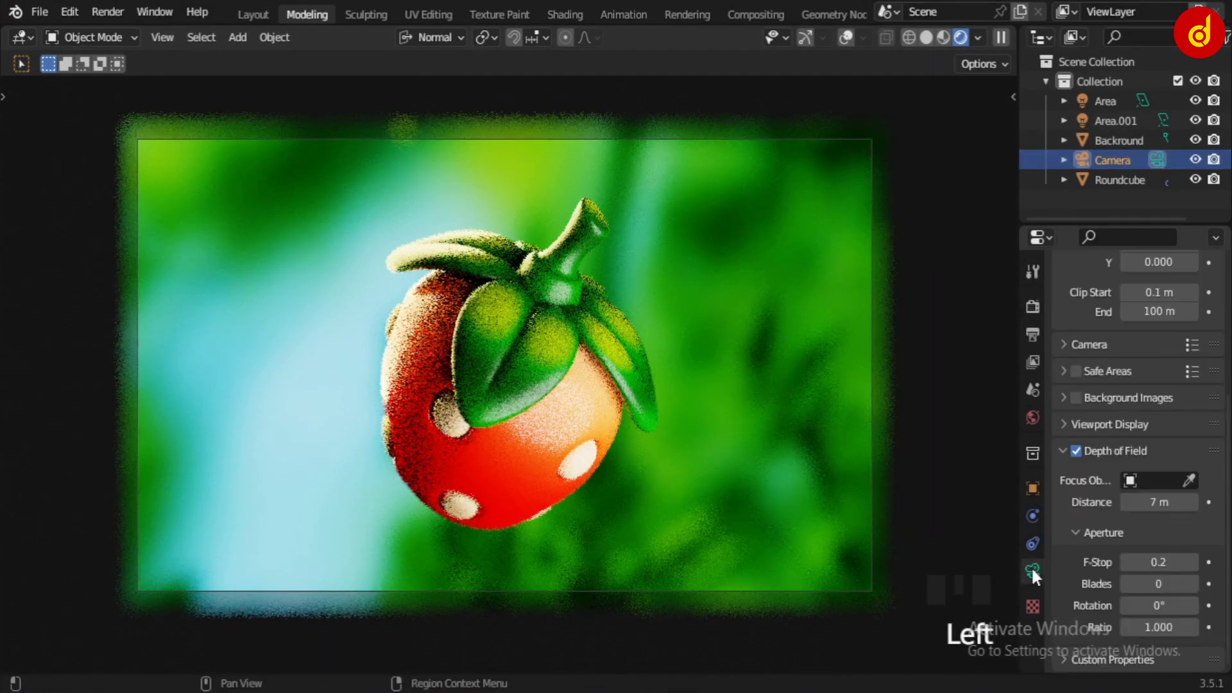
pyautogui.scroll(3, 1168, 370)
pyautogui.click(1037, 310)
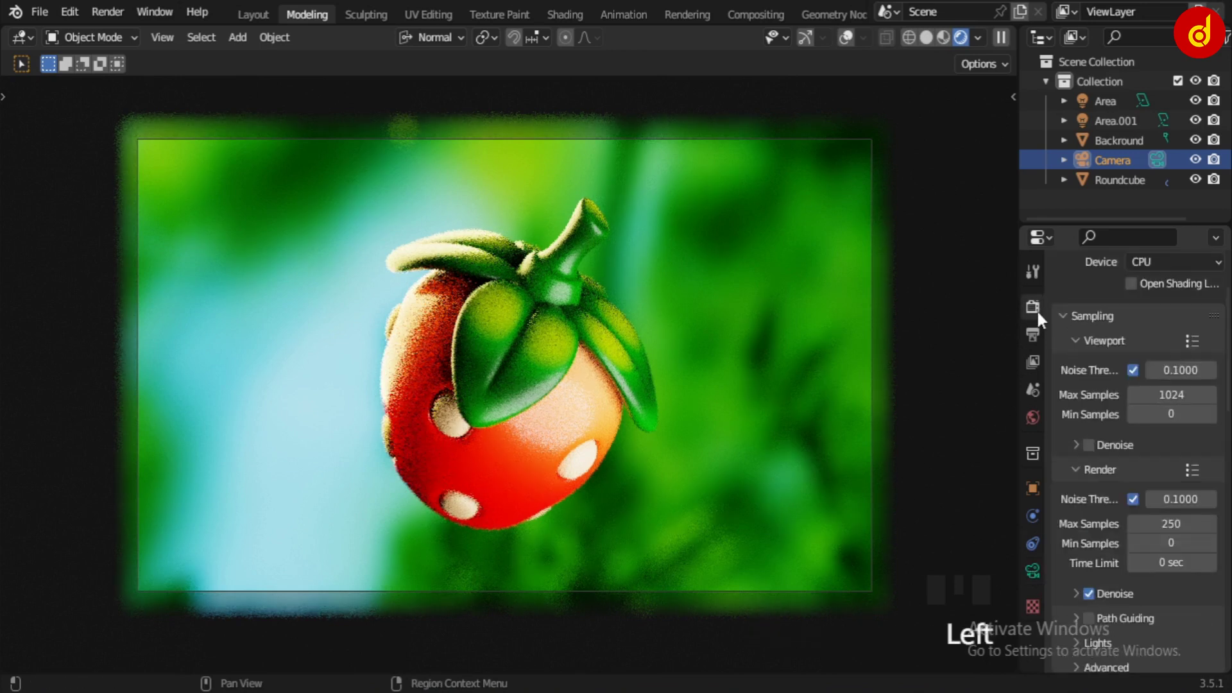
pyautogui.click(1033, 567)
pyautogui.scroll(3, 1176, 341)
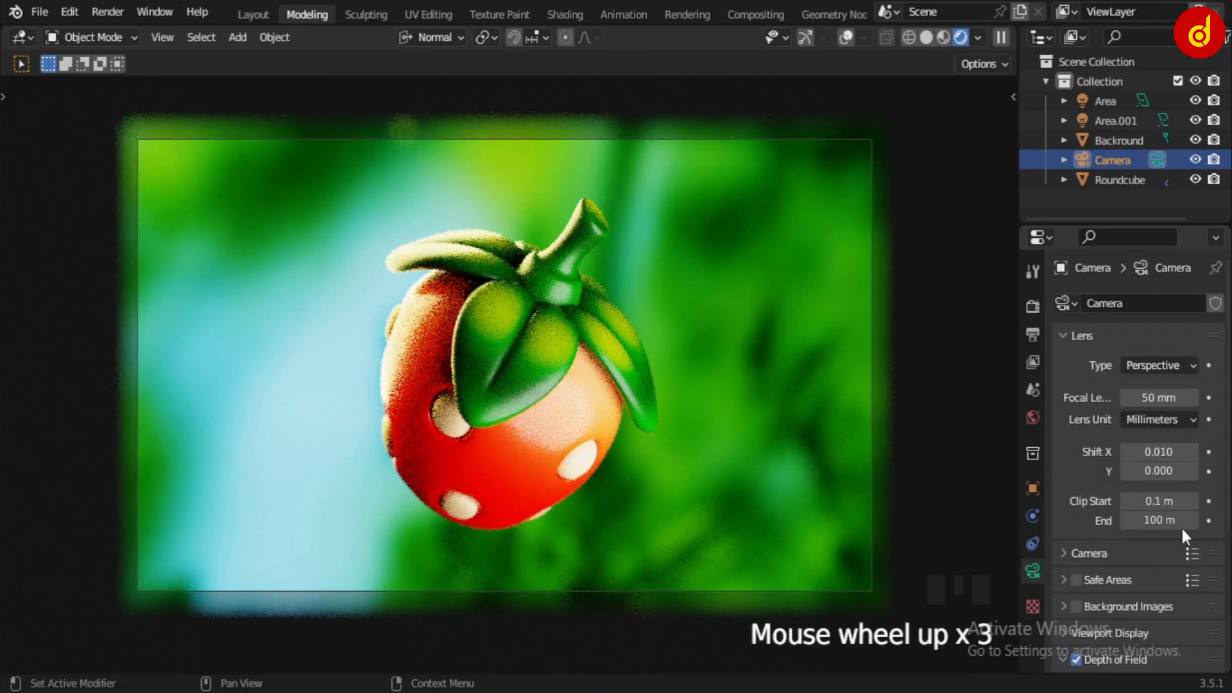
pyautogui.scroll(-7, 1173, 356)
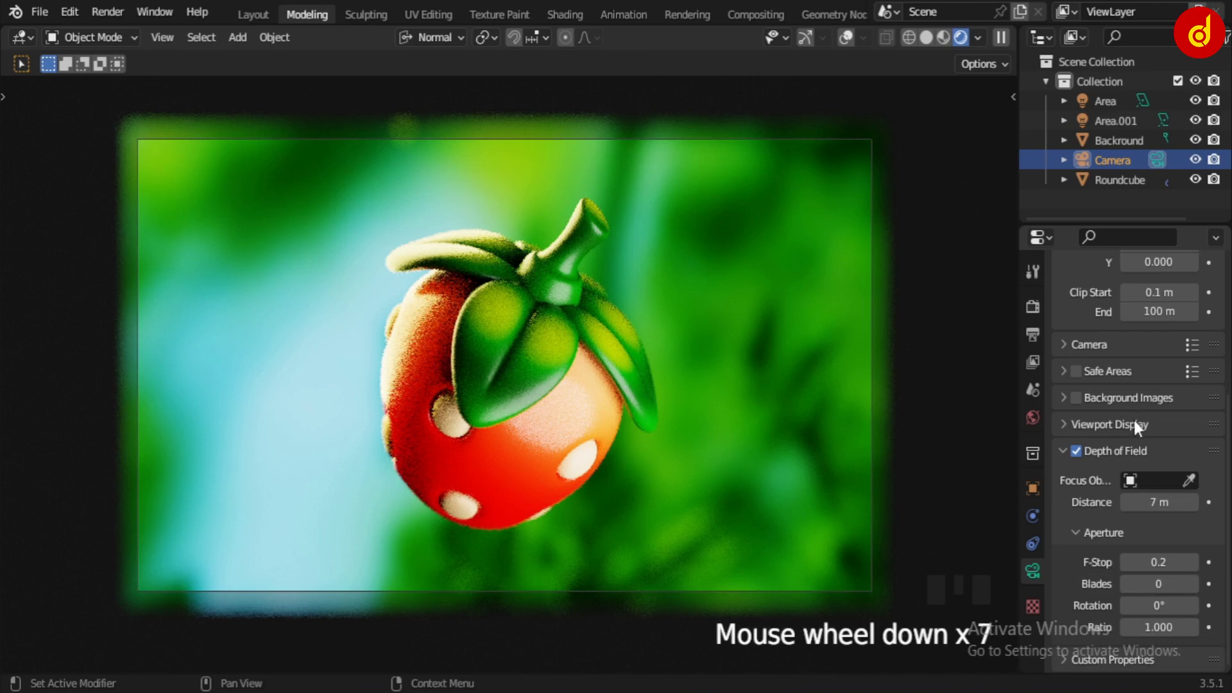
pyautogui.click(1134, 425)
pyautogui.scroll(-4, 1133, 419)
pyautogui.moveTo(1158, 409); pyautogui.dragTo(1200, 411)
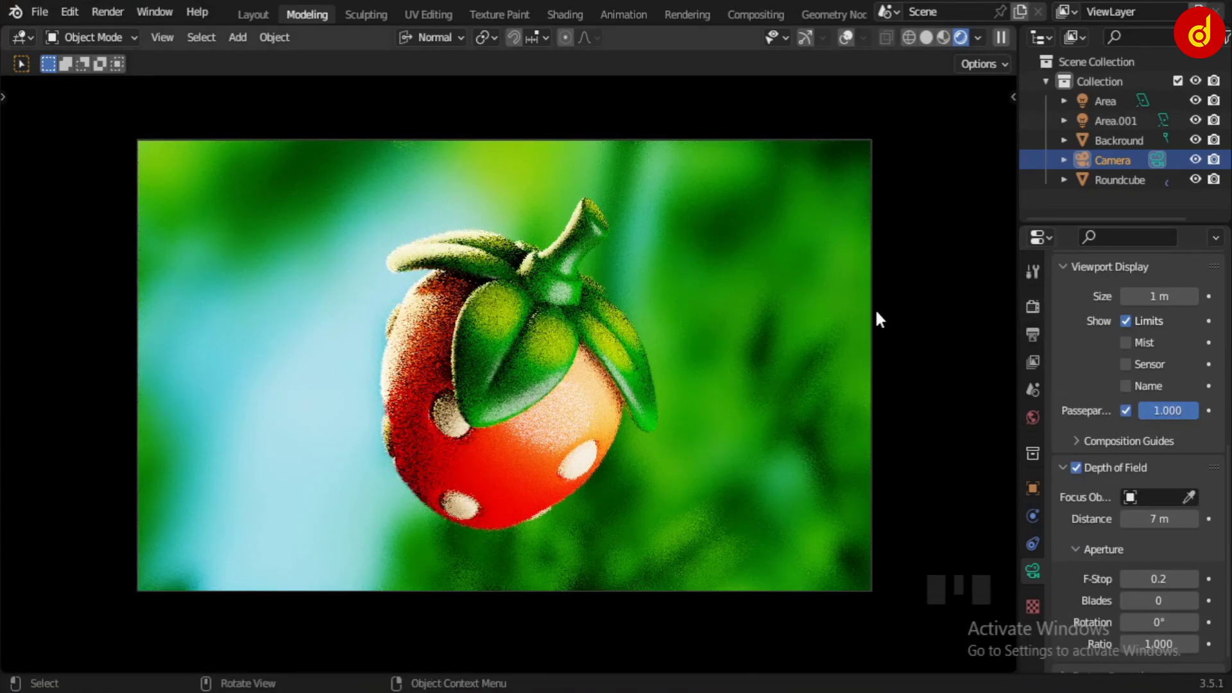
# Review the Cycles render settings from the render engine and Sampling down to Color Management.
pyautogui.click(1032, 305)
pyautogui.scroll(6, 1074, 309)
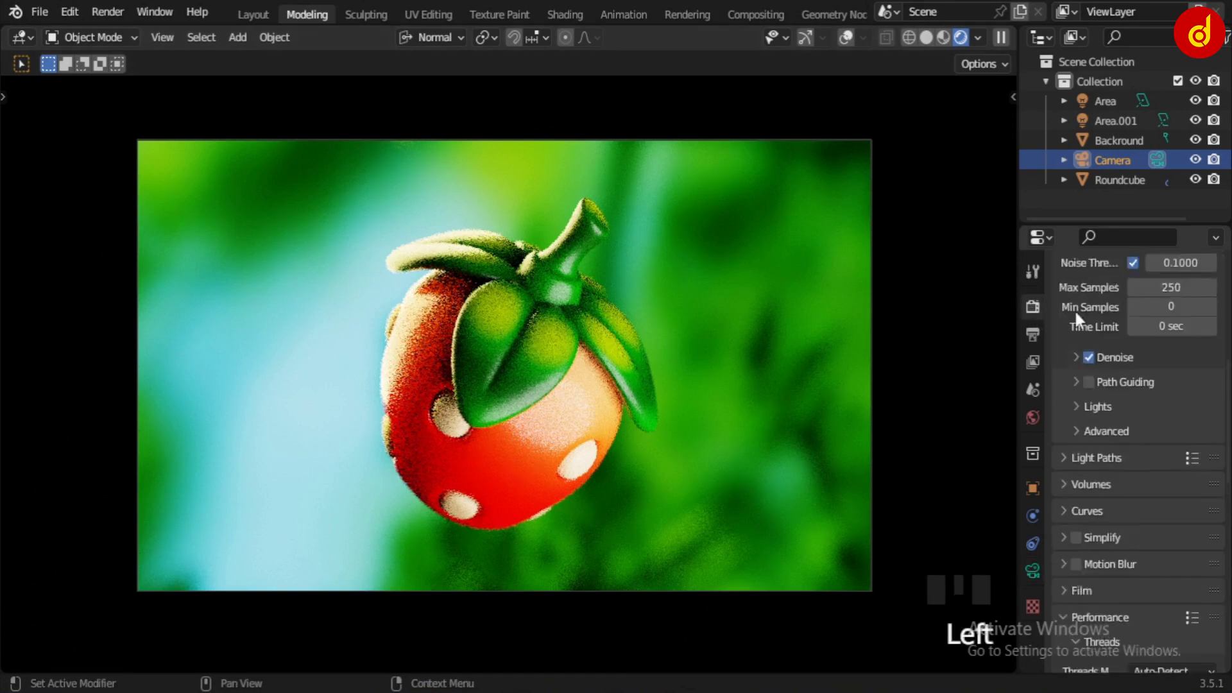
pyautogui.scroll(9, 1075, 310)
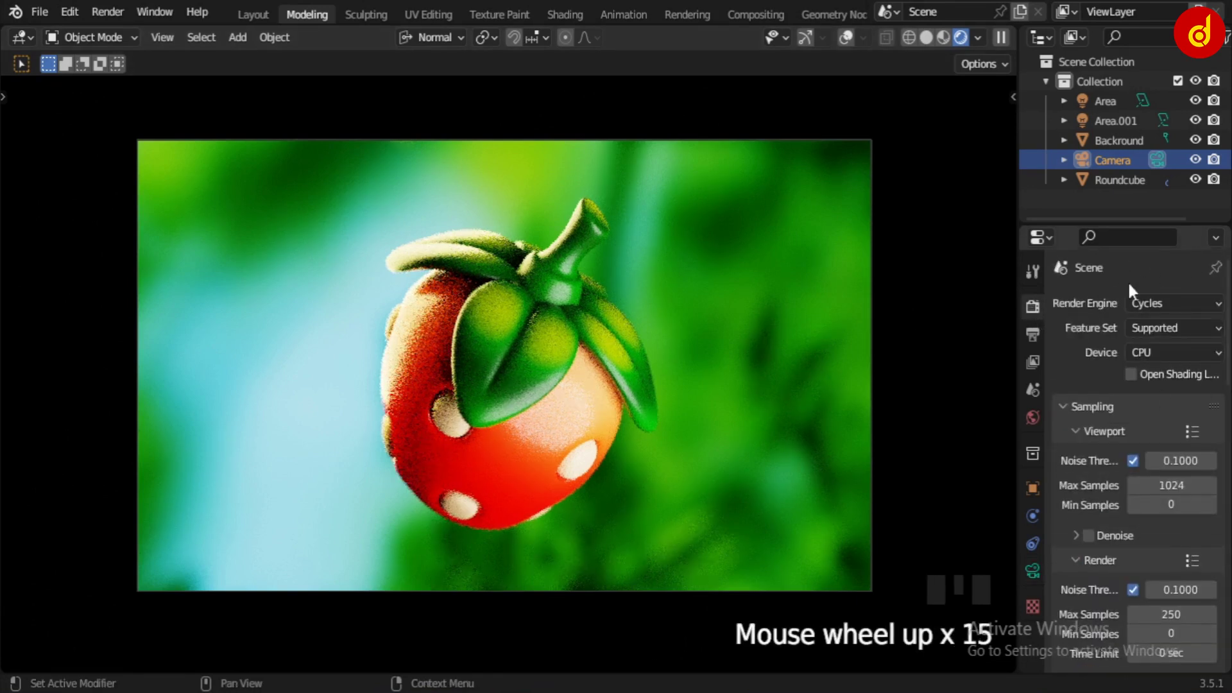
pyautogui.moveTo(1227, 315); pyautogui.dragTo(1227, 532)
pyautogui.moveTo(1227, 603); pyautogui.dragTo(1230, 670)
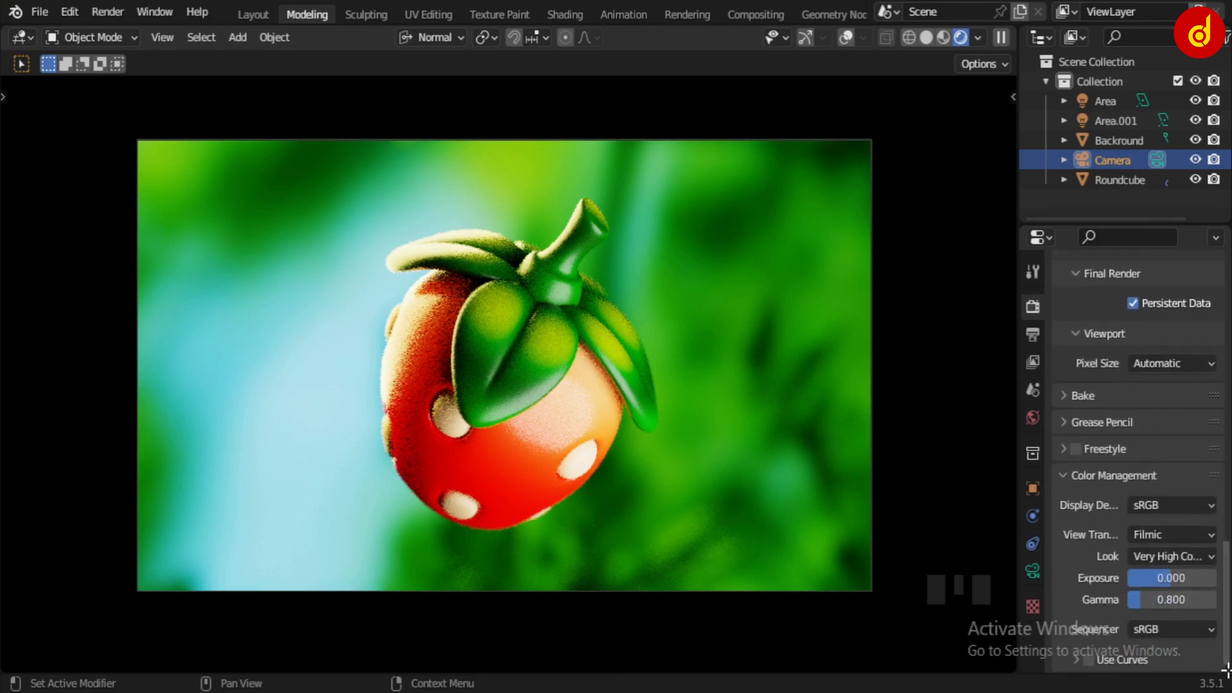